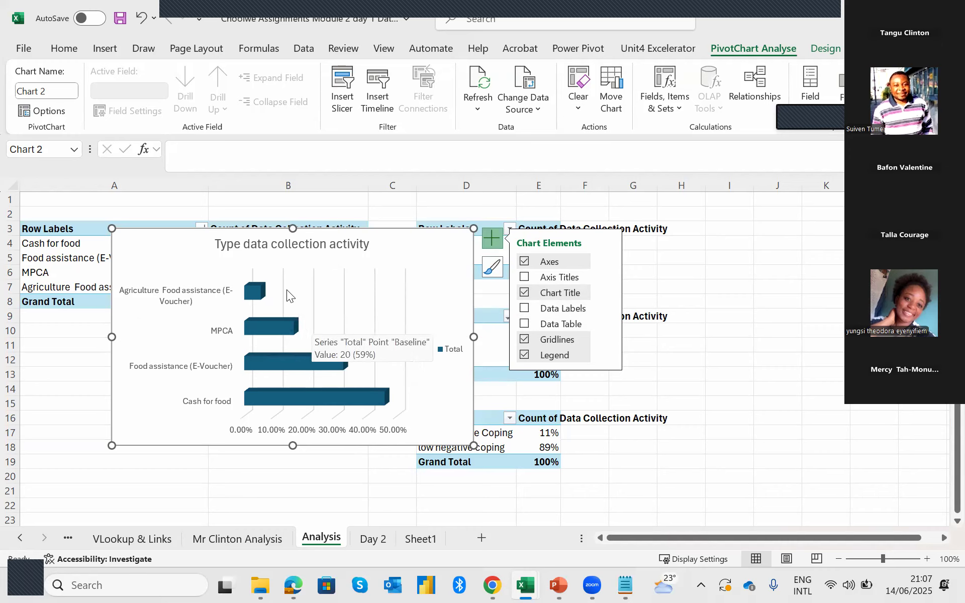
Show data labels on the data collection activity bar chart and remove its gridlines and horizontal percentage axis.
click(525, 309)
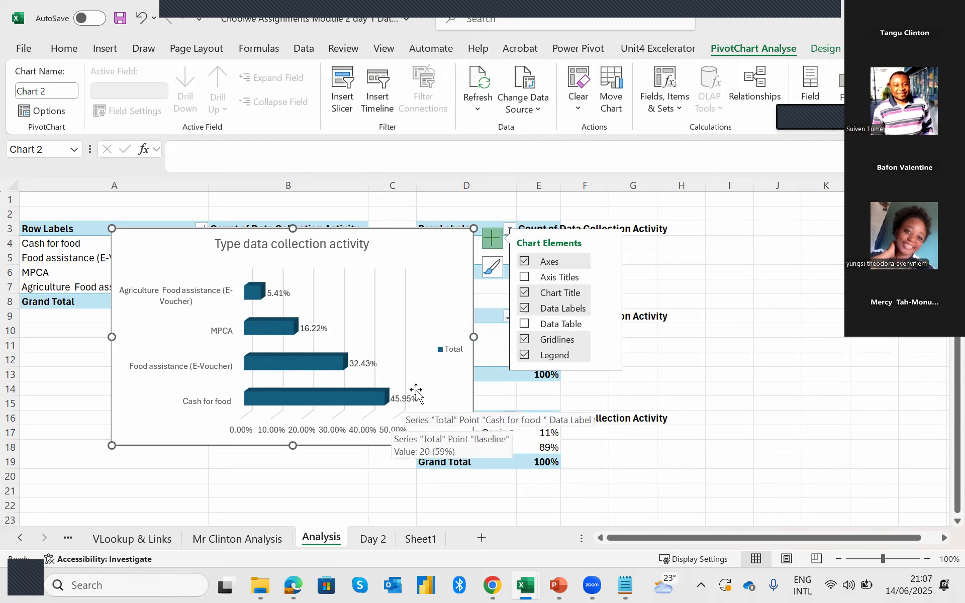
click(525, 341)
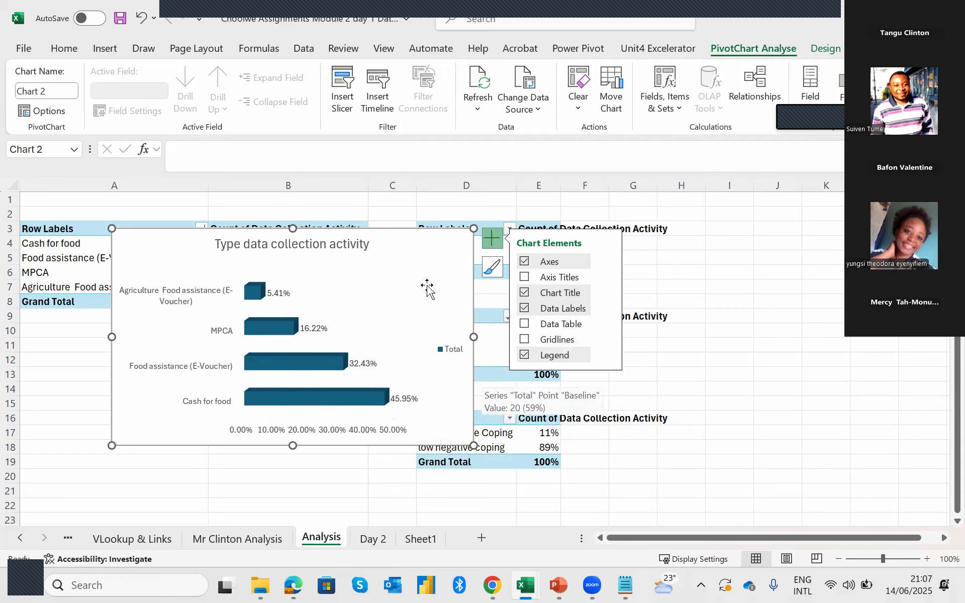
drag(429, 261, 565, 272)
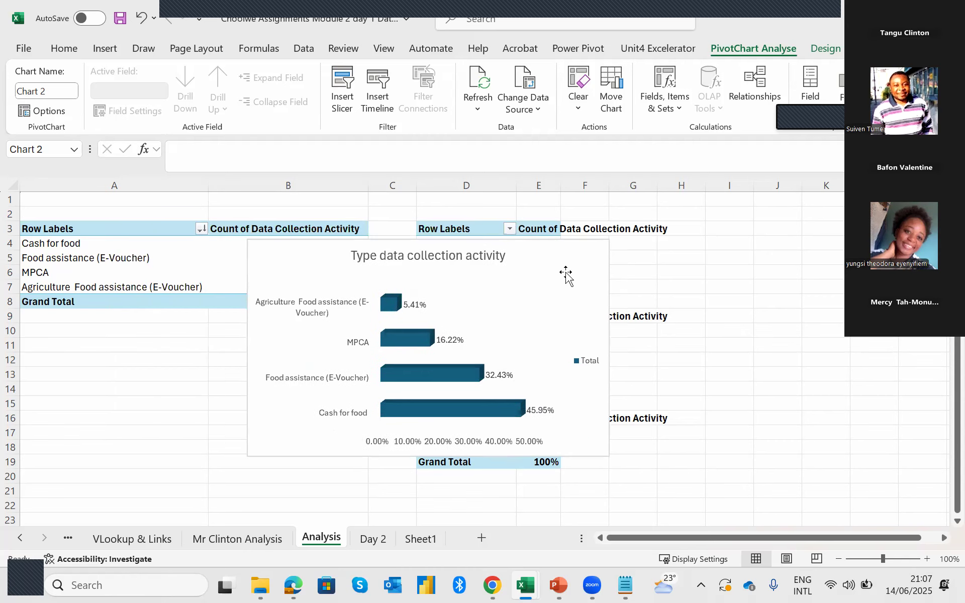
click(536, 442)
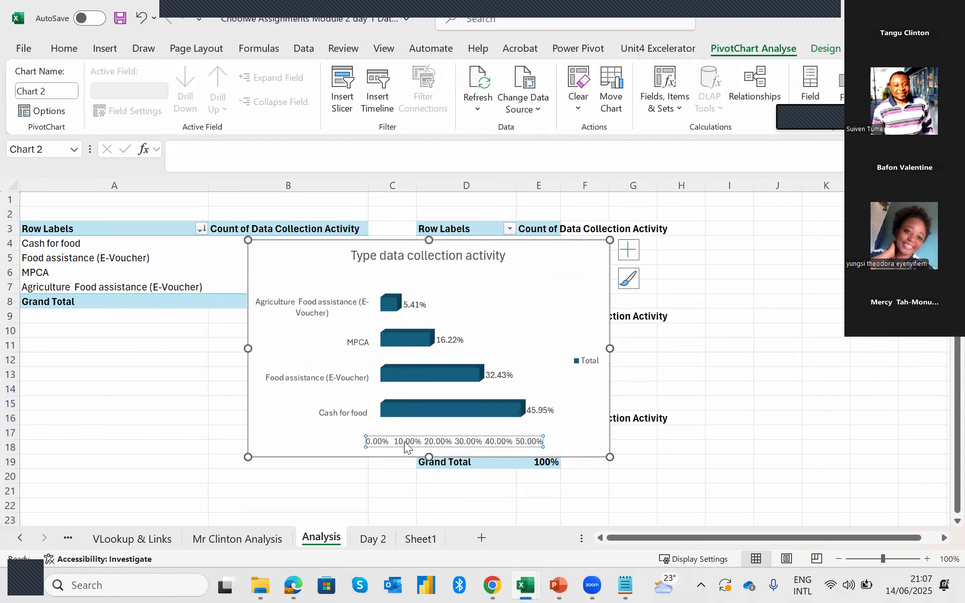
key(Delete)
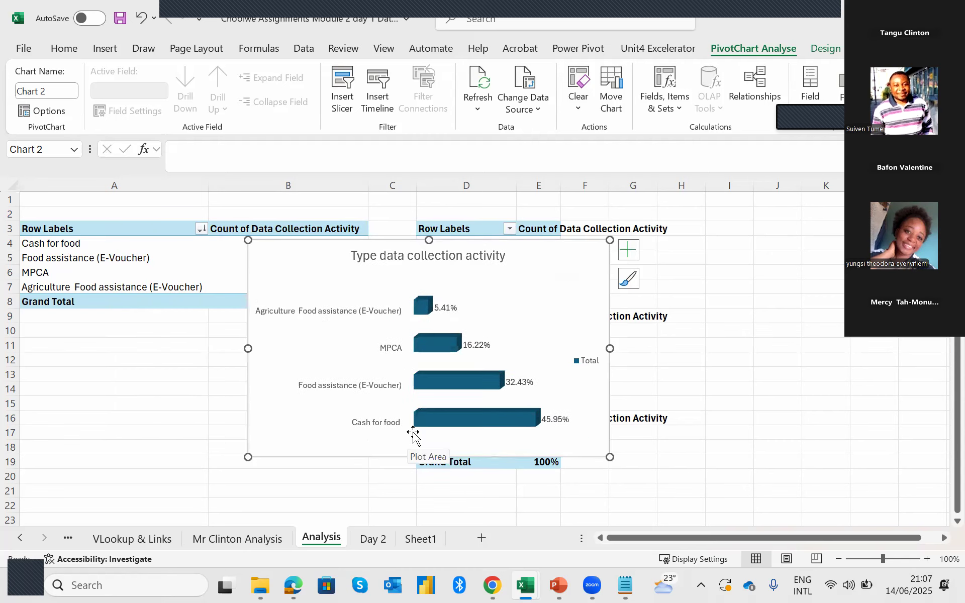
Reposition the bar chart over the first pivot table and recolour it with the blue monochromatic scheme.
drag(296, 258, 212, 253)
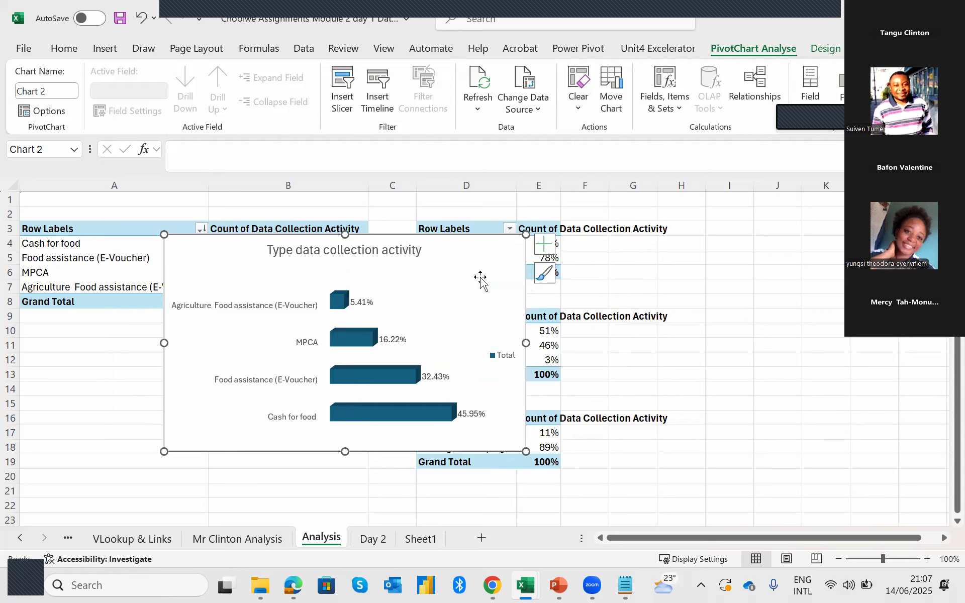
drag(479, 278, 457, 267)
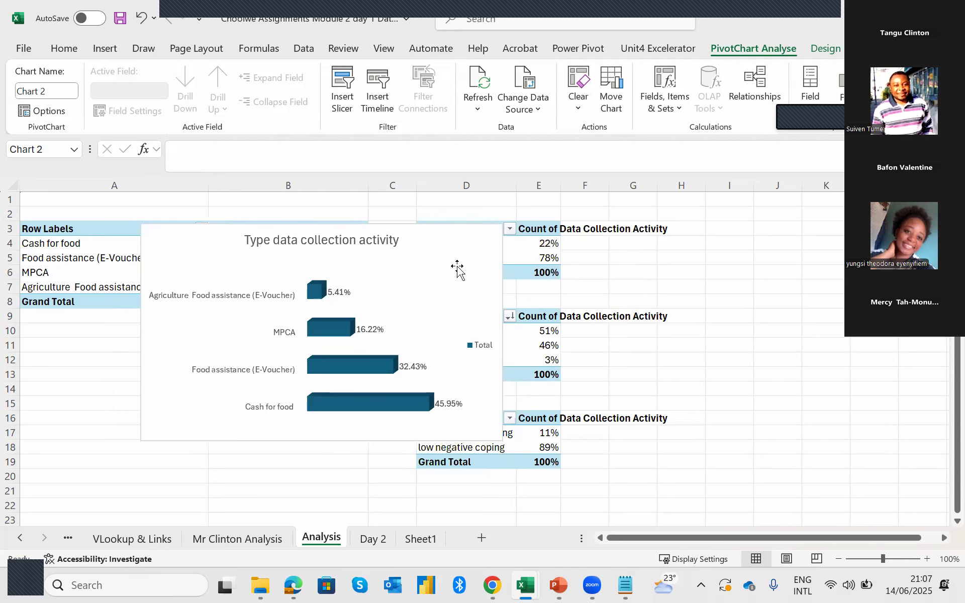
click(522, 262)
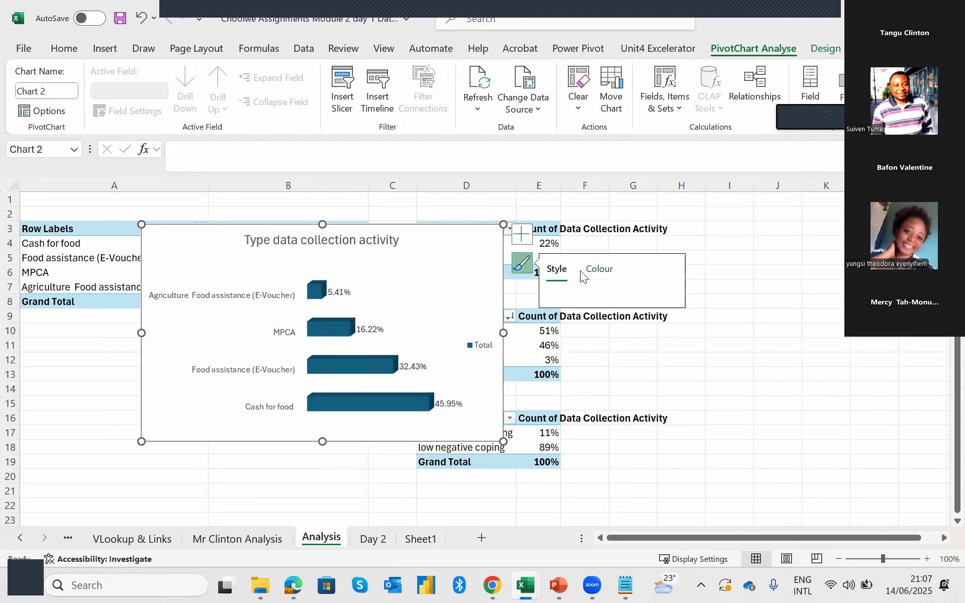
click(521, 264)
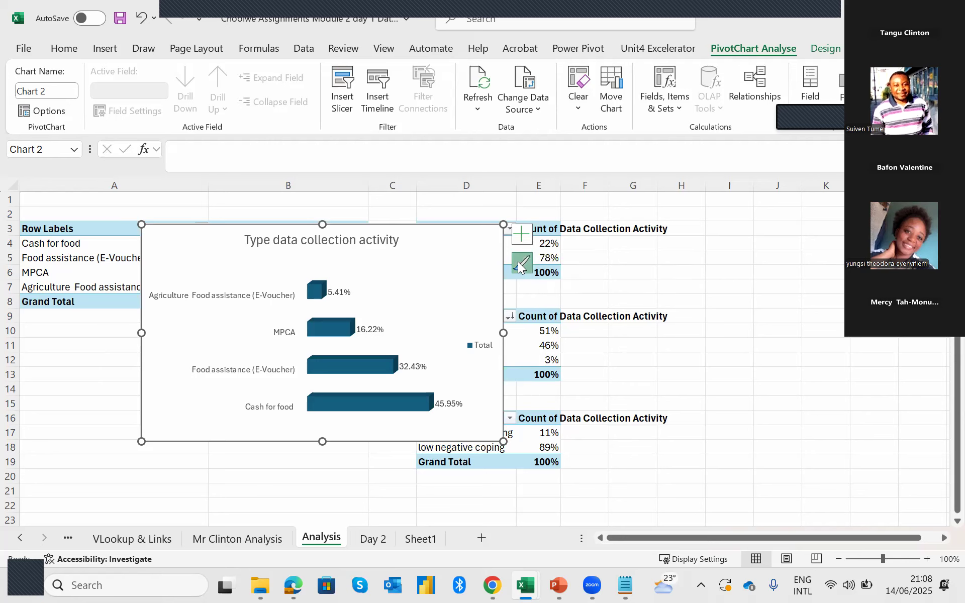
click(592, 274)
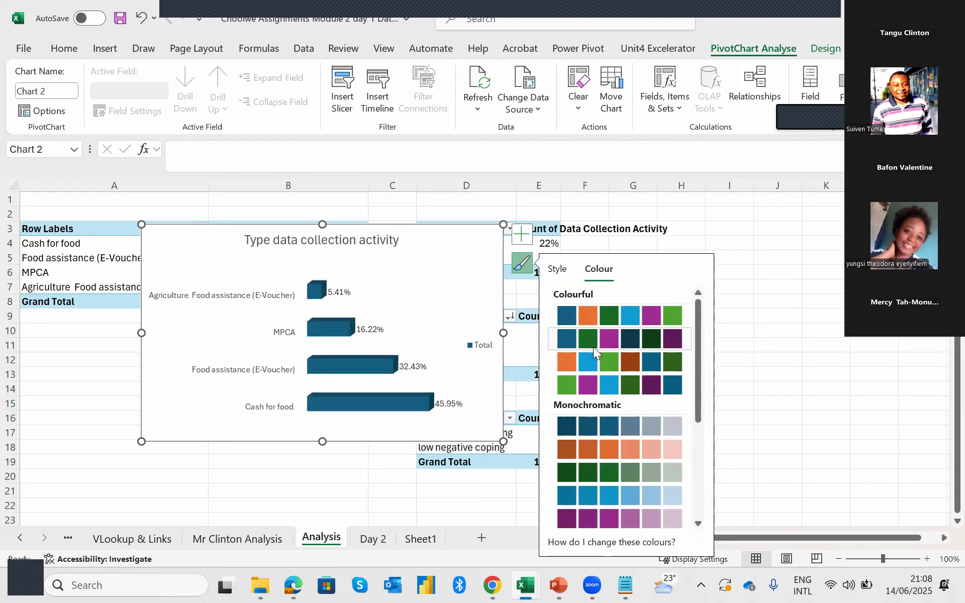
click(604, 494)
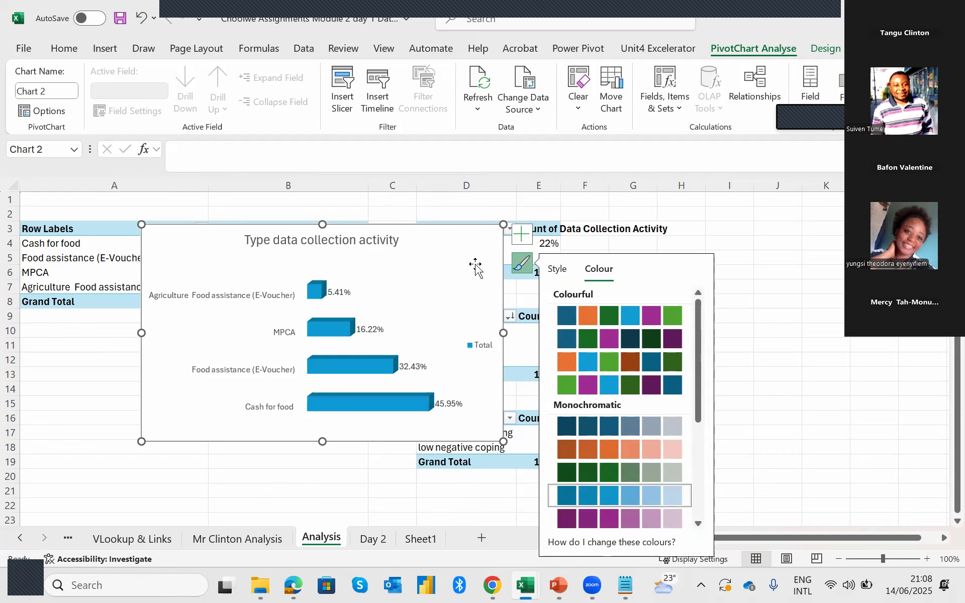
click(808, 301)
Move the bar chart off the first pivot table and format B4:B8 as whole-number percentages.
drag(470, 254, 797, 270)
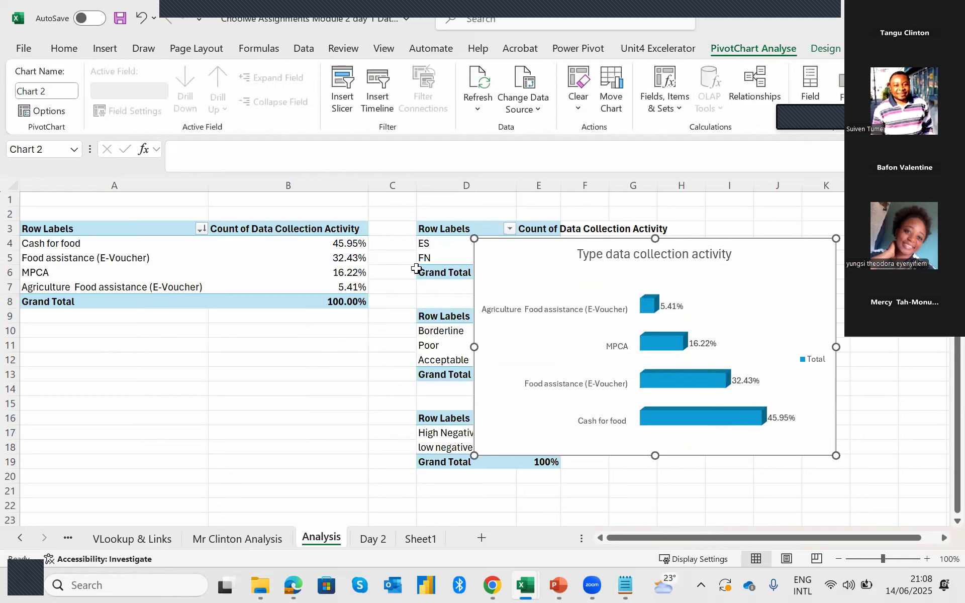
drag(350, 238, 350, 301)
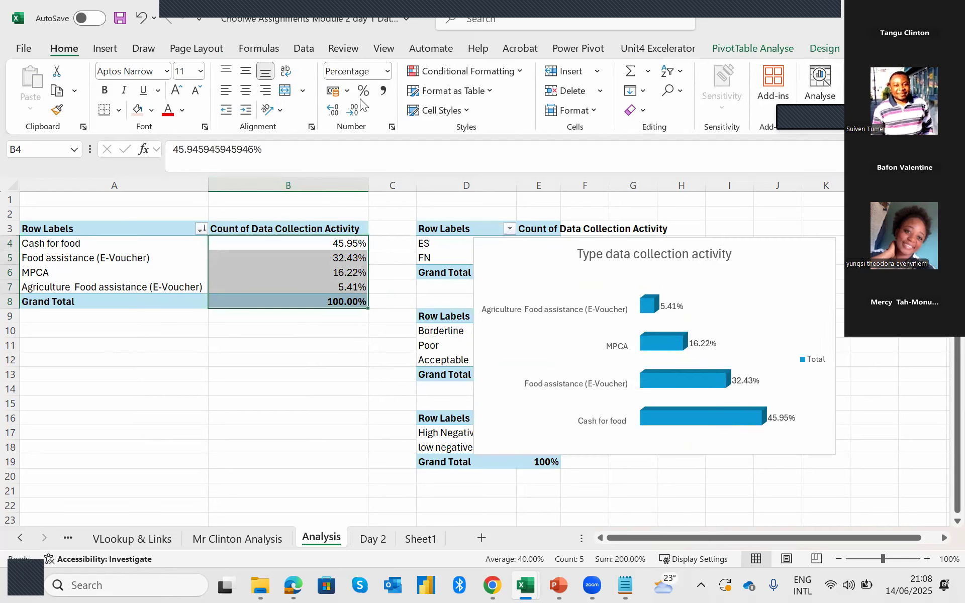
click(364, 91)
Move the bar chart back over columns A and B and narrow it so the second column of pivot tables is clear.
drag(475, 258, 177, 284)
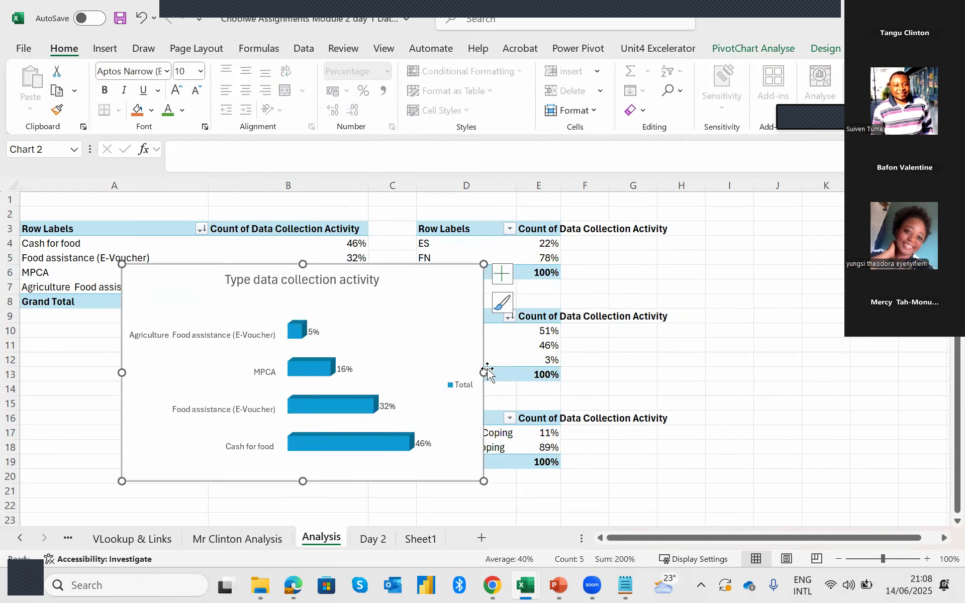
drag(484, 372, 385, 373)
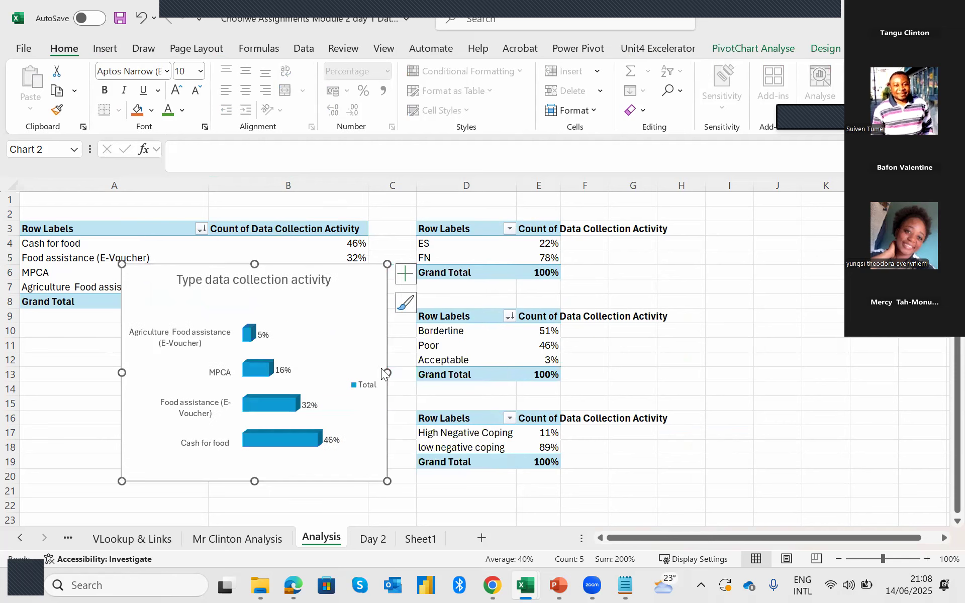
drag(206, 290, 135, 276)
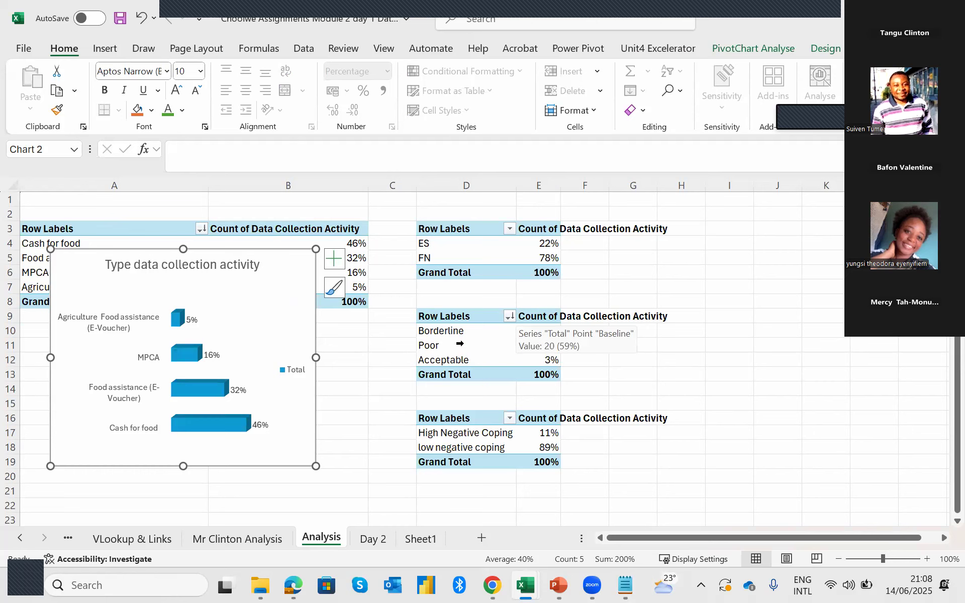
Insert a pie chart from the ES/FN region pivot table in D3:E6.
click(437, 338)
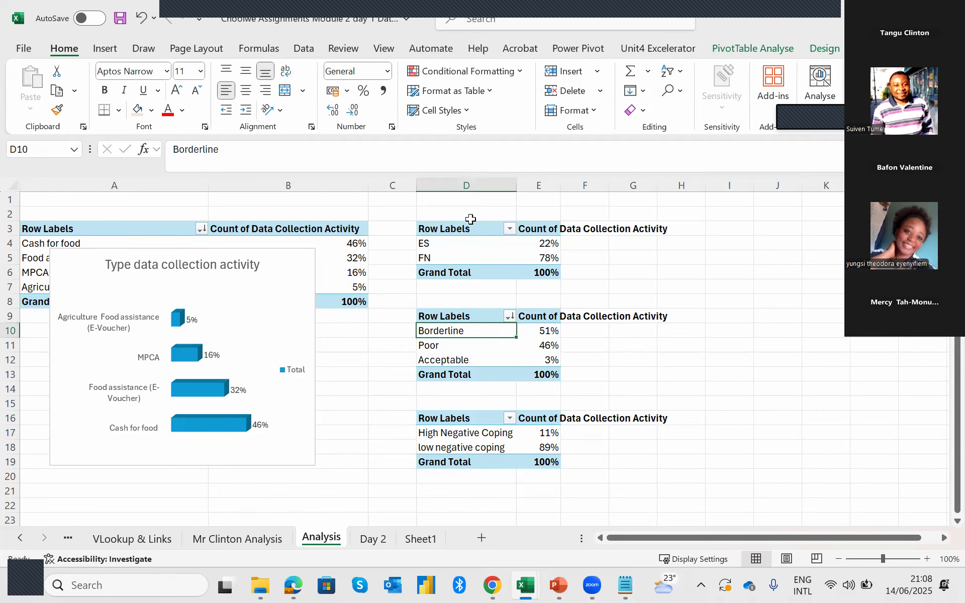
drag(457, 226, 540, 269)
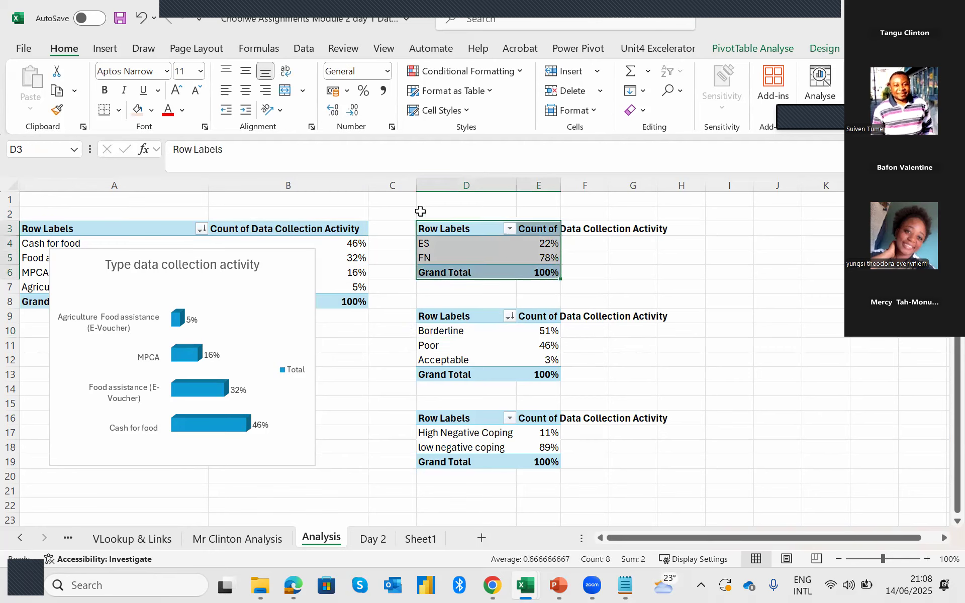
click(102, 48)
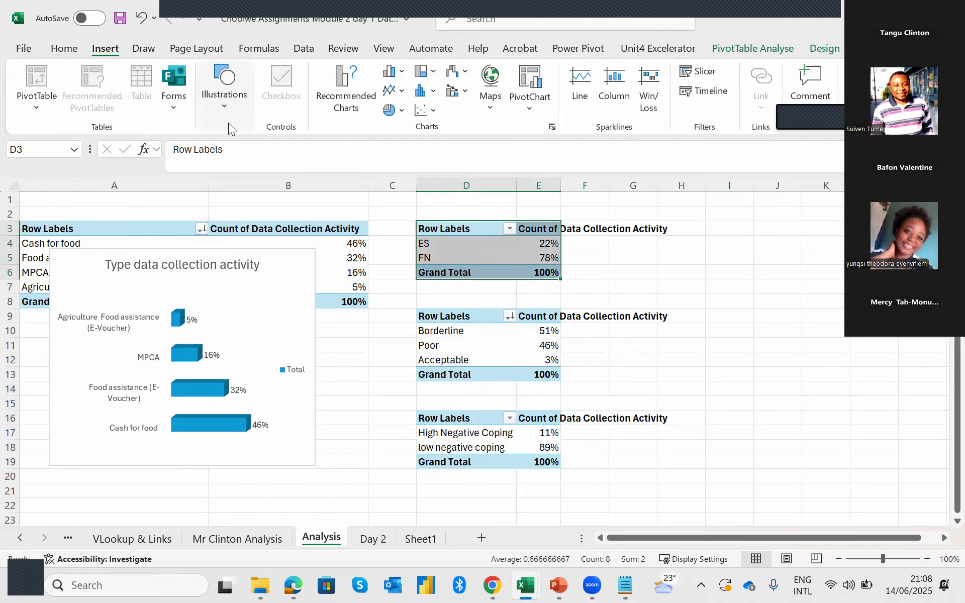
click(345, 84)
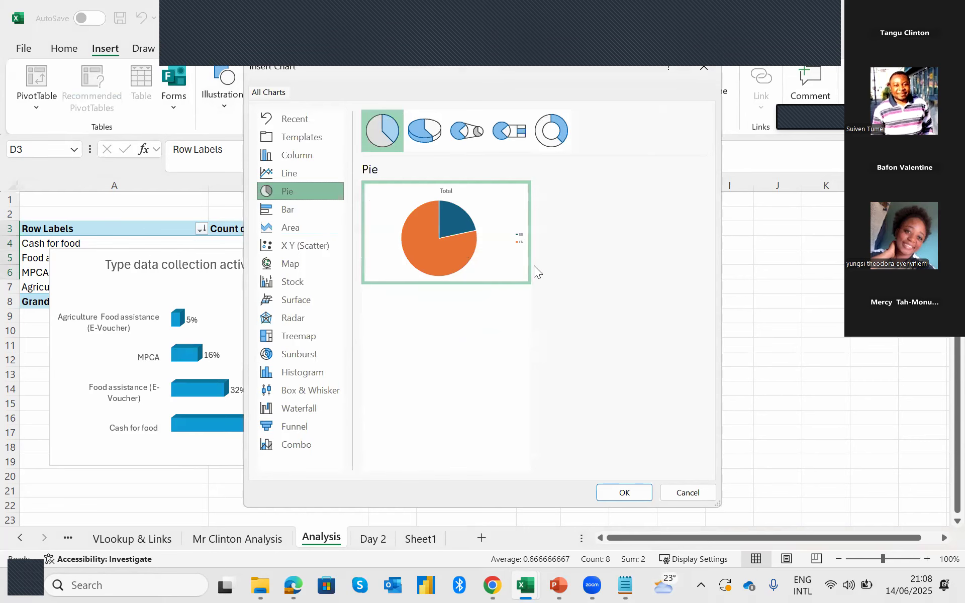
click(632, 491)
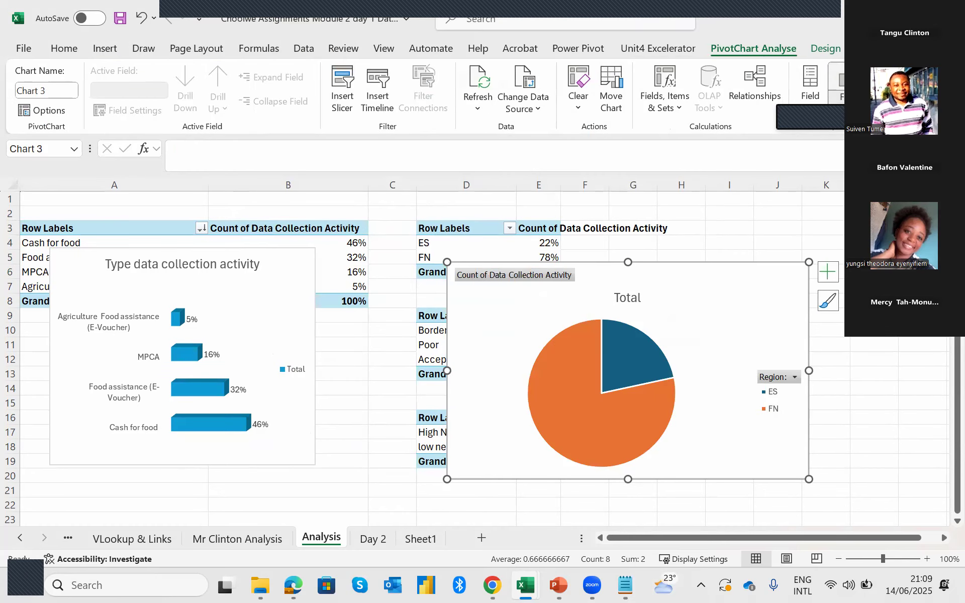
Hide the field buttons on the pie chart and show its data labels.
click(849, 79)
click(828, 271)
click(856, 308)
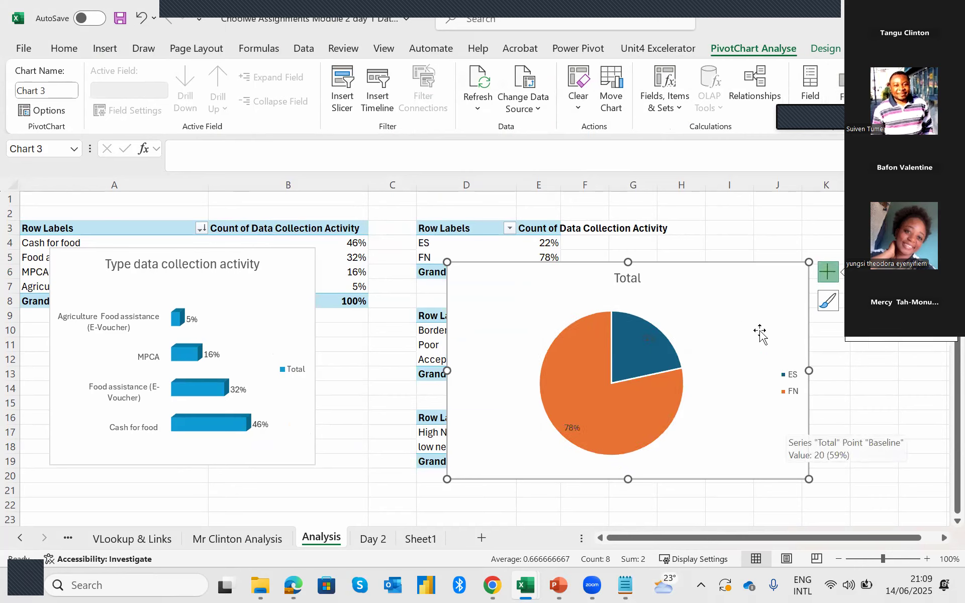
Change the pie chart's title to "Participants By region".
click(623, 279)
drag(642, 278, 627, 279)
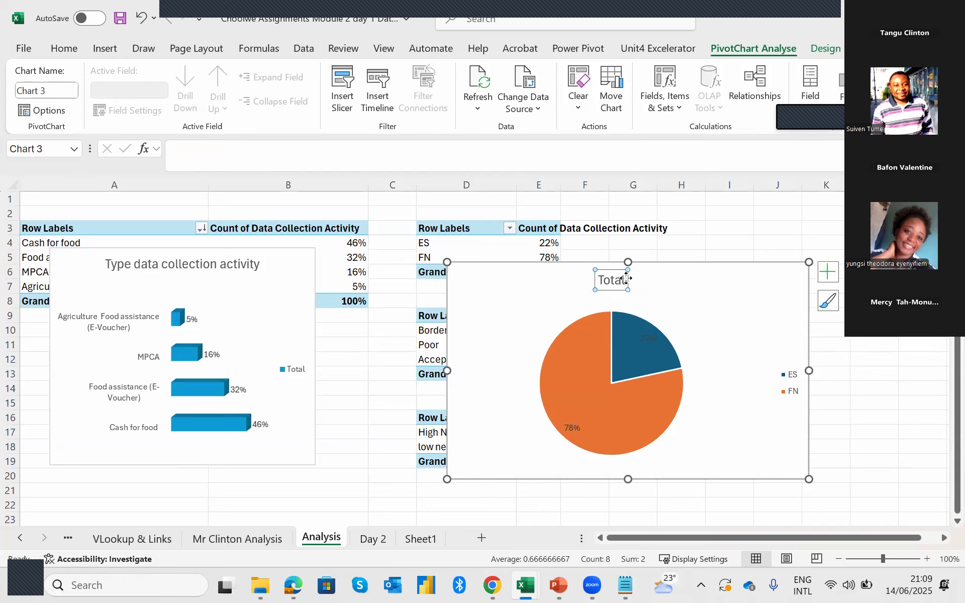
double_click(623, 280)
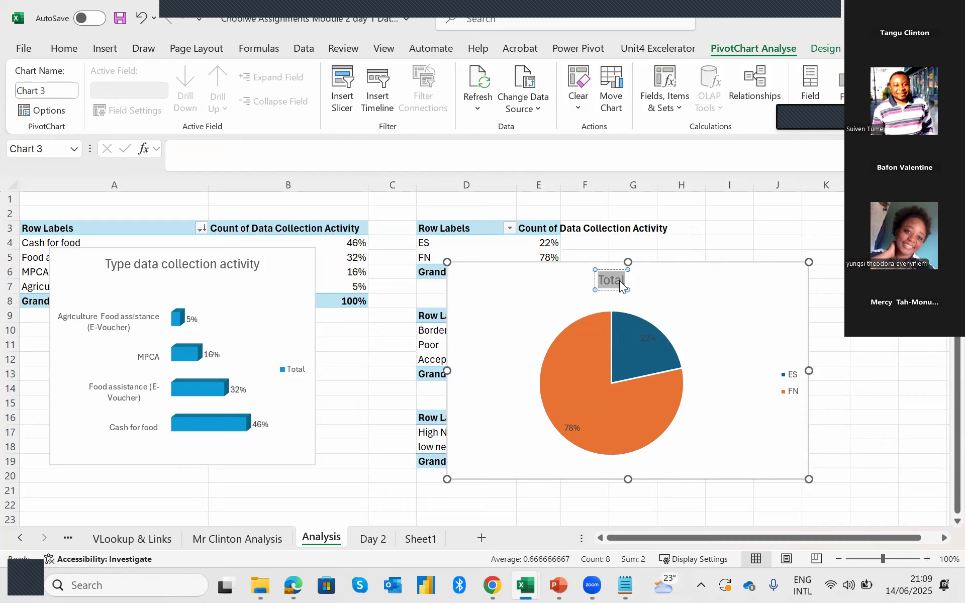
text(Participants)
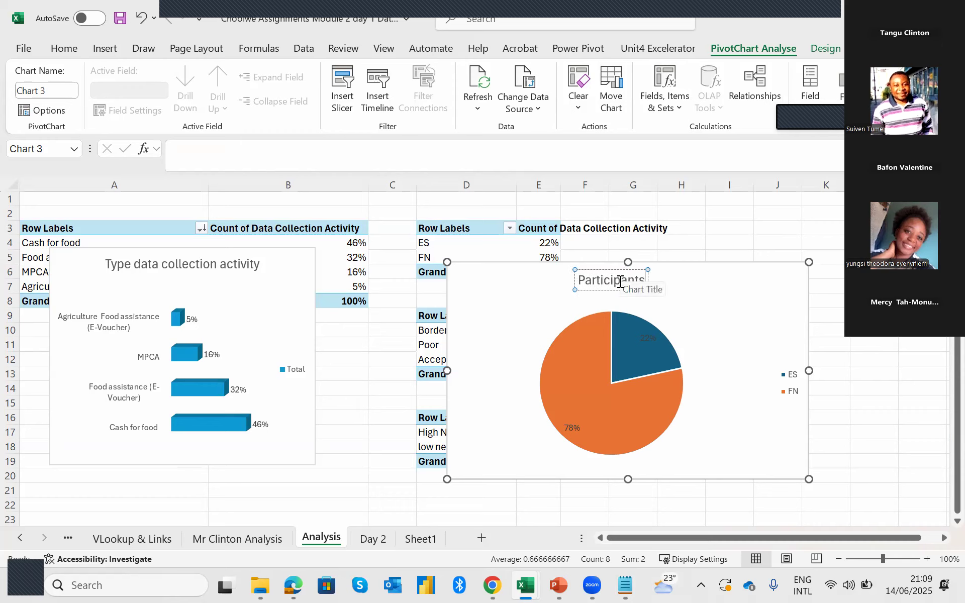
text( By reg)
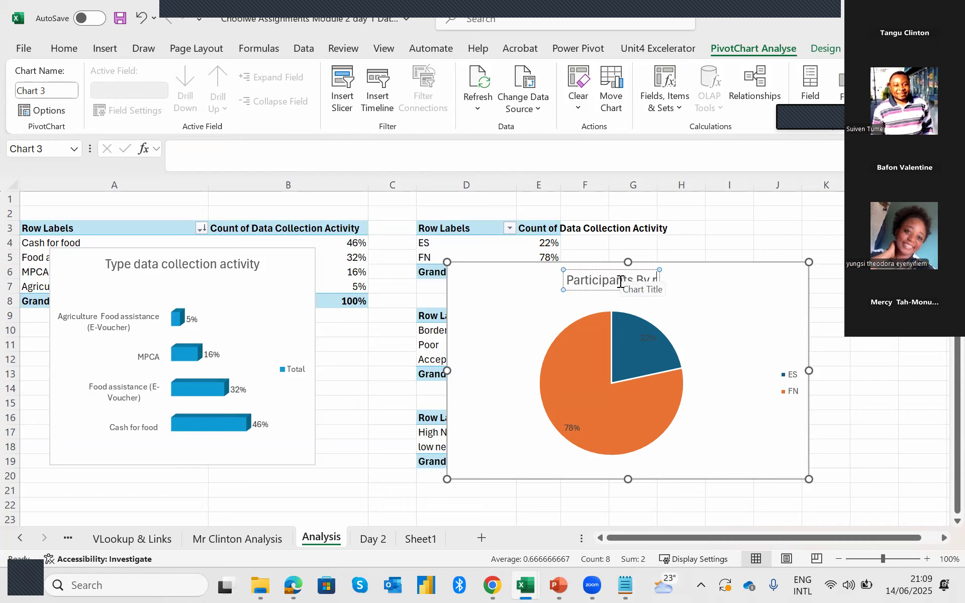
text(ion)
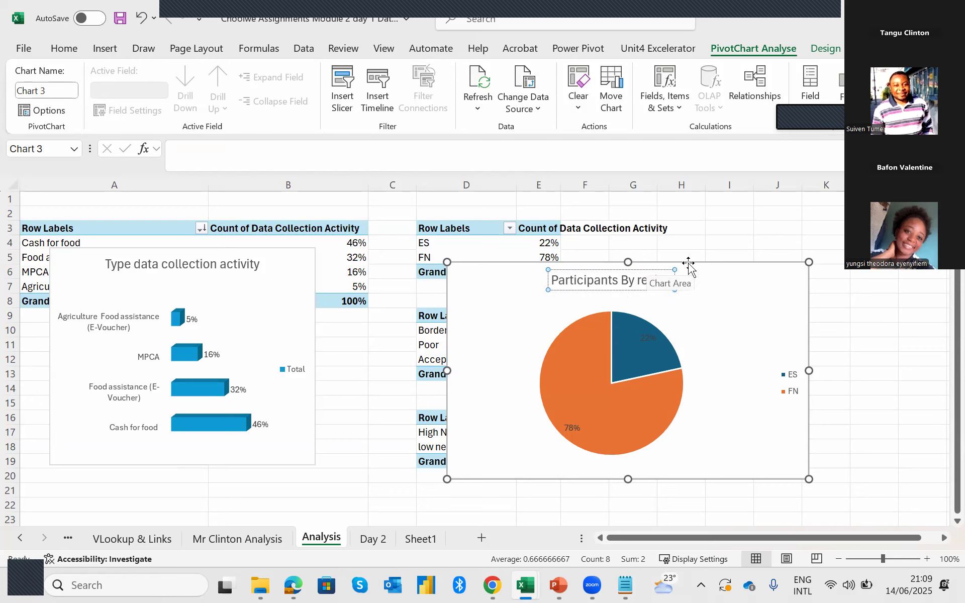
Shrink the pie chart to about two-thirds of its width and height and place it beside the region pivot table, from column G.
drag(809, 371, 687, 379)
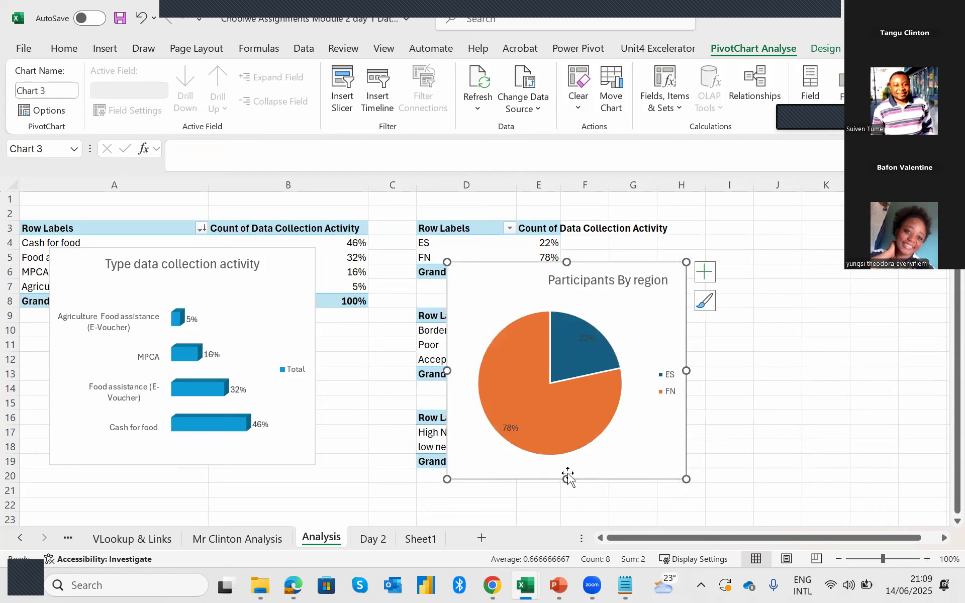
drag(567, 481, 575, 406)
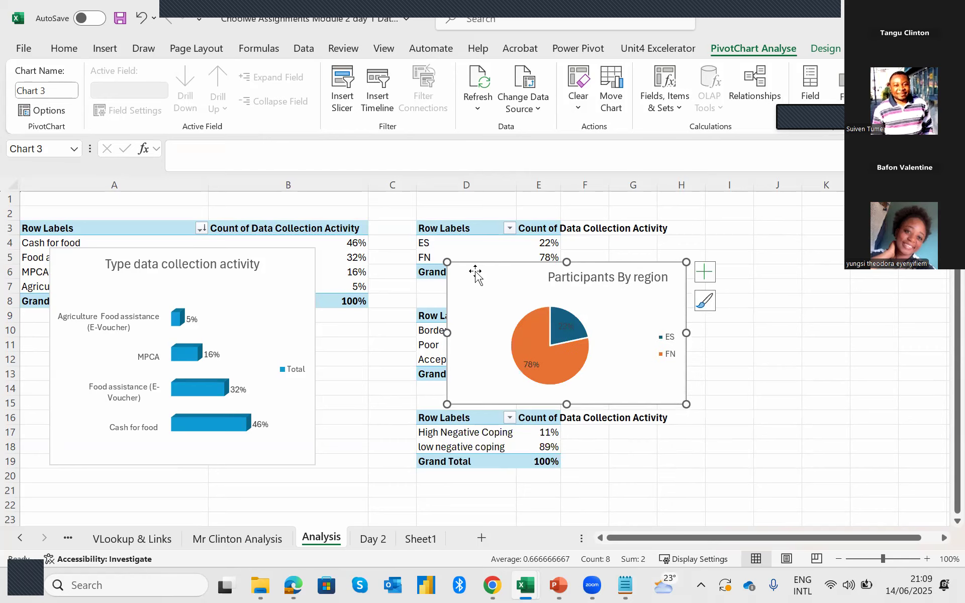
drag(575, 291, 765, 322)
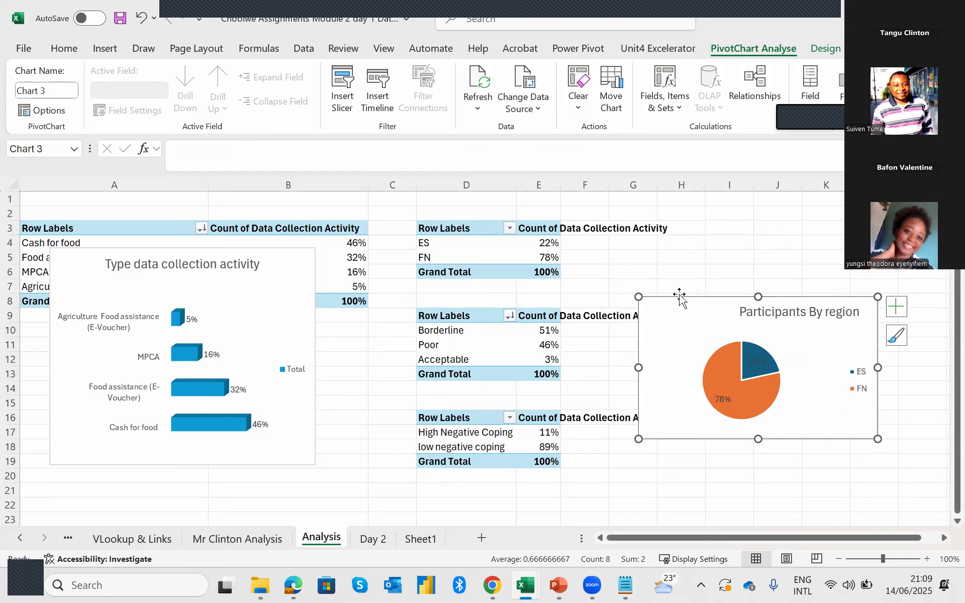
drag(688, 306, 688, 216)
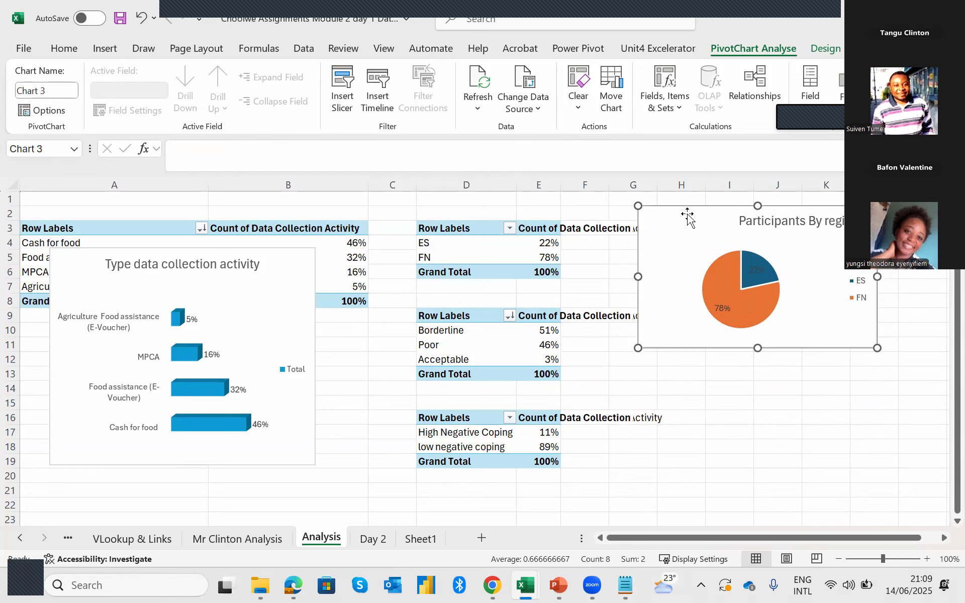
Insert a clustered column chart from the Borderline/Poor/Acceptable pivot table in D9:E13.
drag(457, 317, 538, 375)
click(106, 48)
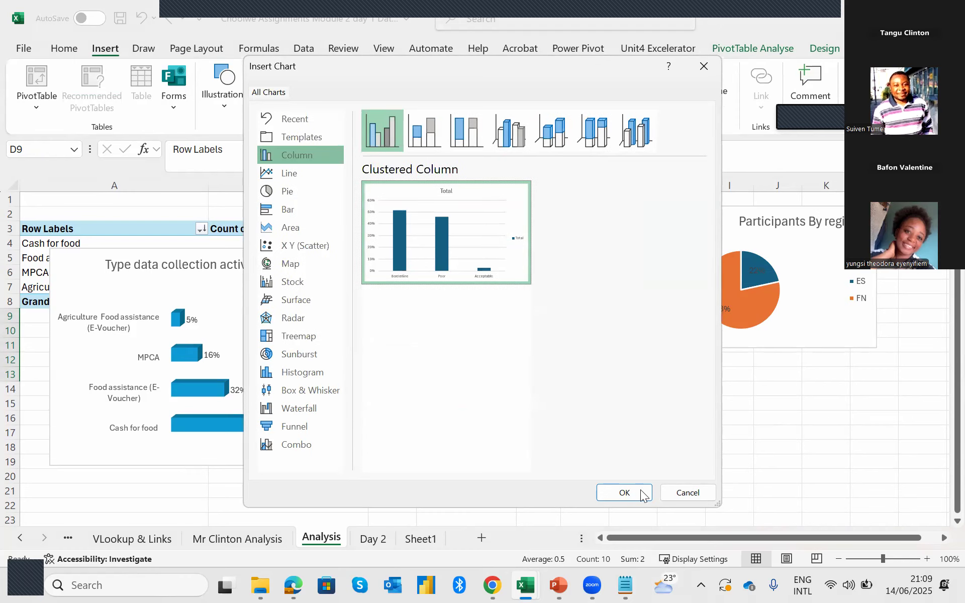
click(624, 497)
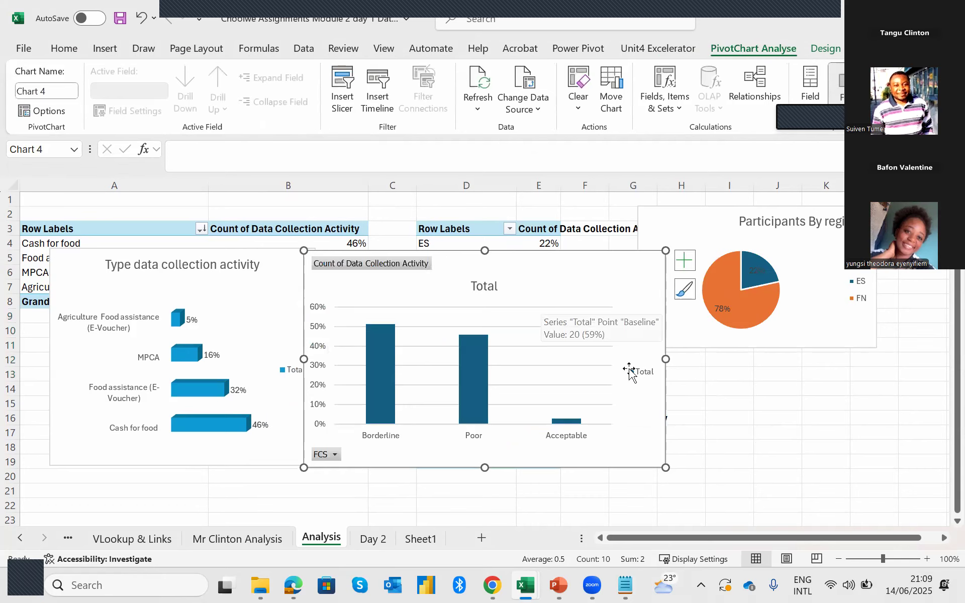
Narrow the clustered column chart to a little over half its width and show its data labels.
drag(665, 358, 505, 359)
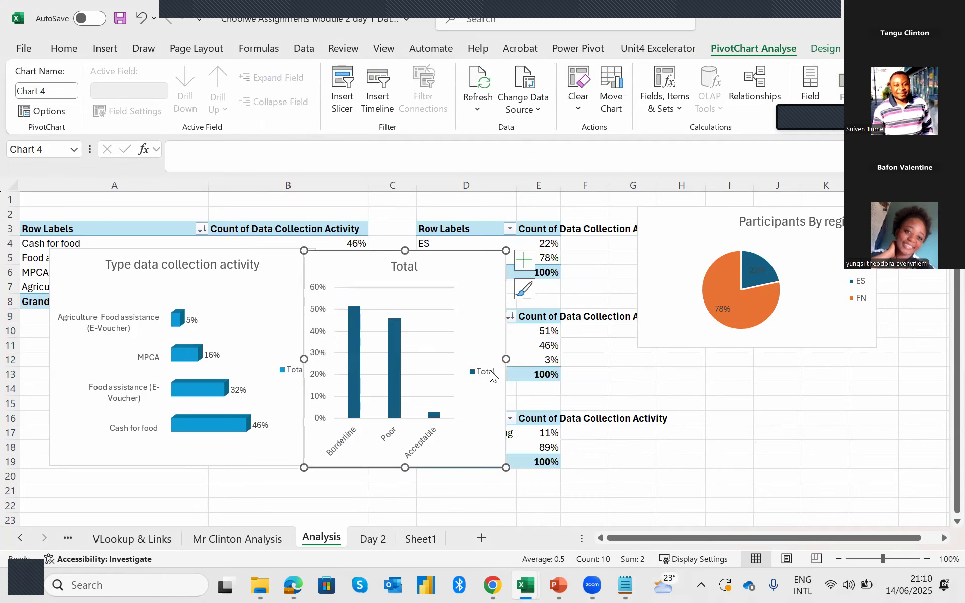
click(523, 260)
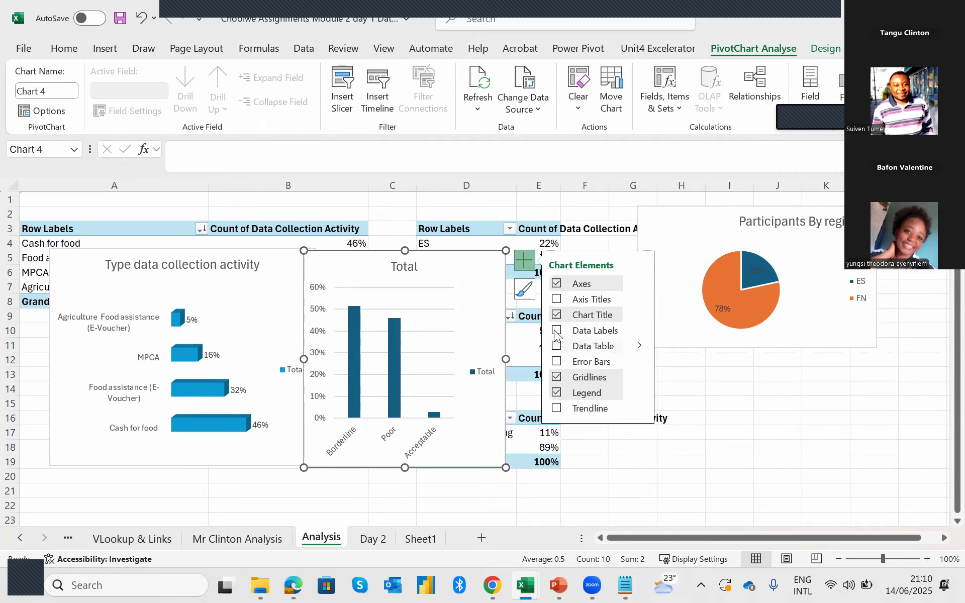
click(556, 333)
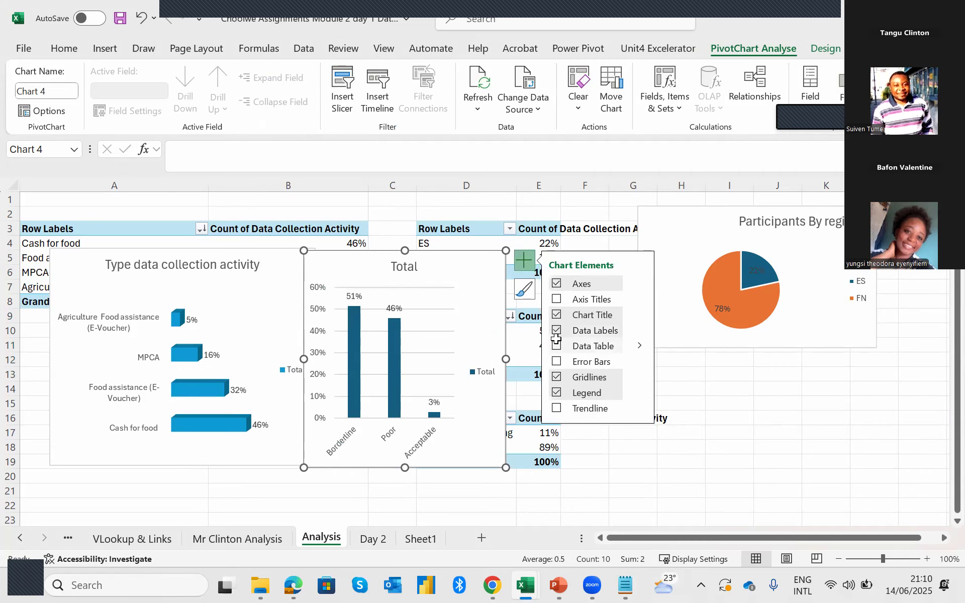
Remove the gridlines and the vertical percentage axis from the column chart.
click(553, 378)
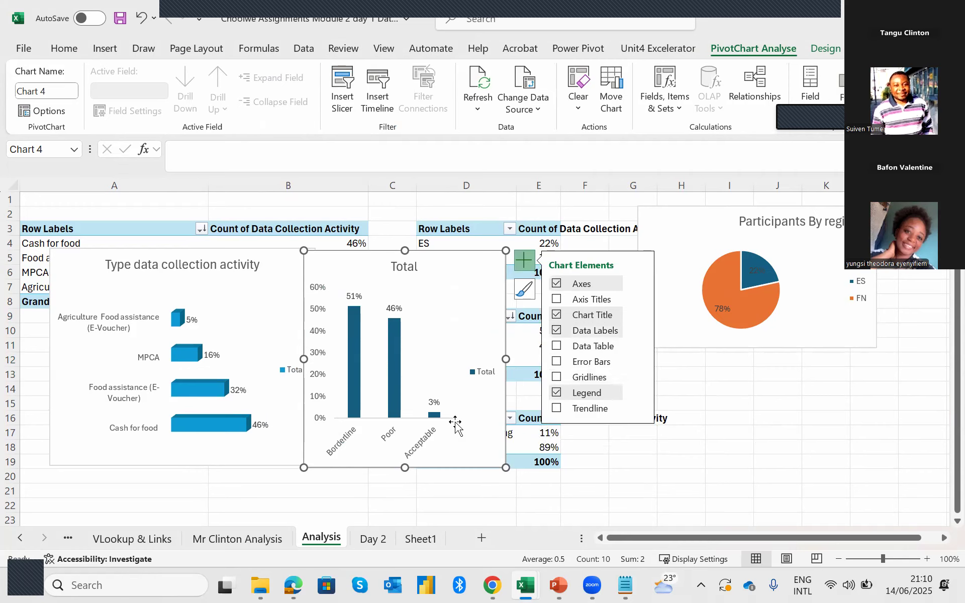
click(318, 294)
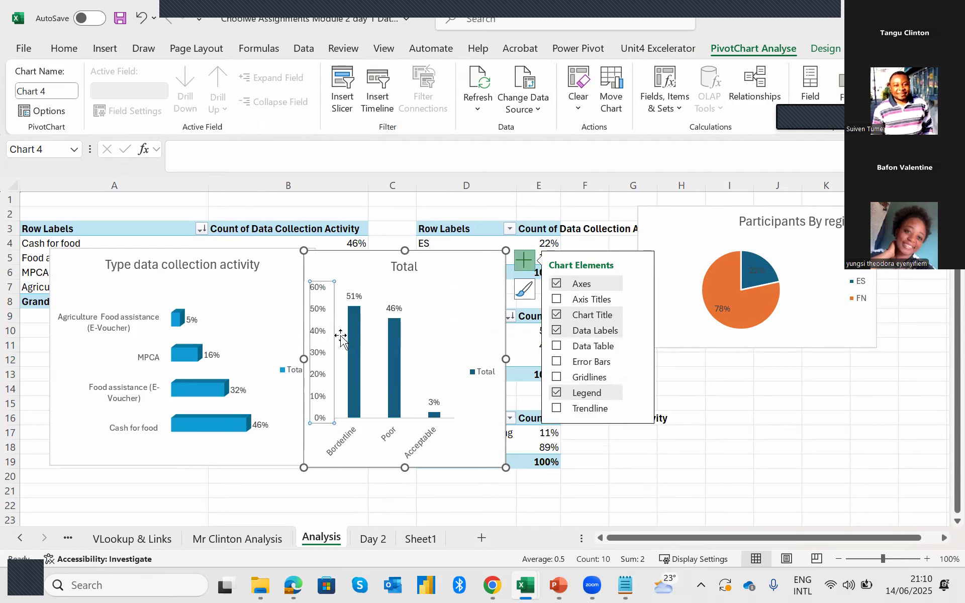
key(Delete)
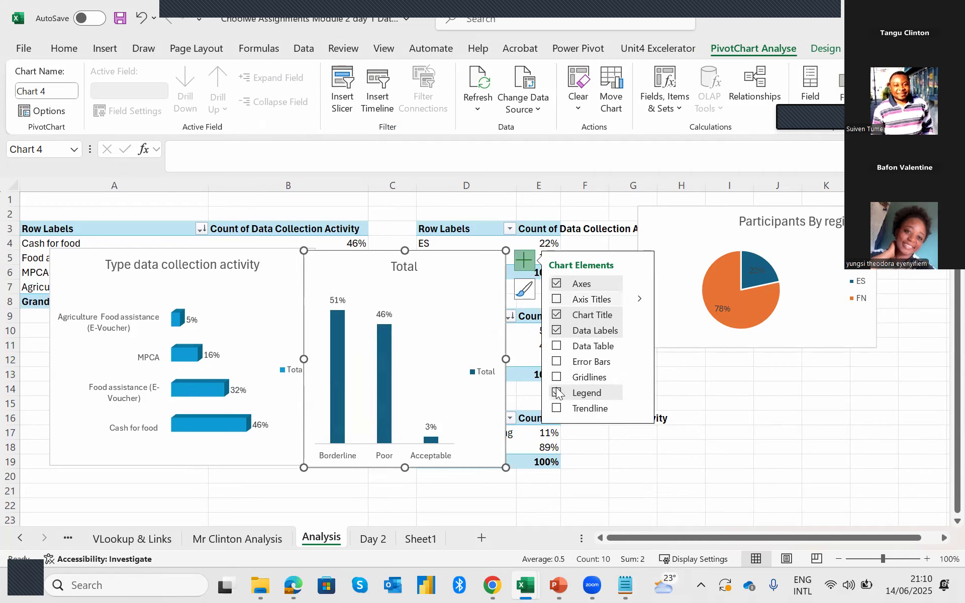
Title the column chart "FCS" and place it, reduced in height, below the pie chart across columns H to L.
click(413, 271)
double_click(400, 269)
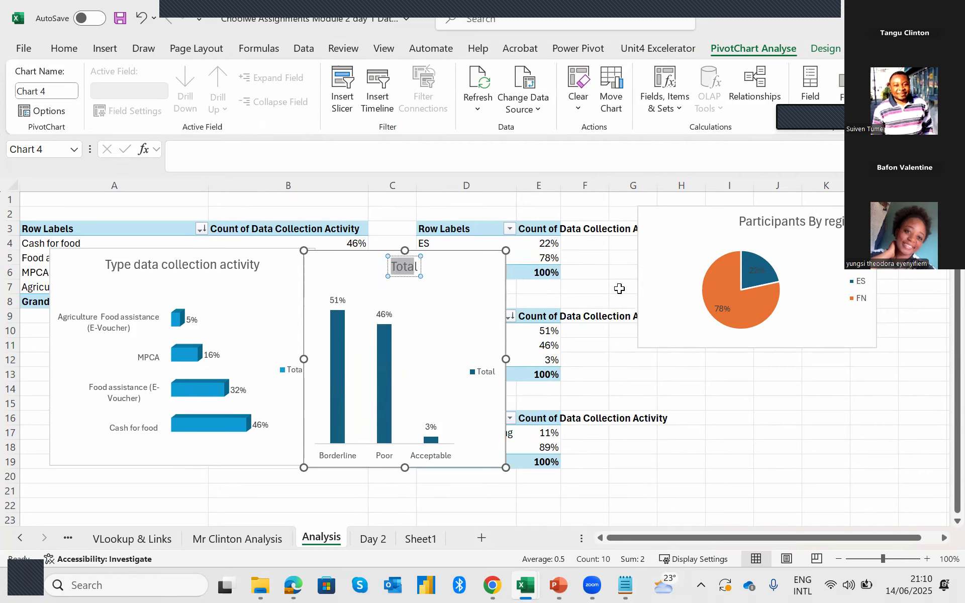
key(BackSpace)
text(FCS)
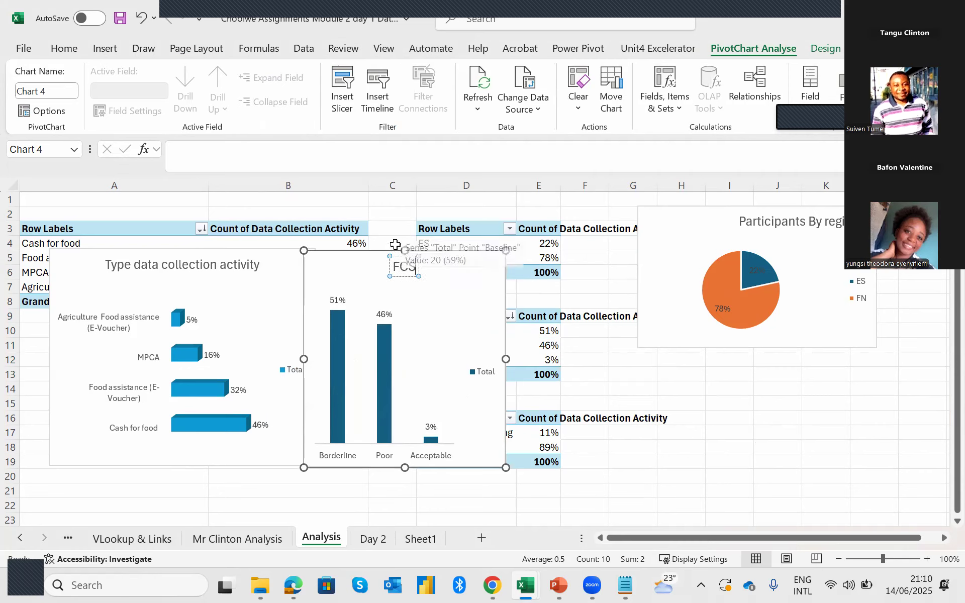
drag(411, 385, 800, 416)
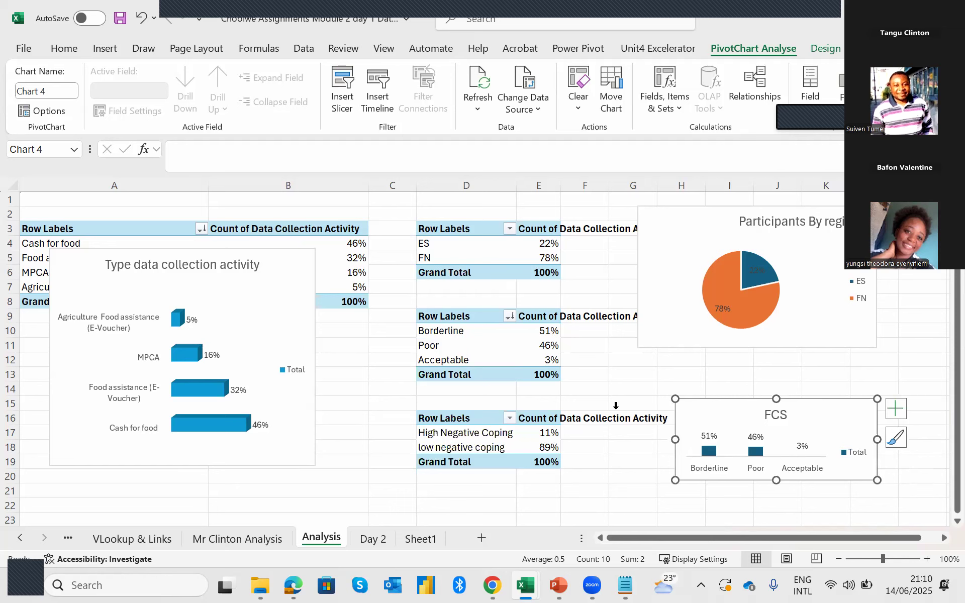
Insert a doughnut chart from the High Negative Coping/low negative coping pivot table in D16:E19.
drag(438, 322, 511, 370)
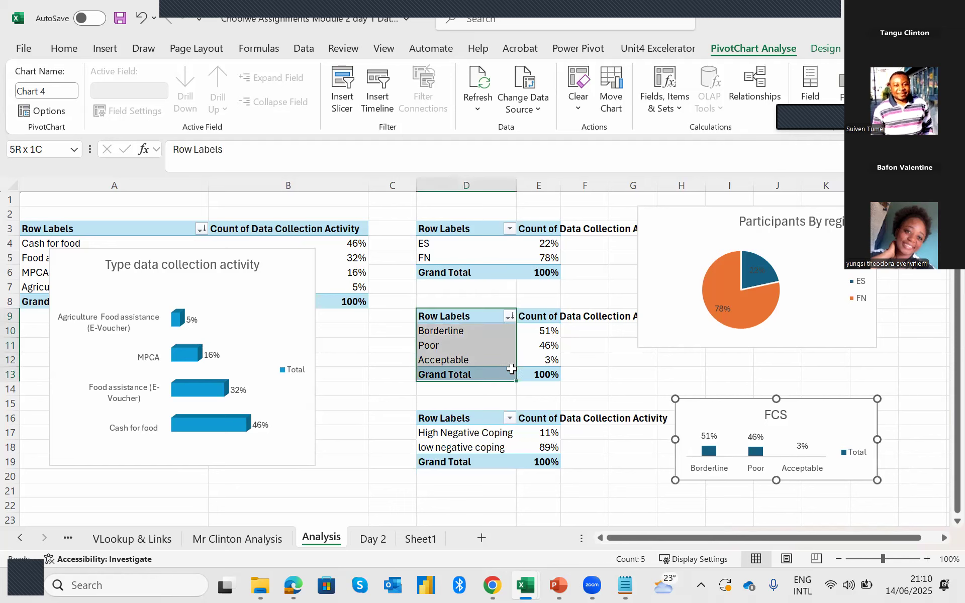
drag(467, 415, 542, 461)
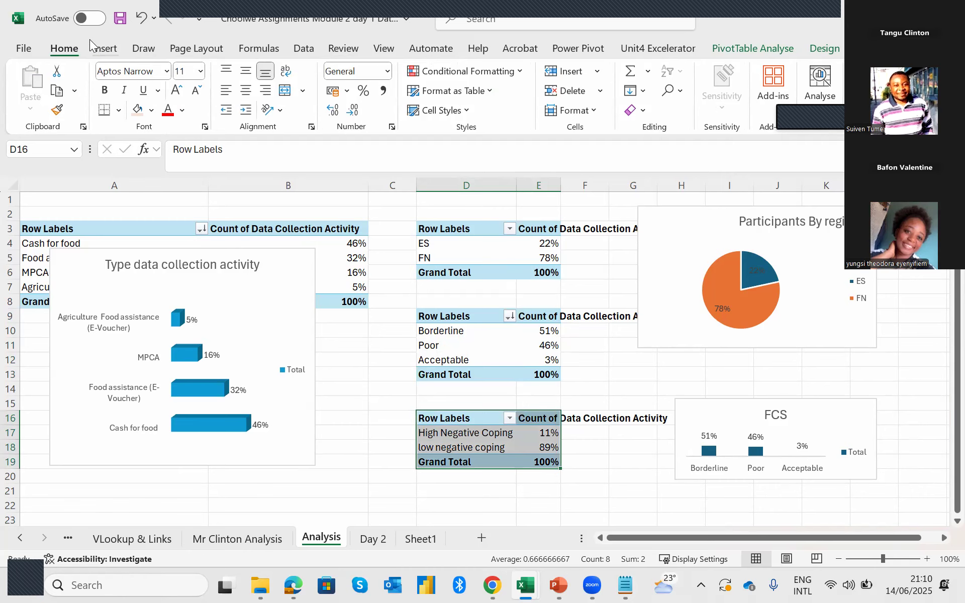
click(104, 48)
click(345, 93)
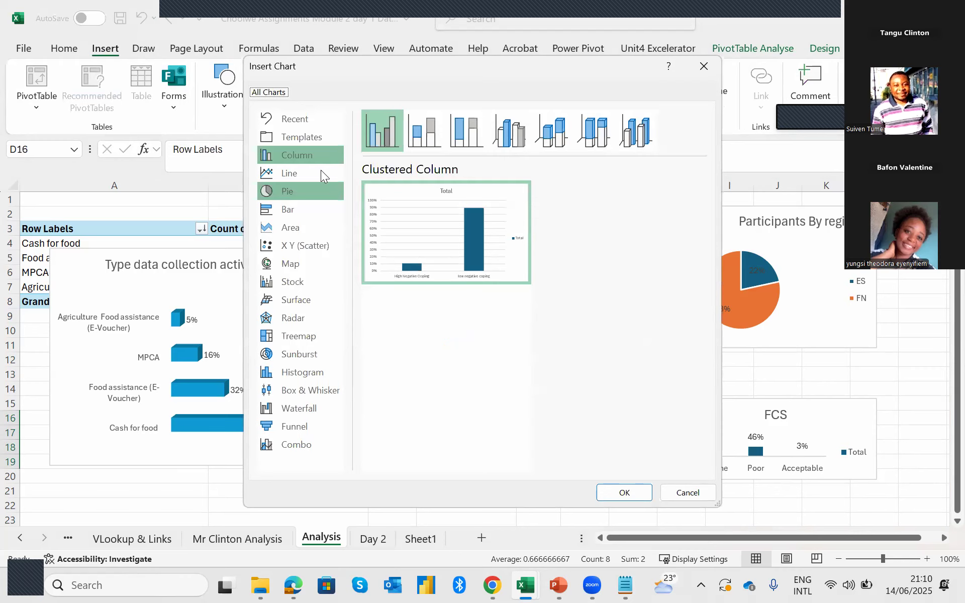
click(290, 195)
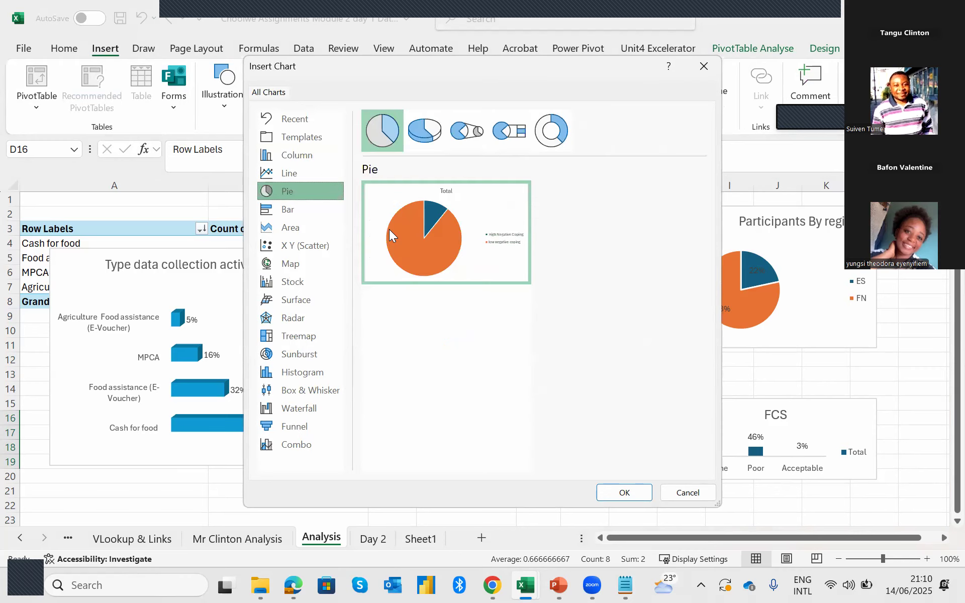
click(549, 135)
click(634, 493)
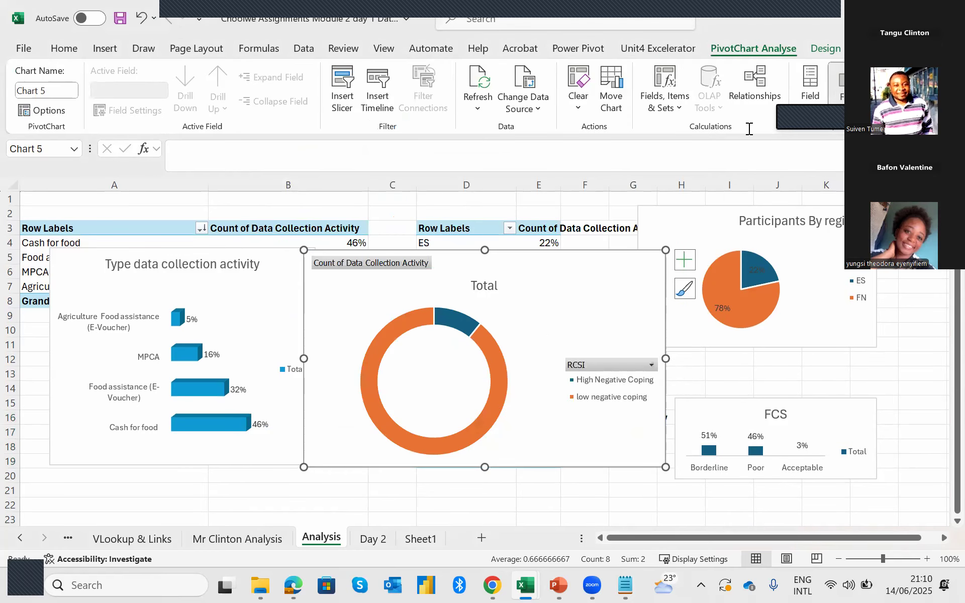
Hide the doughnut chart's field buttons and shrink the chart to a little over half its width and slightly less height.
click(850, 80)
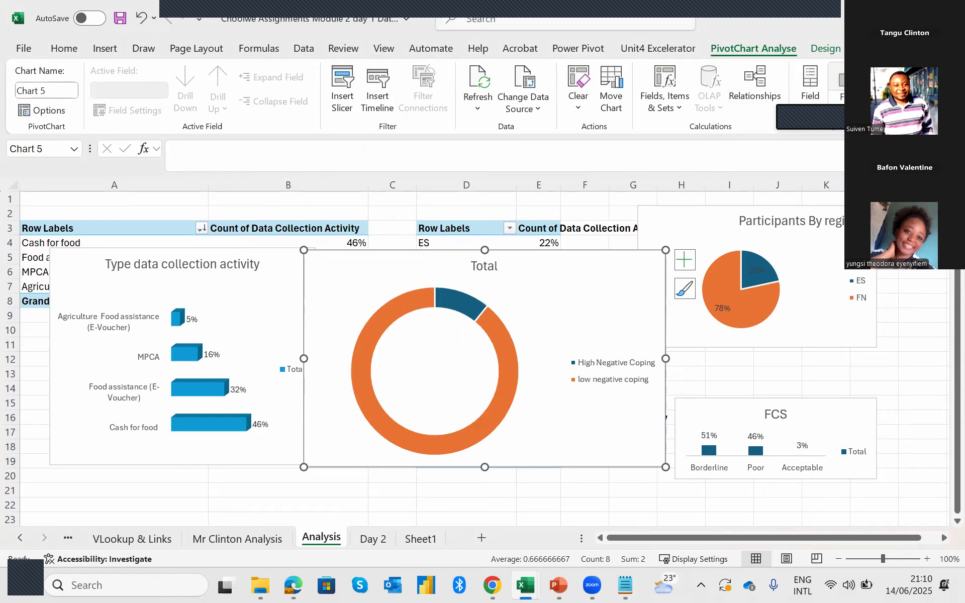
drag(666, 358, 505, 366)
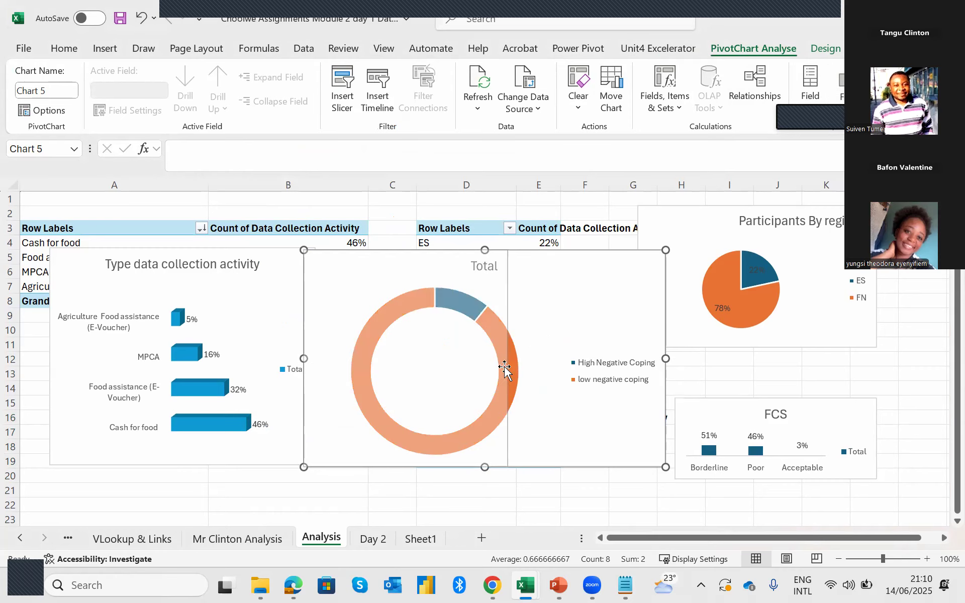
drag(402, 465, 402, 438)
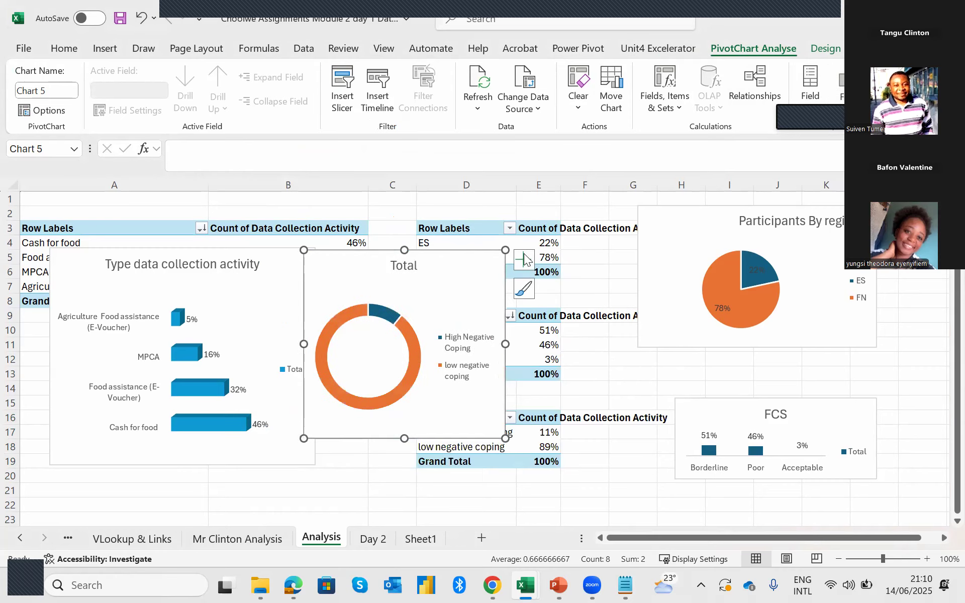
Show data labels on the doughnut chart and apply the third Colourful palette, which starts with orange and light blue.
click(523, 260)
click(554, 298)
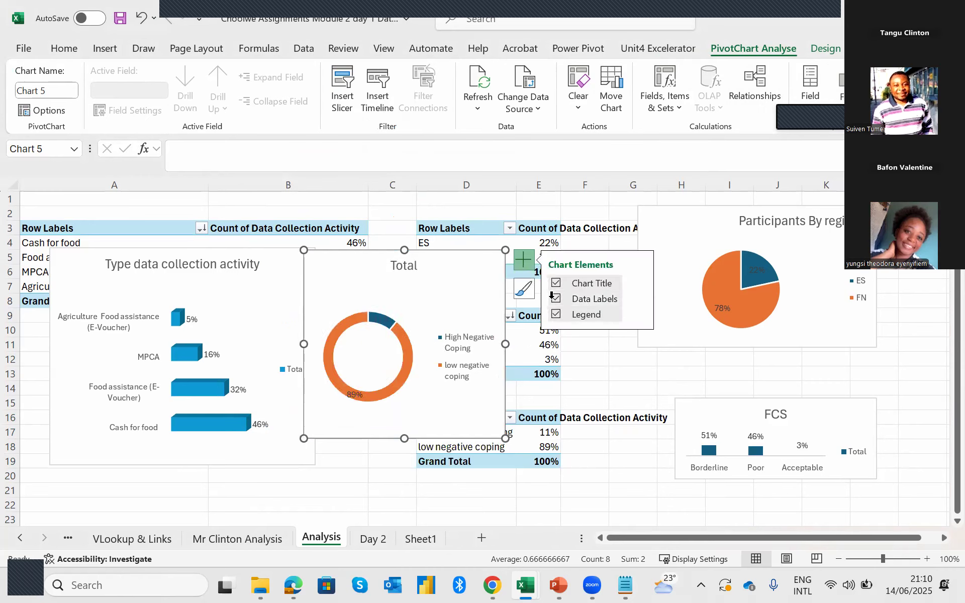
click(522, 288)
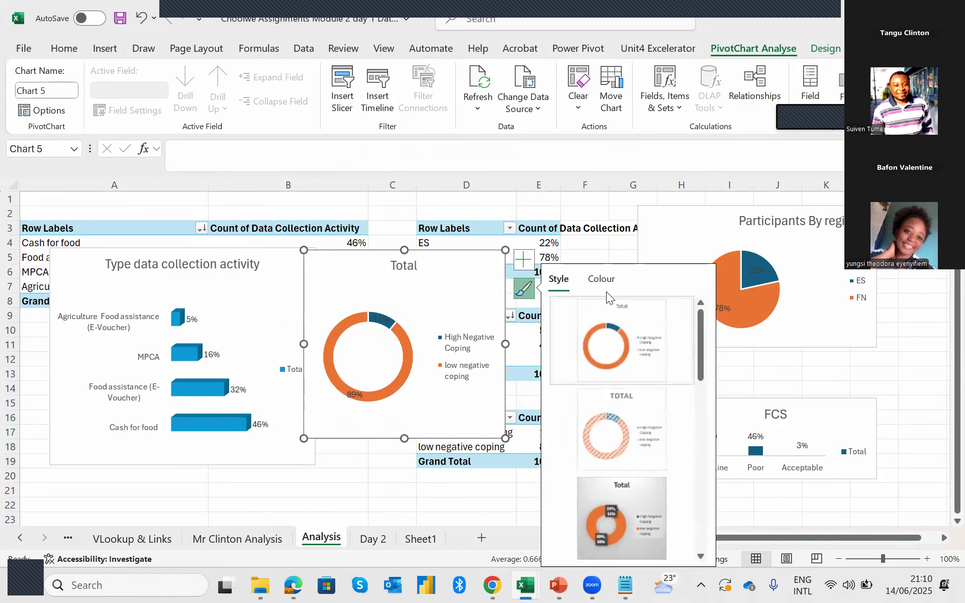
click(601, 281)
click(611, 459)
click(613, 502)
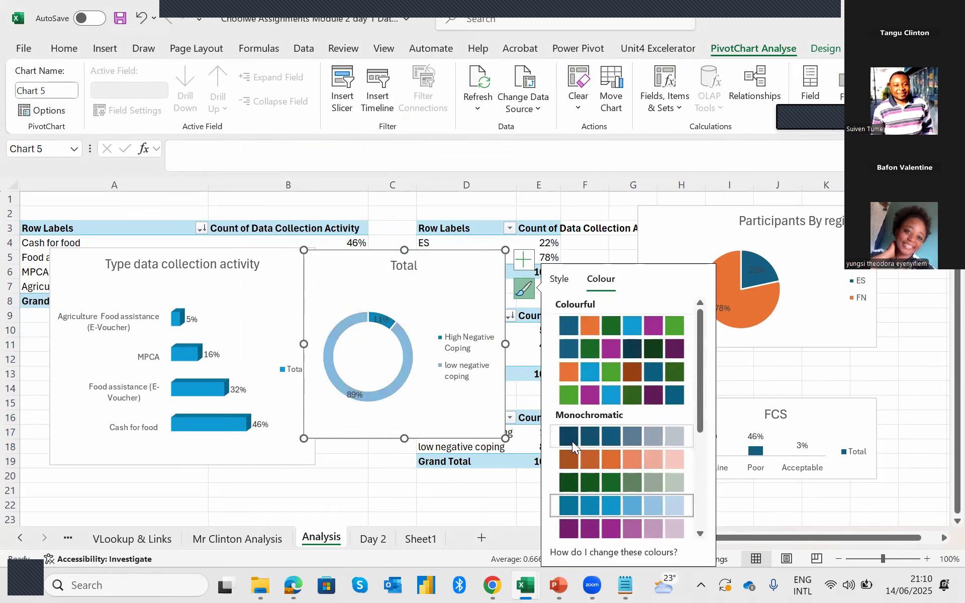
click(610, 460)
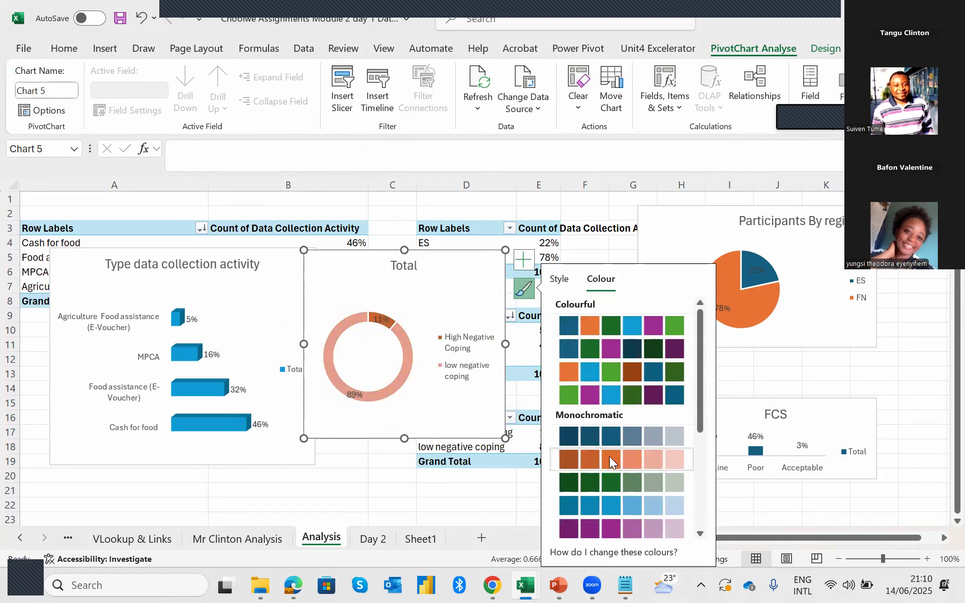
click(571, 375)
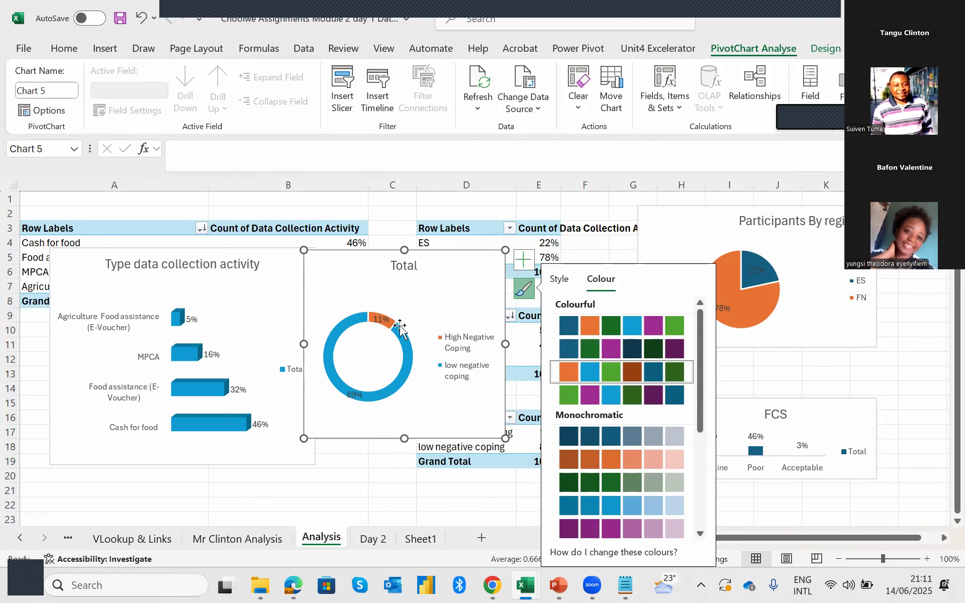
Move the doughnut chart slightly off the bar chart and set its doughnut hole size to 44%.
drag(465, 257, 491, 242)
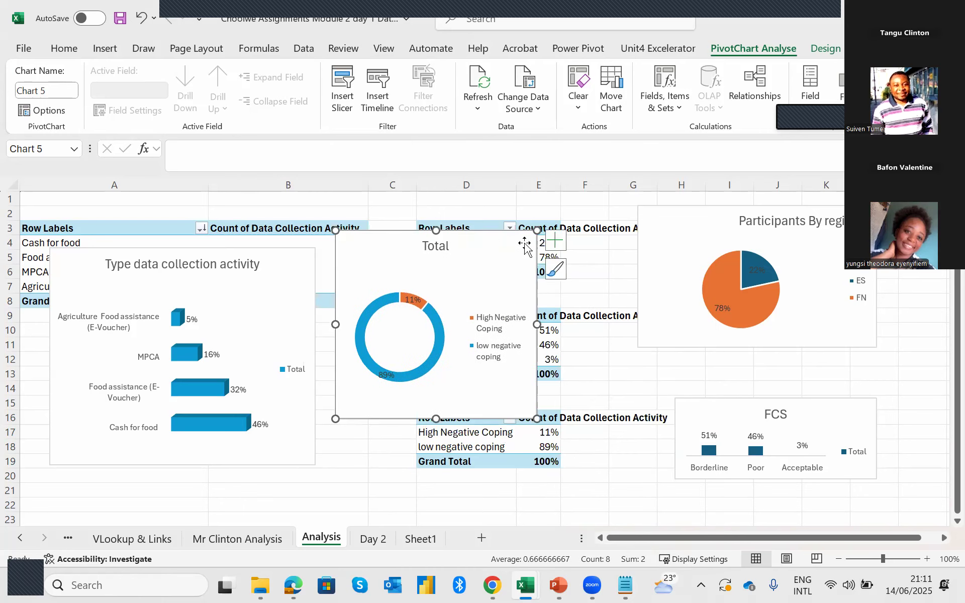
click(443, 358)
click(436, 365)
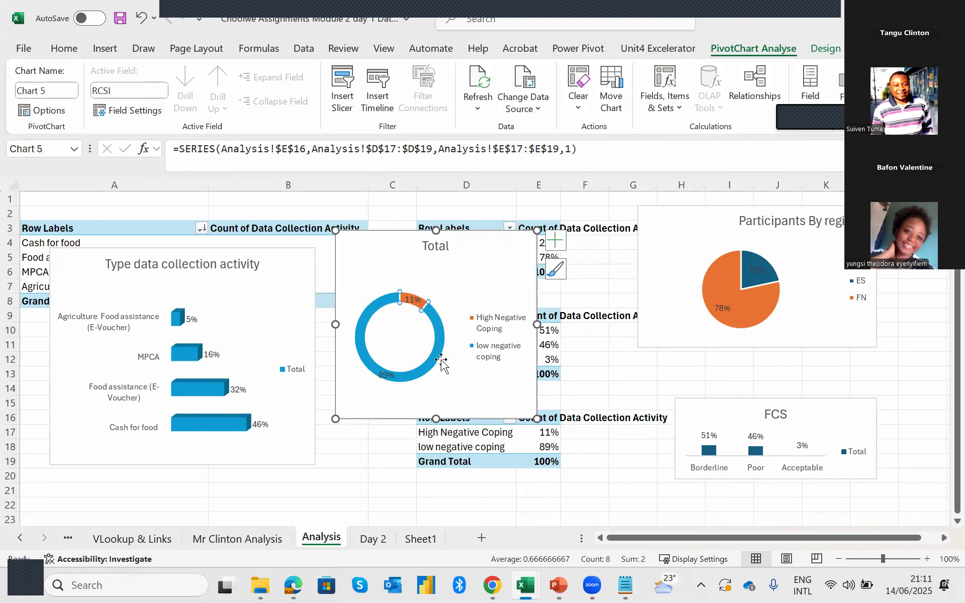
click(442, 362)
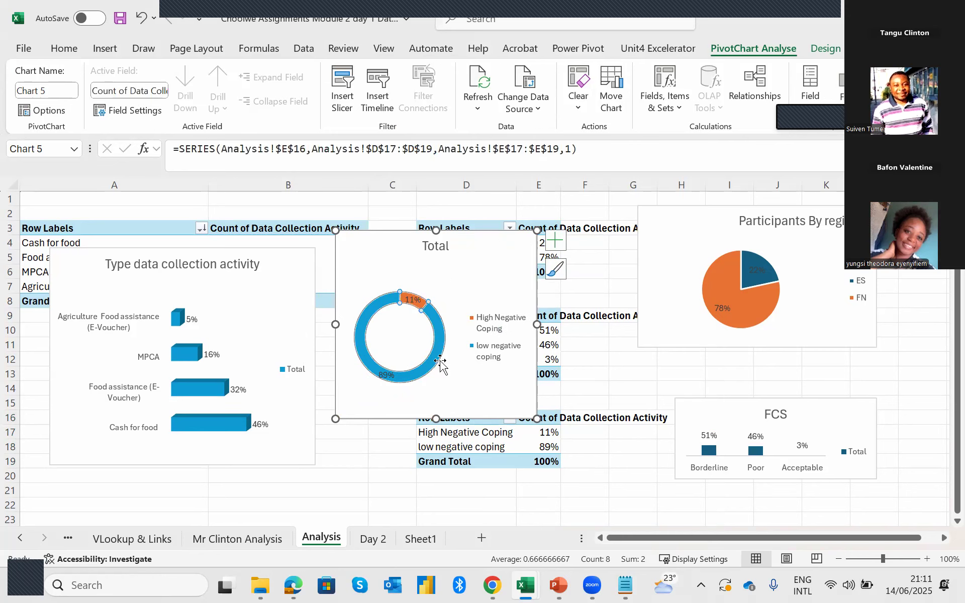
right_click(439, 361)
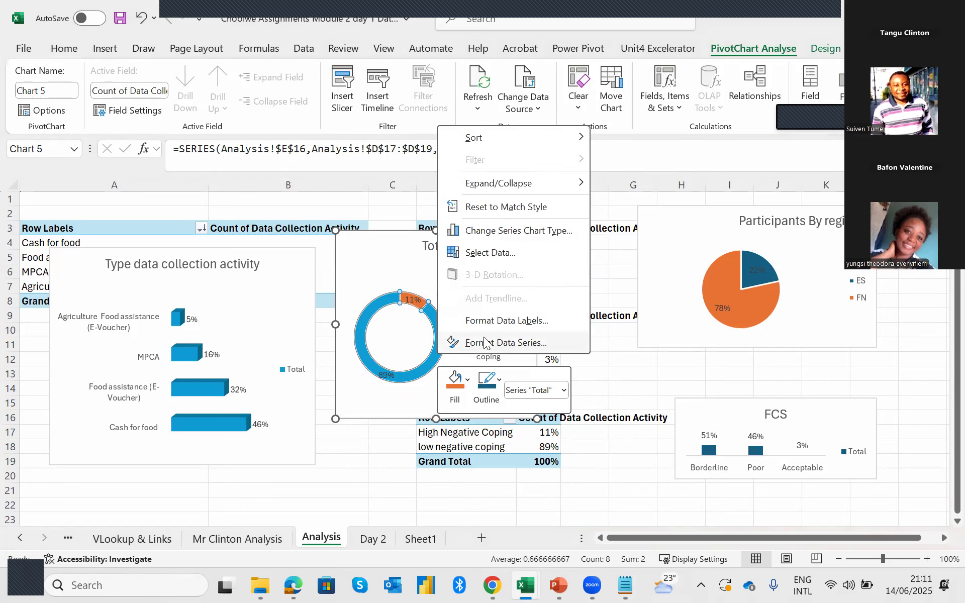
click(524, 347)
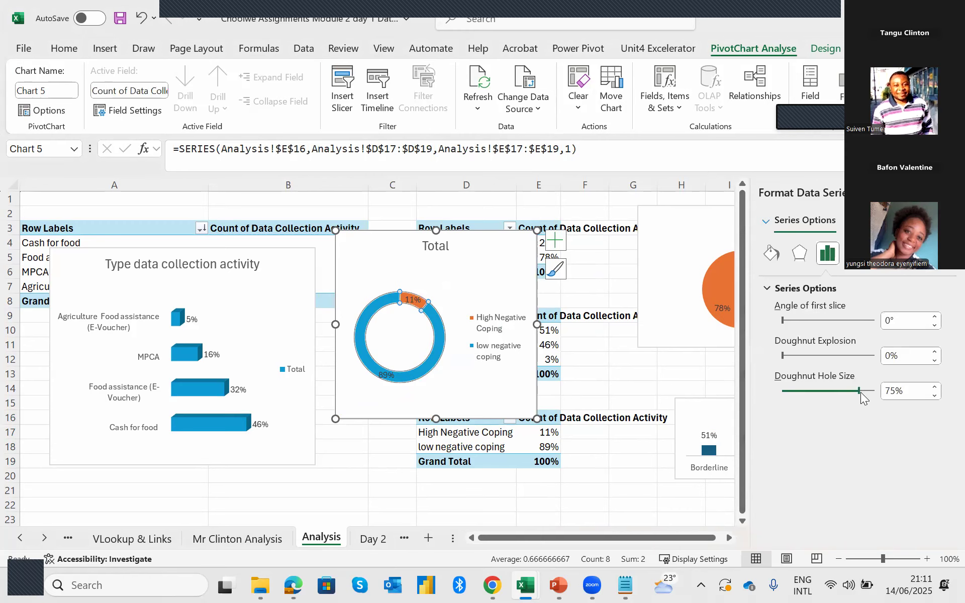
drag(832, 395, 793, 402)
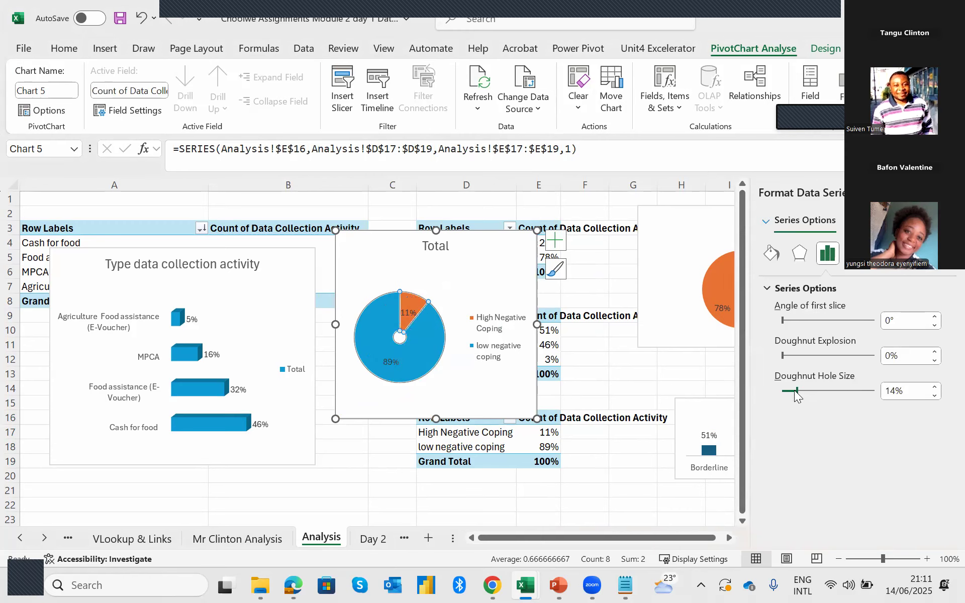
click(805, 391)
click(828, 390)
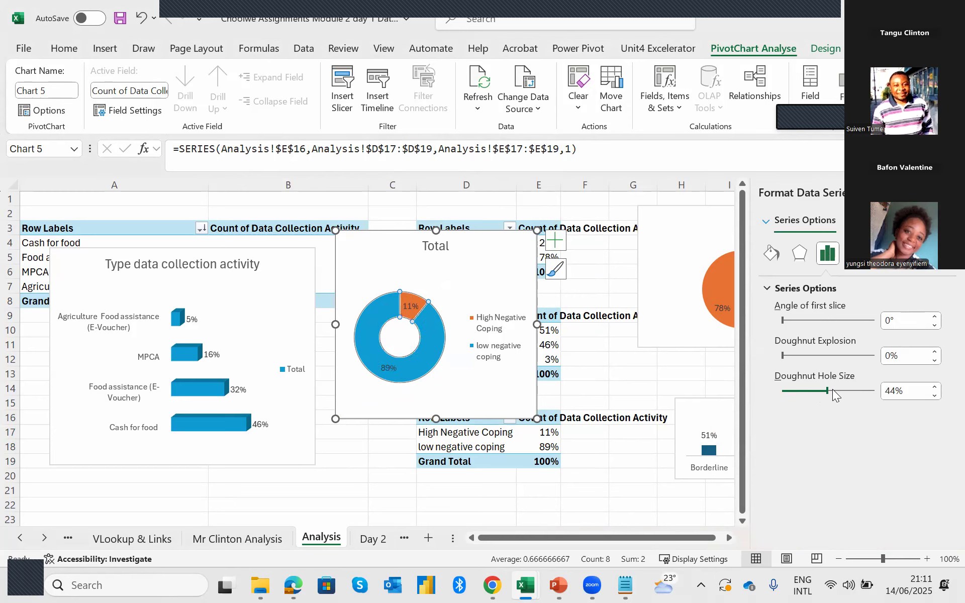
click(833, 391)
click(340, 449)
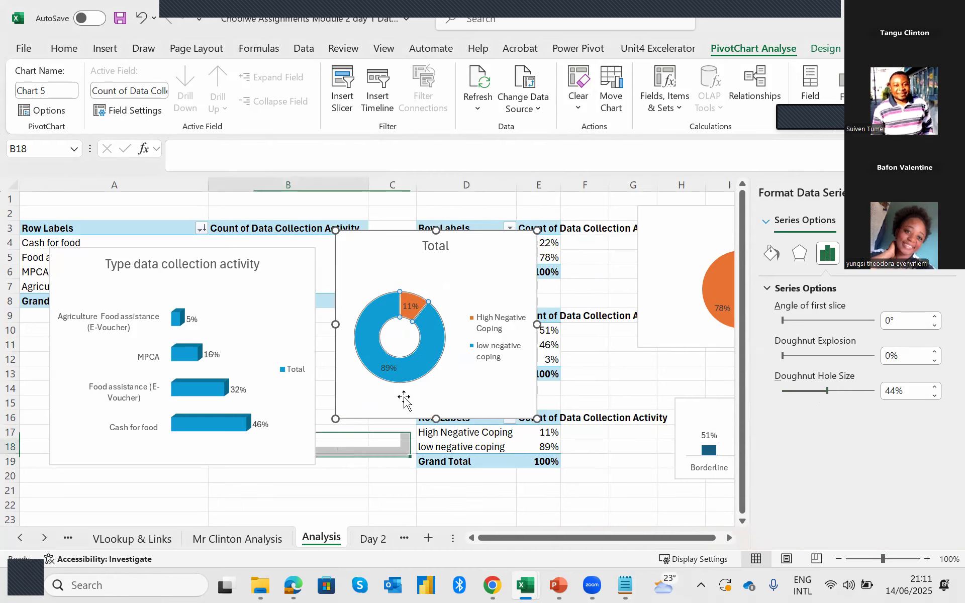
Change the doughnut chart's title to "RCSI".
click(435, 253)
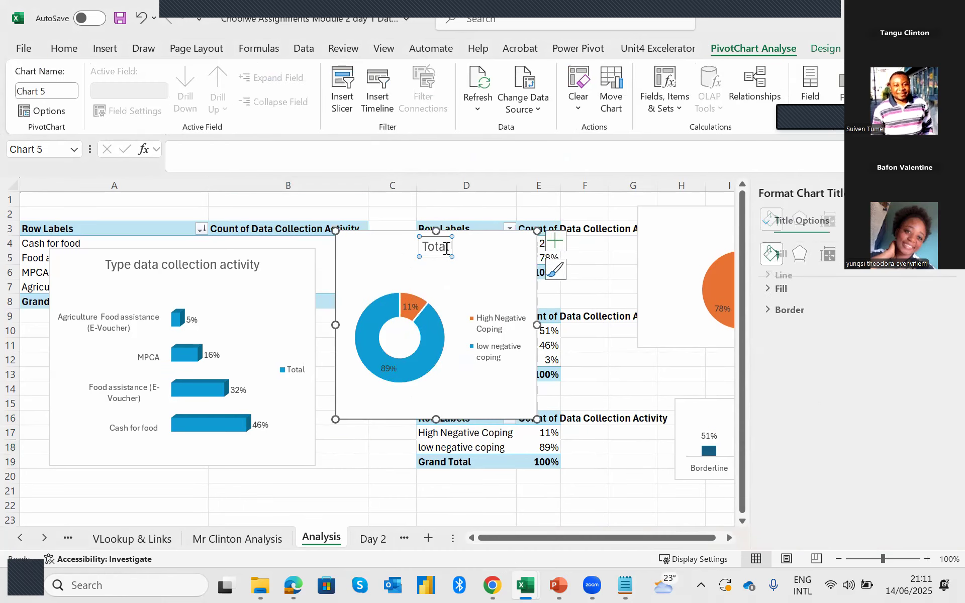
double_click(428, 251)
text(RC)
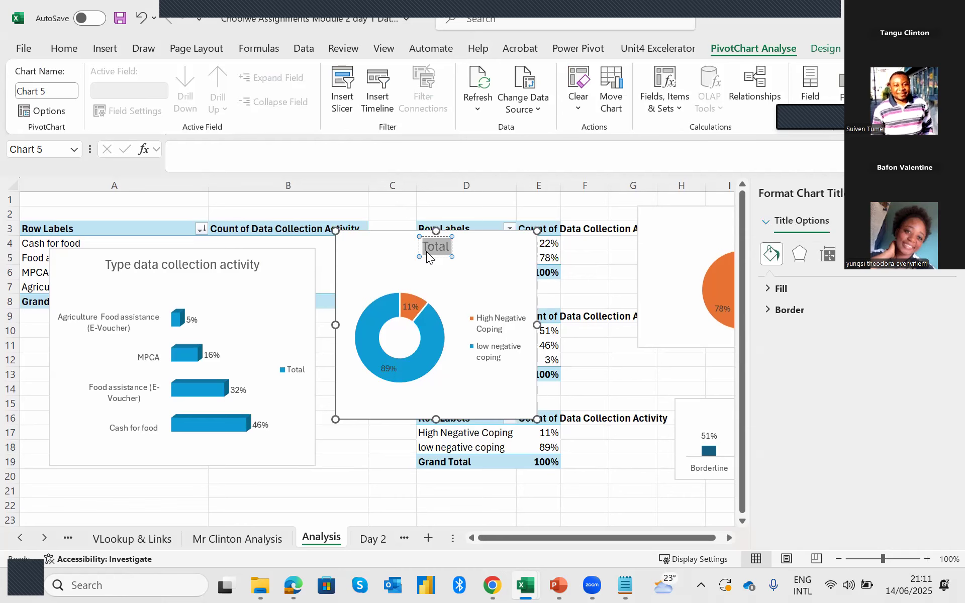
text(SI)
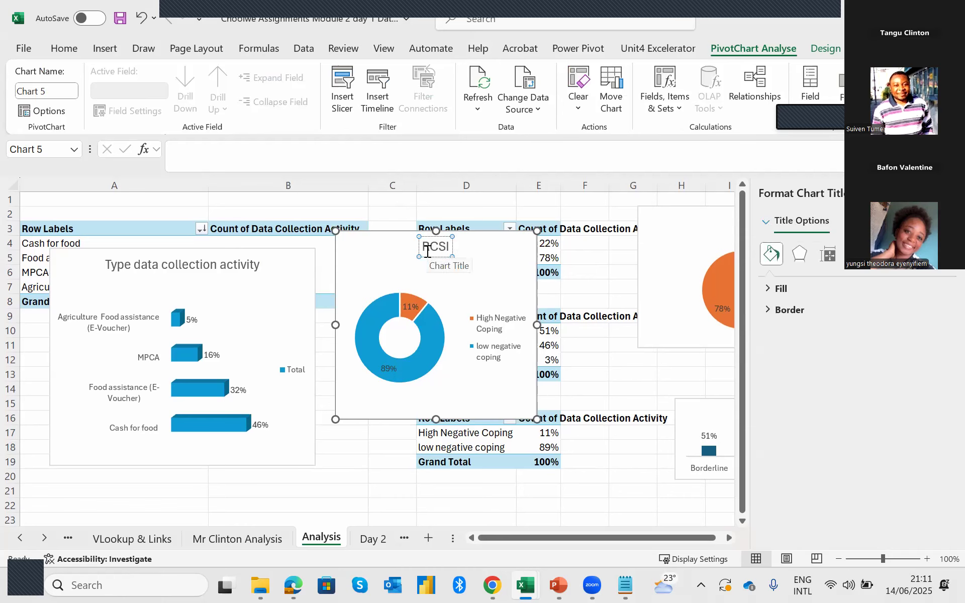
Close the chart formatting pane and reposition the doughnut chart beside the bar chart, over columns B to E.
drag(500, 244, 534, 382)
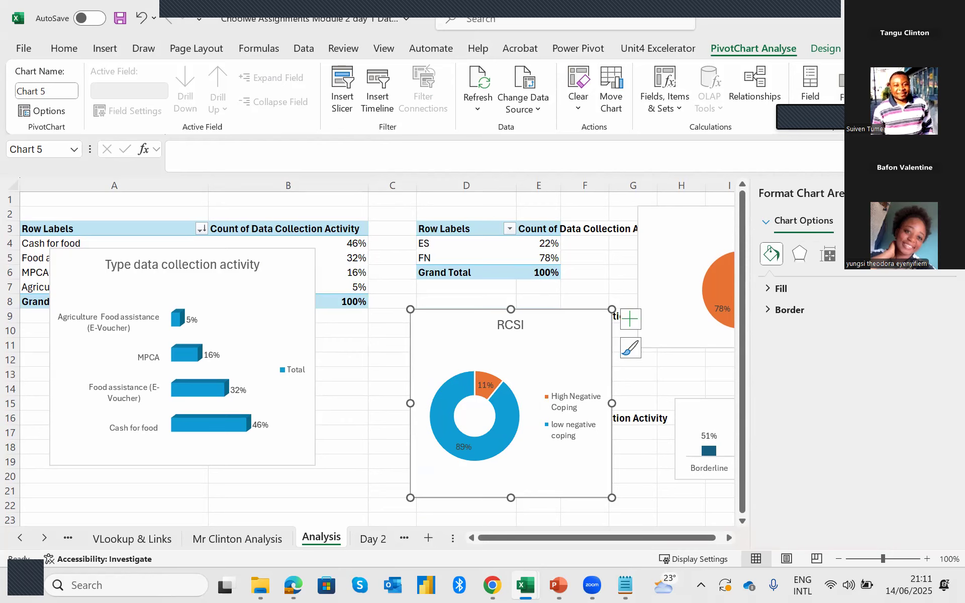
click(949, 193)
drag(445, 323, 402, 257)
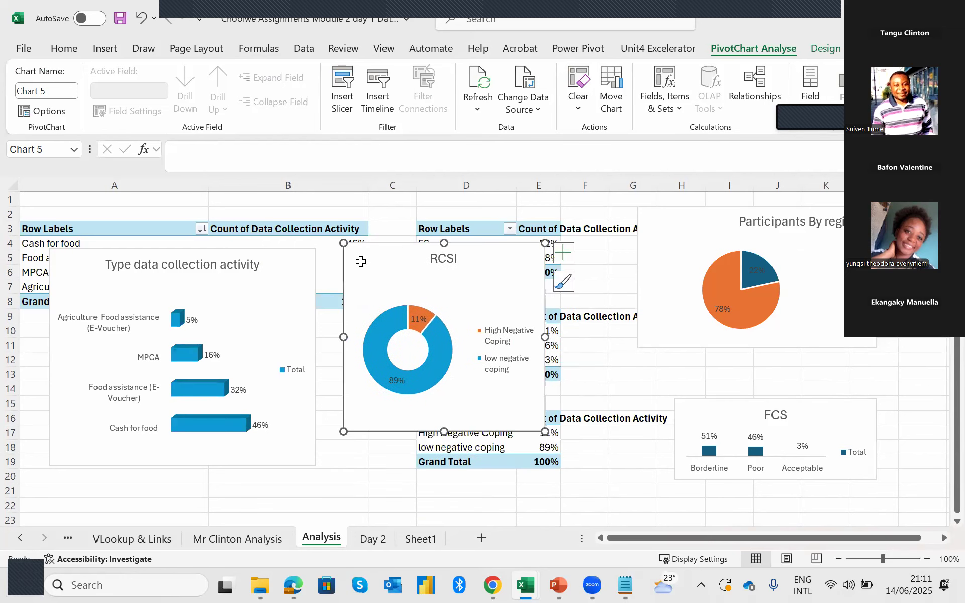
Move the bar chart to column A's top, the doughnut beside it, the pie chart next, and the FCS chart beneath the pie.
drag(303, 261, 272, 200)
drag(372, 253, 324, 206)
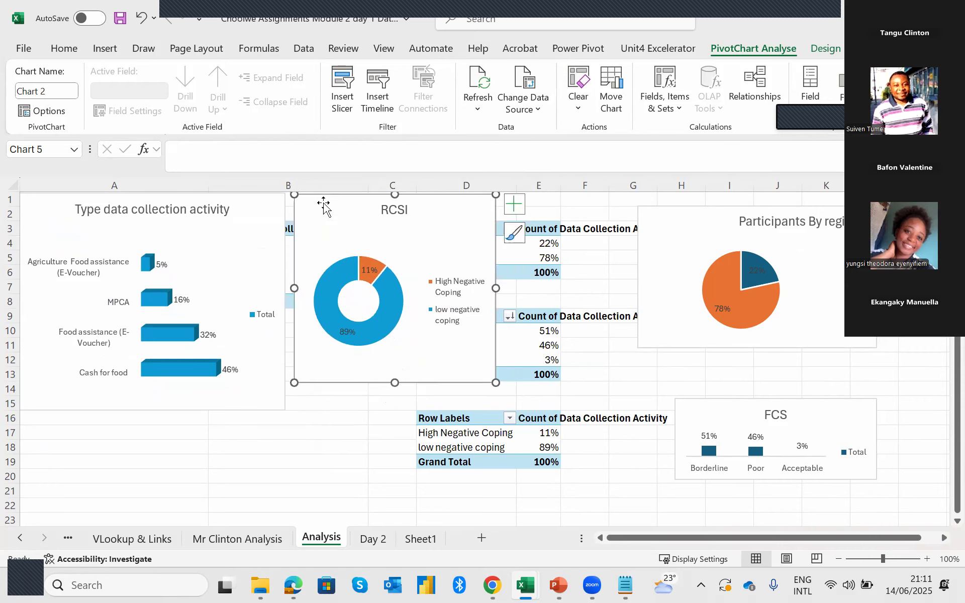
drag(662, 219, 532, 196)
drag(694, 410, 523, 352)
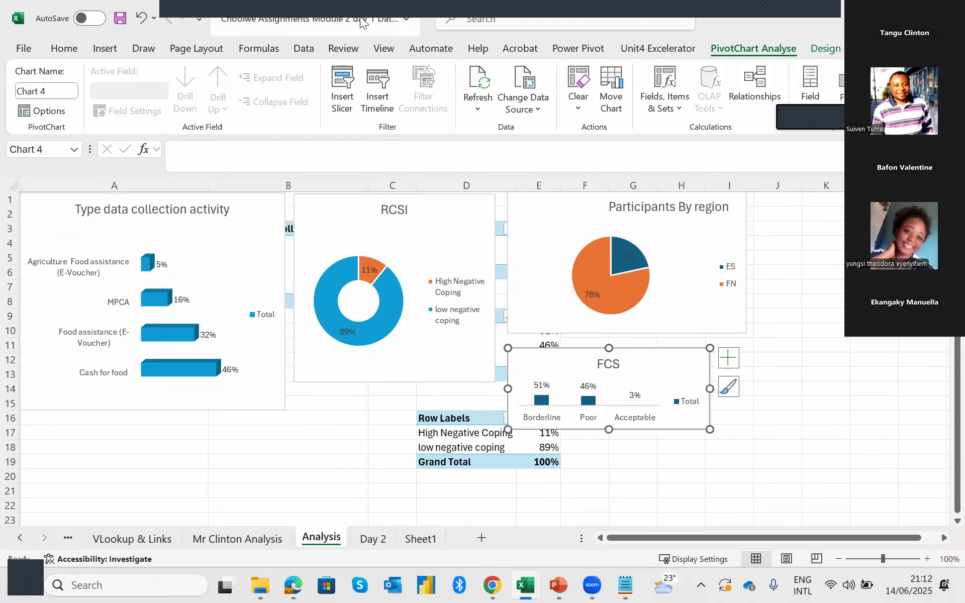
Nudge the bar, doughnut and pie charts slightly downward to tidy their placement near the sheet's top edge.
drag(251, 210, 253, 214)
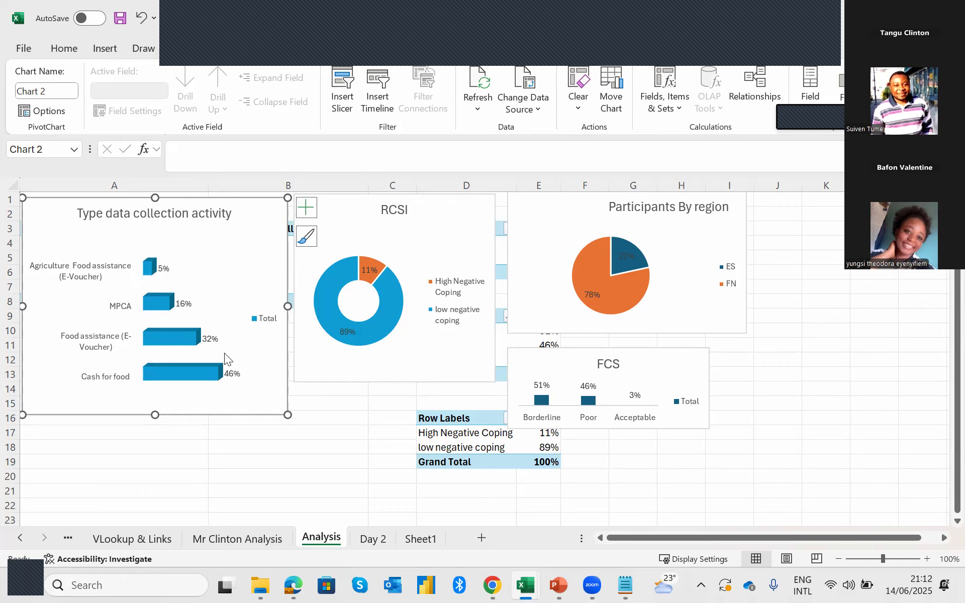
click(344, 242)
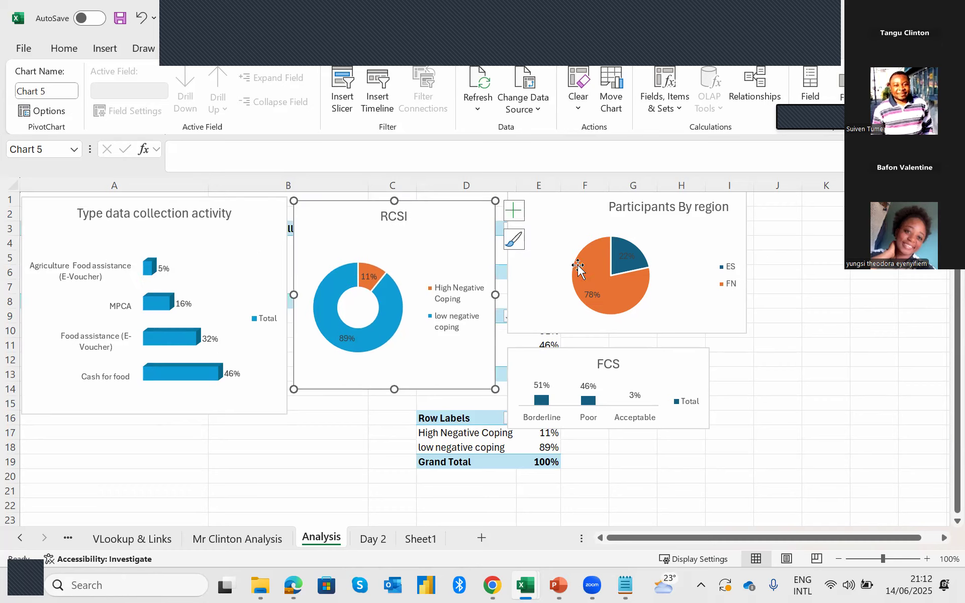
click(527, 320)
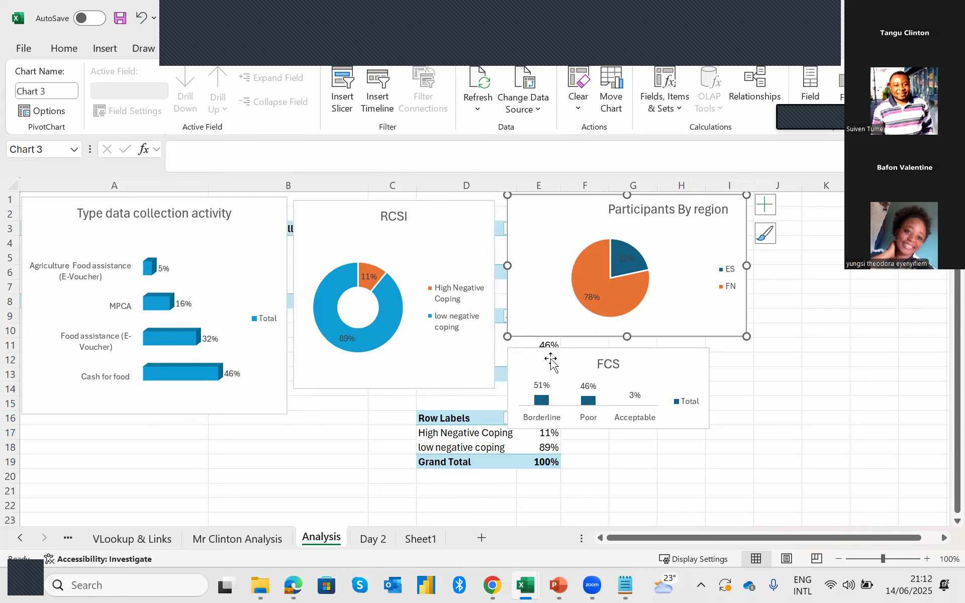
Enlarge the FCS column chart, widening it to roughly the pie chart's width and extending its lower edge to row 18.
click(610, 429)
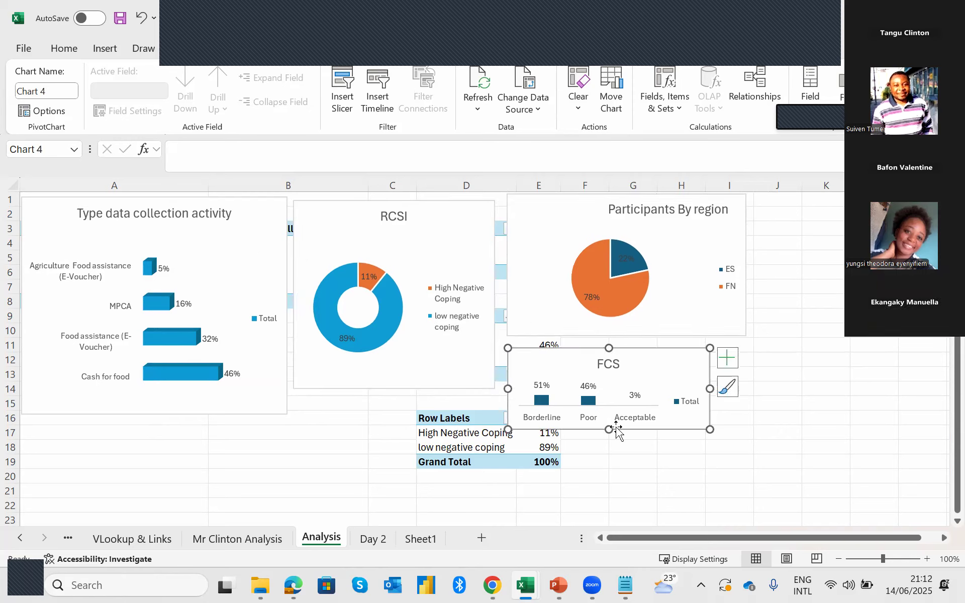
drag(611, 429, 612, 438)
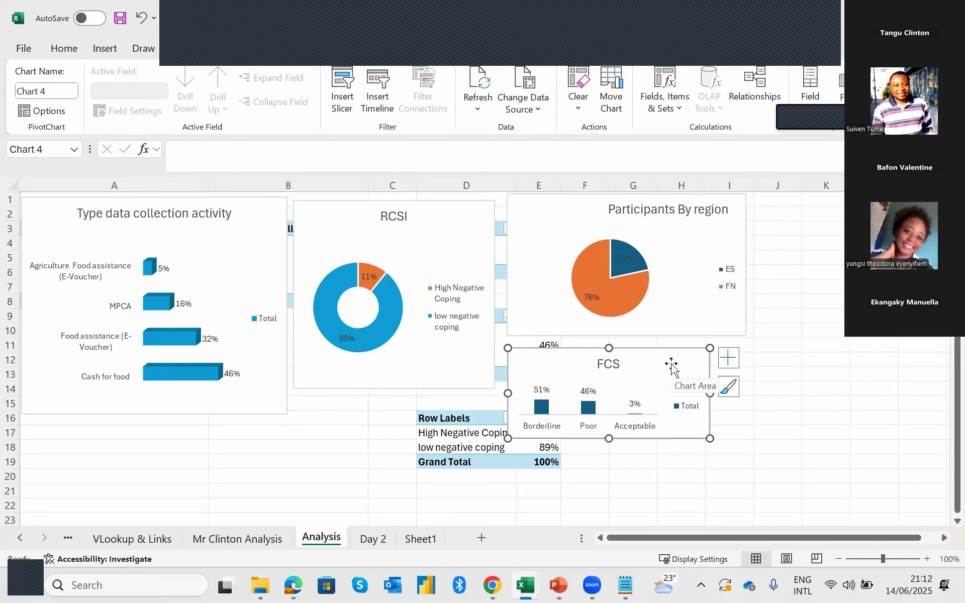
drag(710, 393, 752, 392)
drag(630, 438, 631, 448)
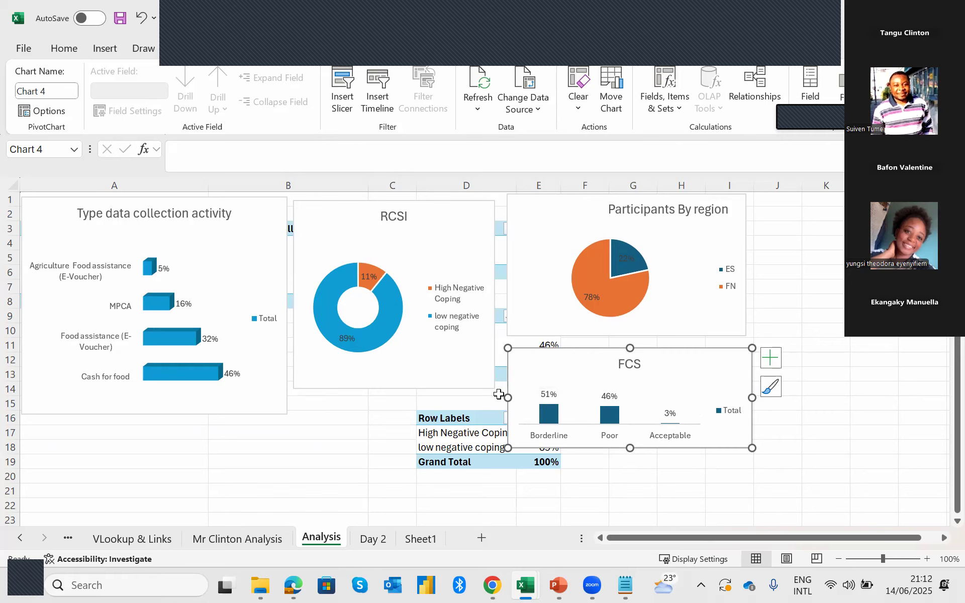
Extend the RCSI doughnut chart's lower edge to align with the bottom of the bar chart, and deselect it.
click(288, 468)
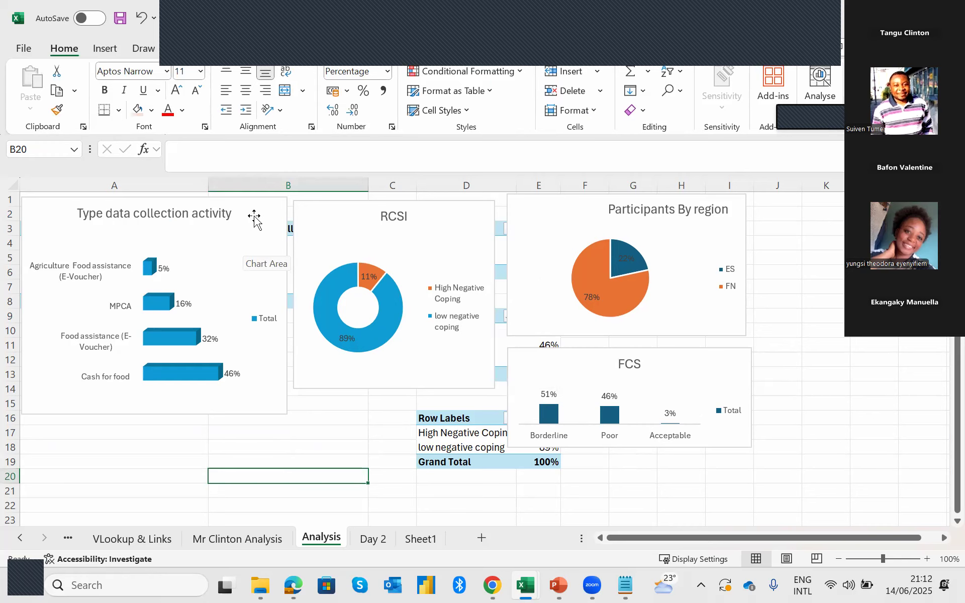
click(324, 371)
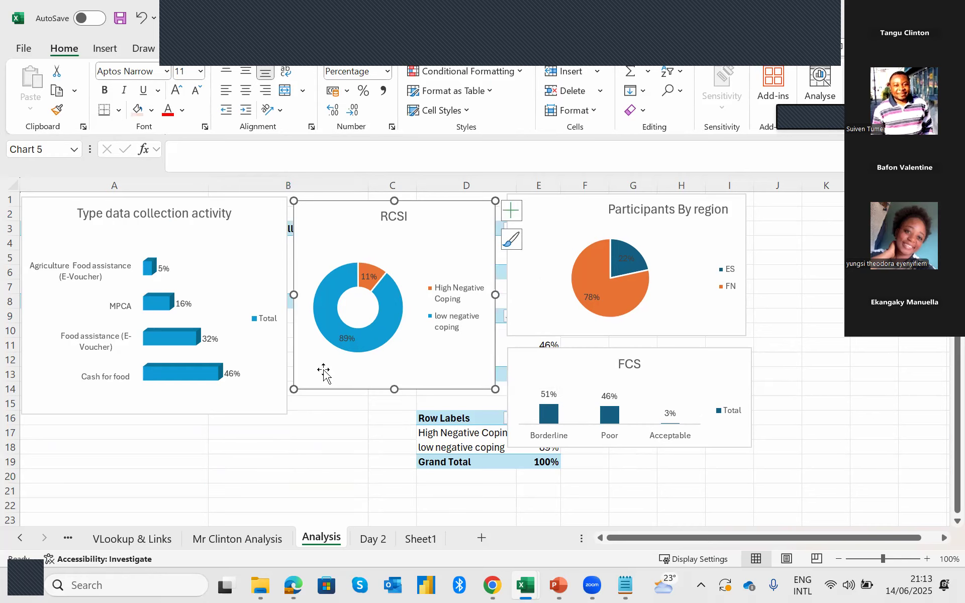
drag(394, 389, 397, 413)
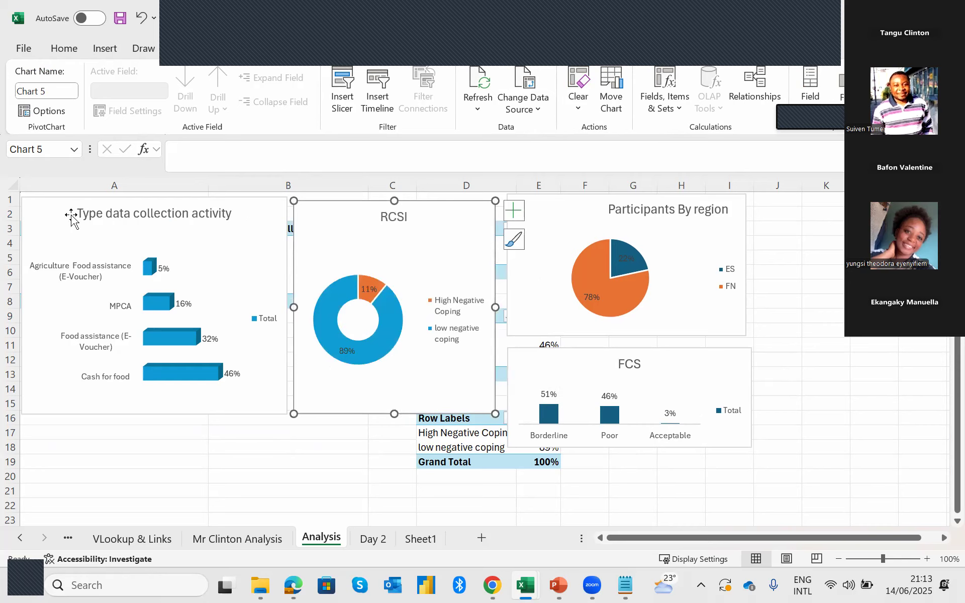
click(114, 447)
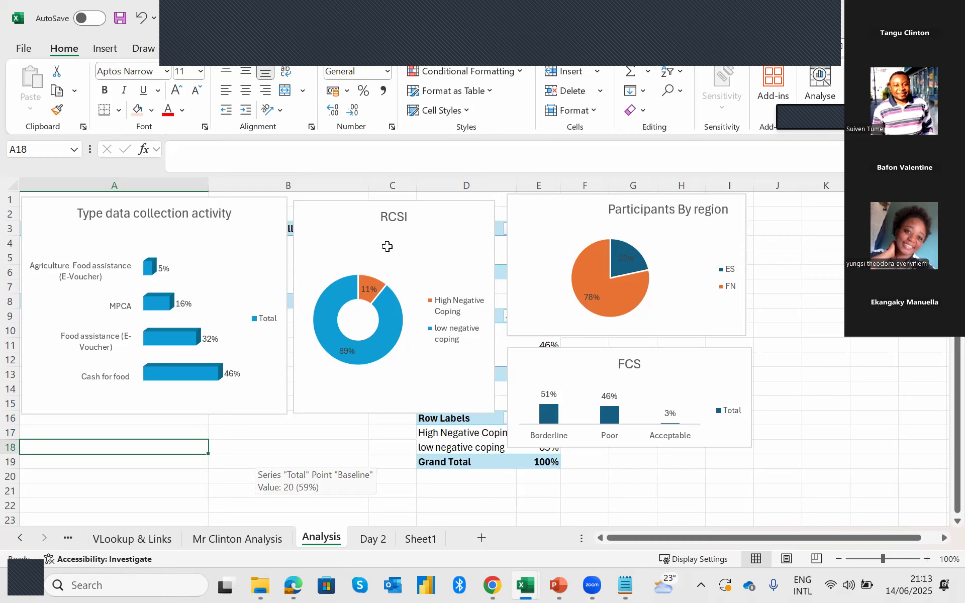
Add a new worksheet after the Analysis sheet and rename it "Dashboard".
click(482, 538)
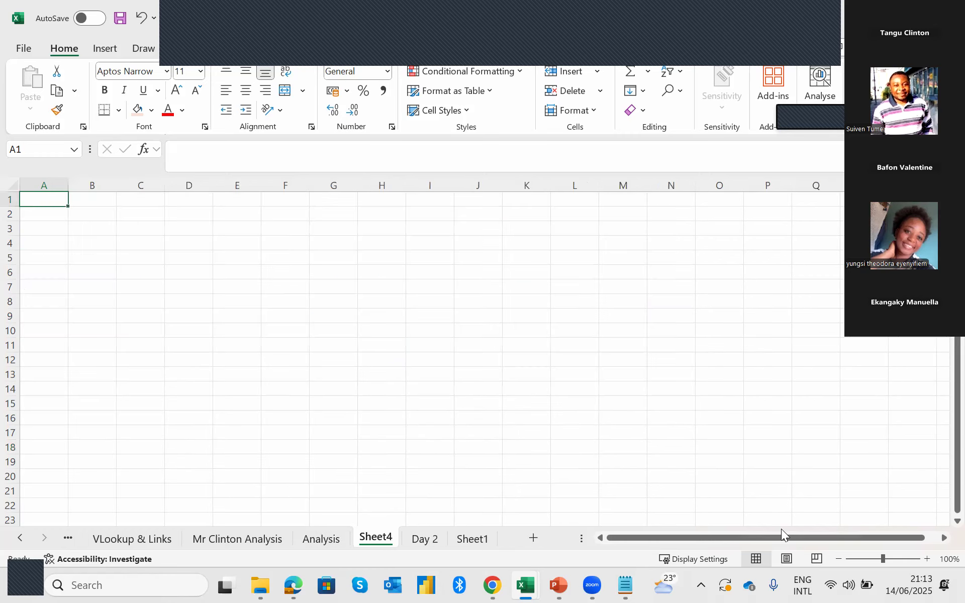
mouse_move(780, 536)
mouse_down()
mouse_move(870, 543)
mouse_move(784, 541)
mouse_up()
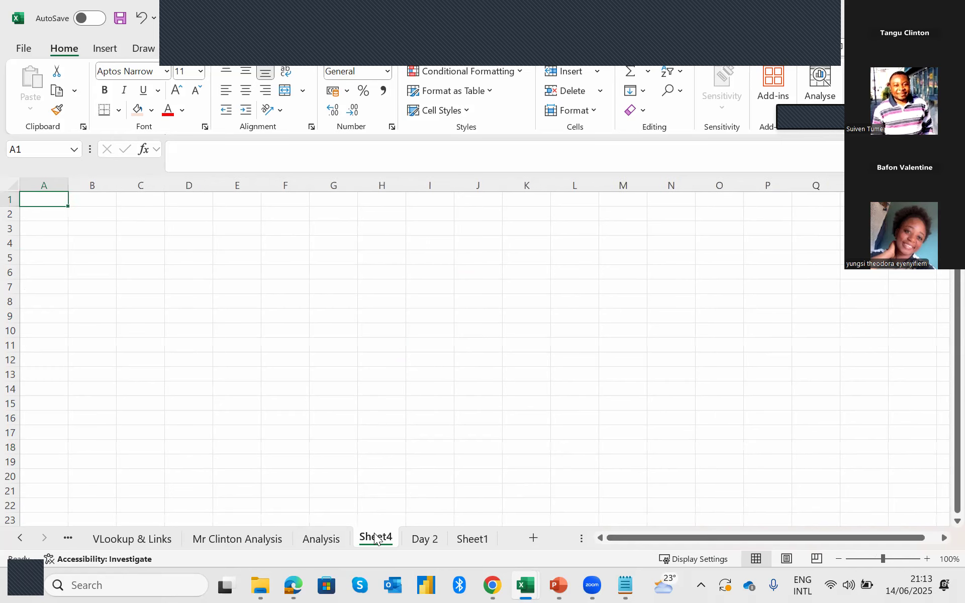
double_click(365, 535)
text(Dashboard)
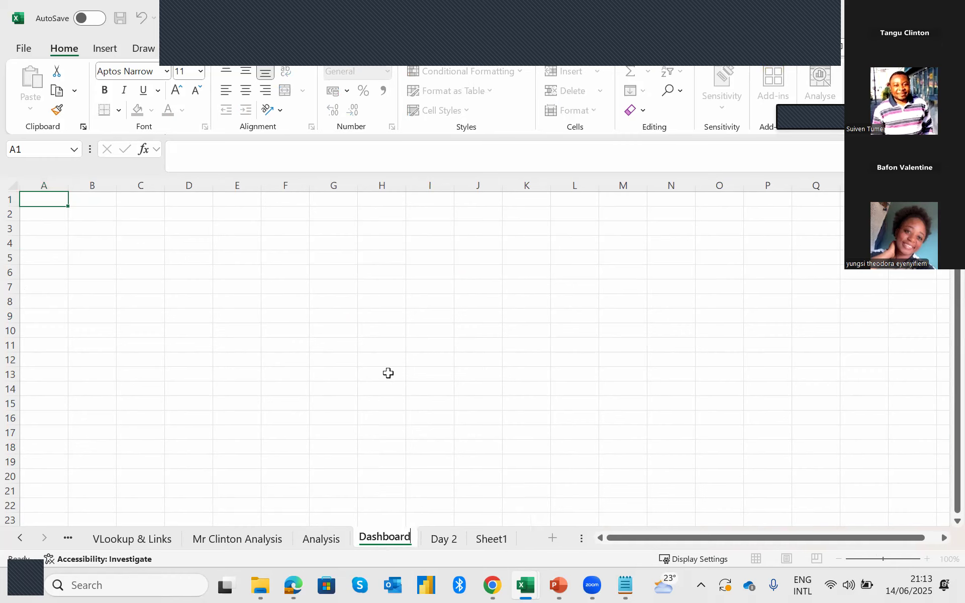
click(385, 372)
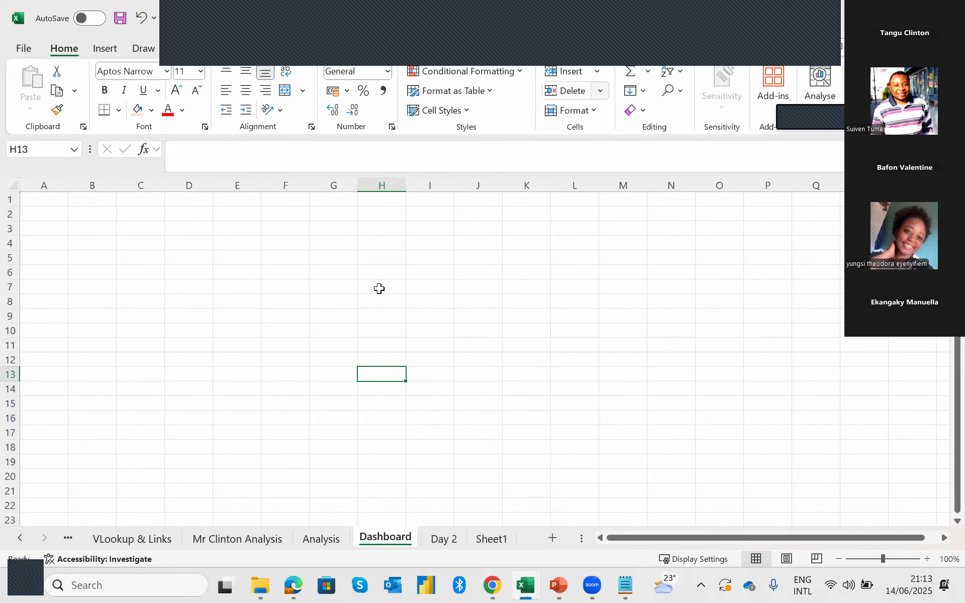
drag(51, 204, 935, 518)
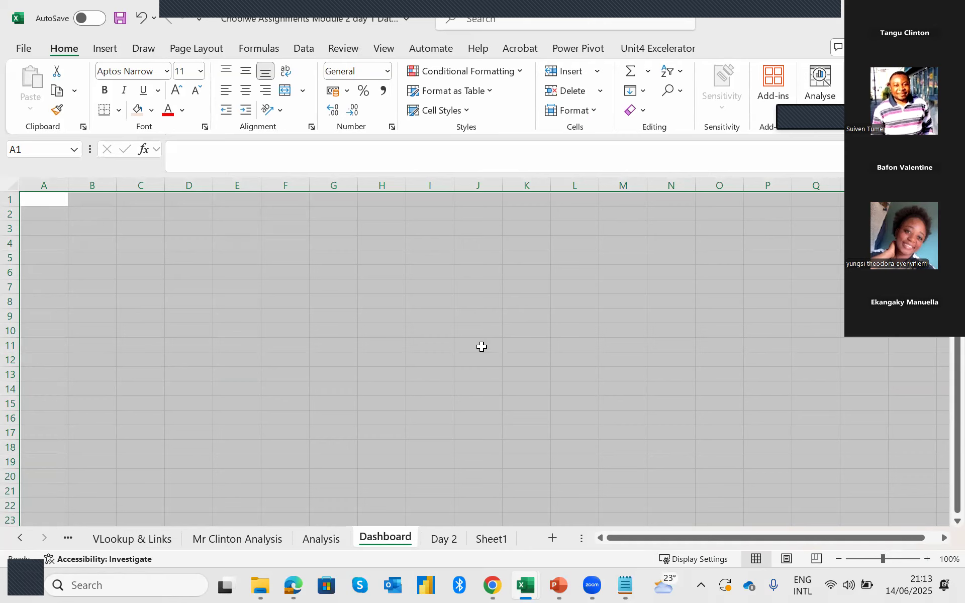
click(331, 325)
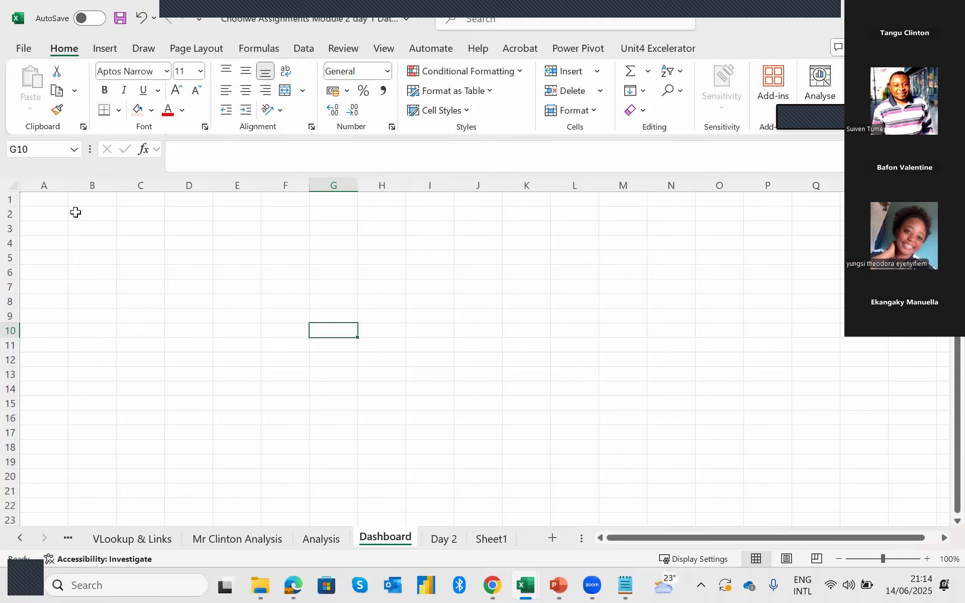
drag(50, 199, 920, 523)
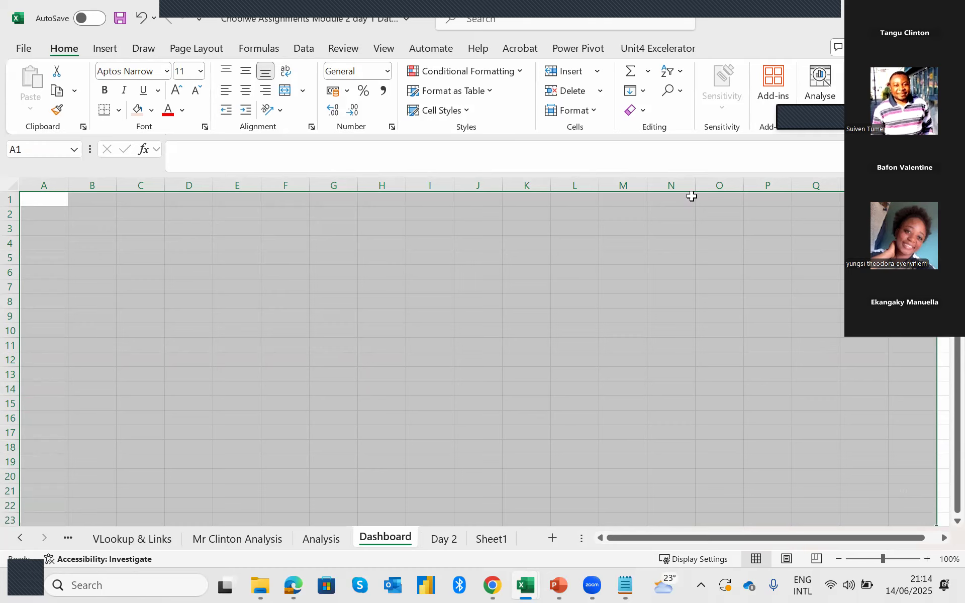
click(379, 251)
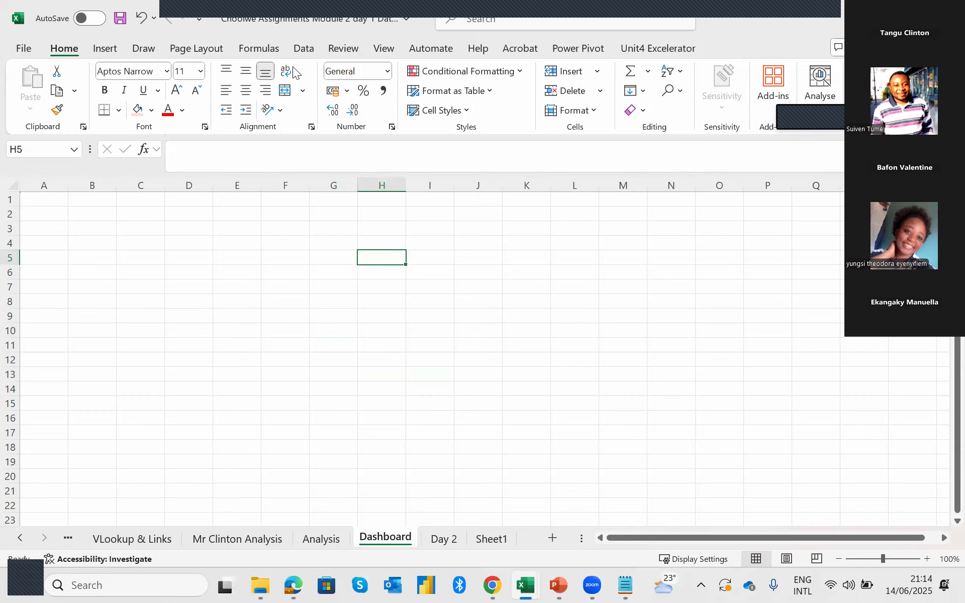
Hide the gridlines on the Dashboard sheet.
click(392, 50)
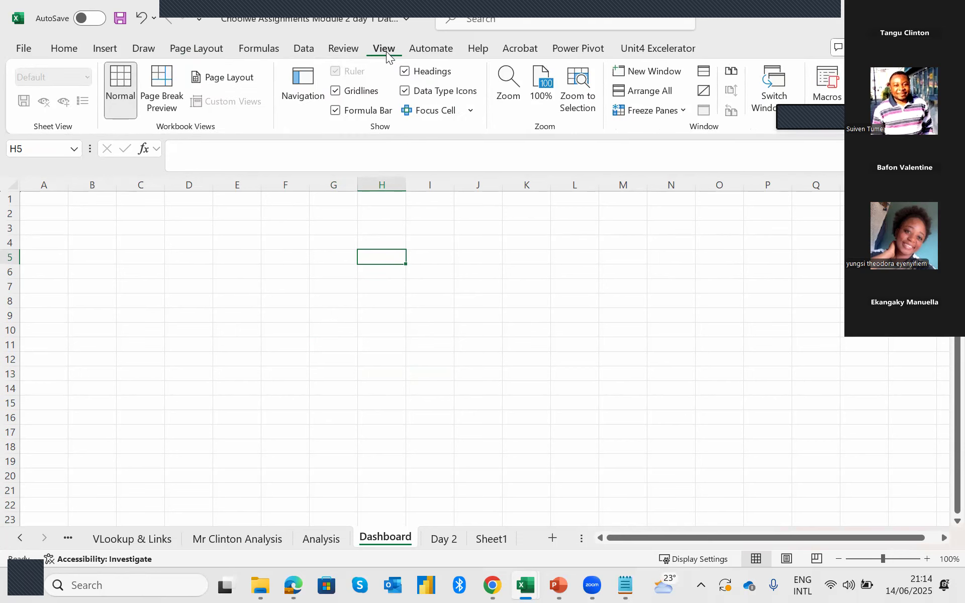
click(341, 91)
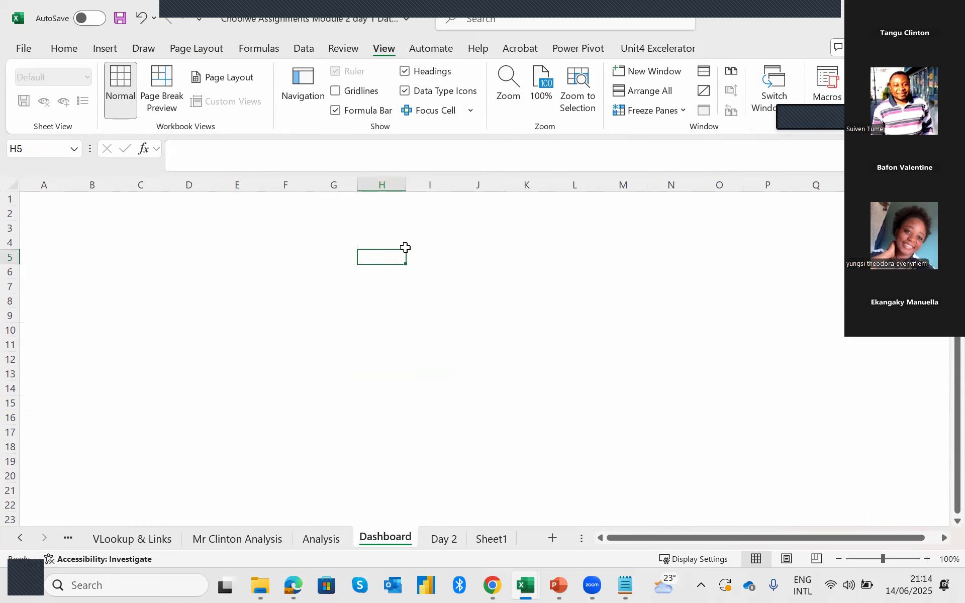
click(438, 301)
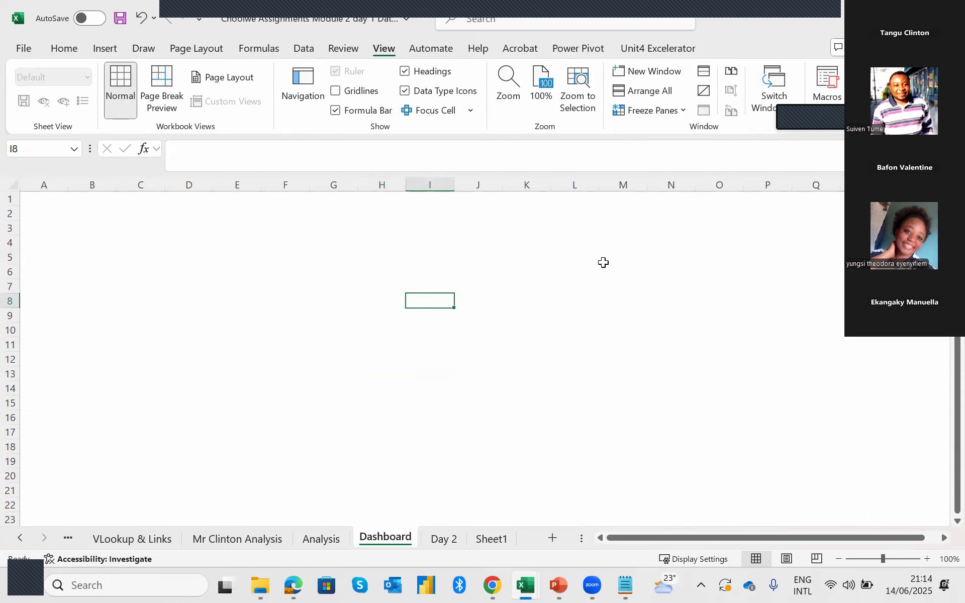
mouse_move(293, 288)
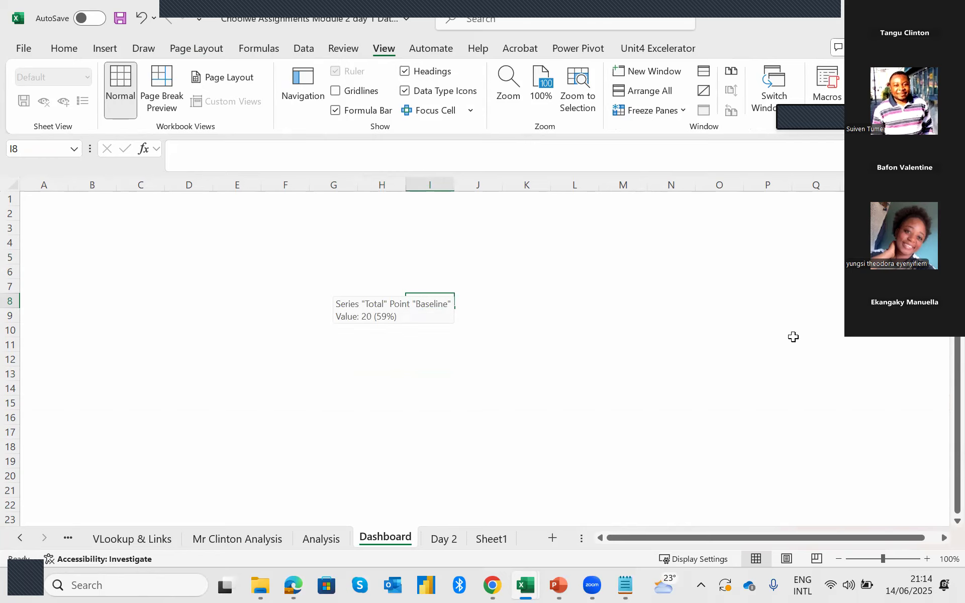
Draw a wide rounded rectangle banner across the top of the Dashboard sheet, spanning about C1 to P4.
click(106, 48)
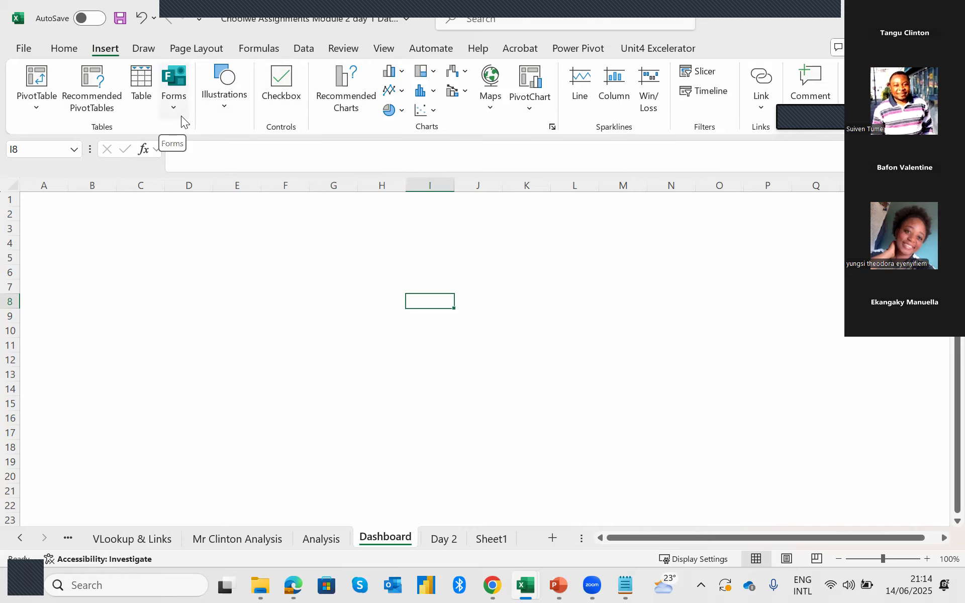
click(221, 105)
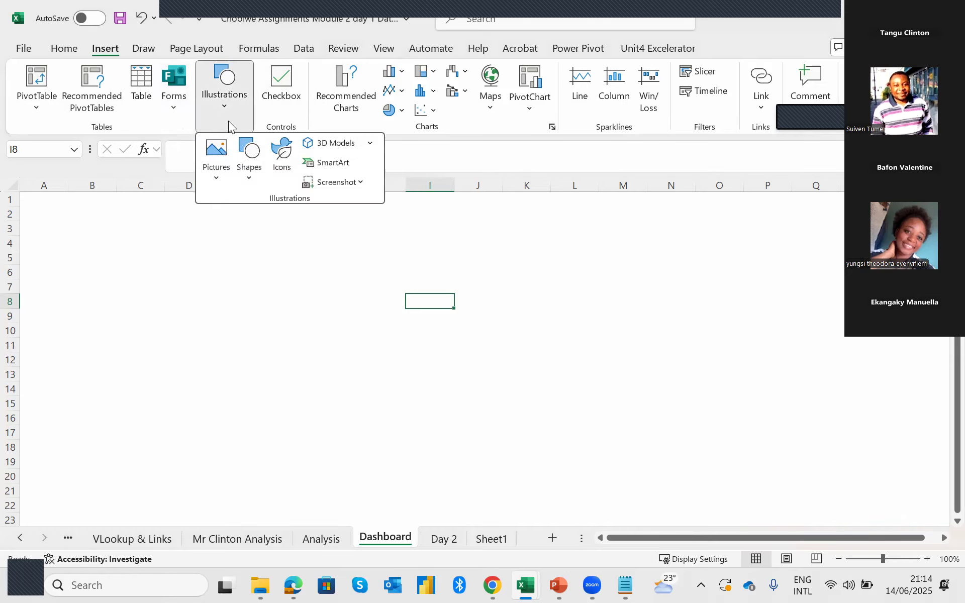
click(249, 171)
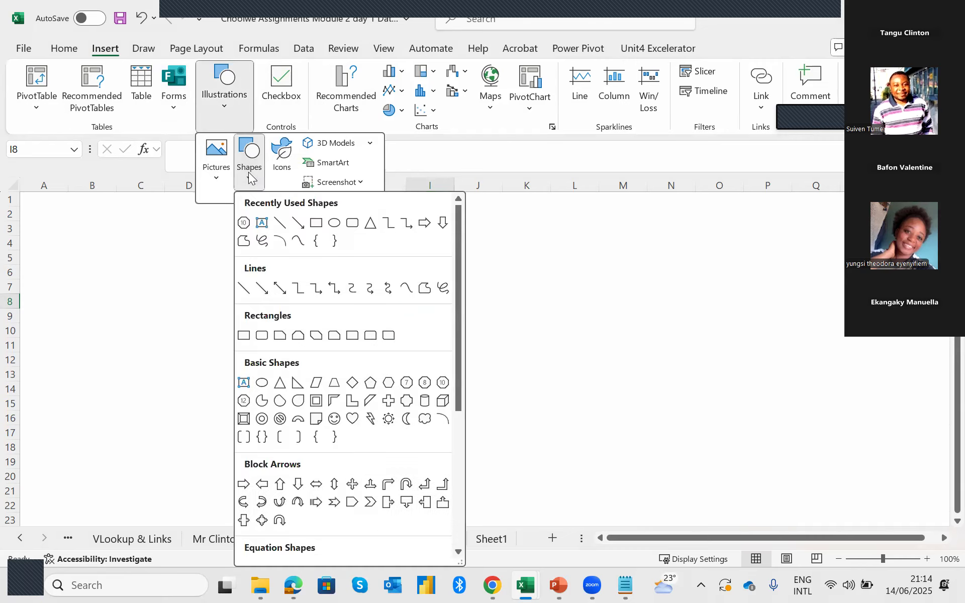
click(353, 225)
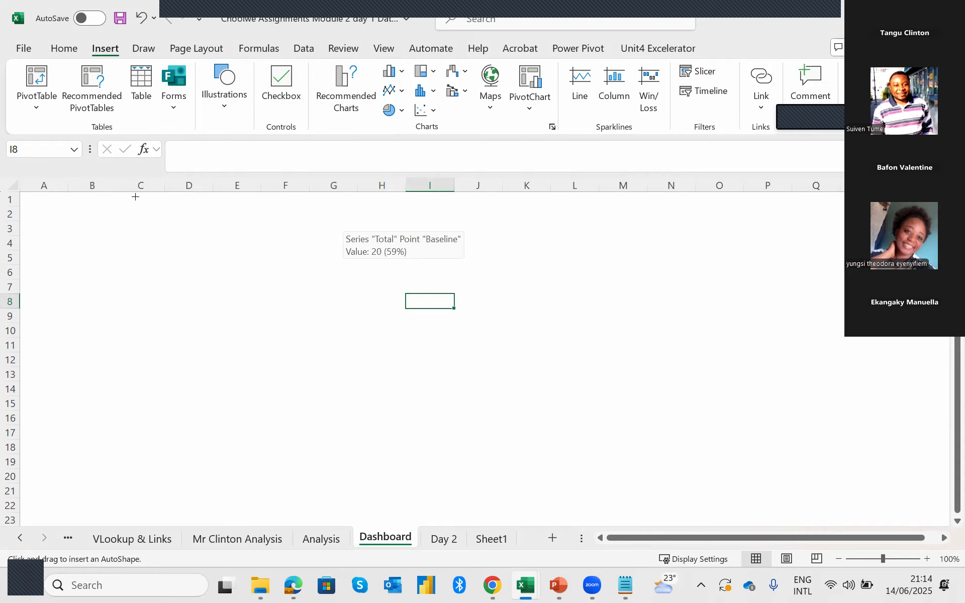
mouse_move(136, 197)
mouse_down()
mouse_move(386, 247)
mouse_move(855, 257)
mouse_move(794, 242)
mouse_up()
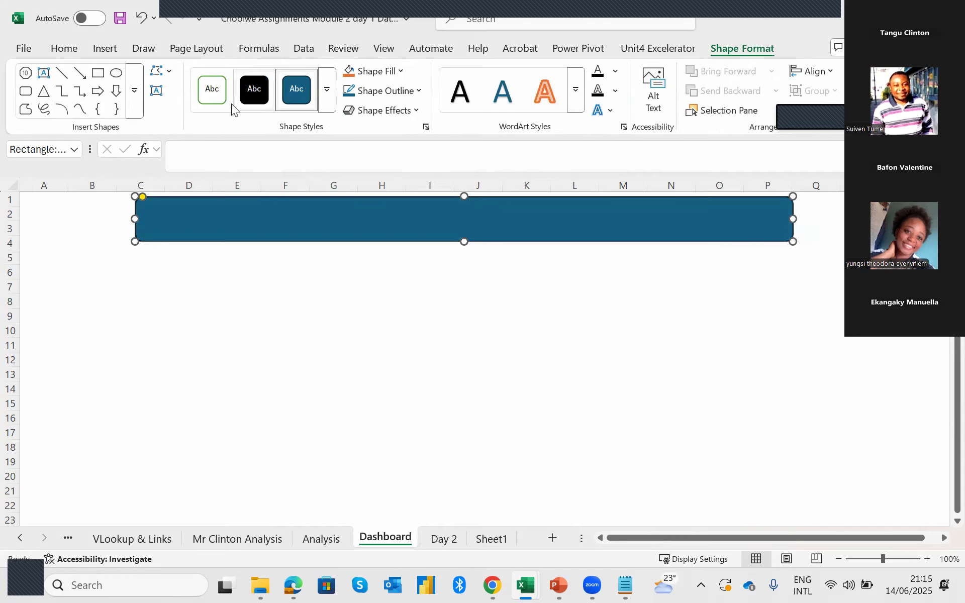
Apply the light blue filled shape style with a dark outline to the banner and enter the text "BASELINE AND PDM REPORT 2025".
click(327, 91)
click(383, 181)
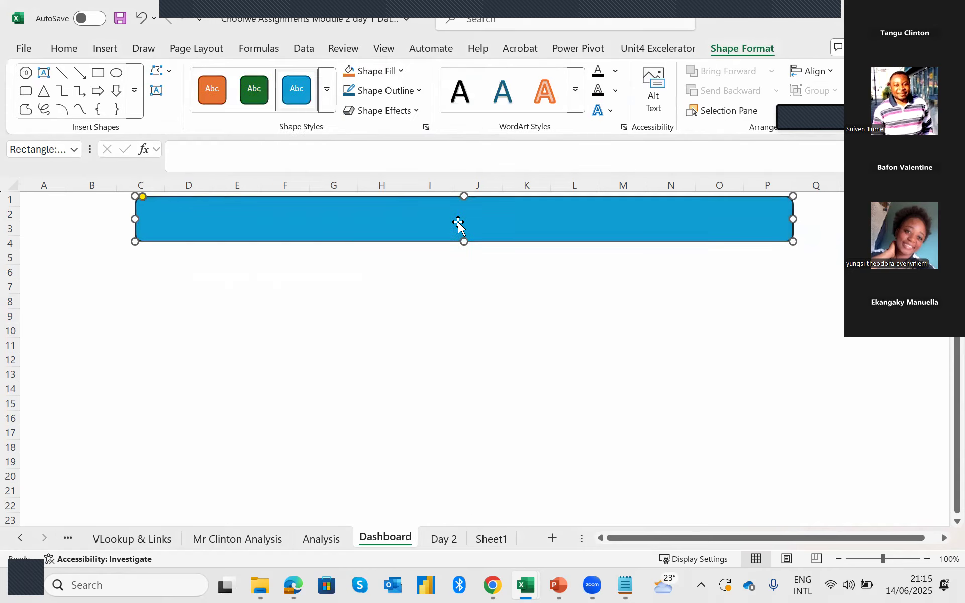
double_click(451, 220)
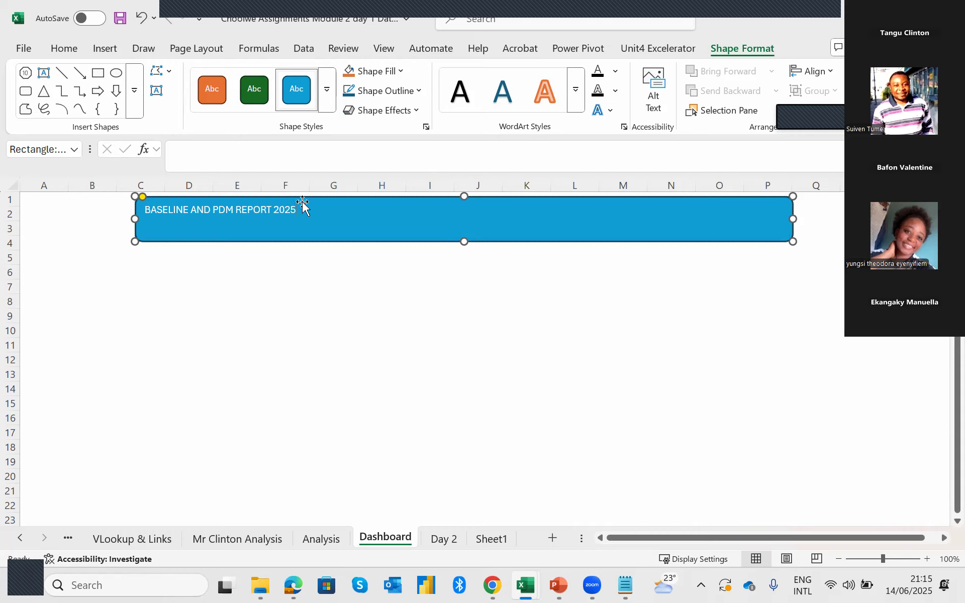
Centre the banner's title text horizontally and make it bold.
click(64, 48)
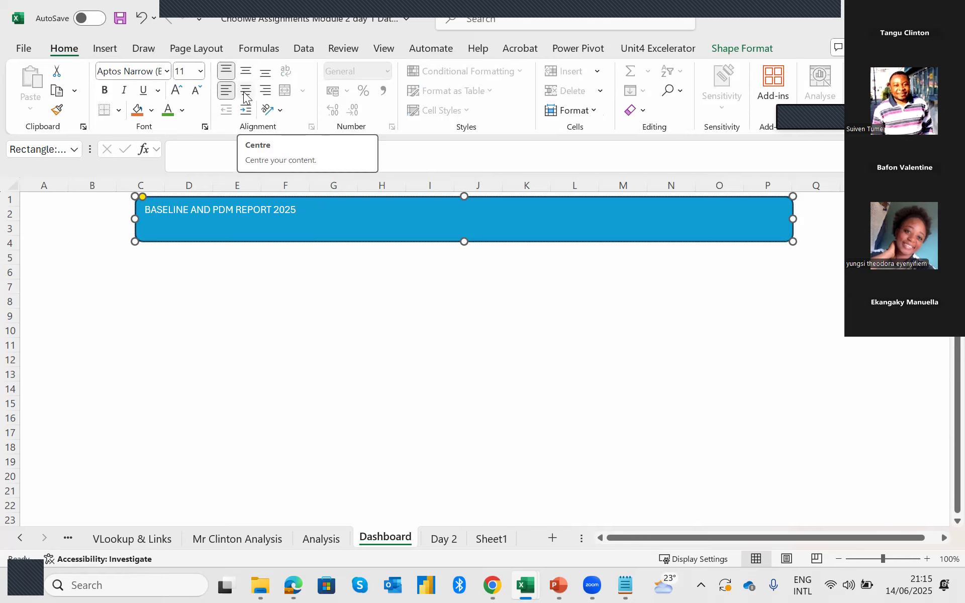
click(244, 89)
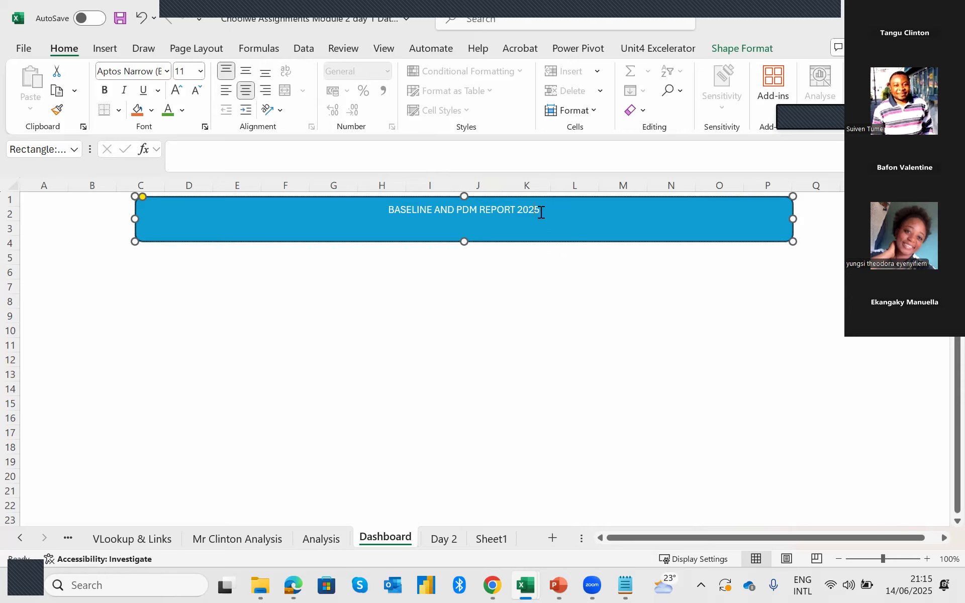
drag(540, 209, 390, 209)
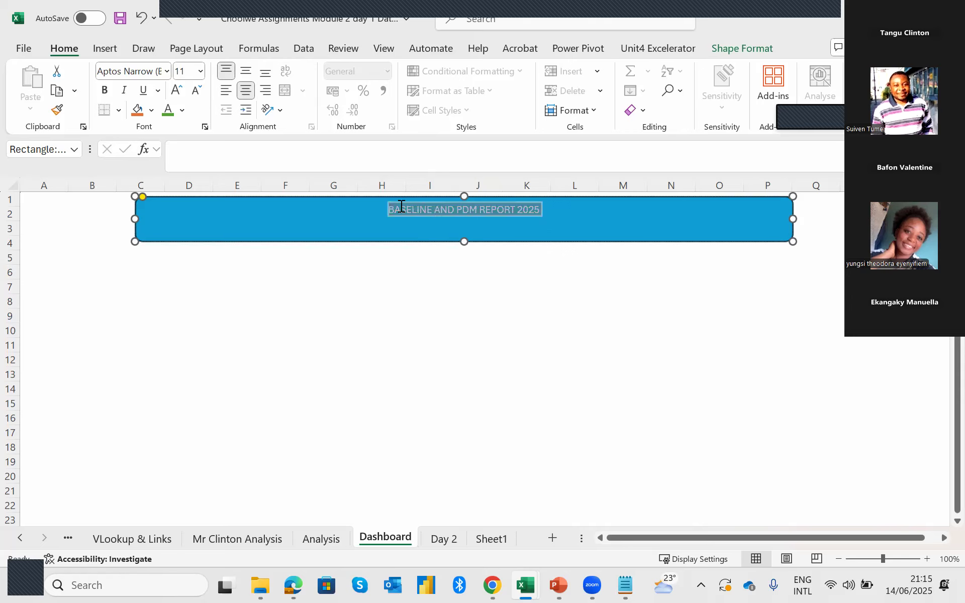
click(105, 93)
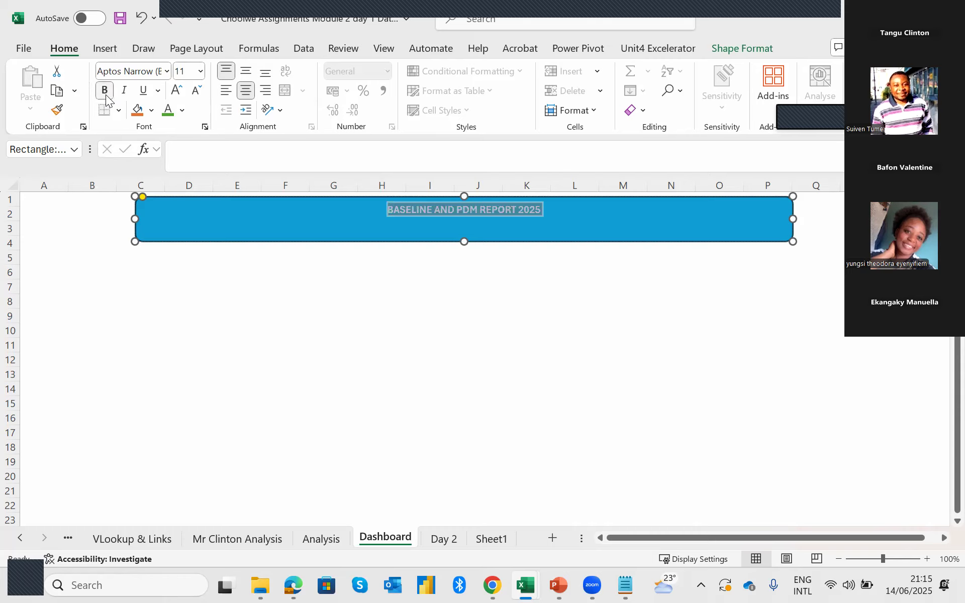
Enlarge the banner's title text to size 20 and shift the banner slightly right, to about mid-column C through mid-column Q.
click(177, 90)
click(177, 90)
click(177, 91)
click(177, 90)
click(177, 91)
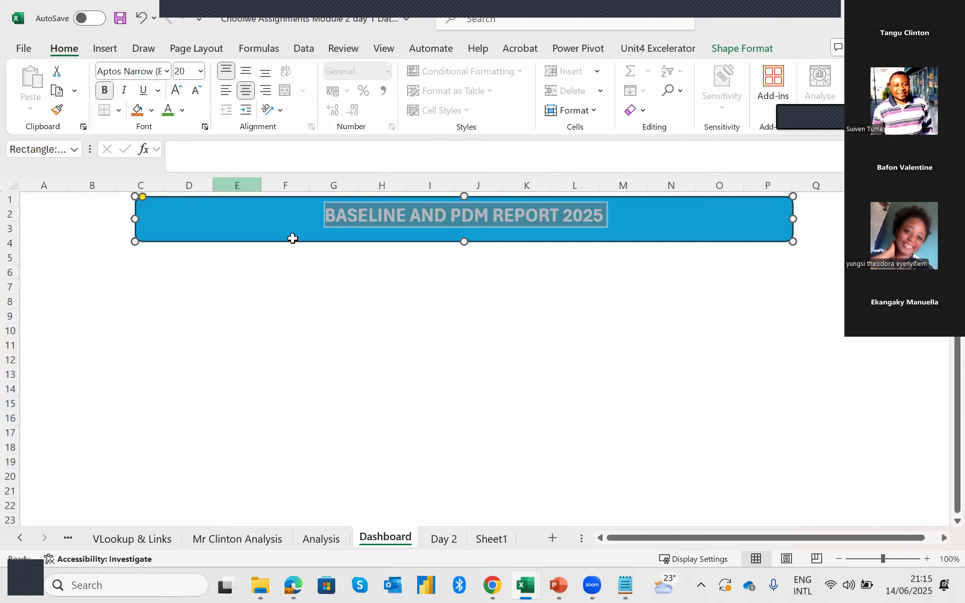
click(341, 275)
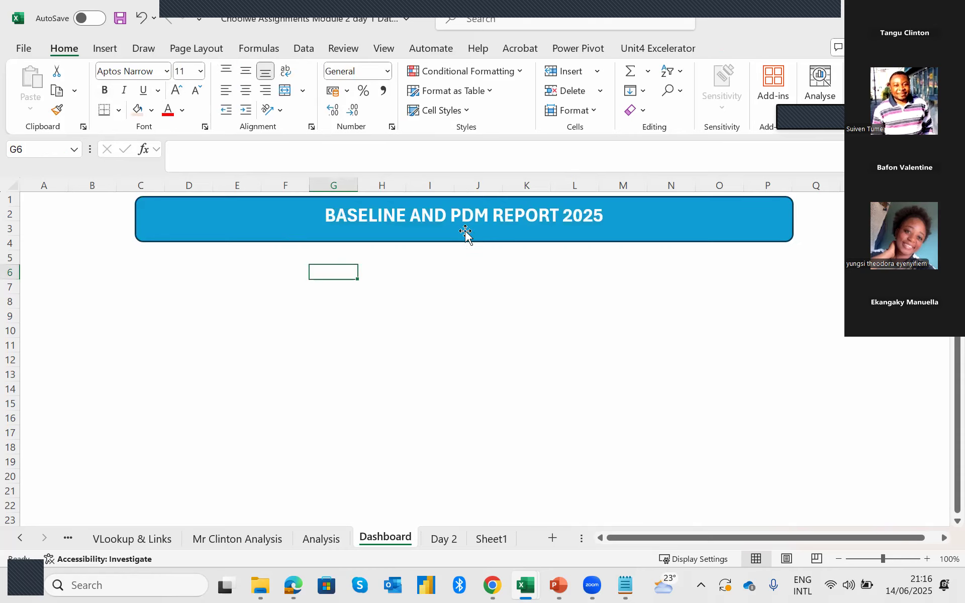
click(585, 221)
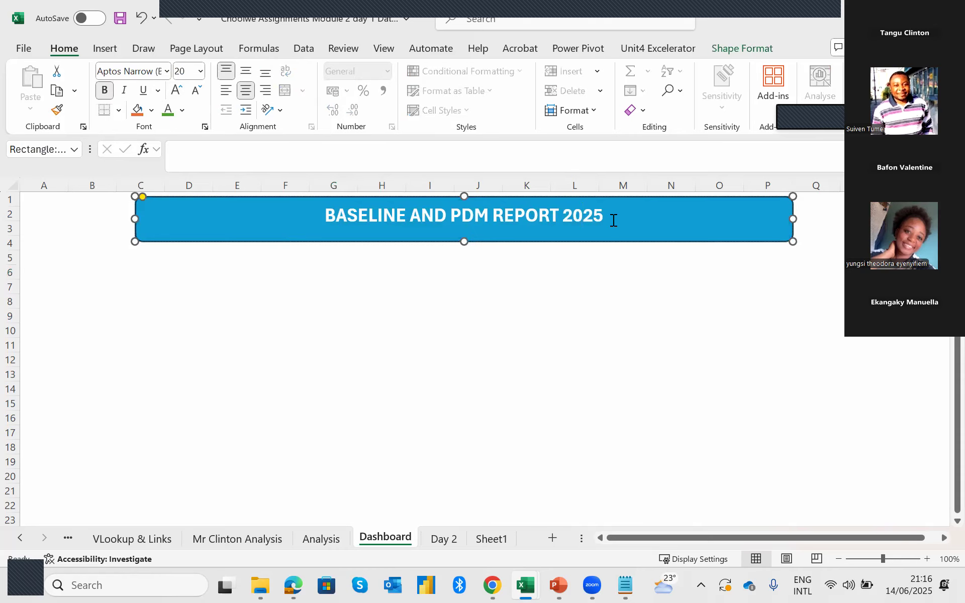
drag(458, 216, 354, 216)
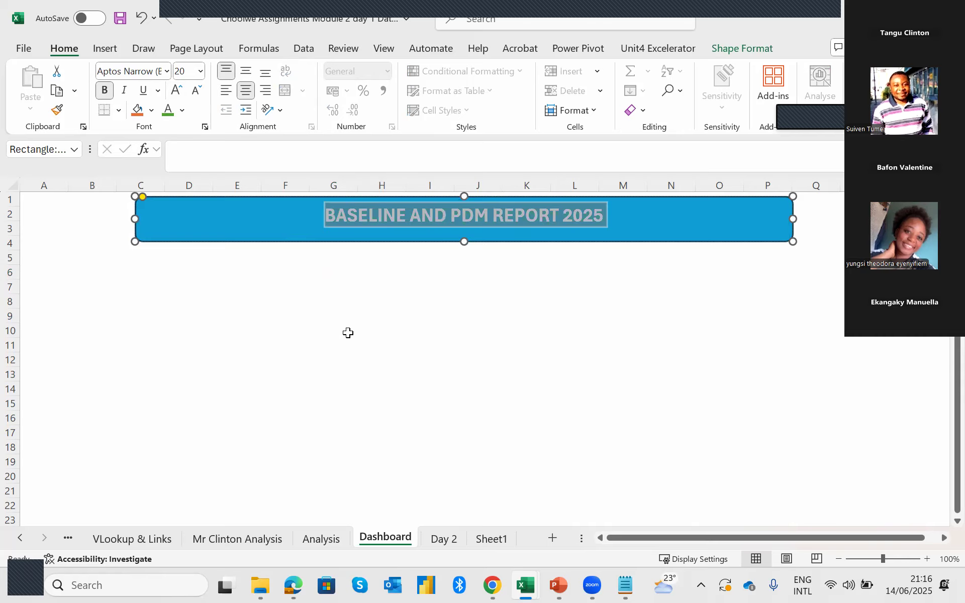
click(349, 317)
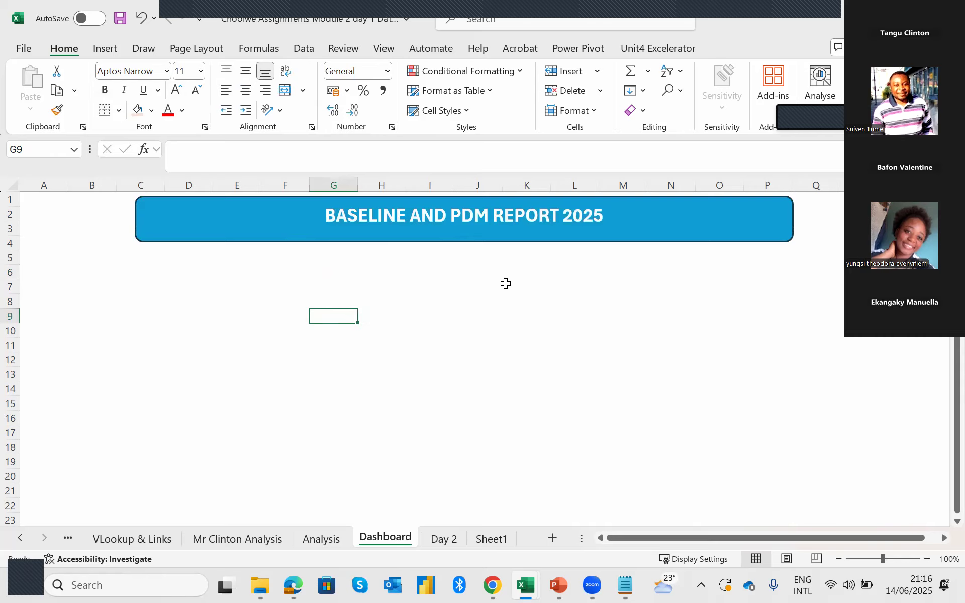
drag(631, 237, 650, 236)
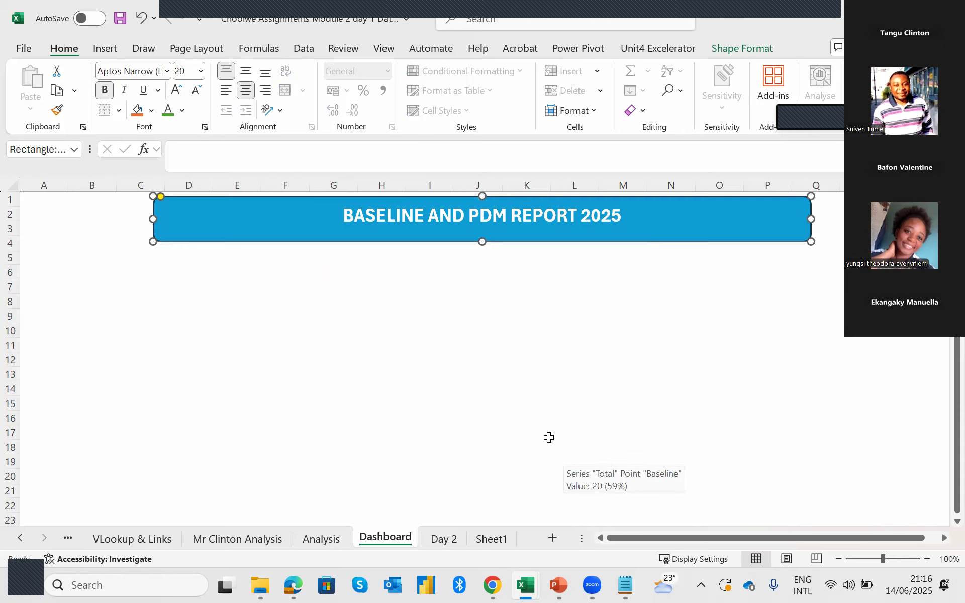
click(65, 226)
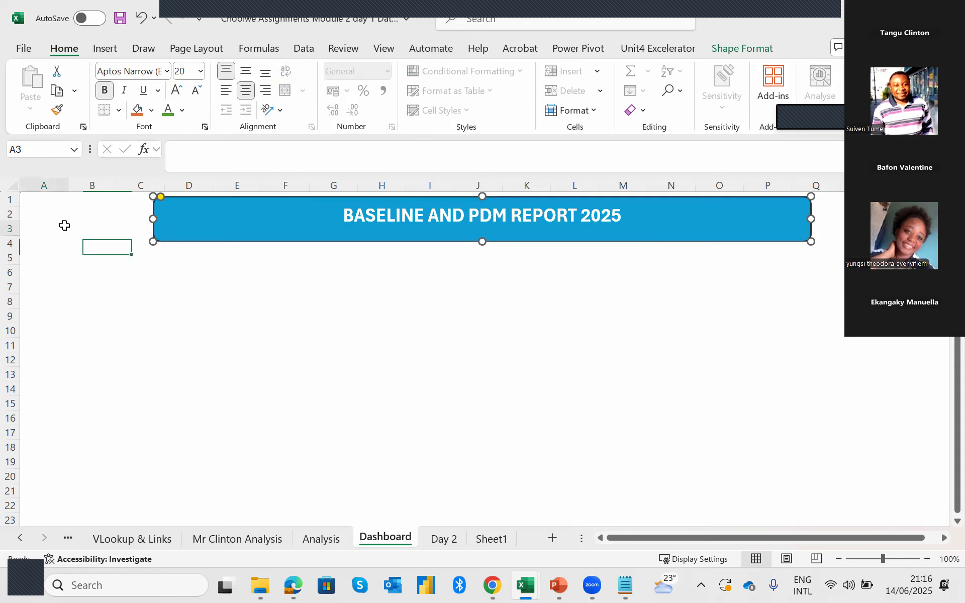
mouse_move(56, 197)
mouse_down()
mouse_move(82, 201)
mouse_move(90, 238)
mouse_up()
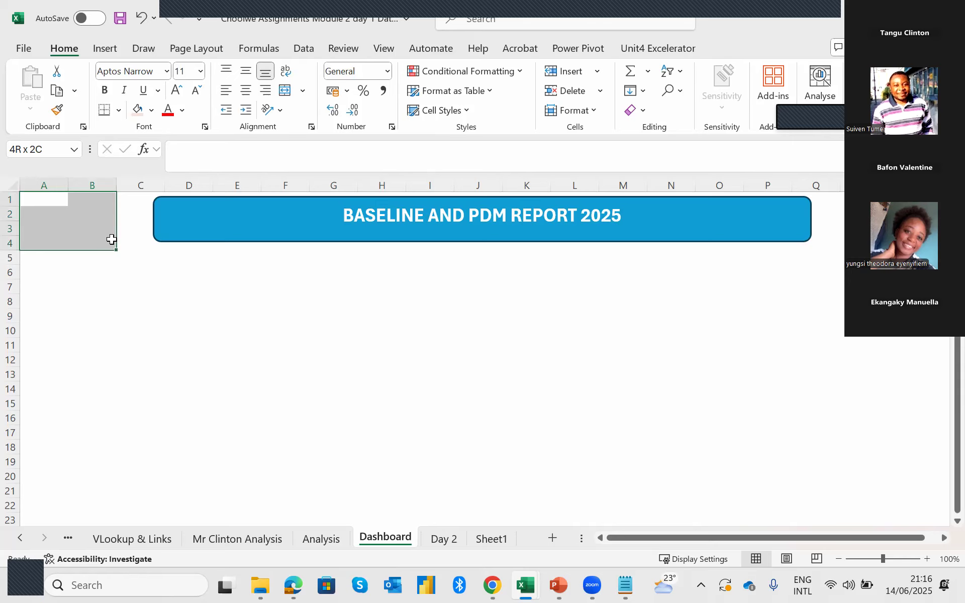
drag(112, 243, 103, 241)
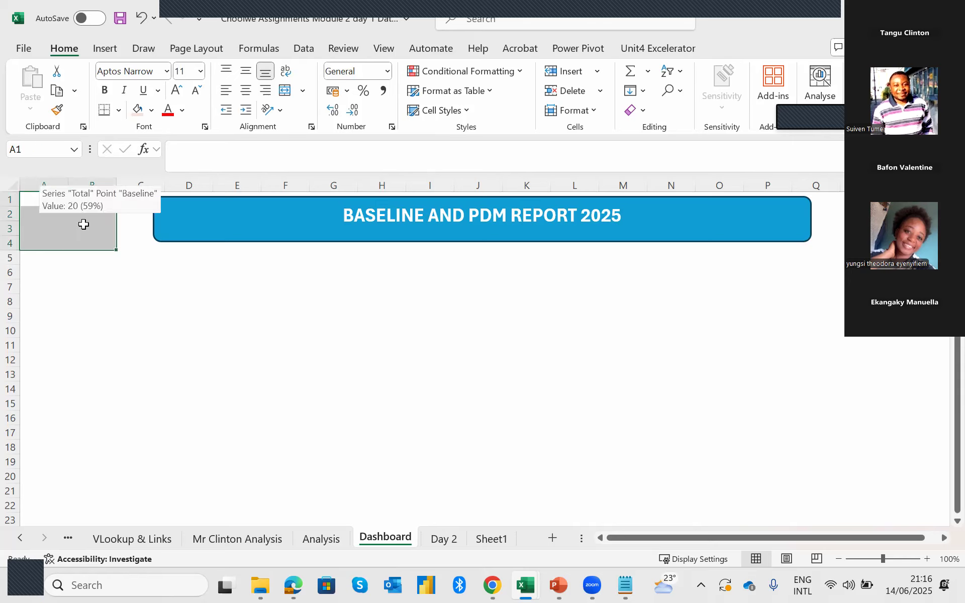
click(40, 229)
drag(52, 195, 99, 243)
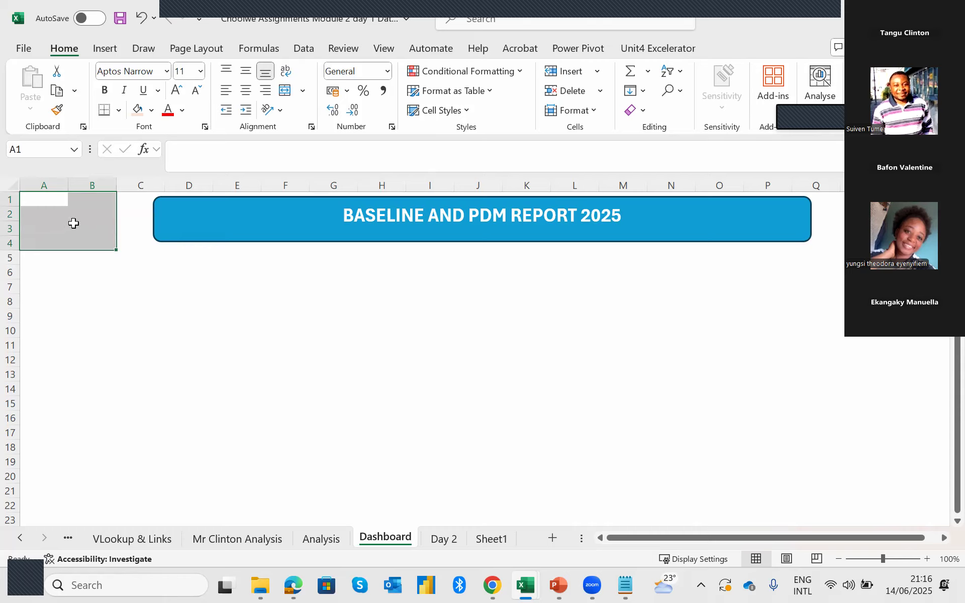
drag(862, 200, 945, 242)
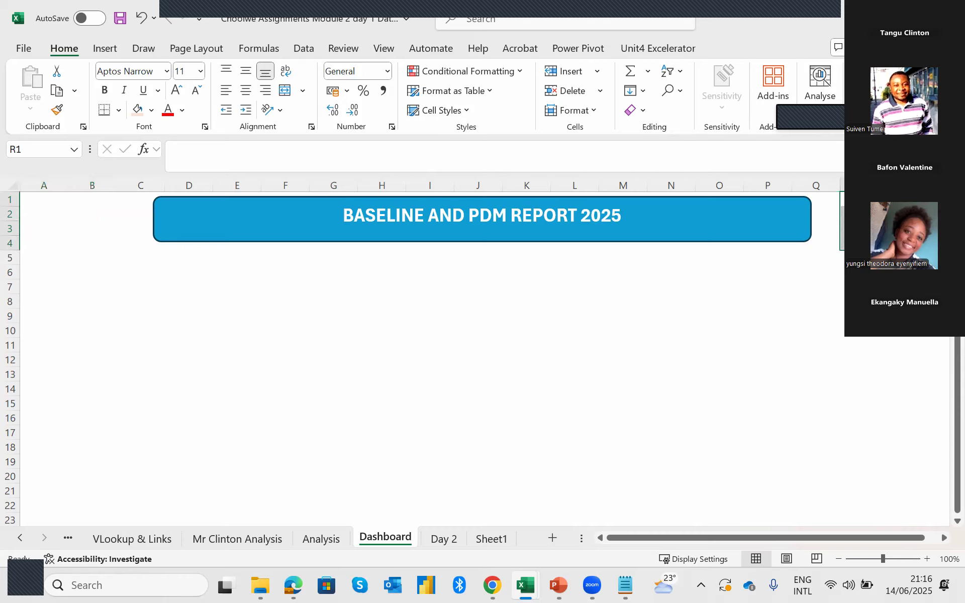
Switch to Chrome and search Google Images for "africa map" in a new tab.
click(493, 585)
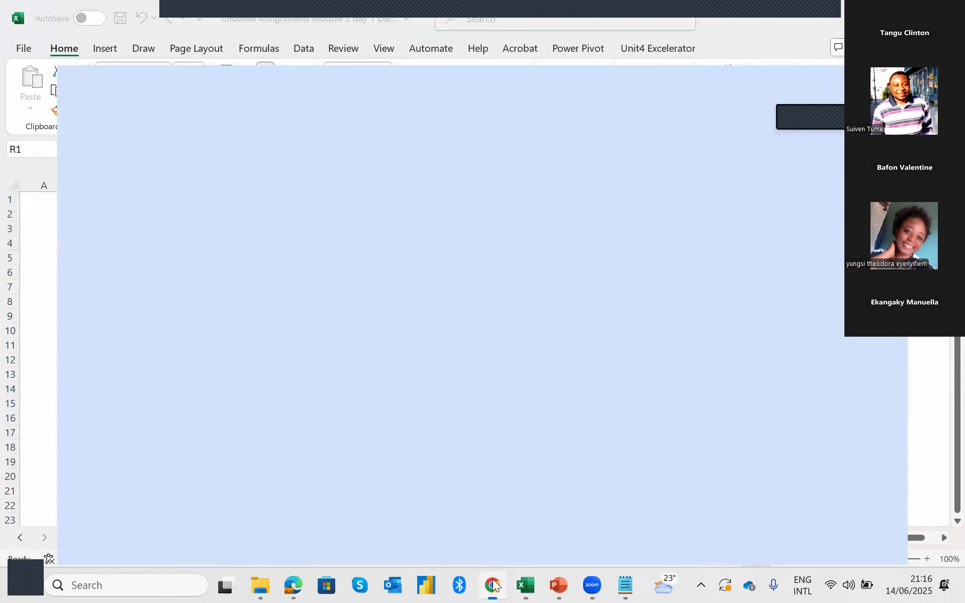
click(813, 15)
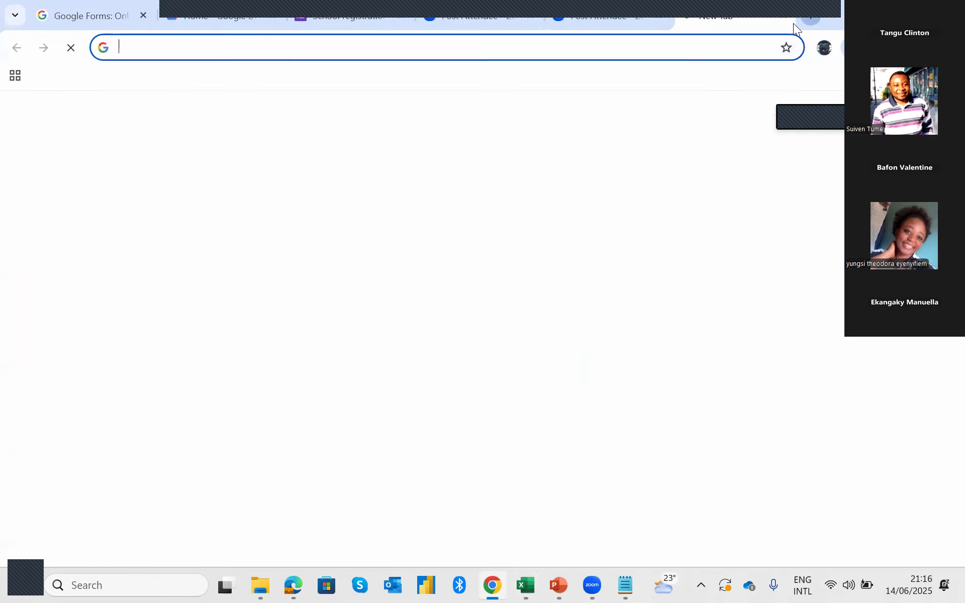
text(A)
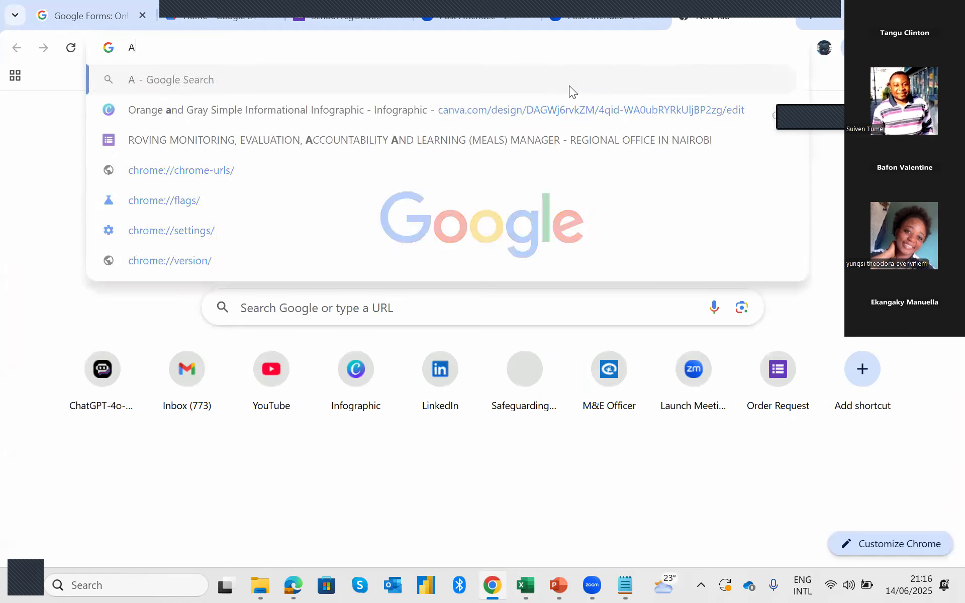
text(FRICA)
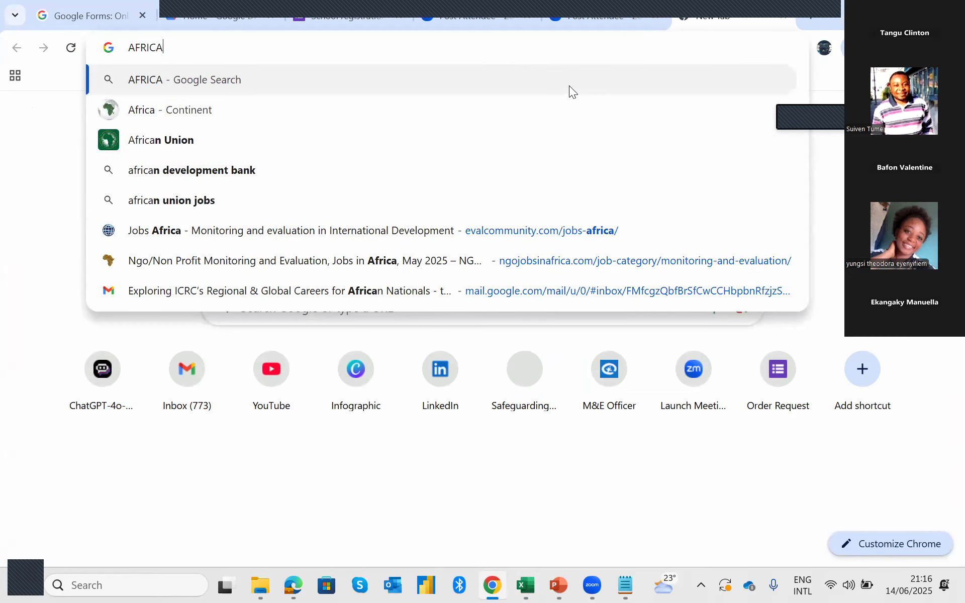
text( MAP)
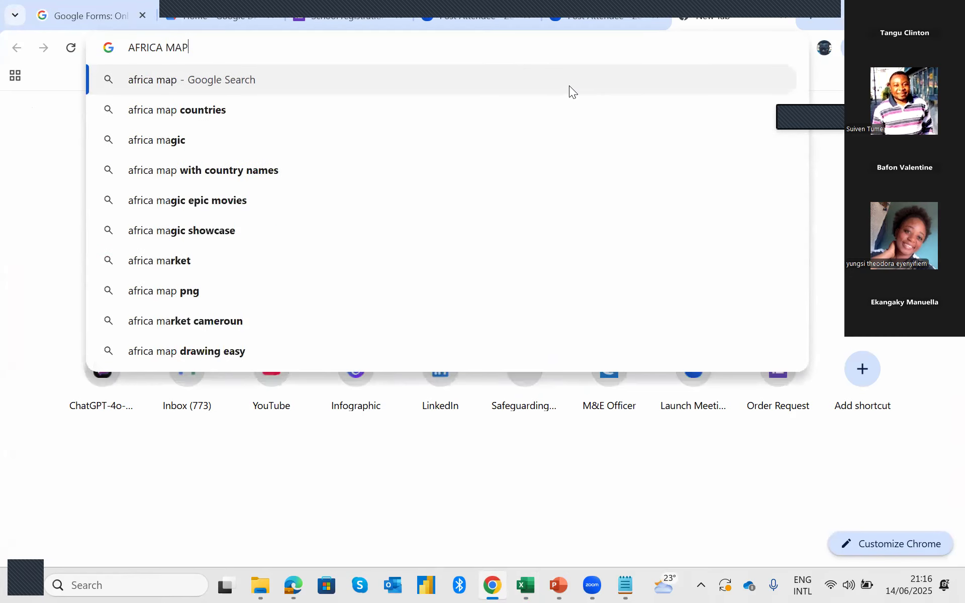
key(Return)
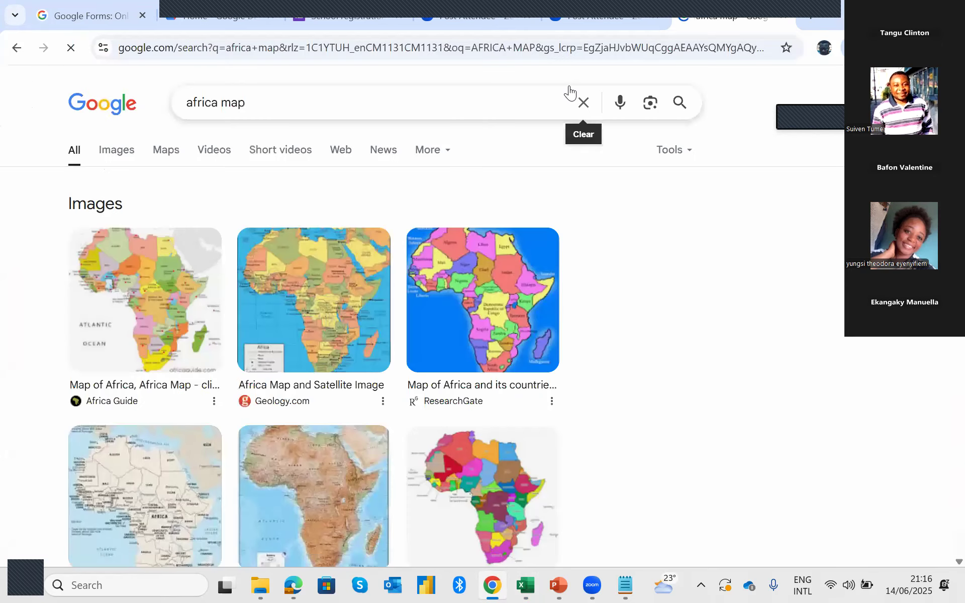
click(123, 158)
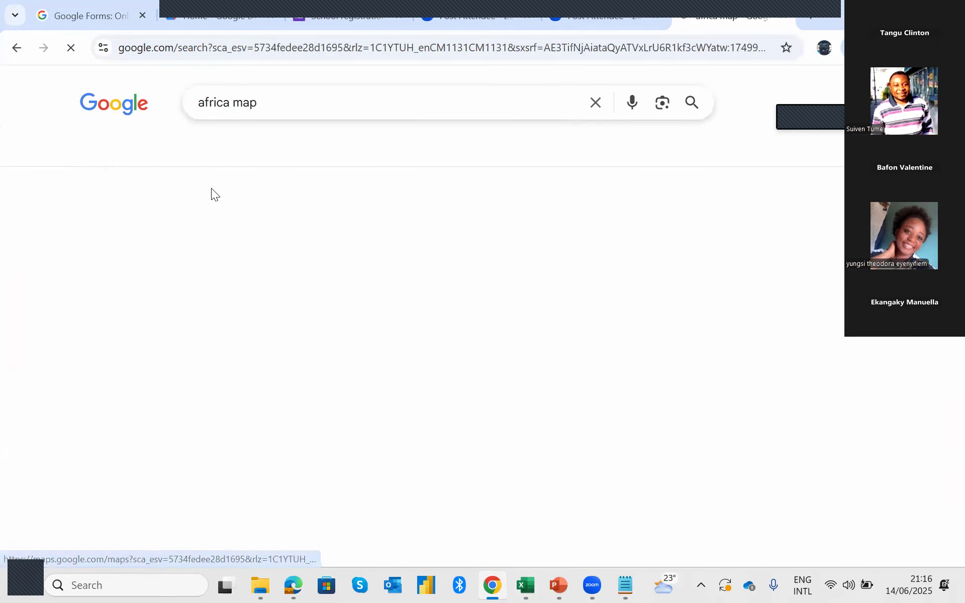
Find the plain dark blue Africa map from Wikimedia Commons in the image results and capture its enlarged preview as a screen snip.
scroll(335, 257, down, 6)
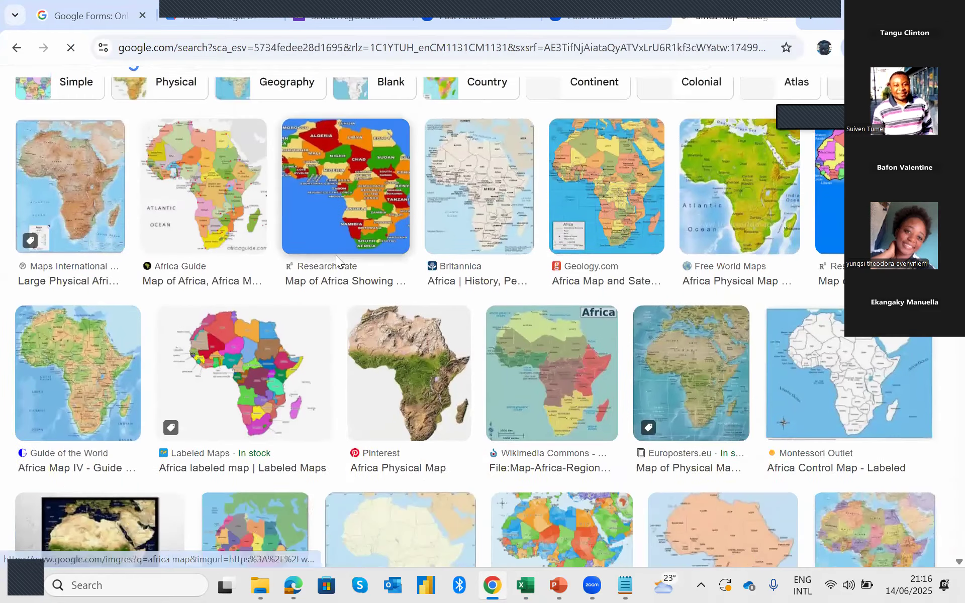
scroll(337, 260, down, 6)
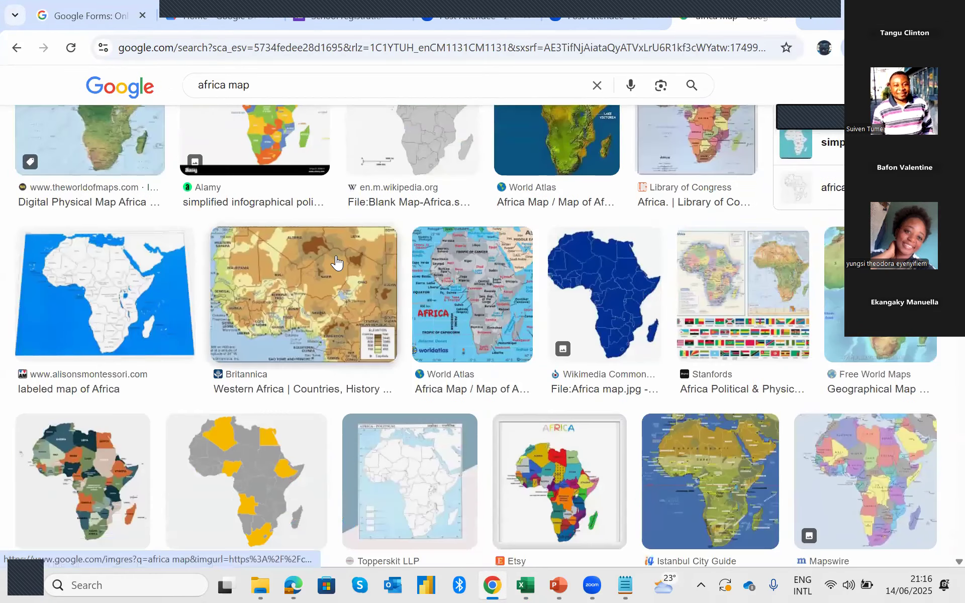
scroll(336, 259, up, 1)
scroll(335, 256, up, 1)
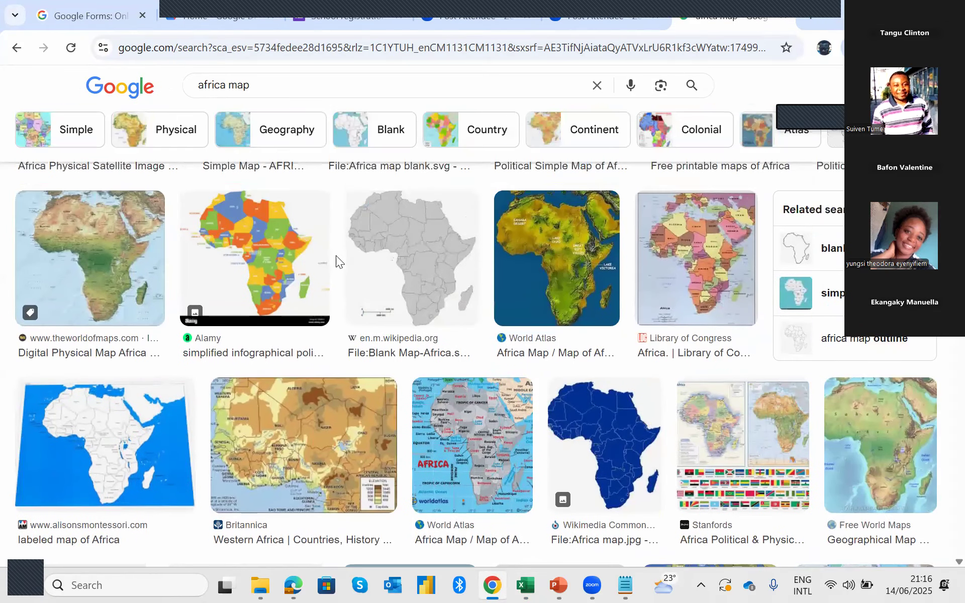
scroll(335, 257, down, 1)
scroll(336, 256, down, 1)
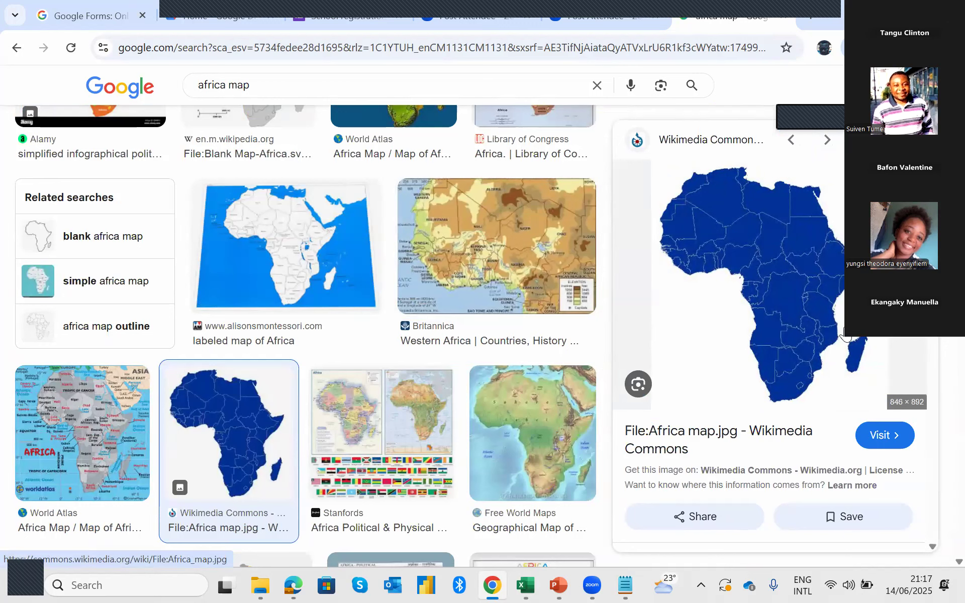
key(super+shift+s)
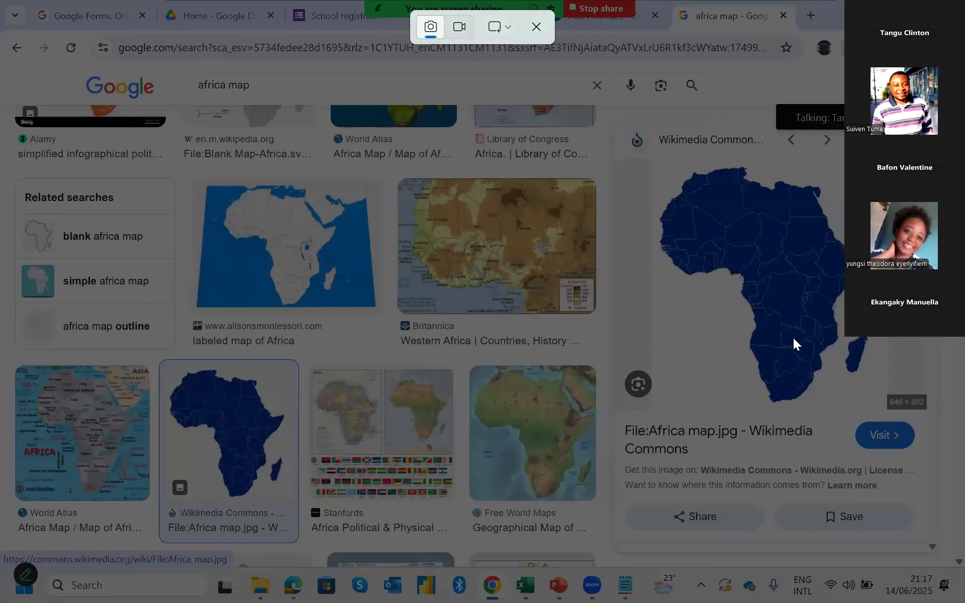
drag(654, 157, 877, 407)
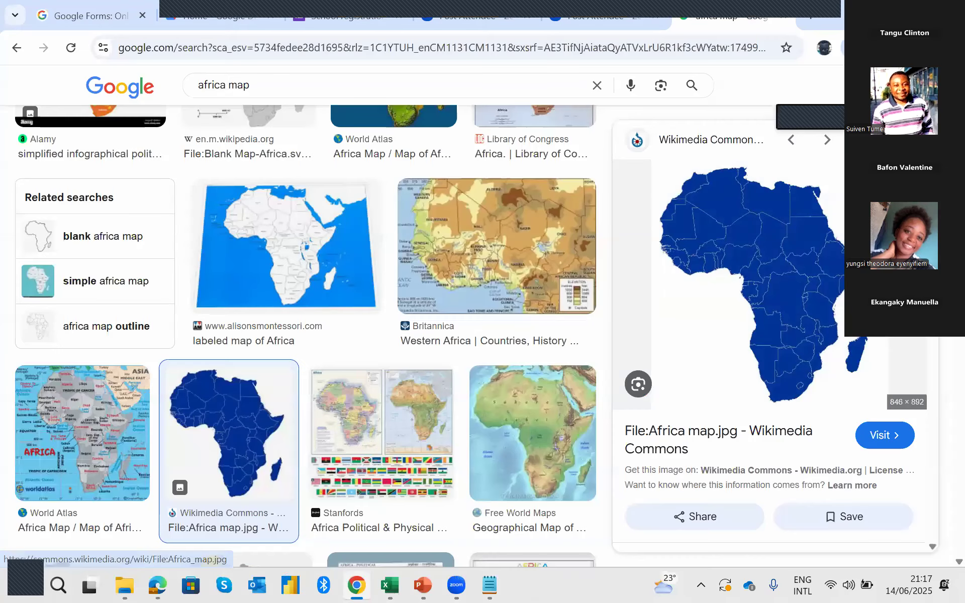
Return to Excel and merge and centre cells A1:B4 beside the banner on the Dashboard sheet.
key(alt+Tab)
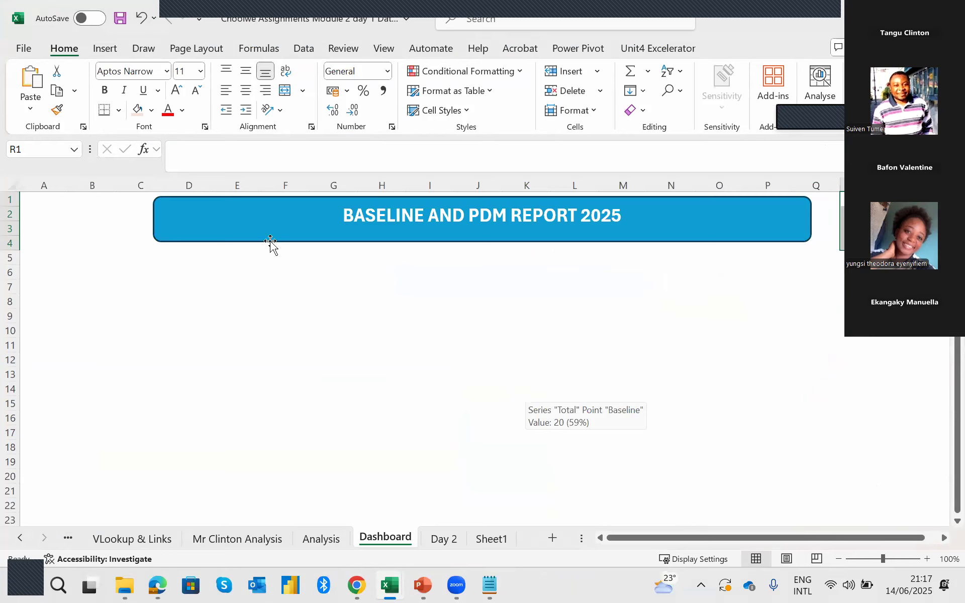
drag(50, 200, 108, 246)
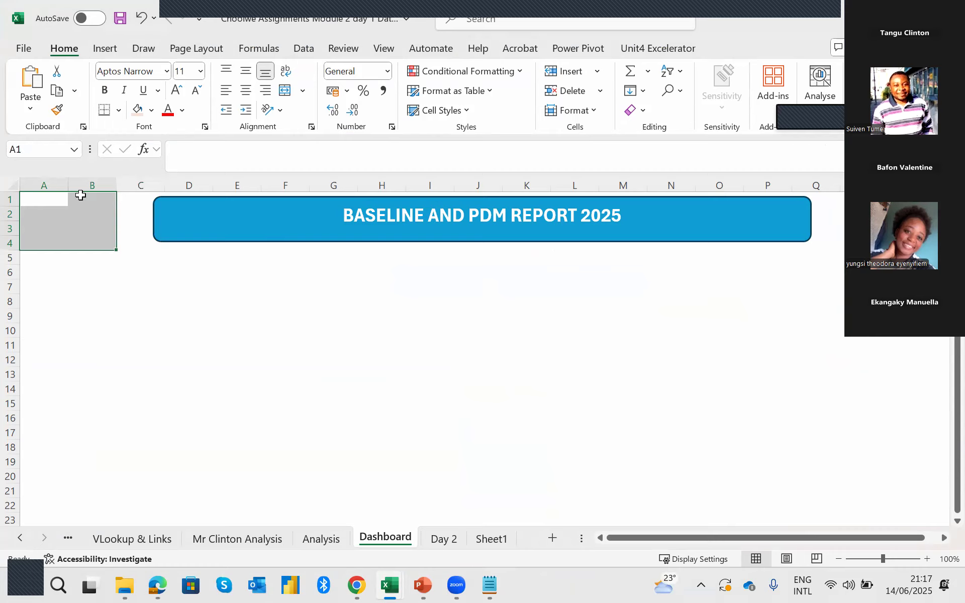
click(284, 91)
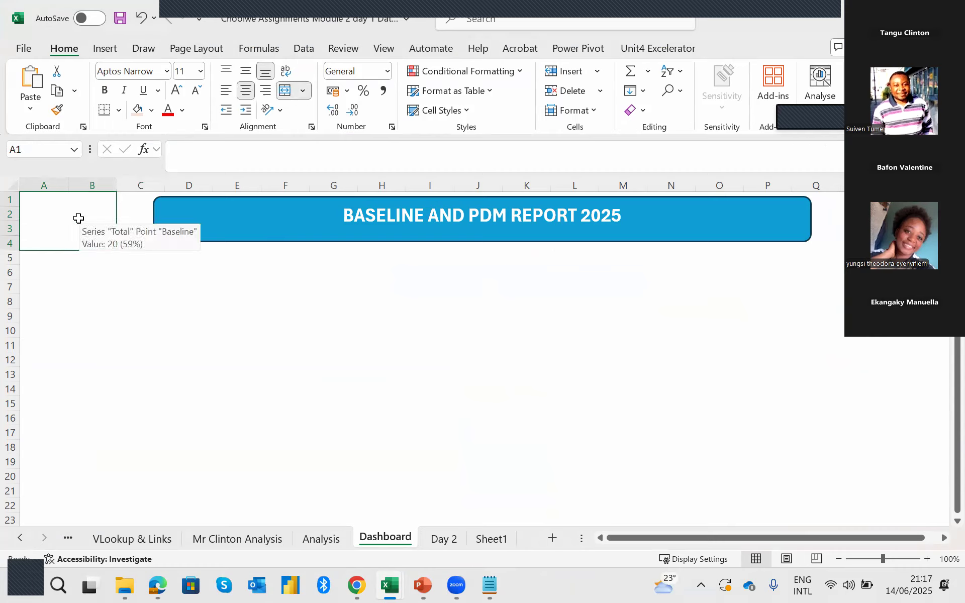
click(151, 301)
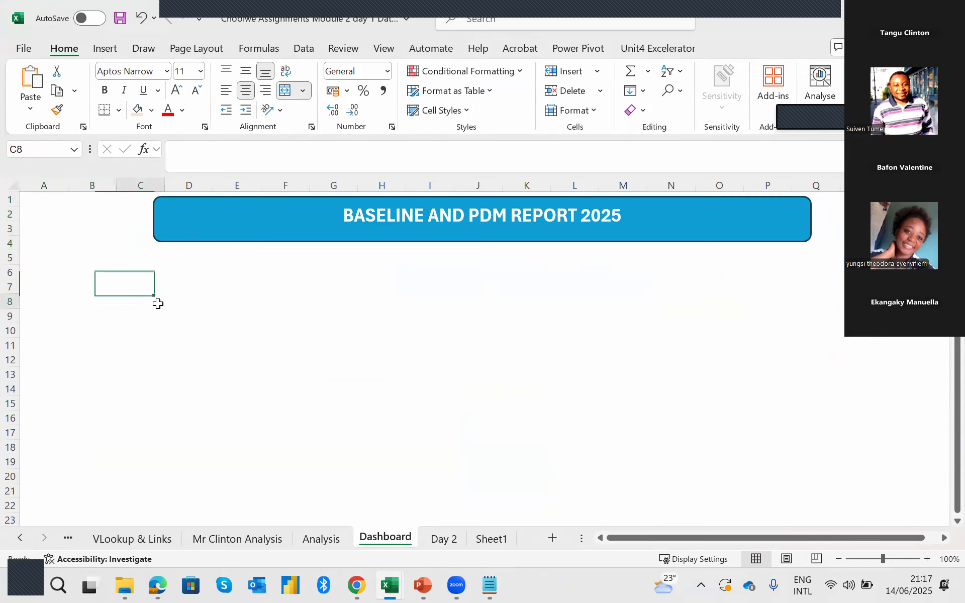
click(80, 229)
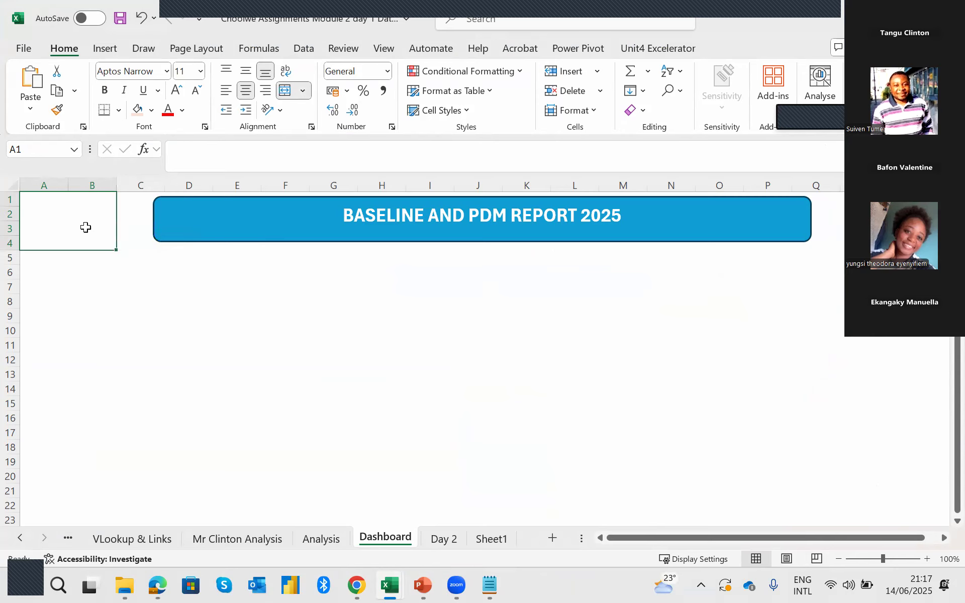
click(106, 47)
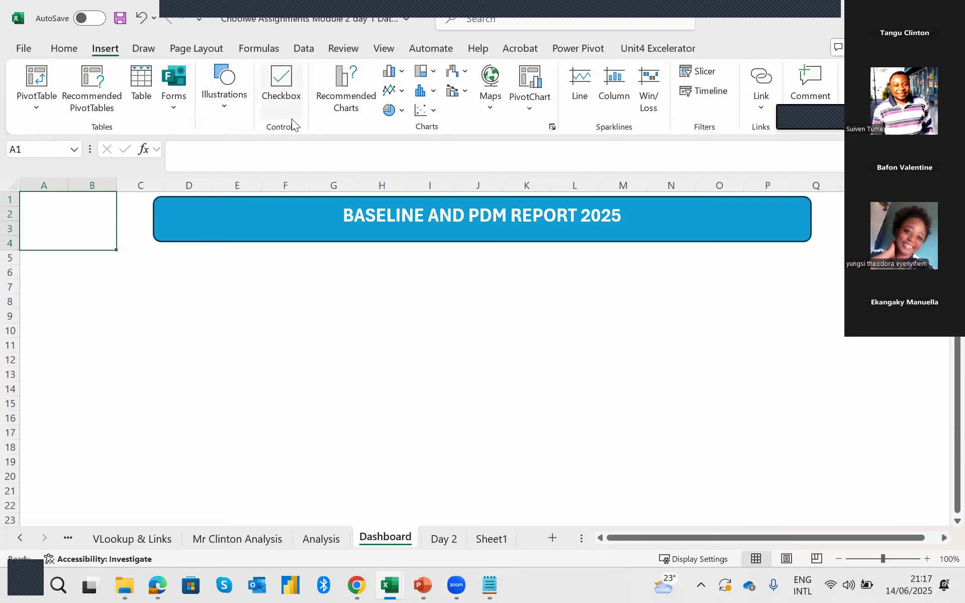
click(233, 108)
click(214, 157)
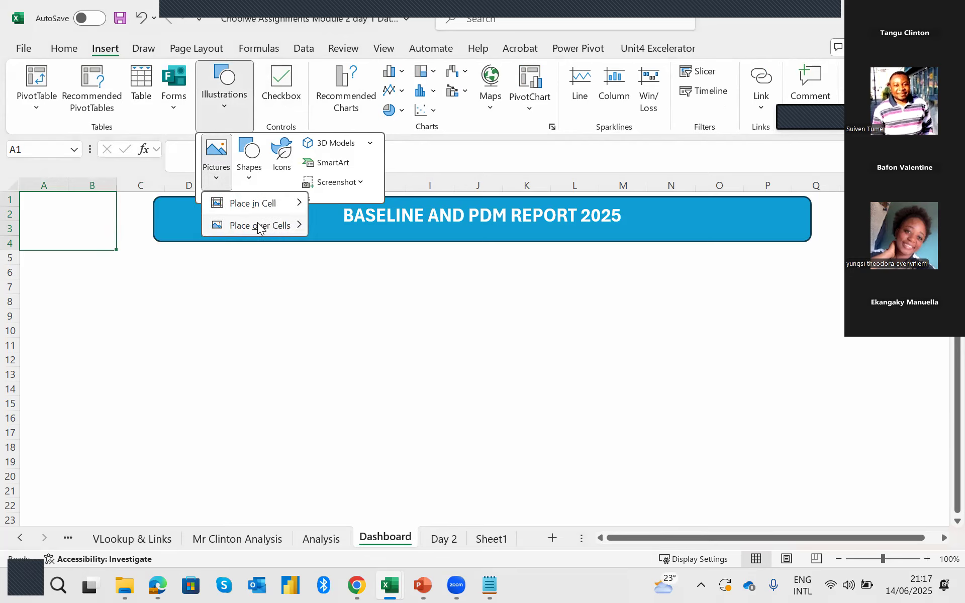
mouse_move(261, 227)
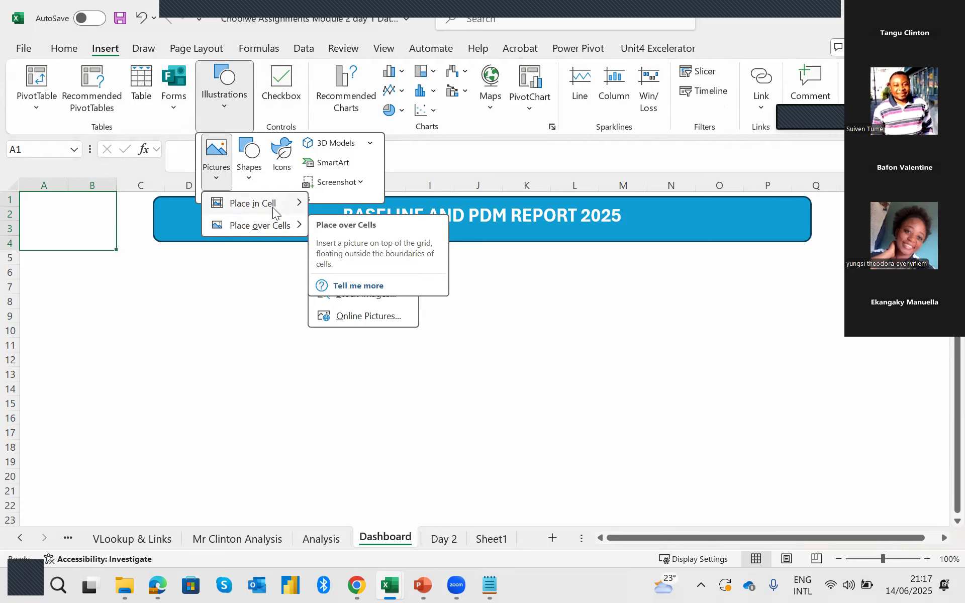
mouse_move(272, 207)
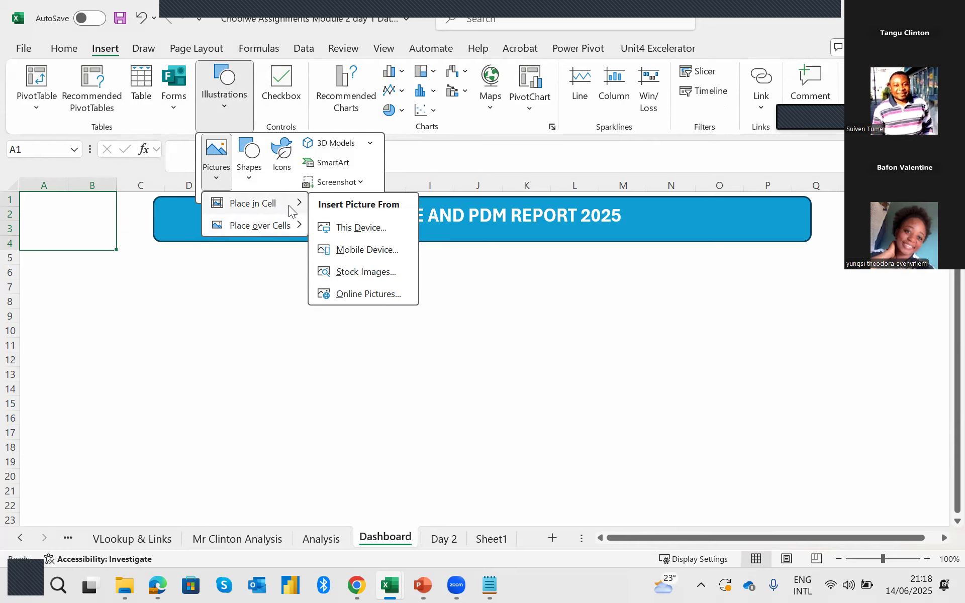
click(358, 231)
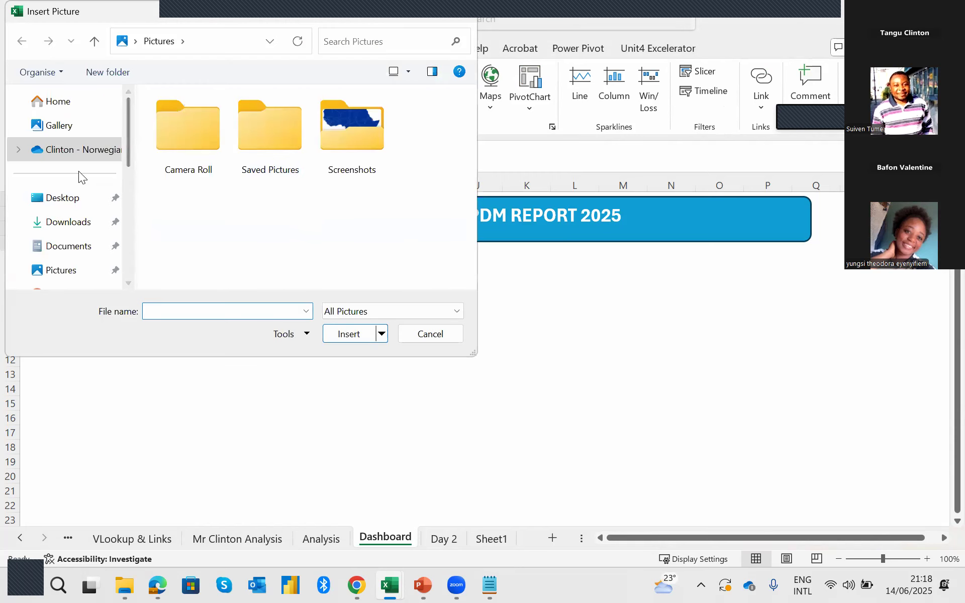
double_click(340, 138)
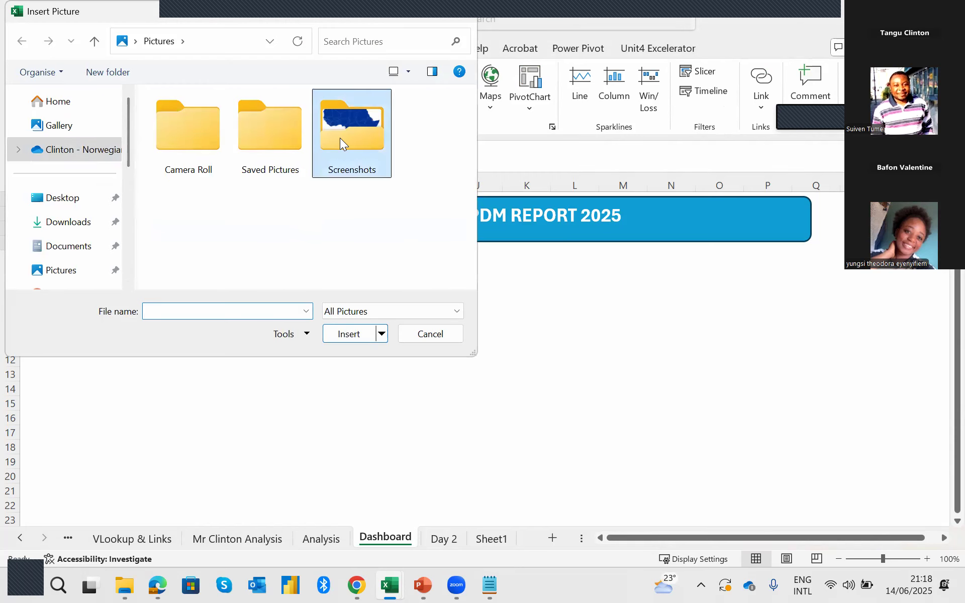
scroll(339, 242, down, 5)
scroll(344, 246, down, 10)
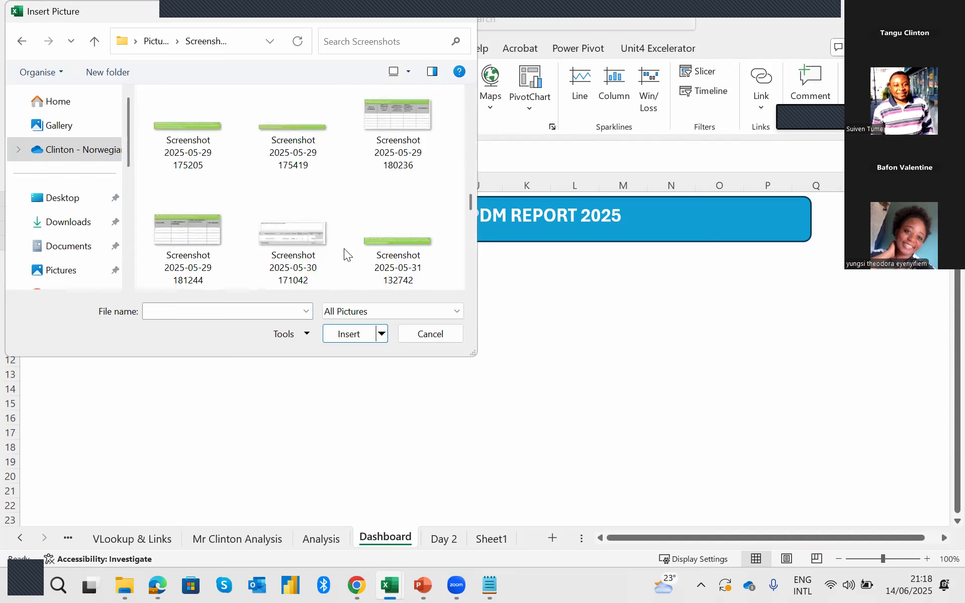
click(319, 232)
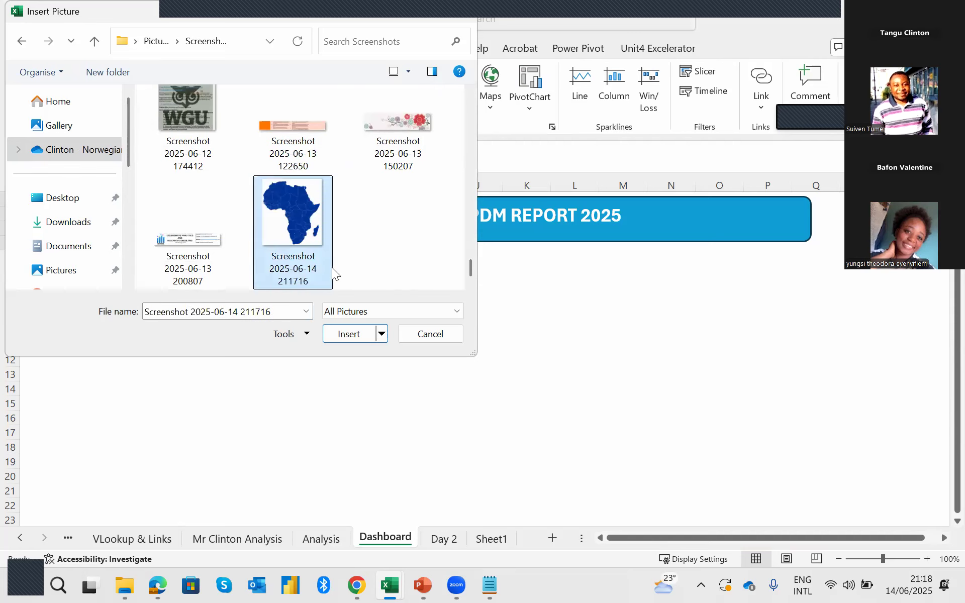
click(350, 334)
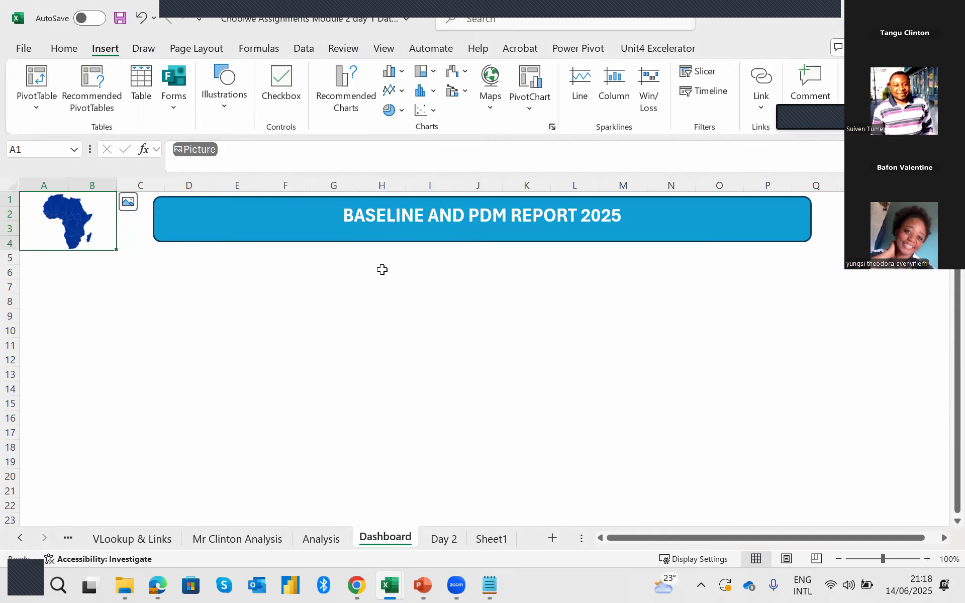
click(96, 280)
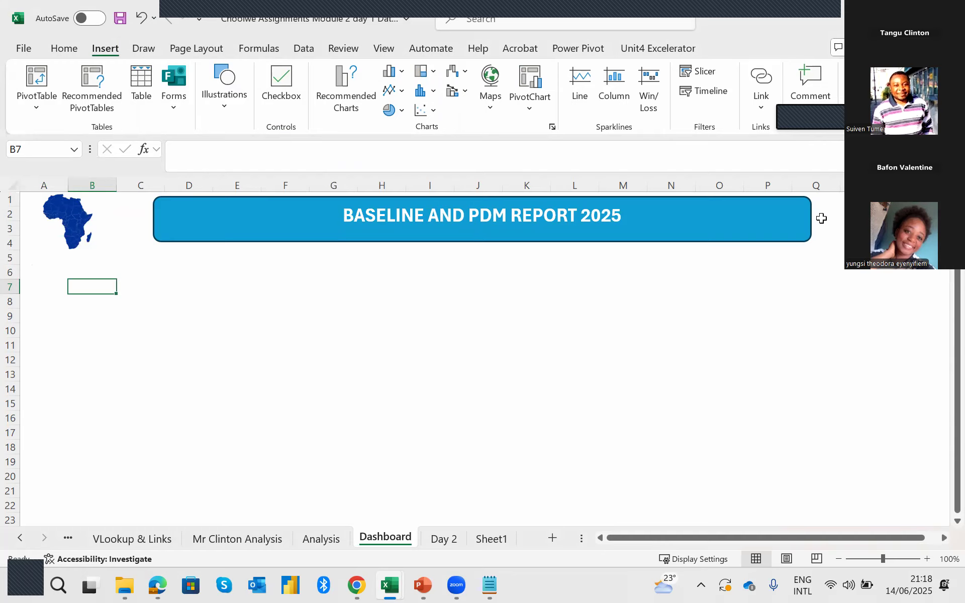
Merge and centre the block of cells starting at R1 and spanning rows 1 to 4, just past the banner's right end.
click(830, 200)
click(842, 200)
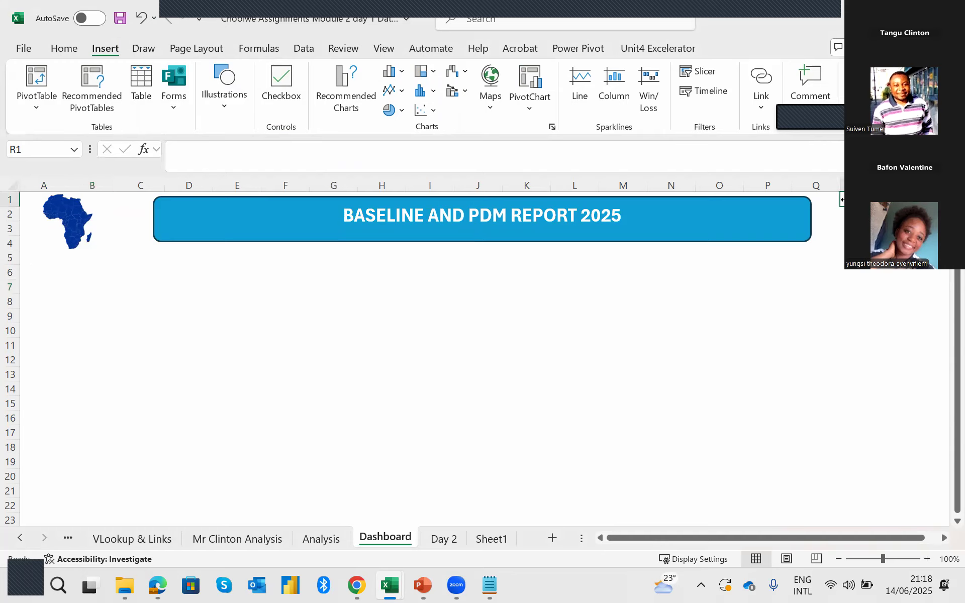
drag(850, 204, 942, 243)
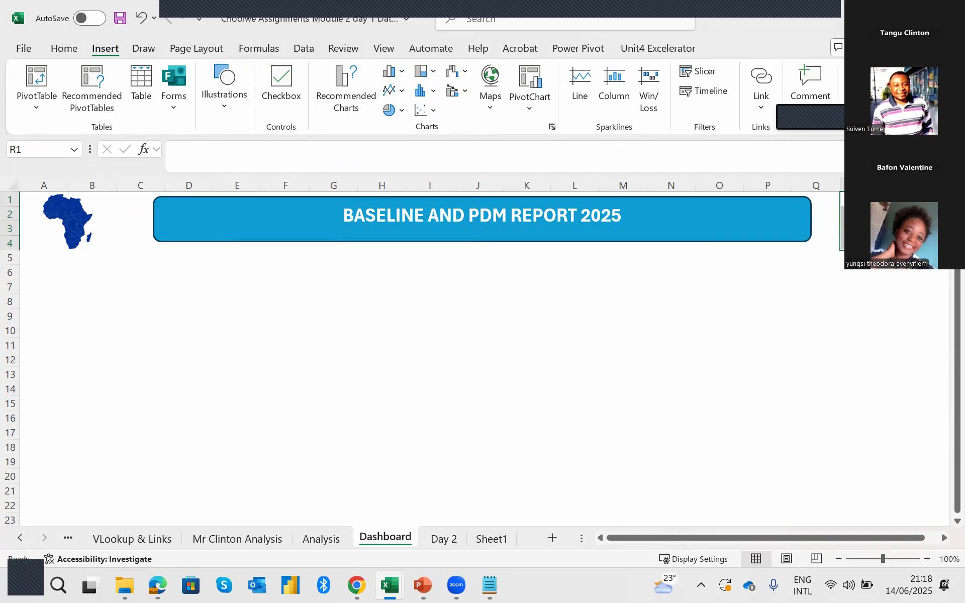
right_click(877, 229)
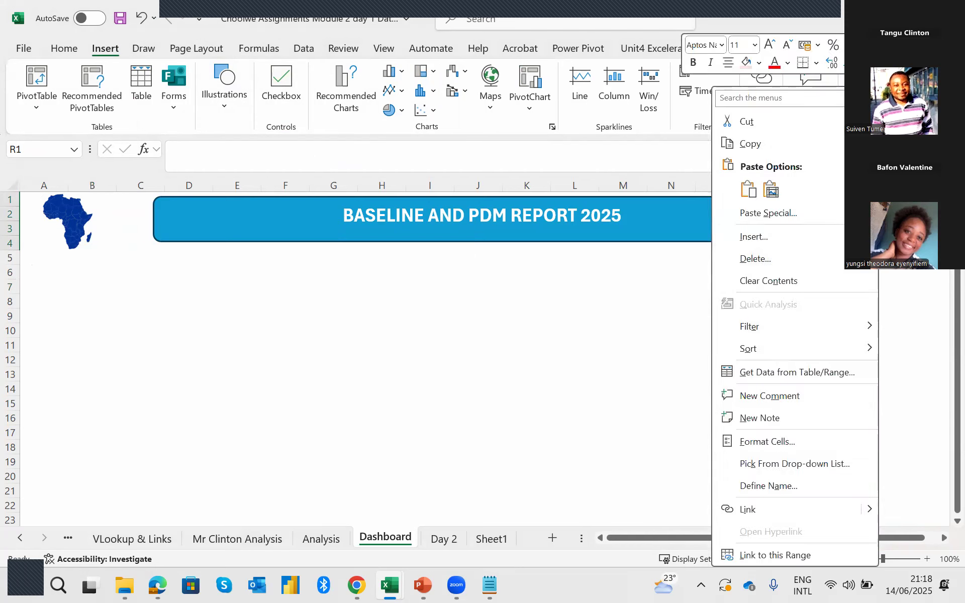
key(Escape)
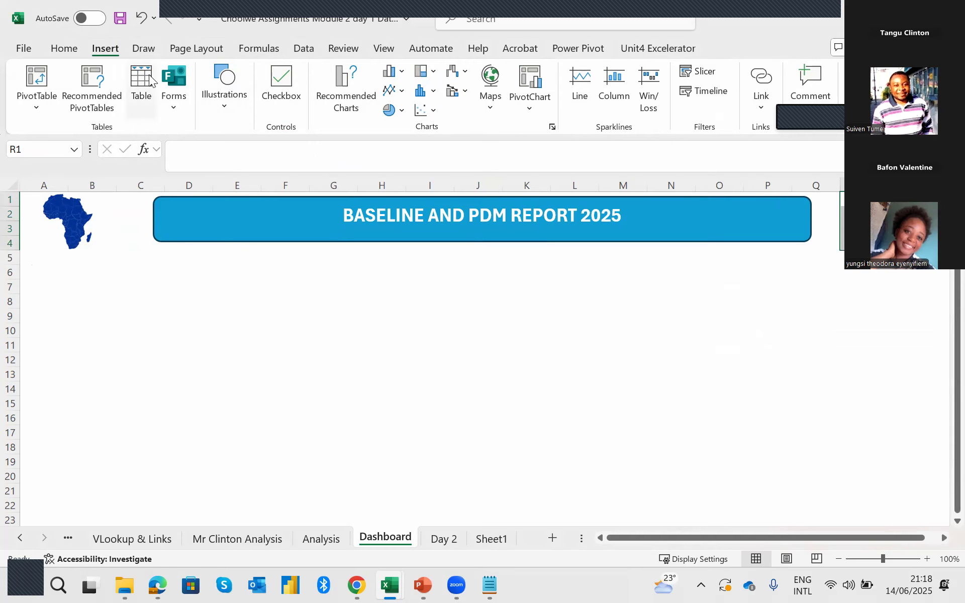
click(64, 49)
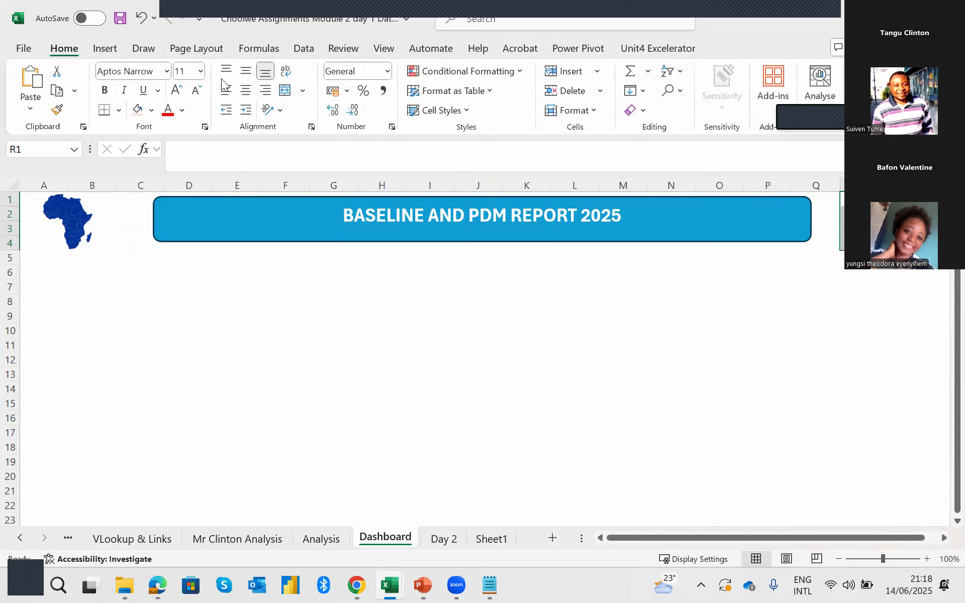
click(285, 91)
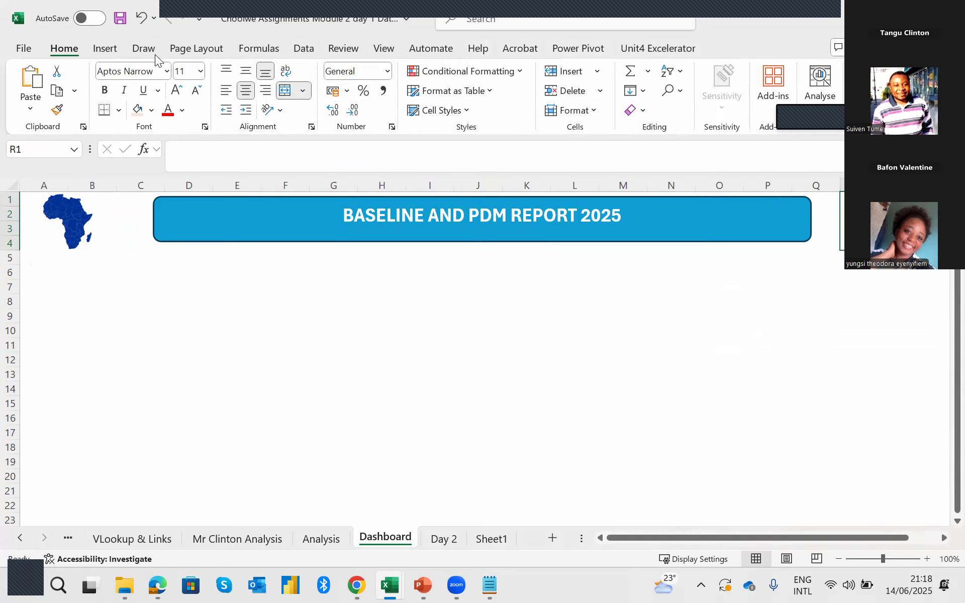
click(111, 51)
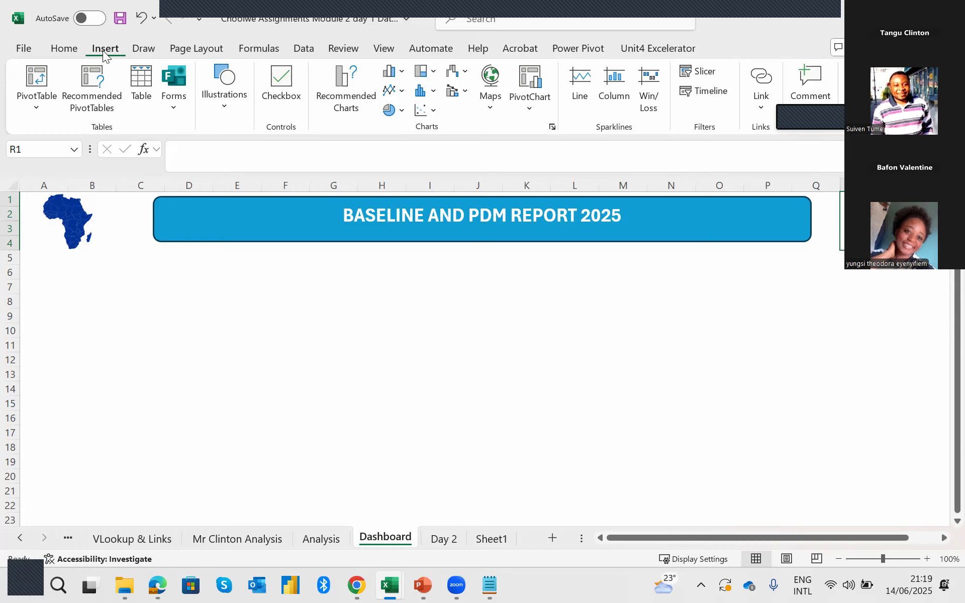
click(228, 106)
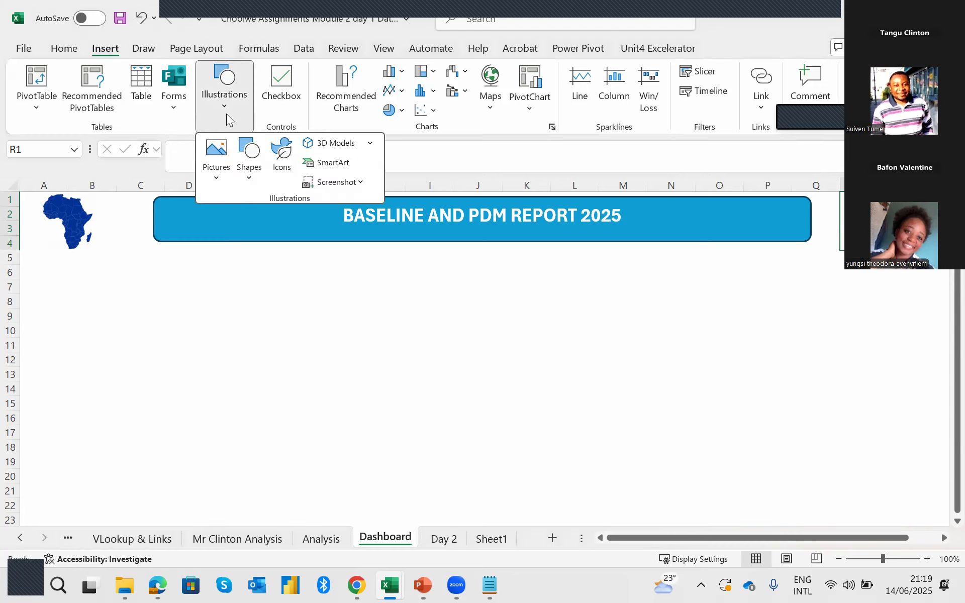
click(215, 150)
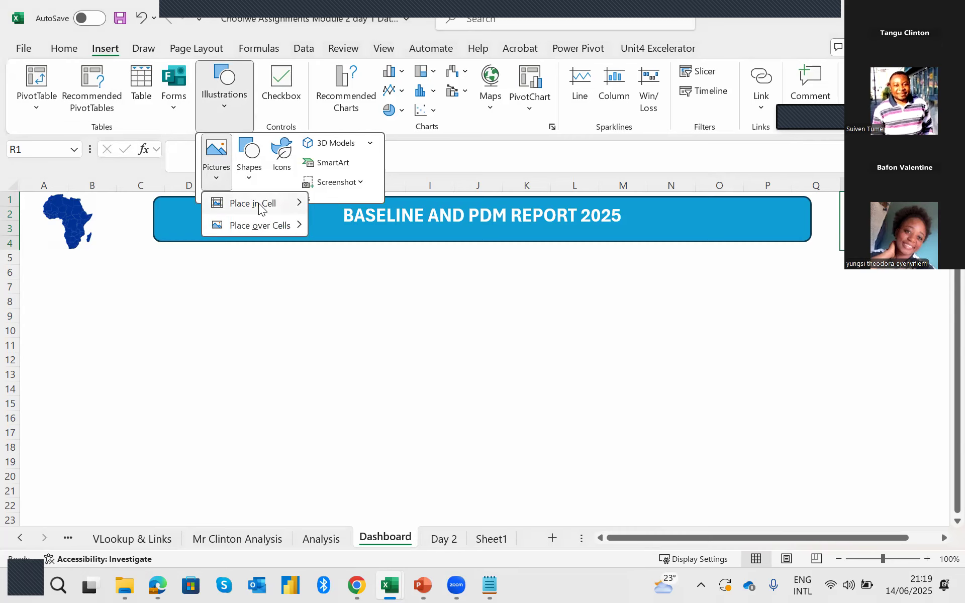
mouse_move(246, 203)
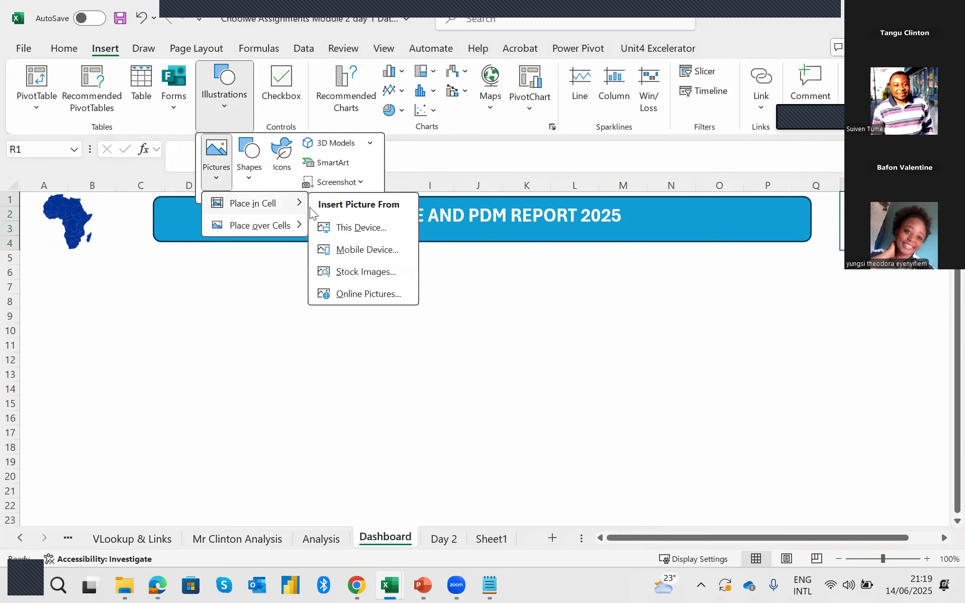
click(354, 227)
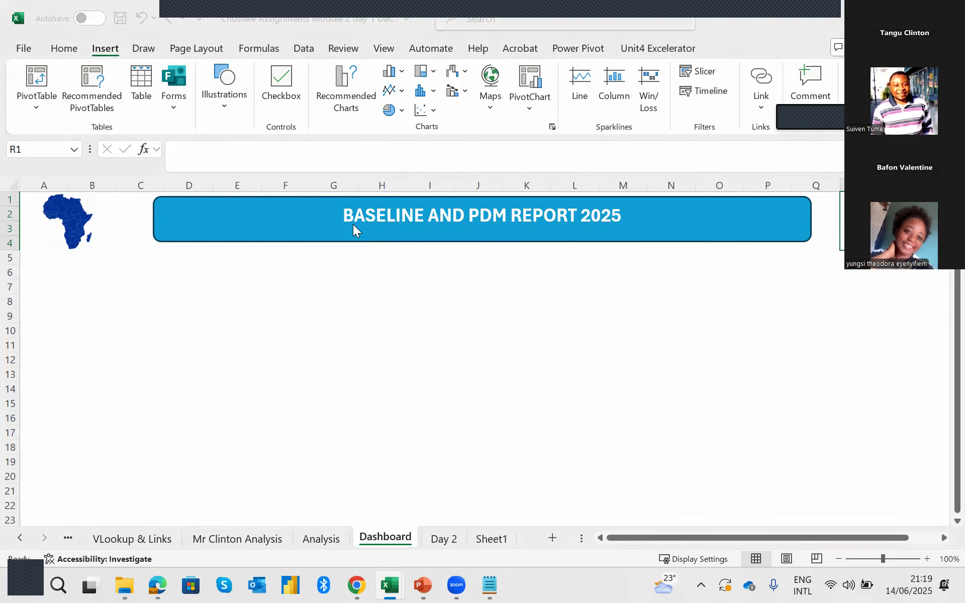
scroll(368, 157, down, 12)
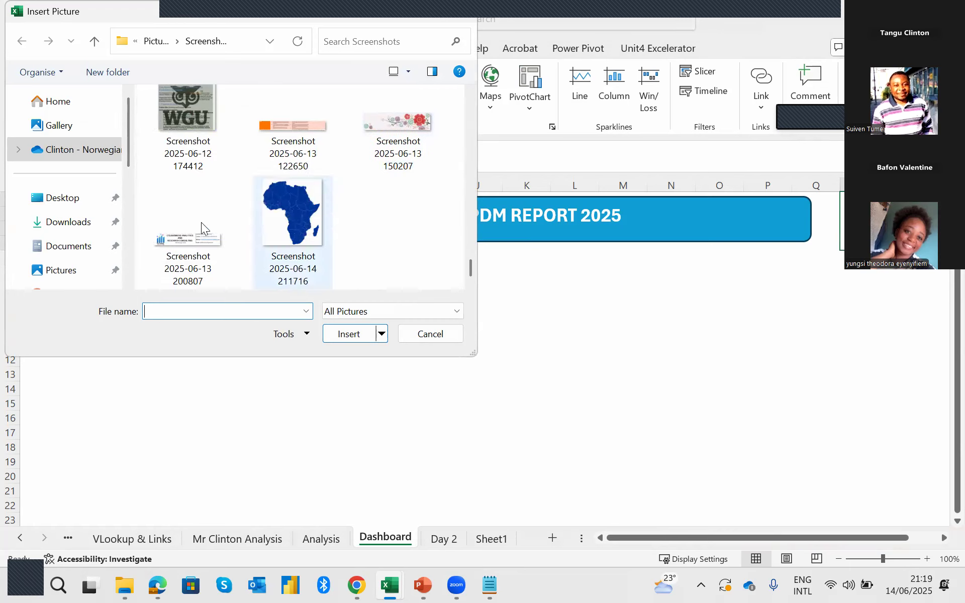
click(198, 240)
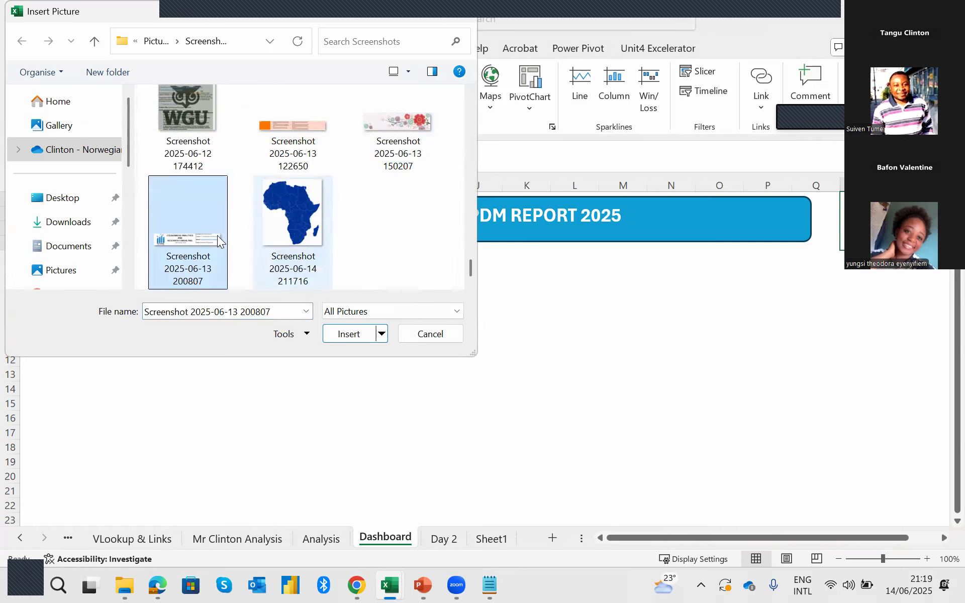
click(350, 334)
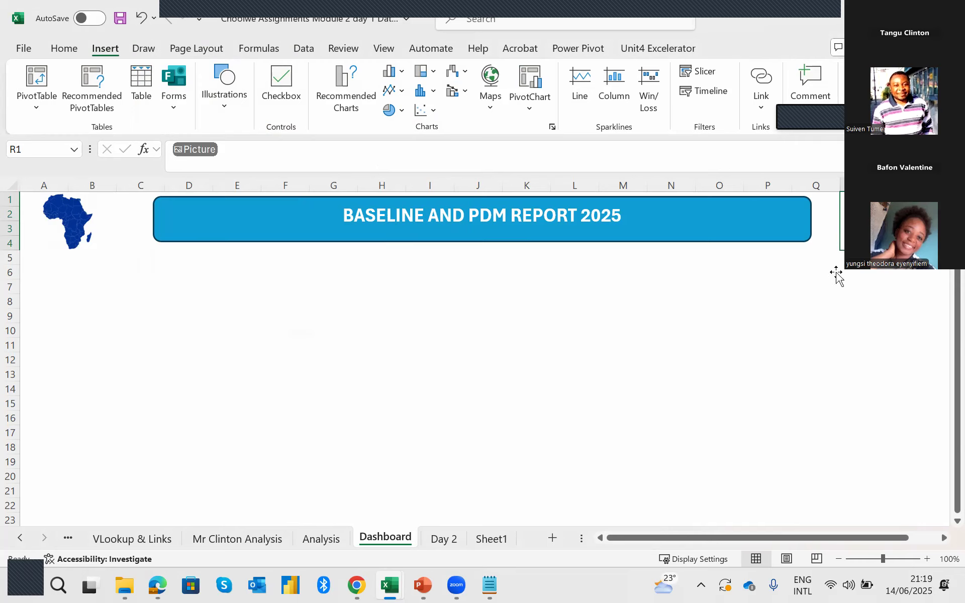
click(759, 318)
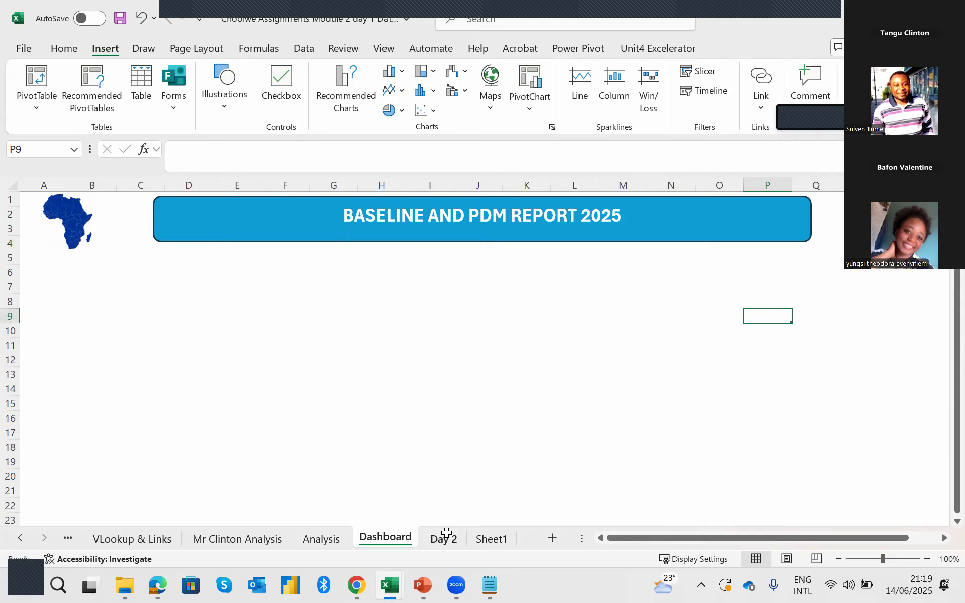
Copy the Type data collection activity chart from the Analysis sheet.
click(446, 533)
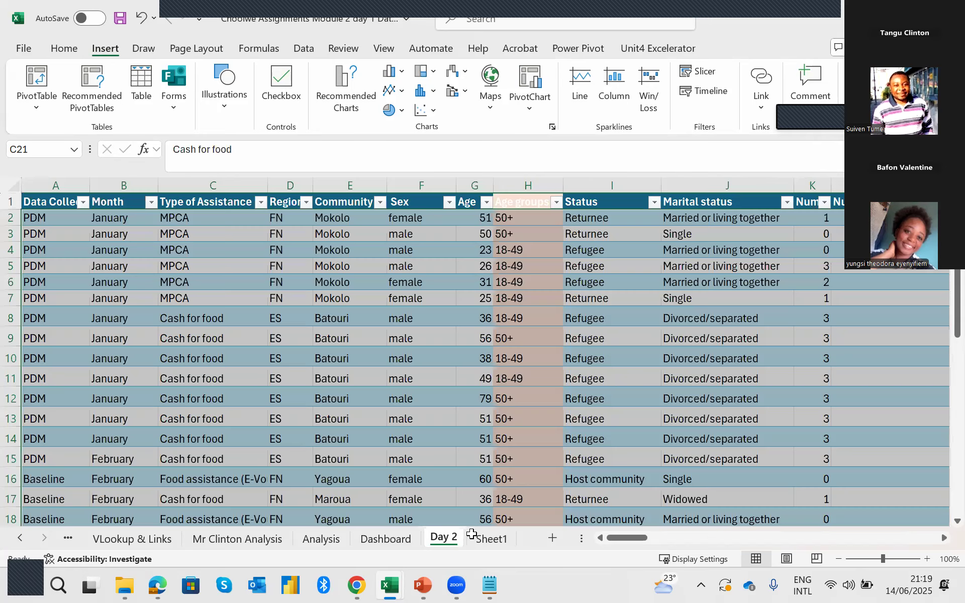
click(474, 534)
click(398, 533)
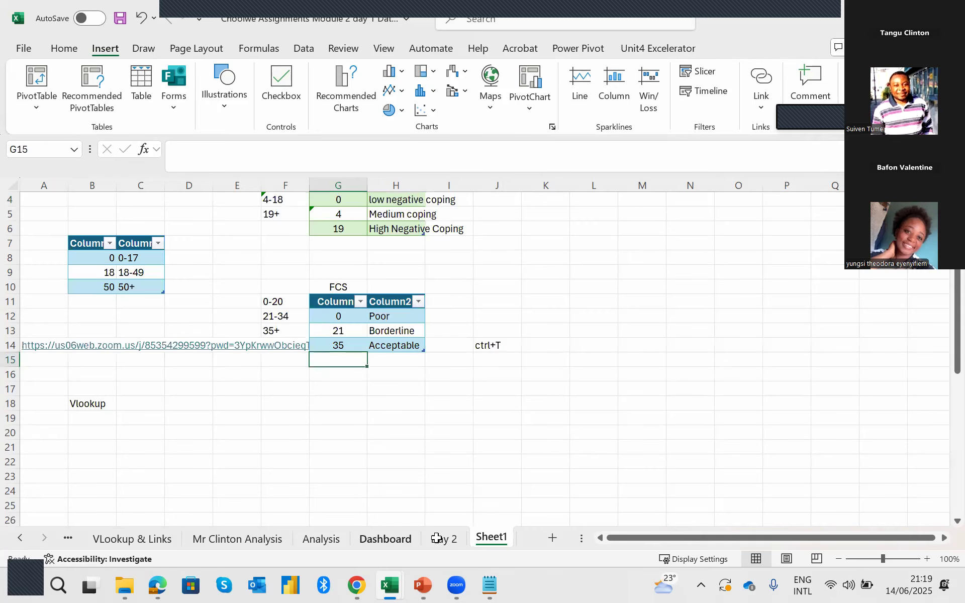
click(443, 537)
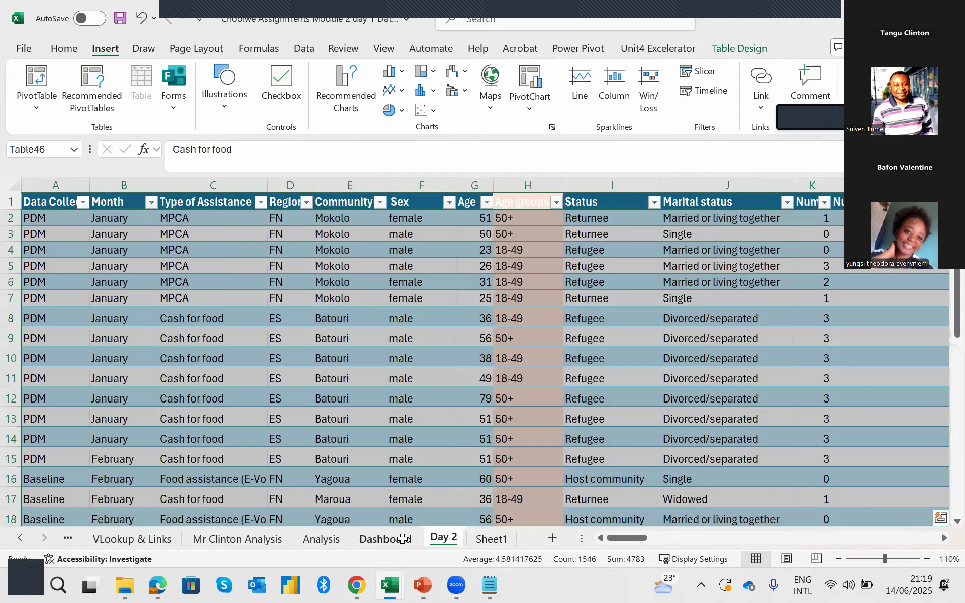
click(387, 539)
click(320, 538)
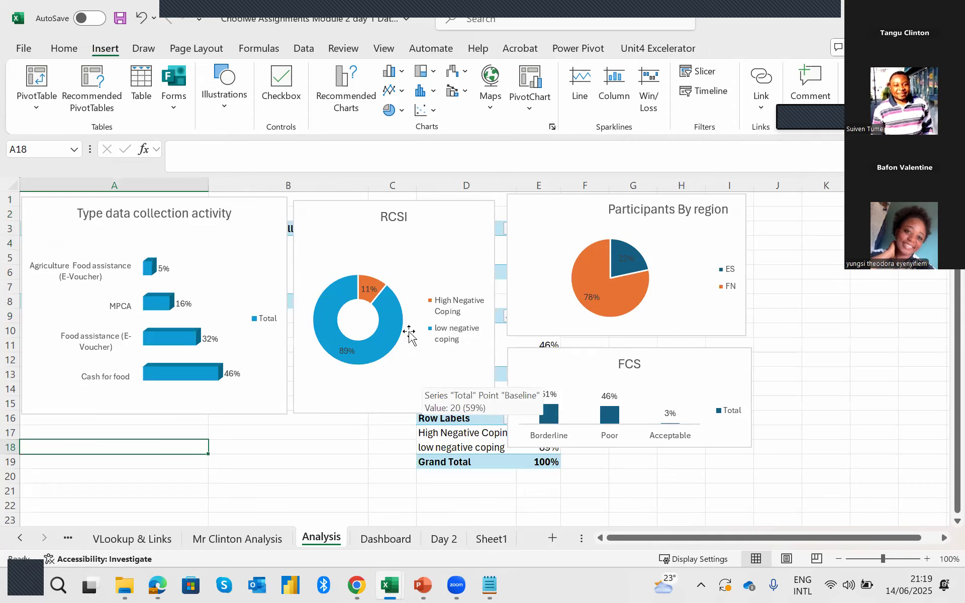
click(254, 206)
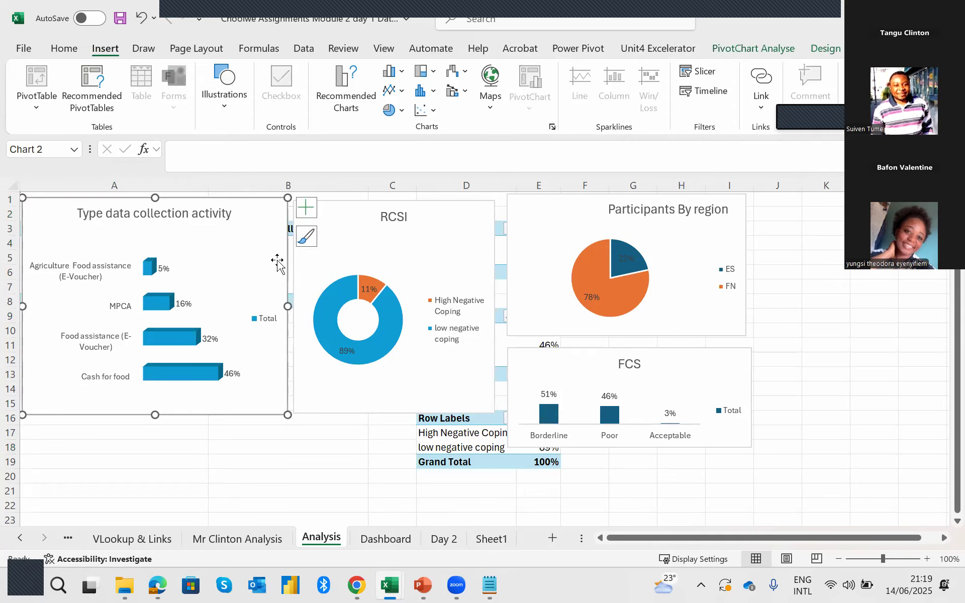
right_click(256, 217)
click(299, 143)
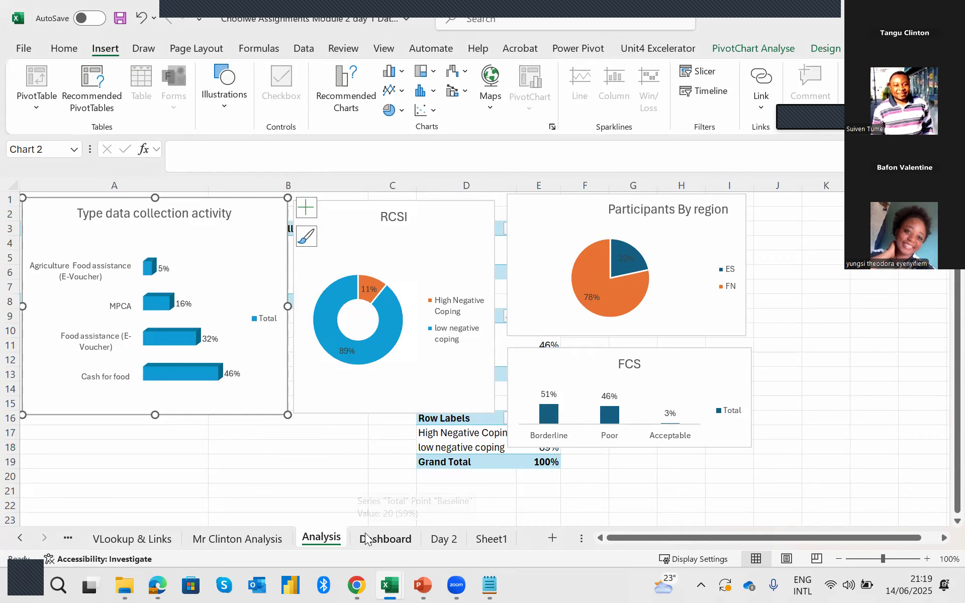
Paste the copied chart at cell C7 of the Dashboard sheet, using the destination theme.
click(382, 538)
click(149, 285)
right_click(149, 285)
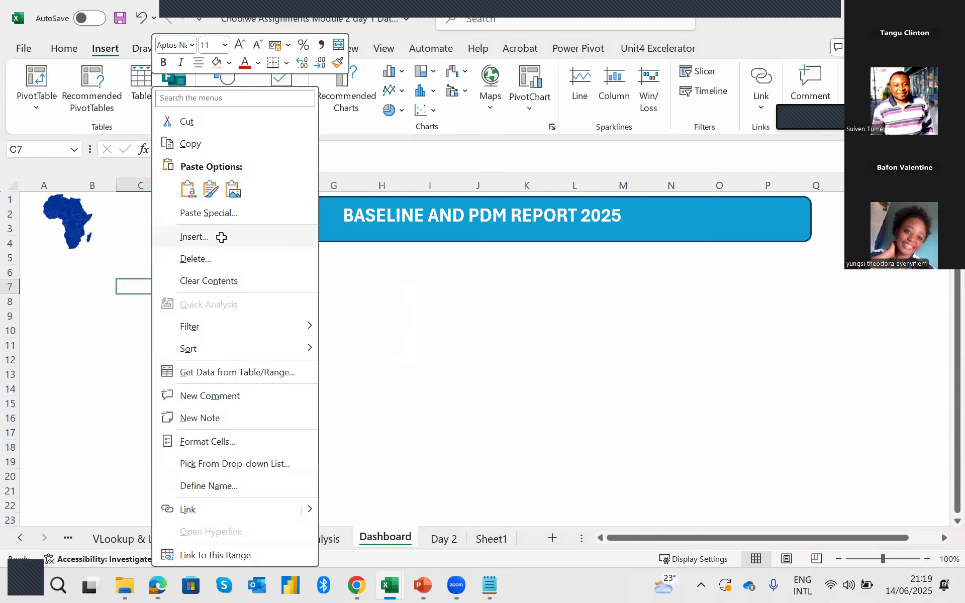
click(189, 188)
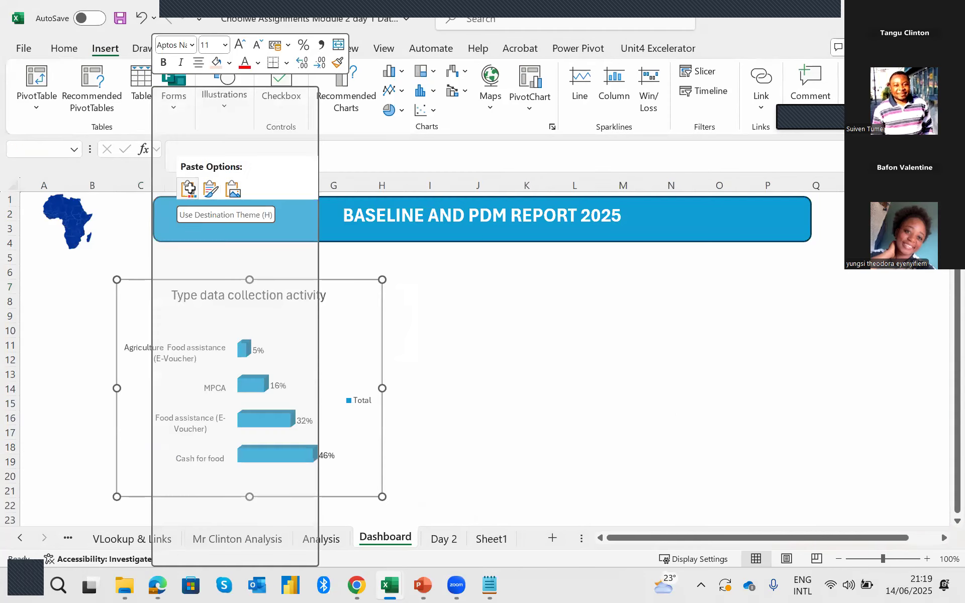
Shrink the Type data collection activity chart and move it below the banner, spanning about columns C to F and rows 6 to 15.
drag(249, 497, 261, 418)
drag(317, 298, 345, 272)
drag(395, 336, 284, 347)
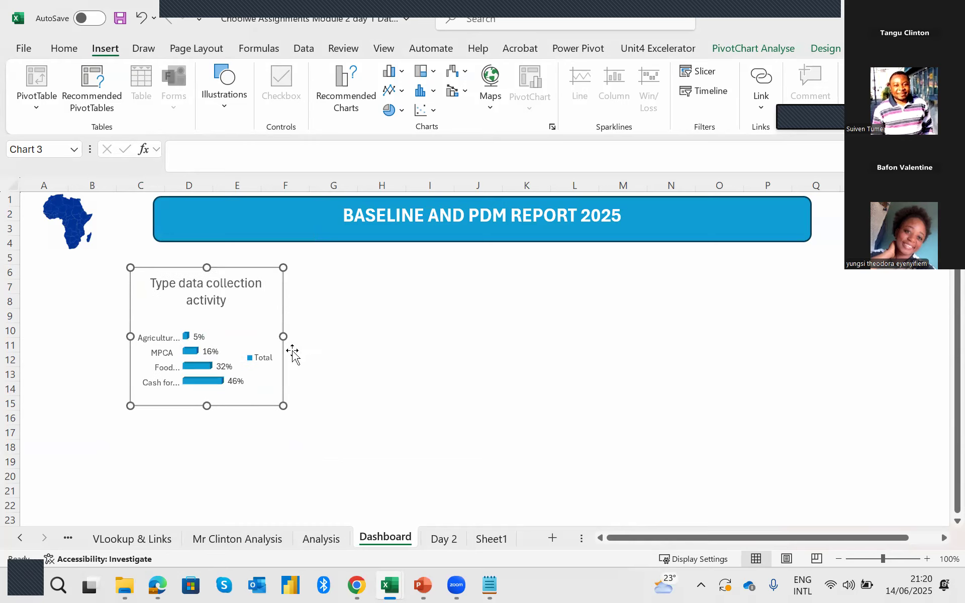
Move the Type data collection activity chart up under the Dashboard banner, and copy the RCSI chart from the Analysis sheet.
drag(263, 387, 283, 375)
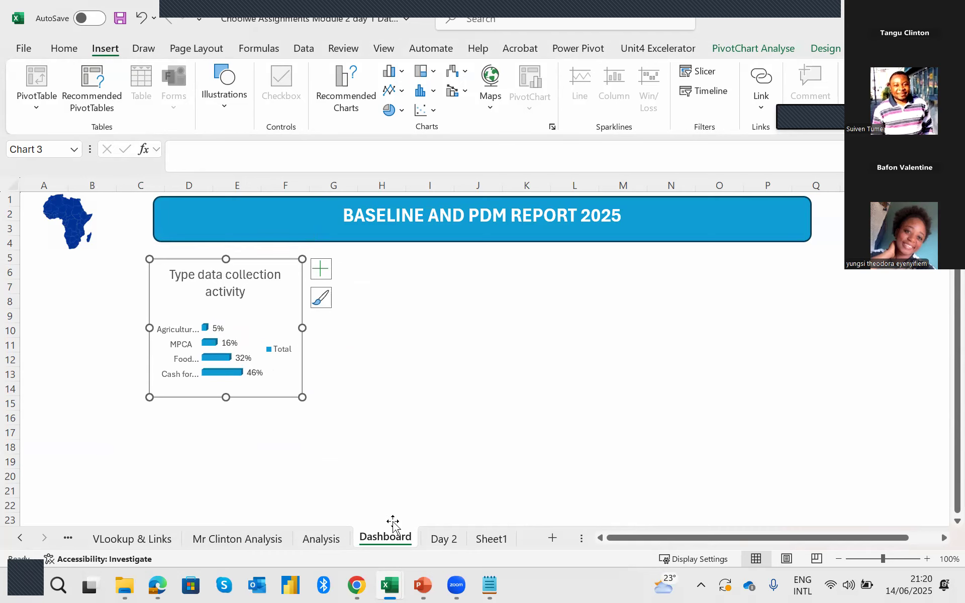
click(444, 539)
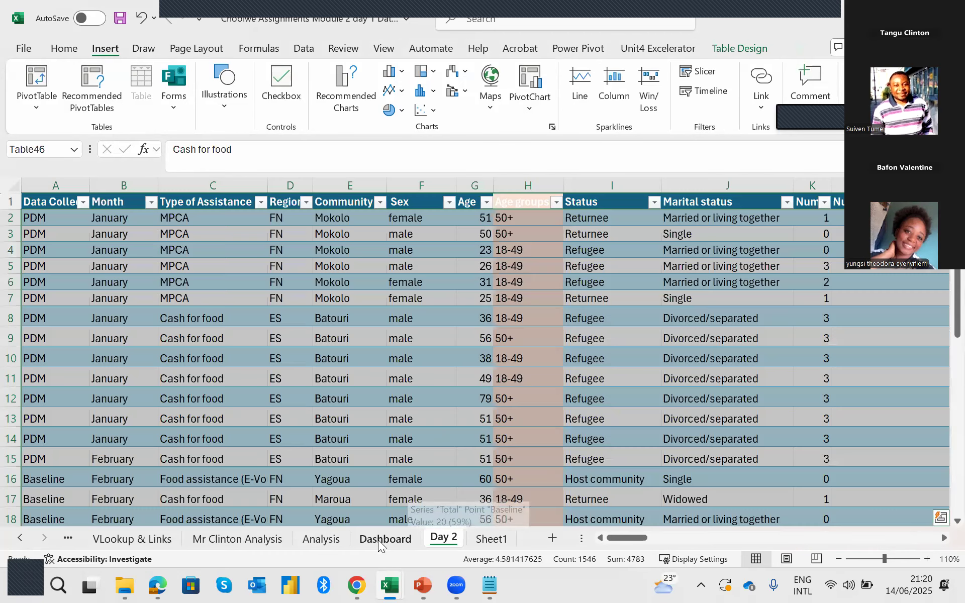
click(385, 537)
click(328, 540)
click(452, 217)
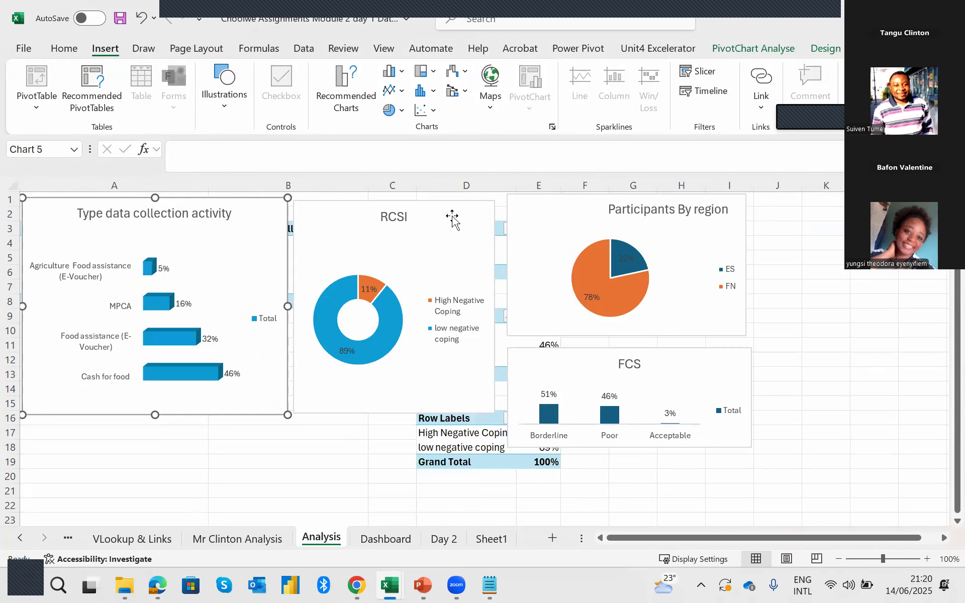
right_click(453, 217)
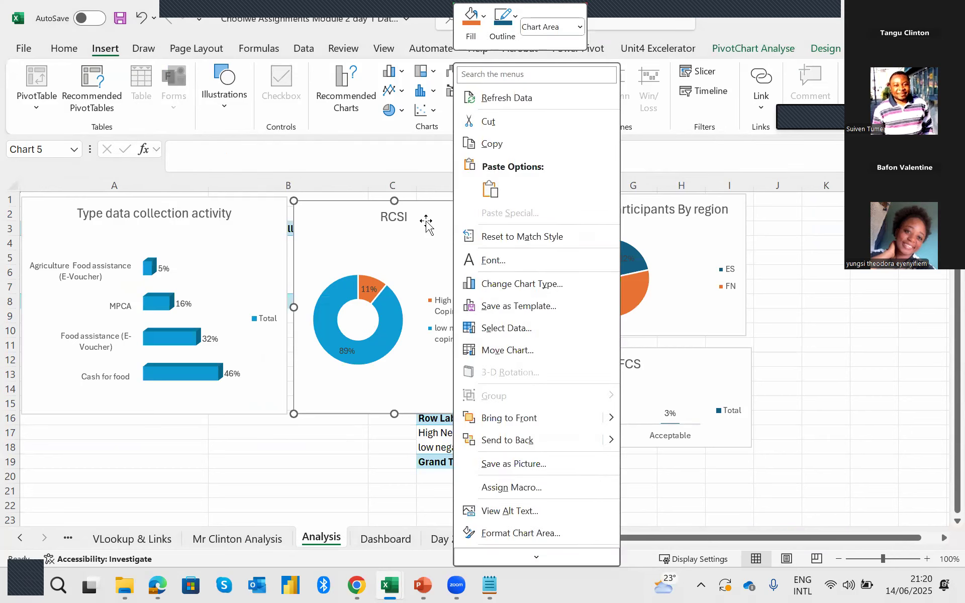
click(483, 148)
Paste the RCSI chart at cell G6 of the Dashboard sheet.
click(385, 539)
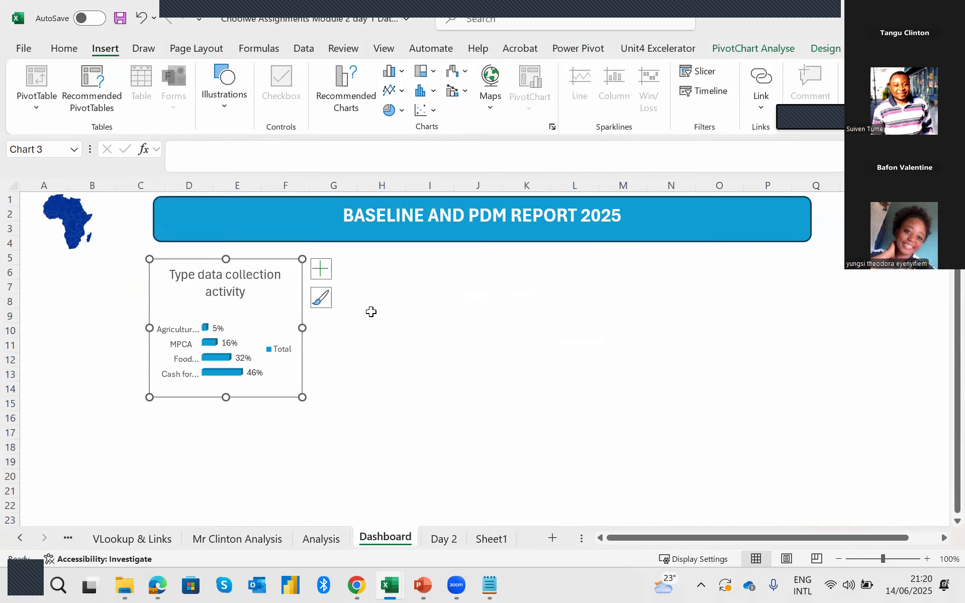
click(372, 314)
right_click(335, 269)
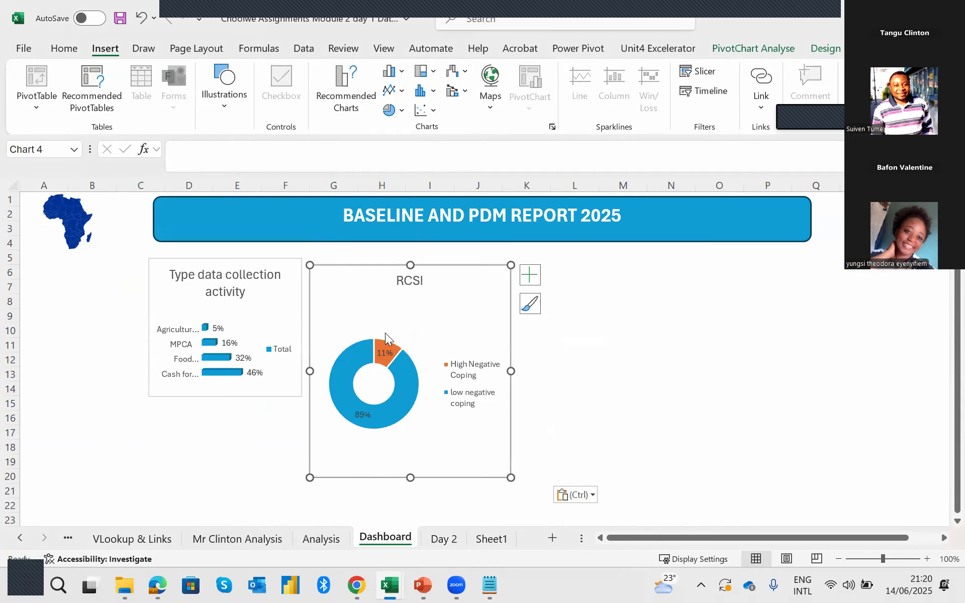
Shrink the RCSI chart and align it beside the Type data collection activity chart, spanning about columns G to I and rows 5 to 14.
drag(413, 478, 413, 438)
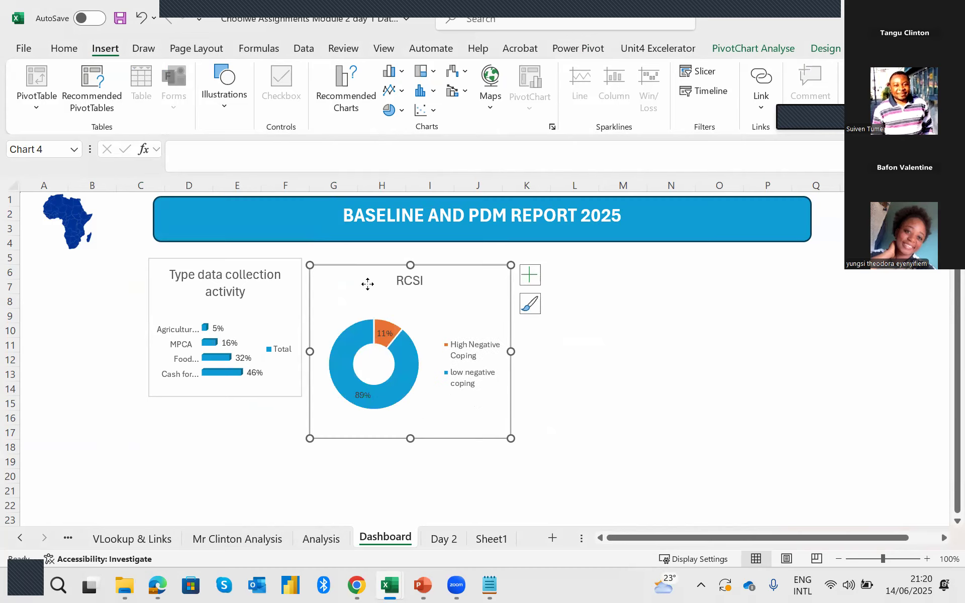
drag(368, 282, 365, 274)
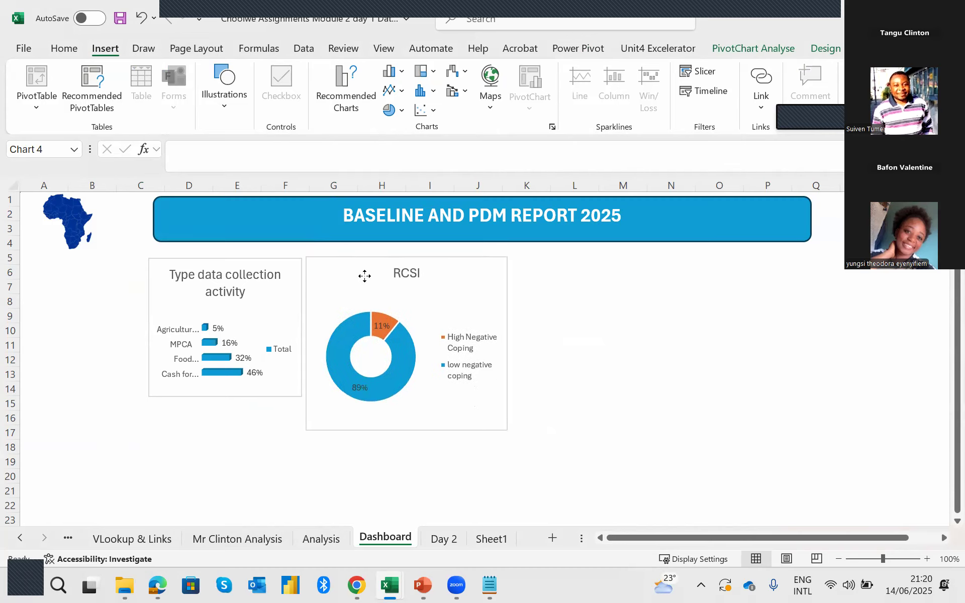
click(364, 276)
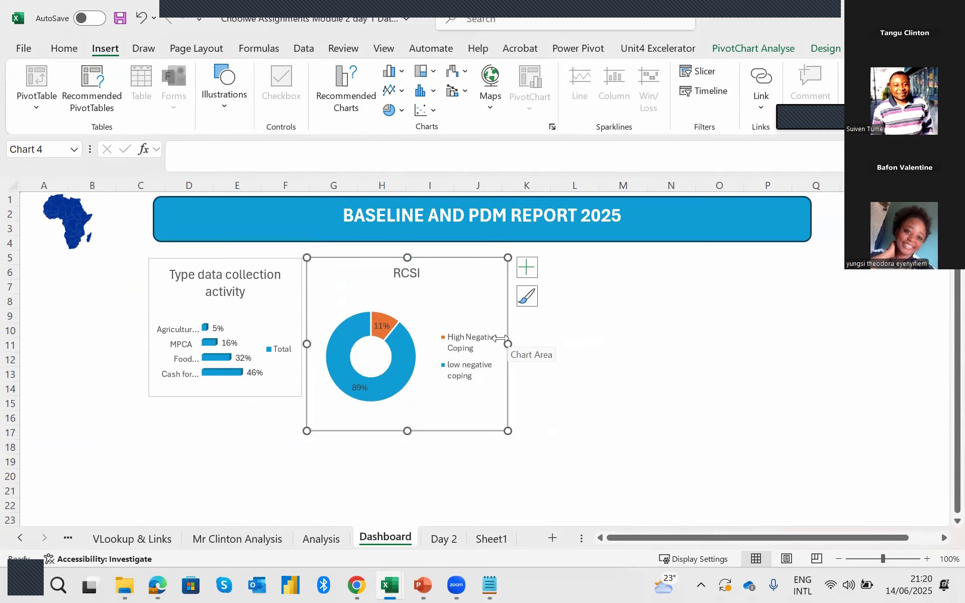
drag(500, 338, 448, 339)
drag(378, 431, 378, 418)
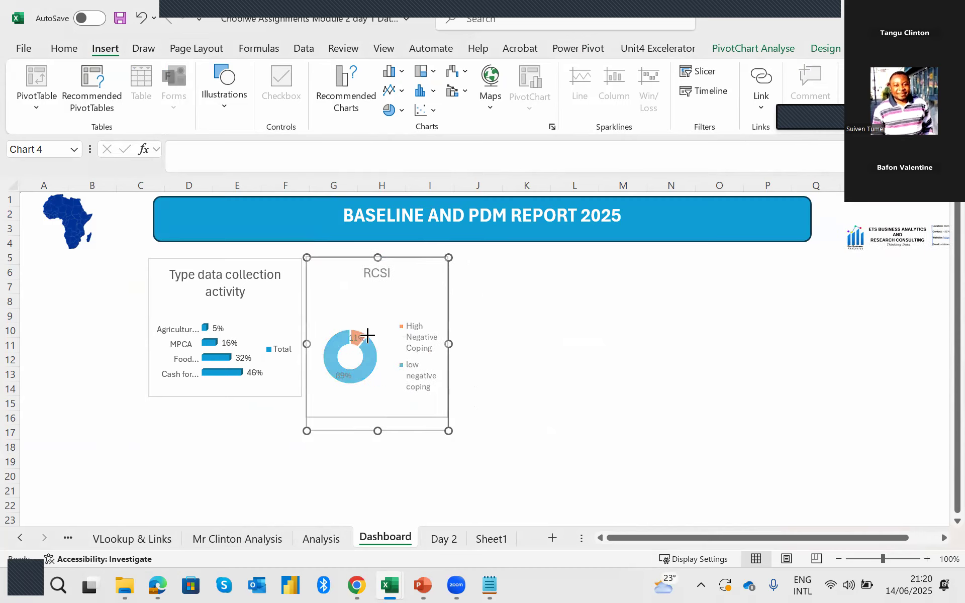
drag(351, 283, 349, 284)
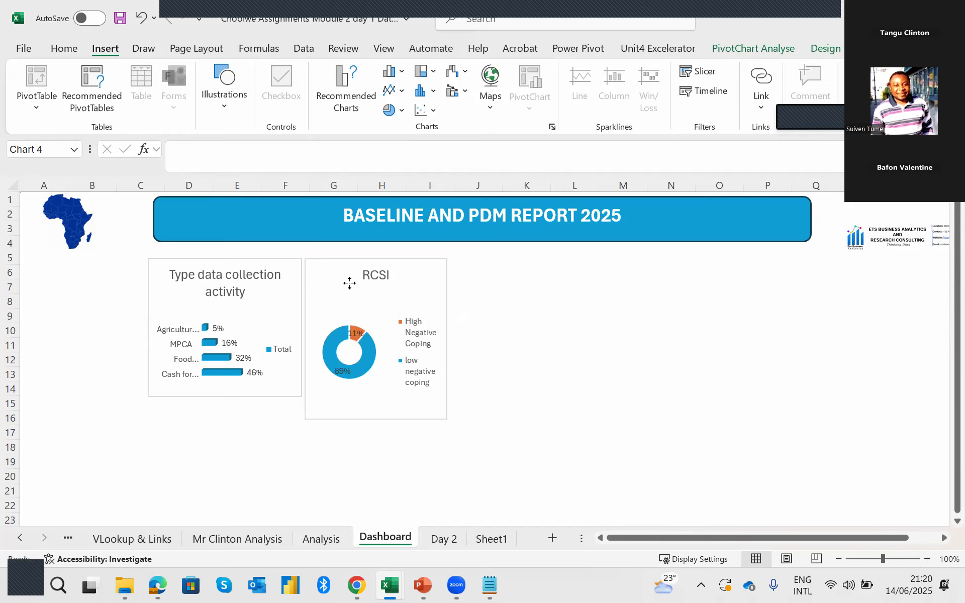
drag(381, 422, 382, 400)
click(524, 360)
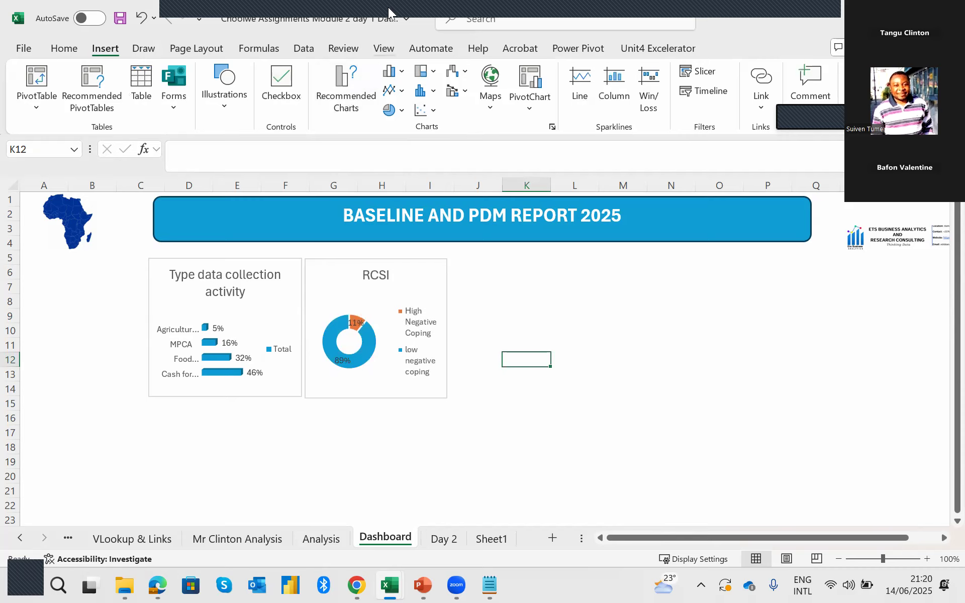
click(592, 318)
Copy the Participants By region chart from the Analysis sheet.
click(449, 542)
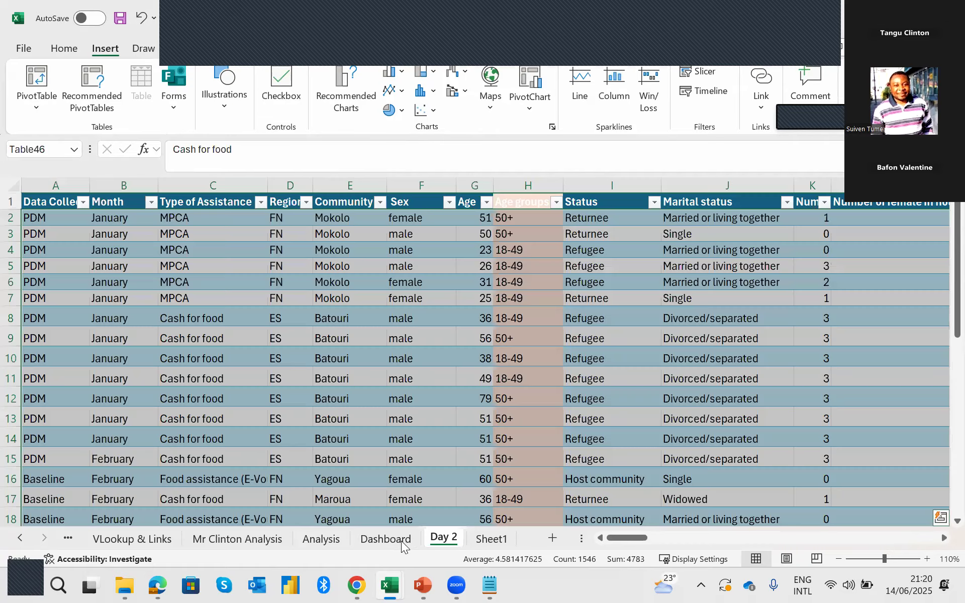
click(385, 538)
click(322, 539)
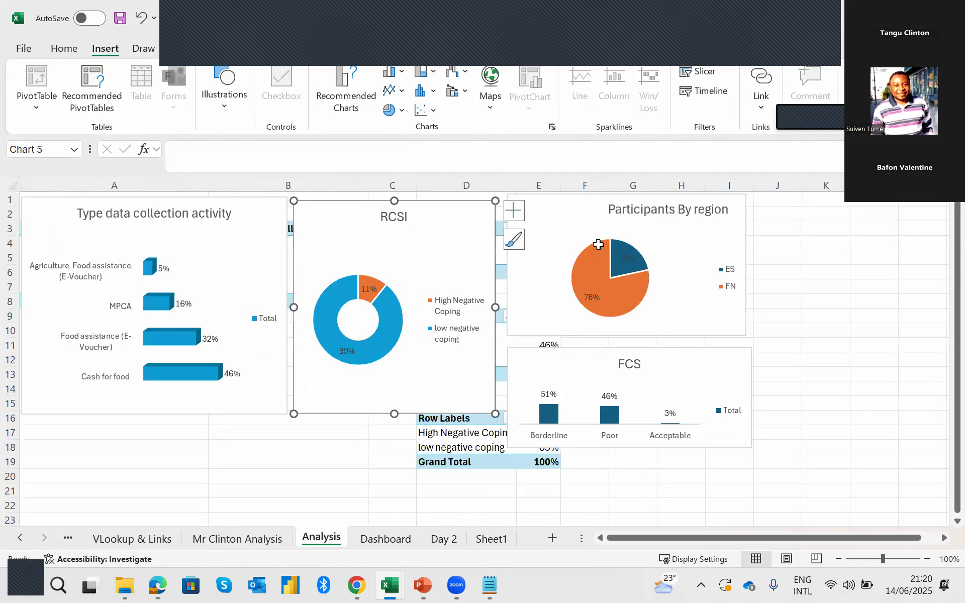
click(561, 217)
right_click(561, 217)
click(596, 145)
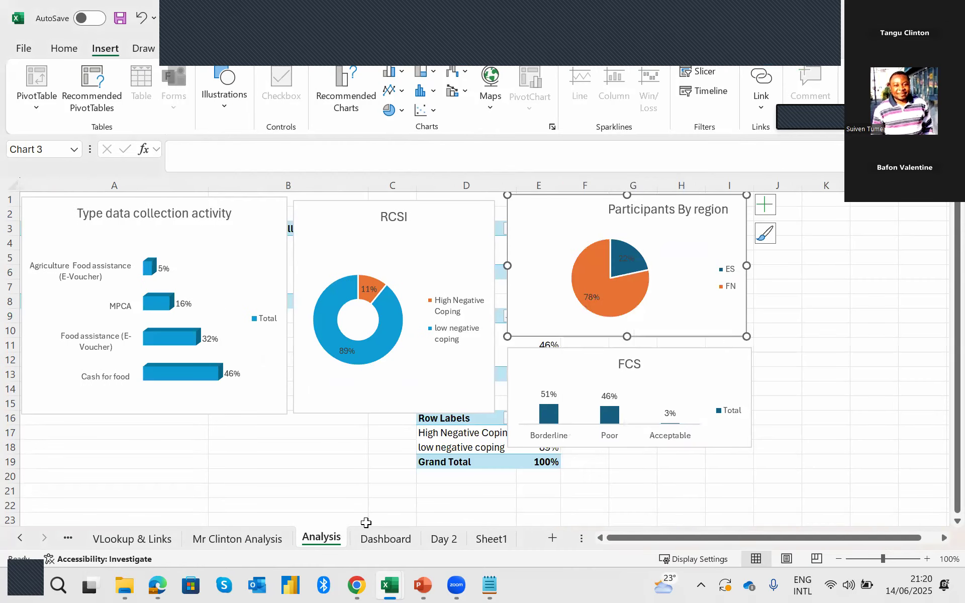
Paste the Participants By region chart at Dashboard cell J6 with the destination theme, narrowed and aligned beside the RCSI chart.
click(383, 538)
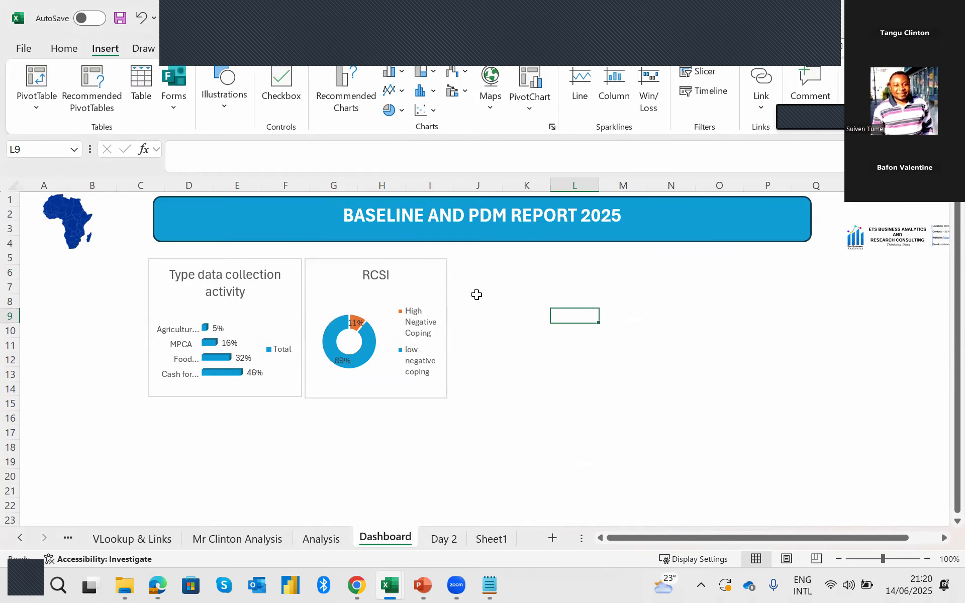
click(495, 272)
right_click(495, 272)
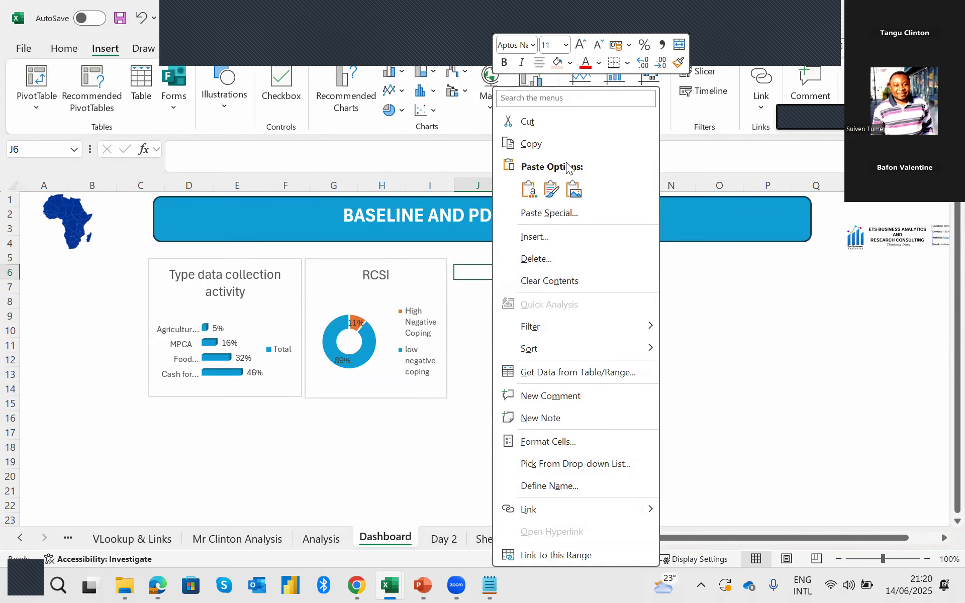
click(531, 189)
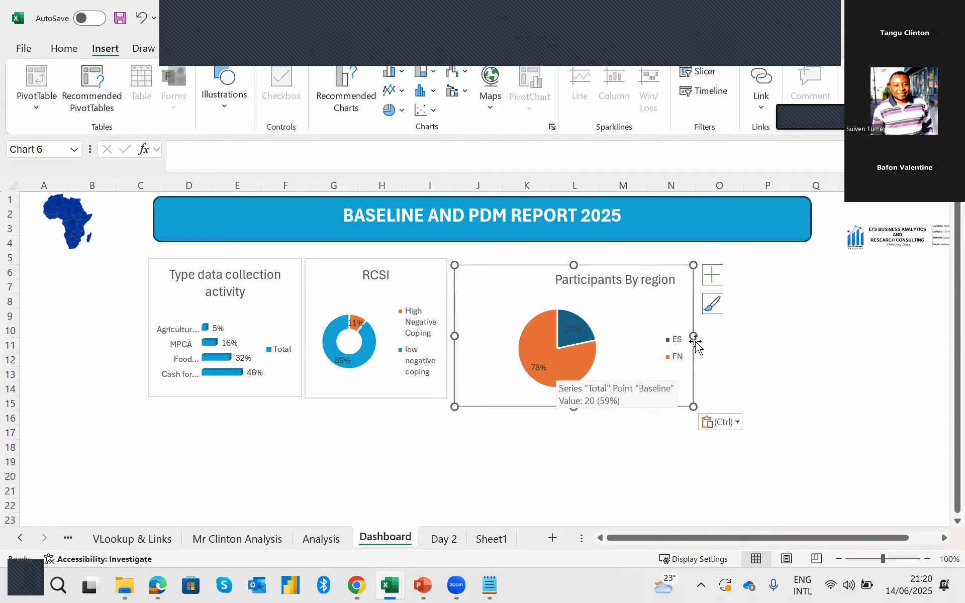
drag(692, 336, 616, 337)
drag(493, 304, 487, 295)
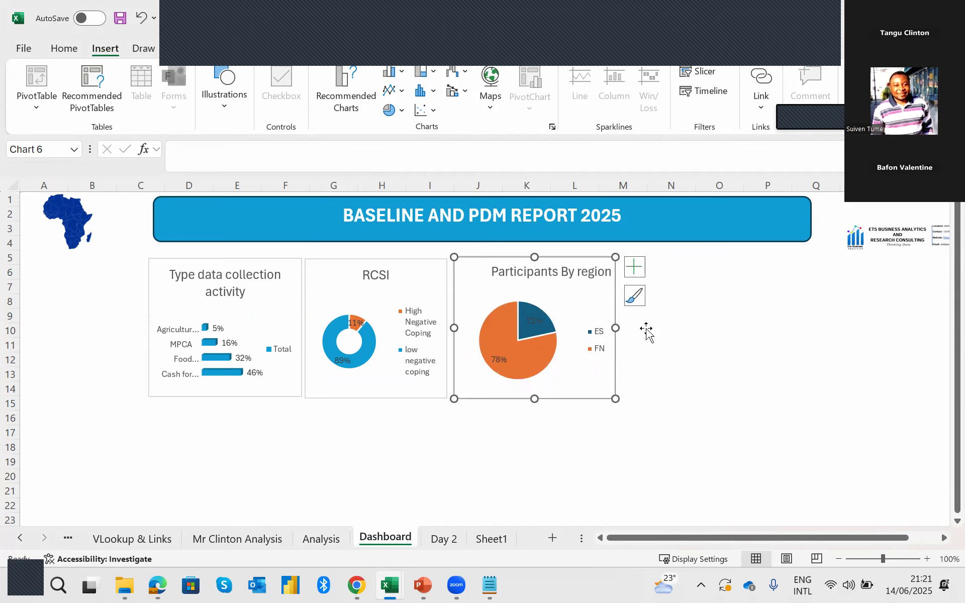
Copy the FCS chart from the Analysis sheet.
click(322, 539)
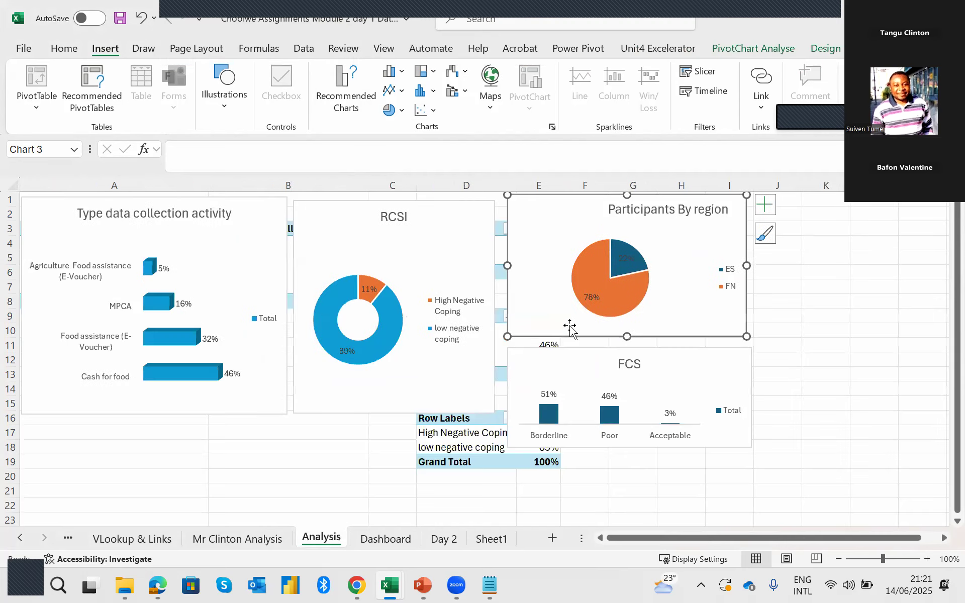
click(553, 370)
right_click(553, 373)
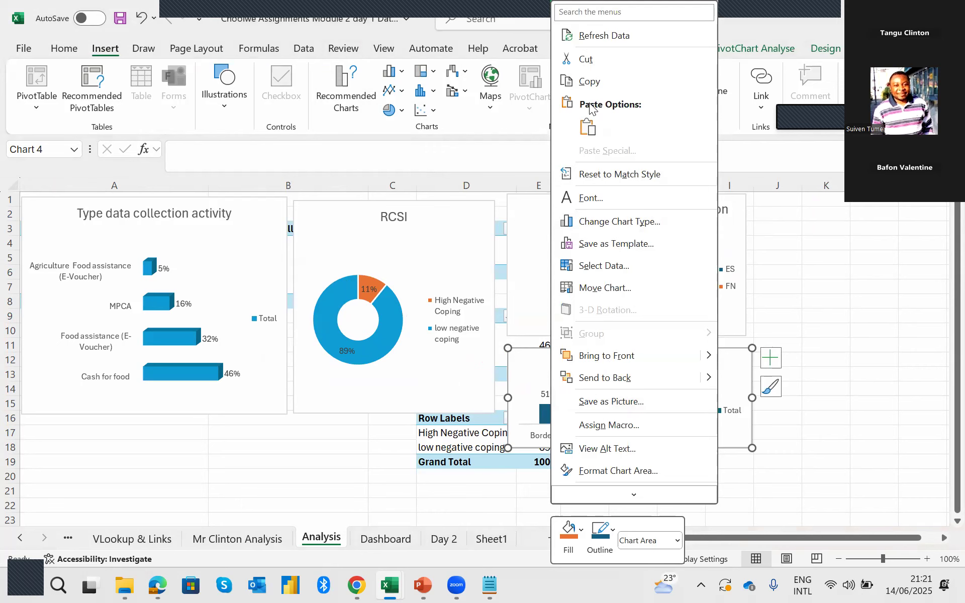
click(593, 83)
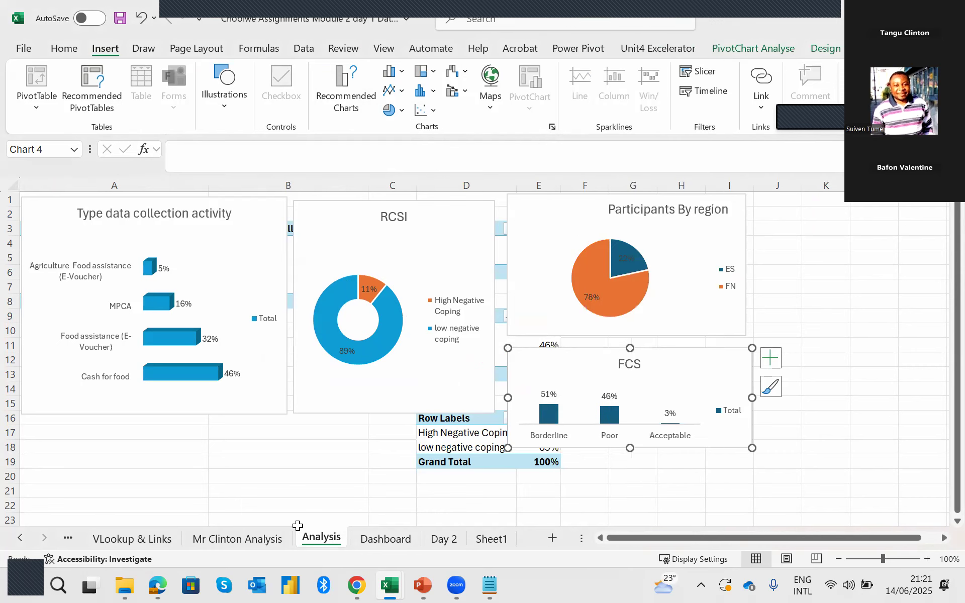
Paste the FCS chart at cell N5 of the Dashboard sheet, using the destination theme.
click(385, 538)
click(696, 267)
click(679, 261)
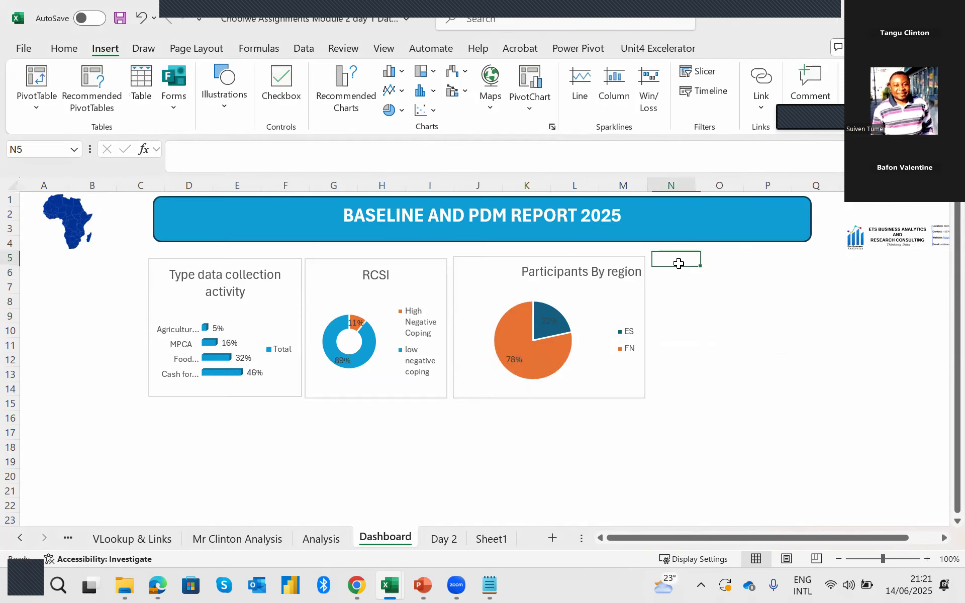
right_click(678, 261)
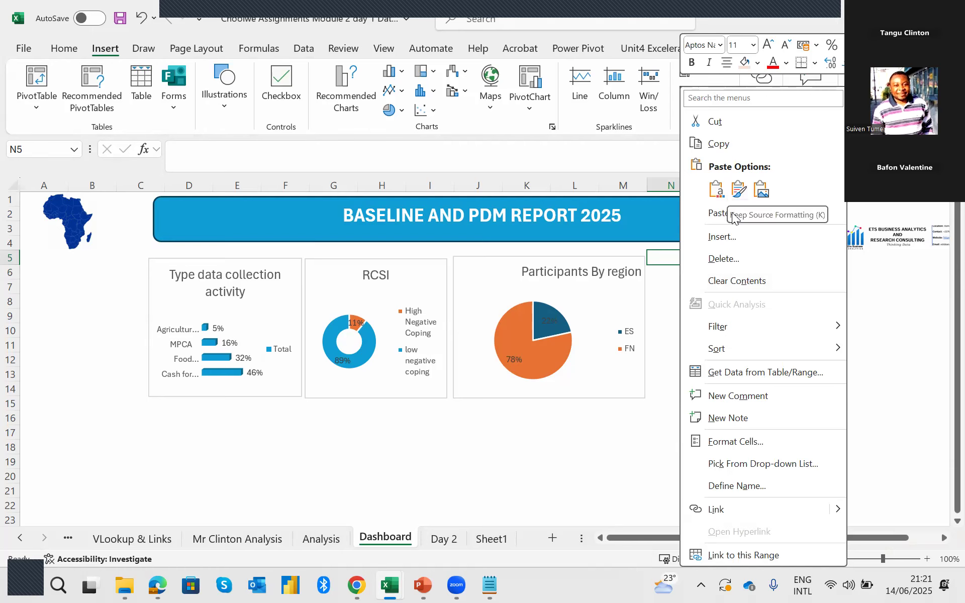
click(723, 189)
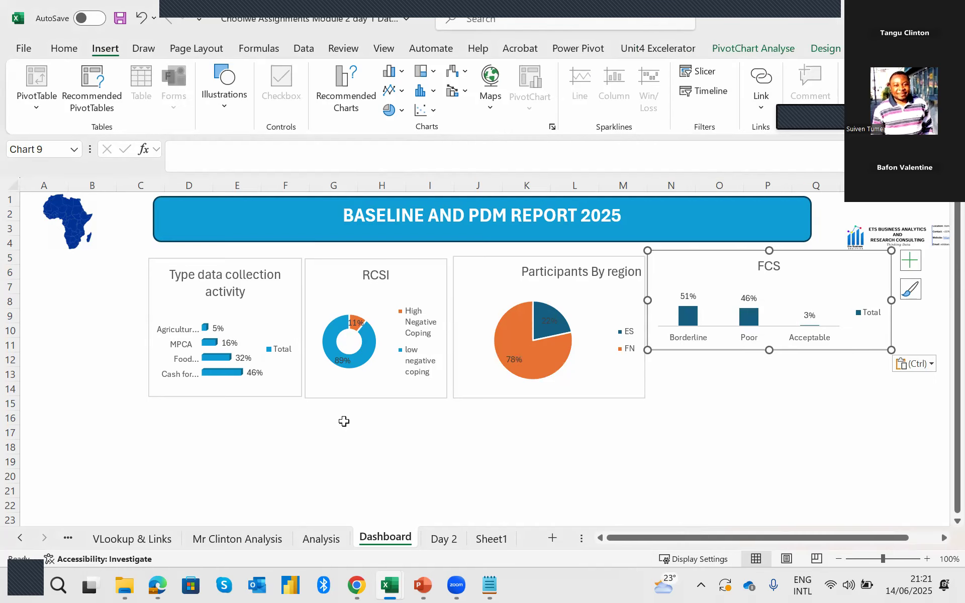
Extend the Type data collection activity, RCSI and Participants By region charts downward to about row 17.
click(239, 400)
drag(226, 397, 227, 445)
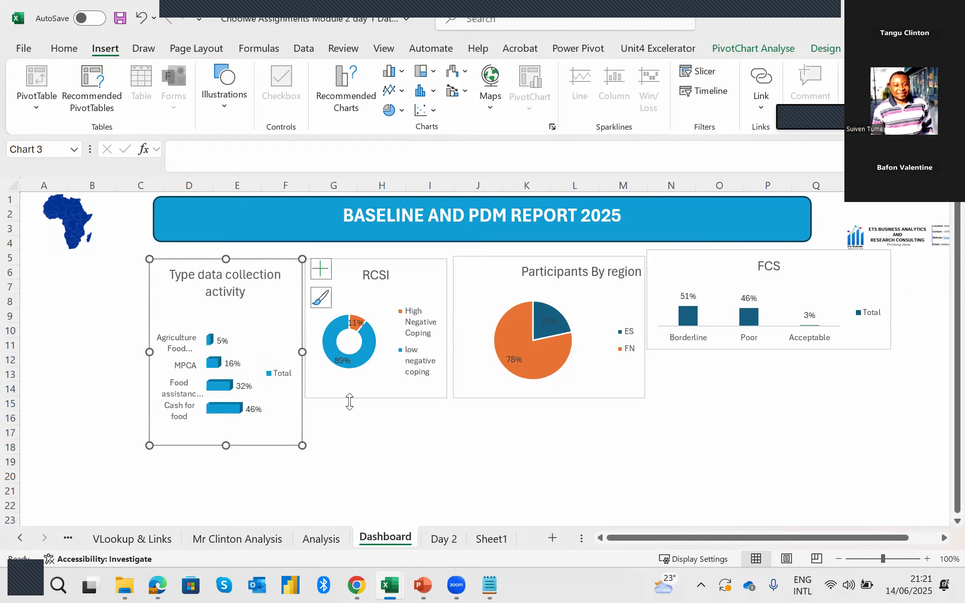
click(367, 401)
click(369, 394)
drag(377, 399, 387, 436)
click(518, 398)
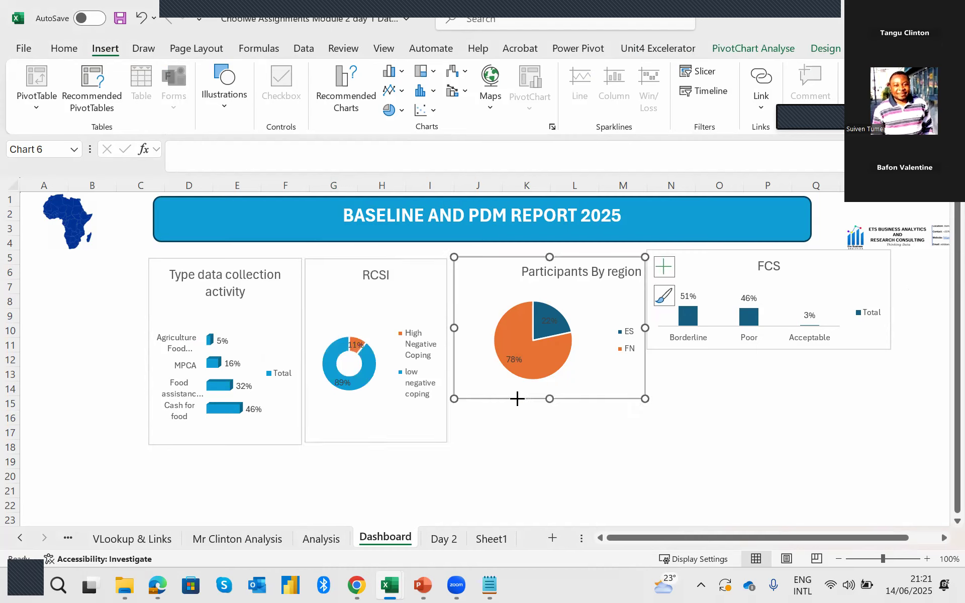
drag(550, 399, 545, 439)
Narrow the FCS chart to end under the banner's edge in column P and extend it down to about row 17.
click(698, 343)
mouse_move(892, 300)
mouse_down()
mouse_move(788, 309)
mouse_move(811, 300)
mouse_up()
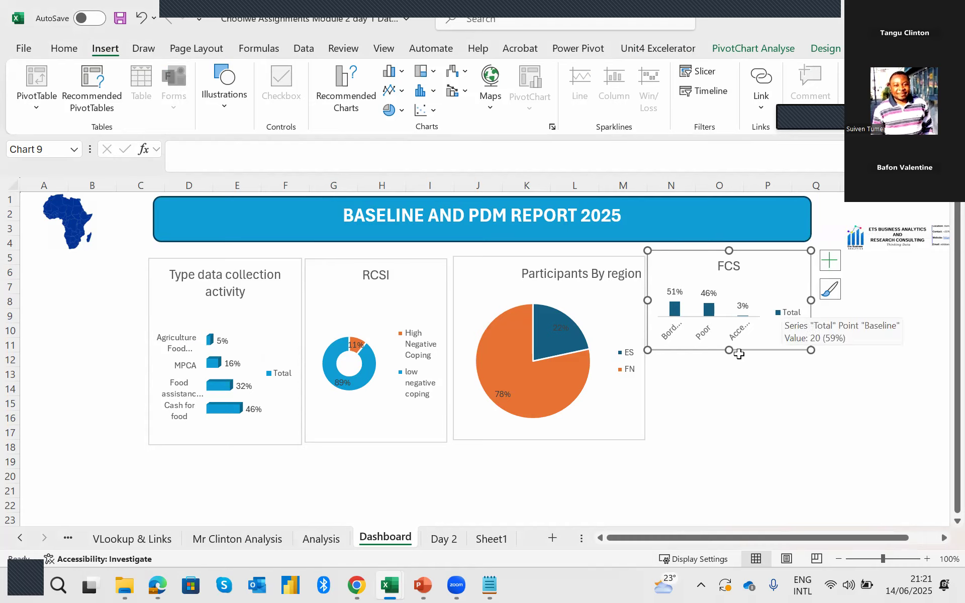
drag(733, 352, 738, 439)
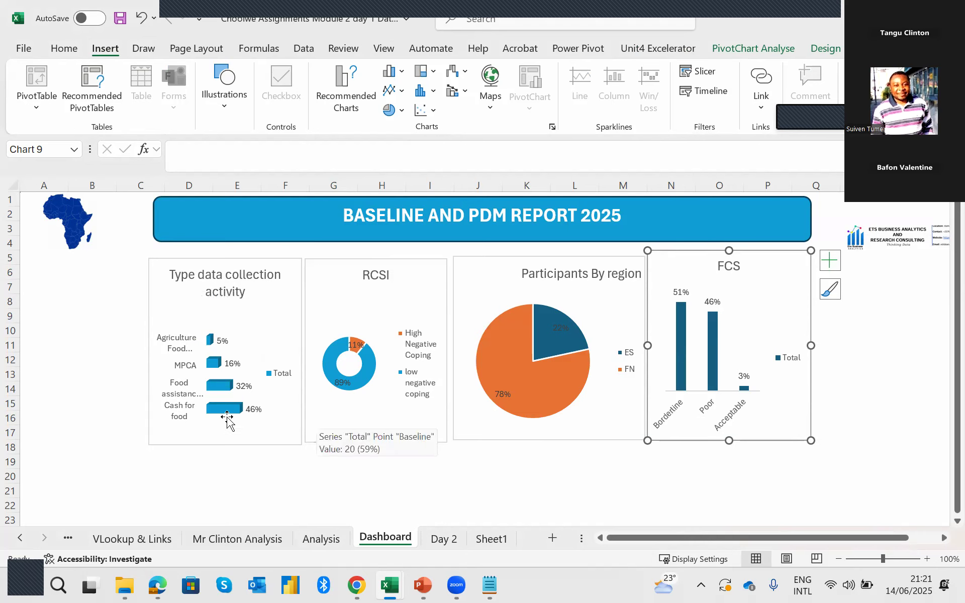
click(117, 255)
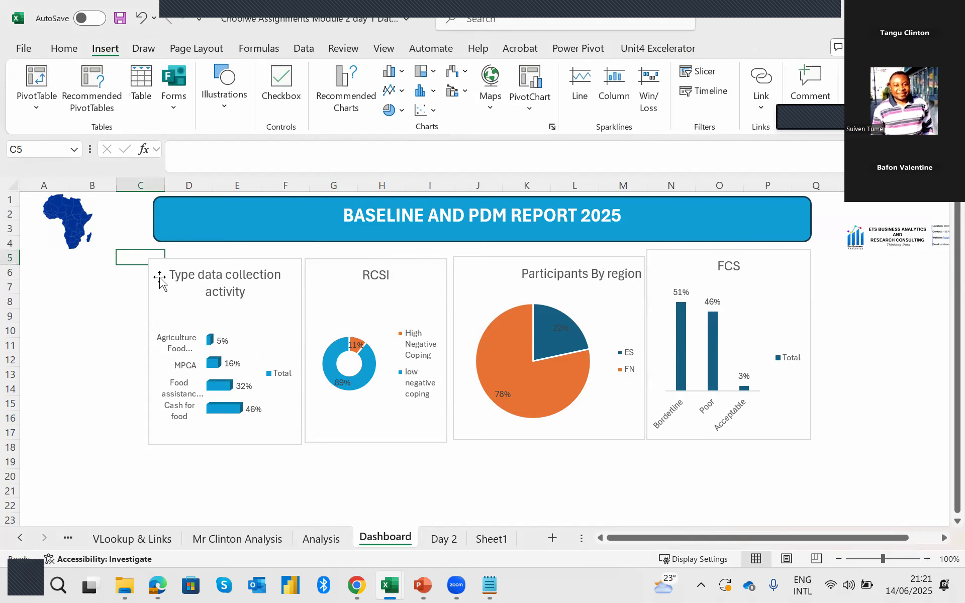
Move all four Dashboard charts down to start at about row 6, leaving a gap below the banner.
click(174, 320)
drag(173, 321, 268, 297)
drag(324, 270, 323, 284)
drag(469, 270, 467, 287)
drag(677, 276, 679, 299)
click(396, 250)
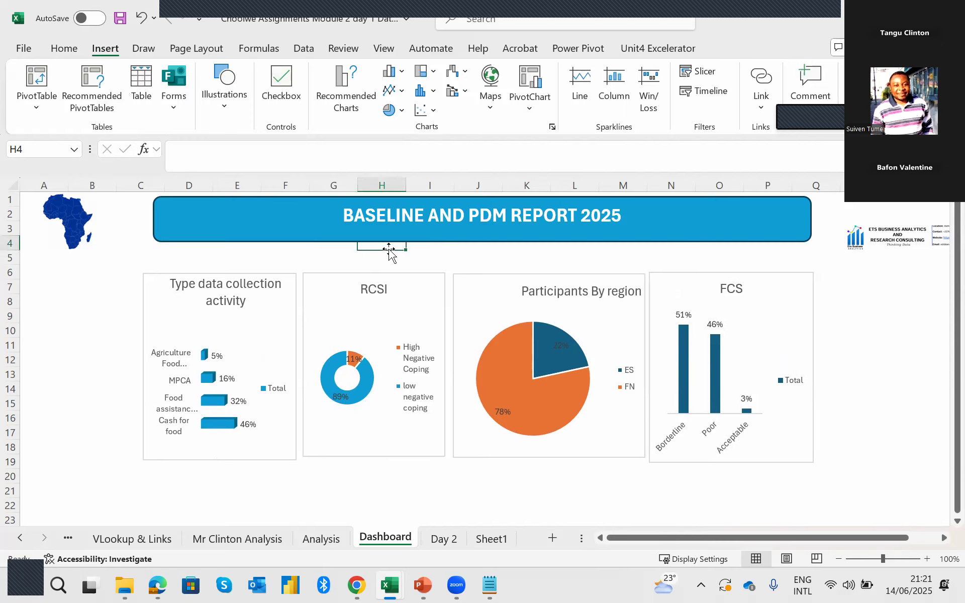
click(358, 257)
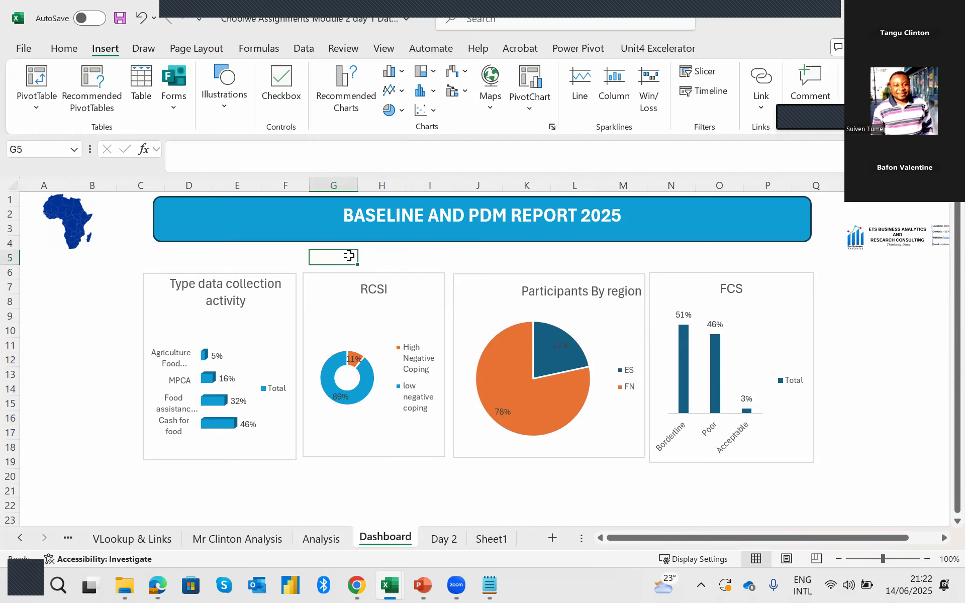
Move the Type data collection activity chart on the Analysis sheet aside to uncover the pivot table starting at A3.
click(437, 540)
click(384, 538)
click(325, 539)
click(18, 203)
drag(22, 205, 133, 248)
drag(68, 224, 253, 301)
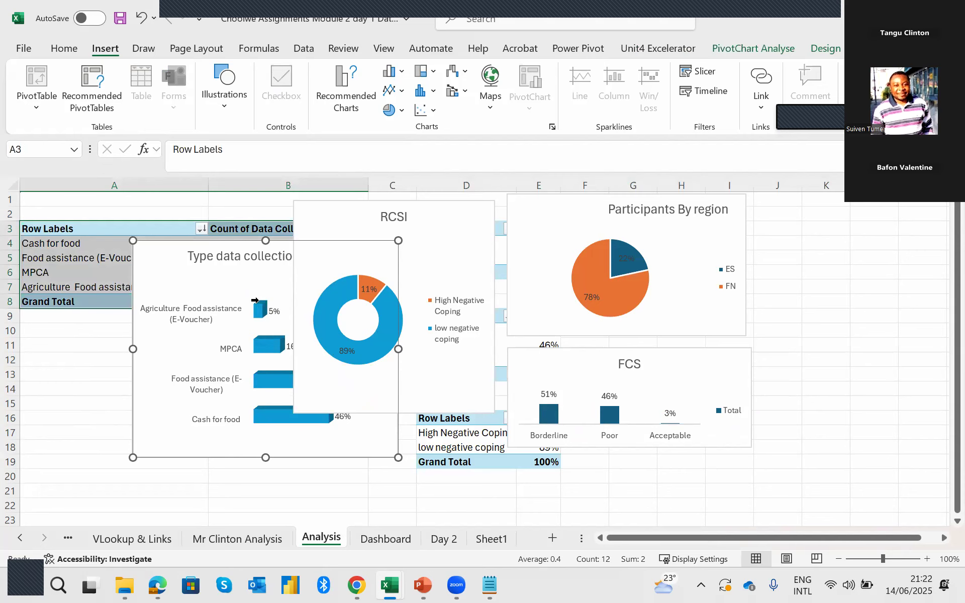
key(ctrl+c)
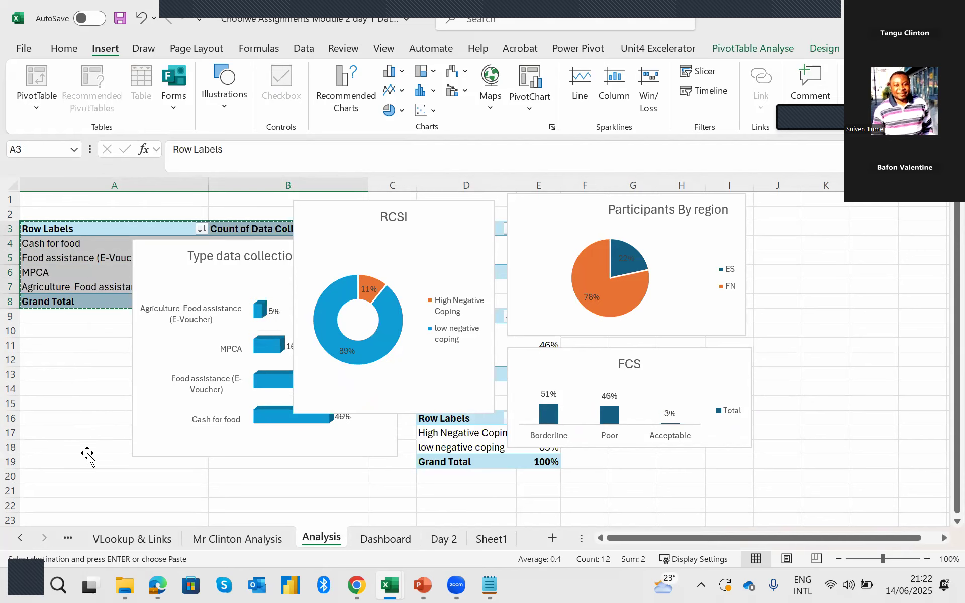
scroll(101, 422, down, 3)
click(116, 387)
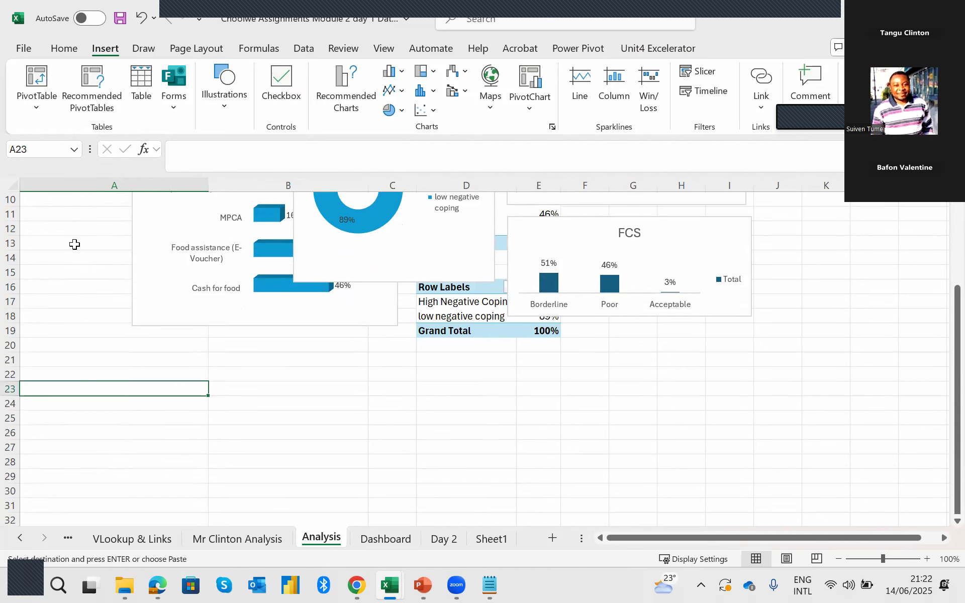
scroll(75, 244, up, 3)
drag(87, 222, 252, 298)
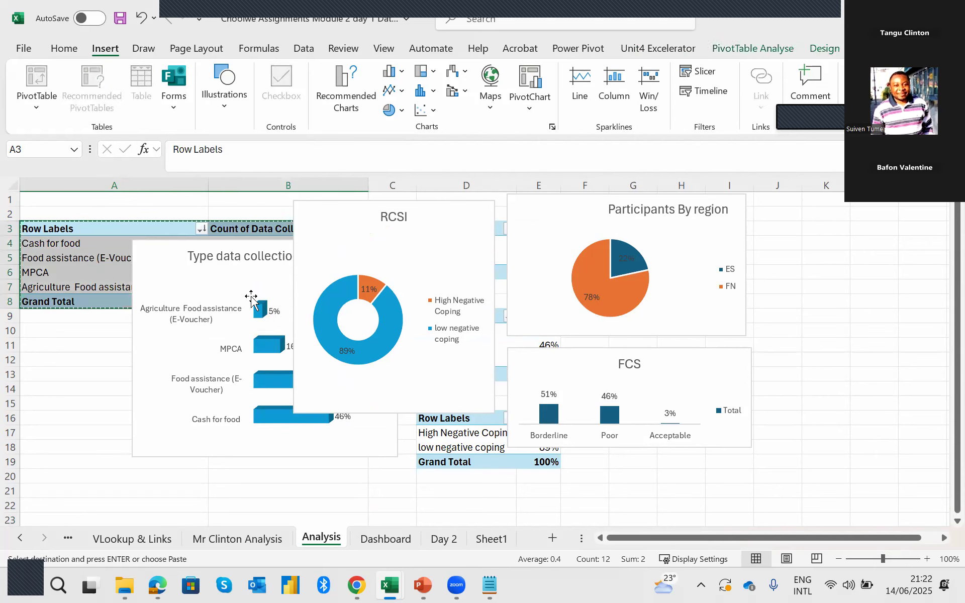
Move the Type data collection activity and RCSI charts on the Analysis sheet clear of the pivot table in columns A and B.
drag(636, 335, 636, 334)
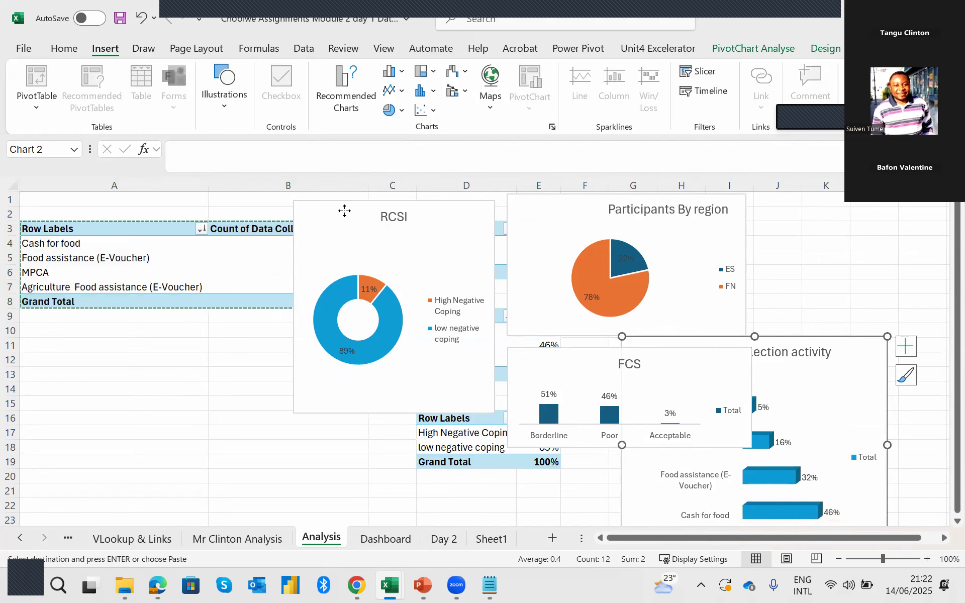
drag(344, 210, 643, 246)
click(319, 324)
Copy the pivot table in A3:B8 and paste the copy starting at cell A12.
drag(161, 224, 328, 296)
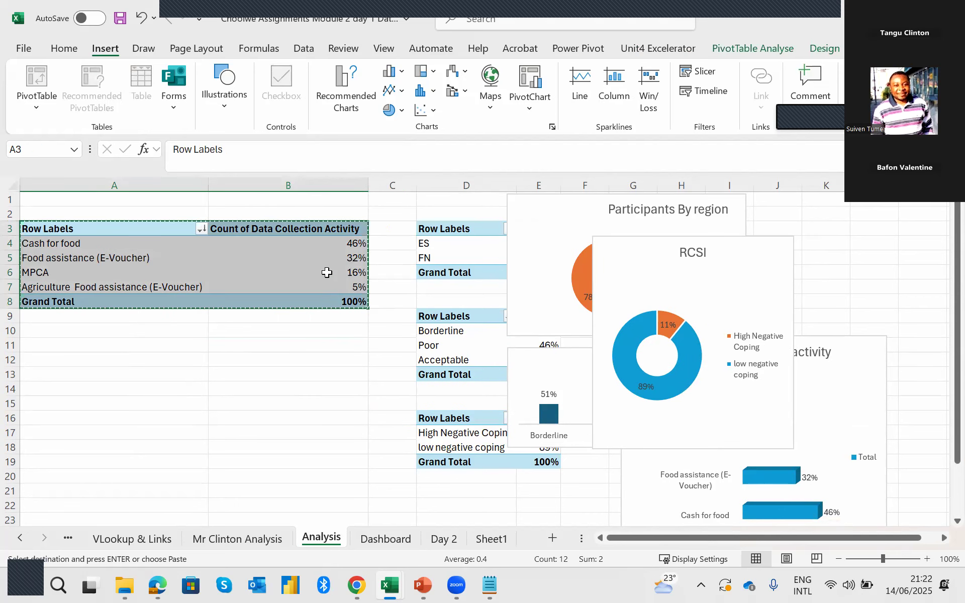
right_click(328, 274)
click(363, 307)
click(161, 360)
right_click(103, 359)
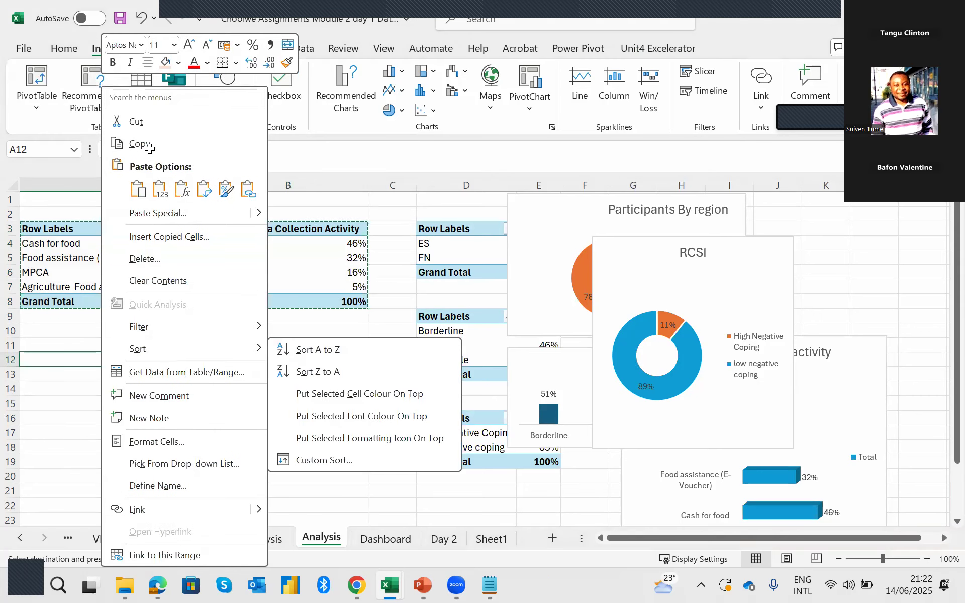
click(138, 190)
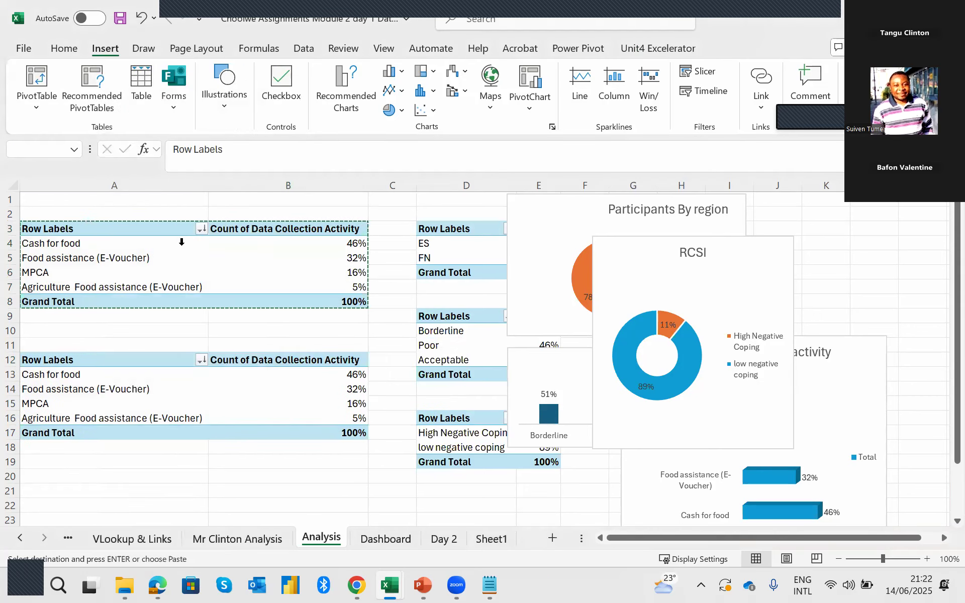
Shift the RCSI chart back beside the pivot tables so it starts in column D at about row 2.
click(323, 405)
drag(630, 240, 479, 216)
click(333, 406)
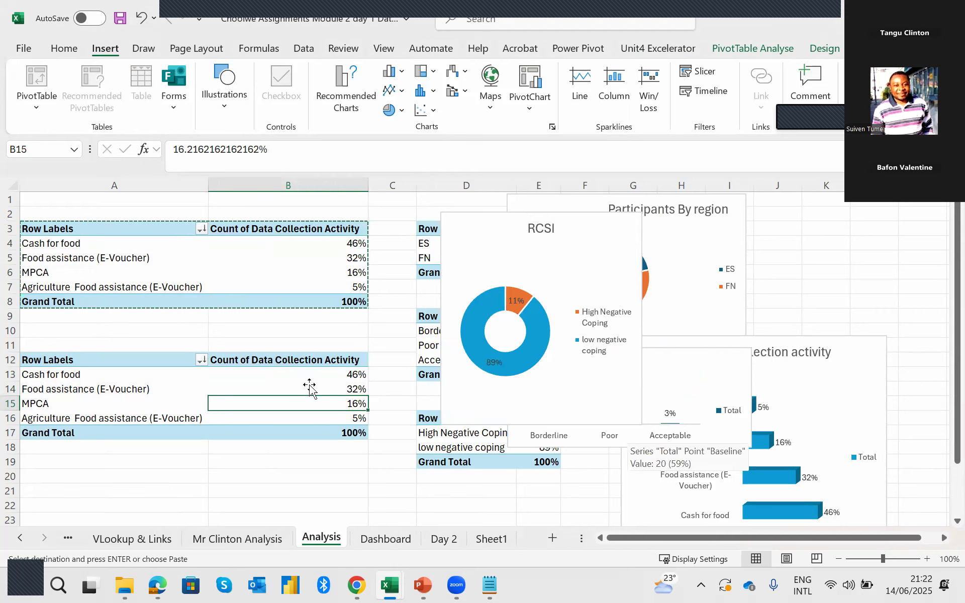
Show the field list for the copied pivot table at A12 and remove Type of Assistance from its rows.
right_click(343, 389)
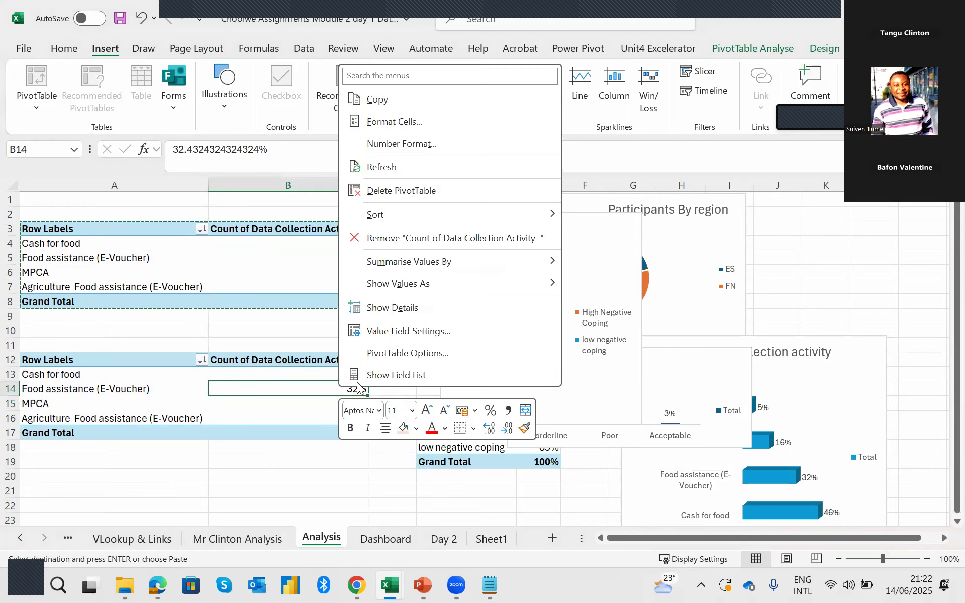
click(416, 377)
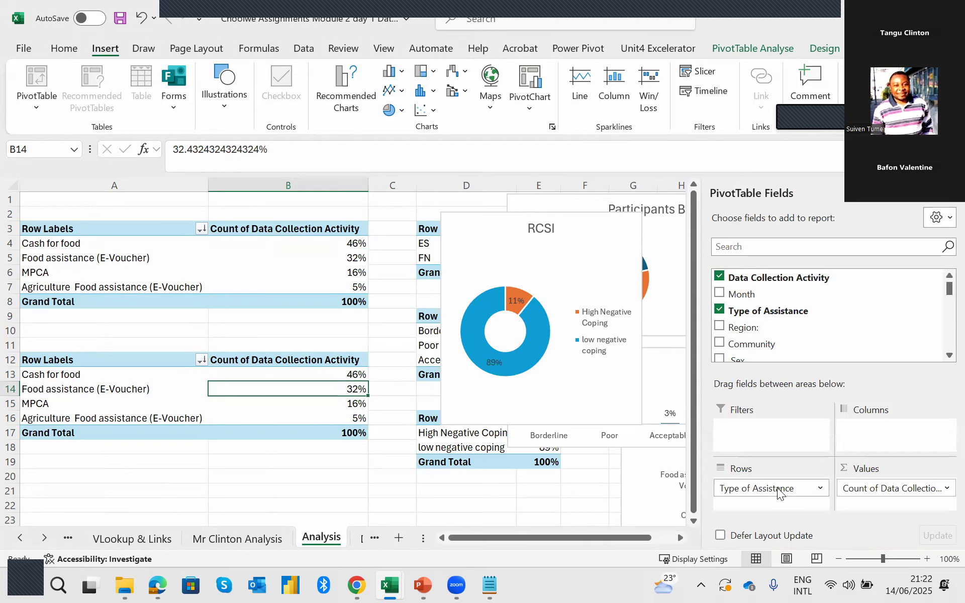
drag(775, 490, 764, 320)
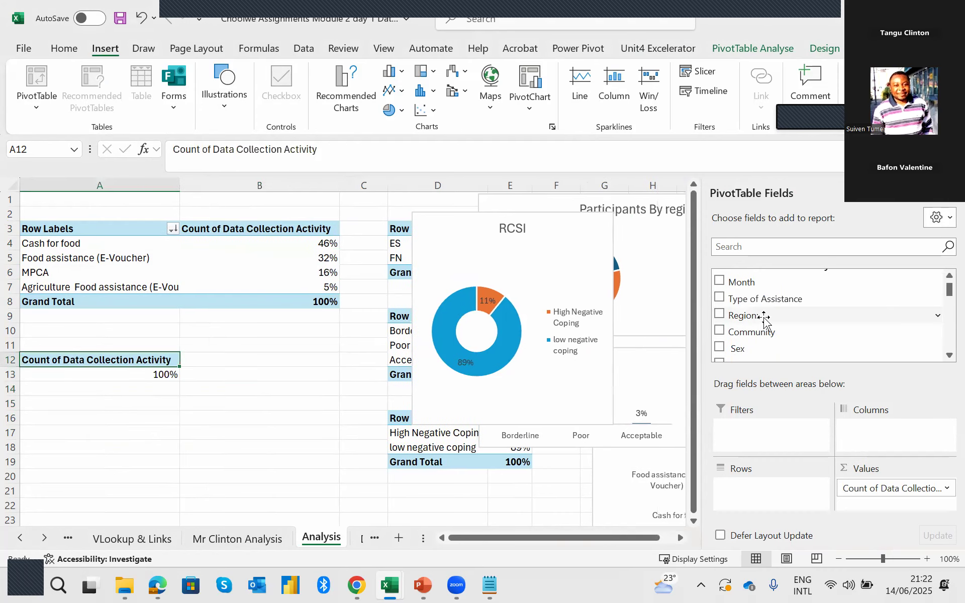
click(155, 374)
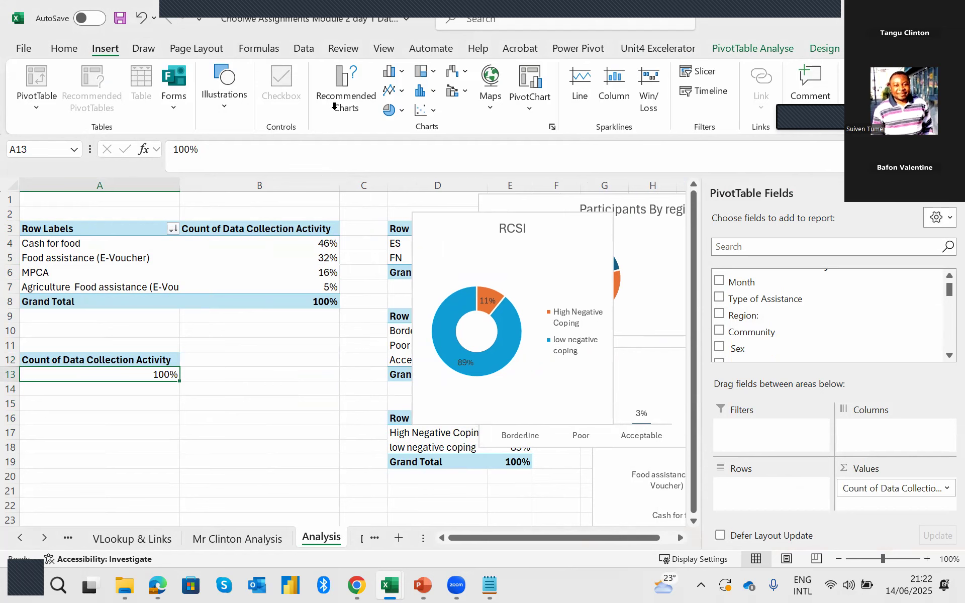
click(65, 48)
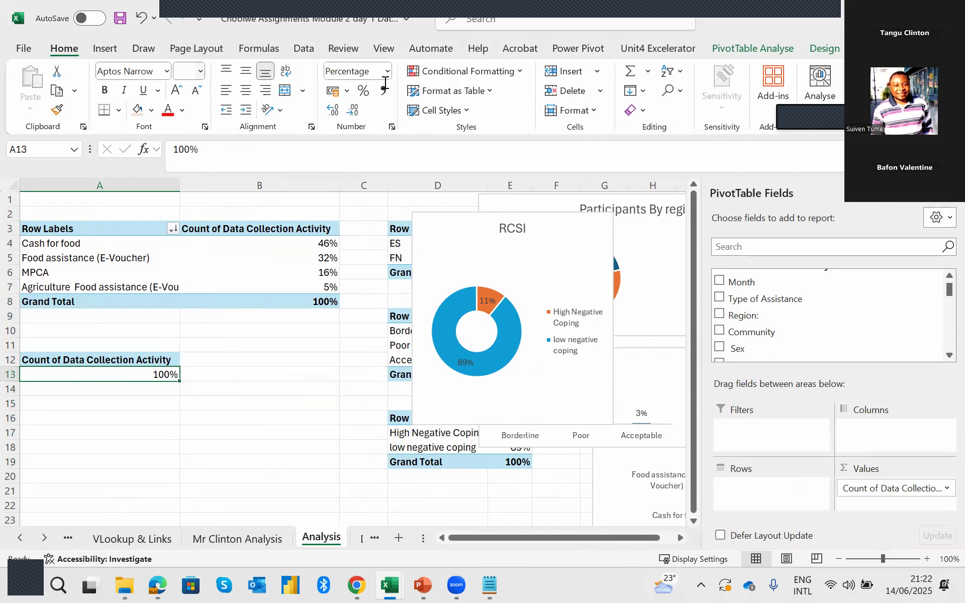
click(390, 71)
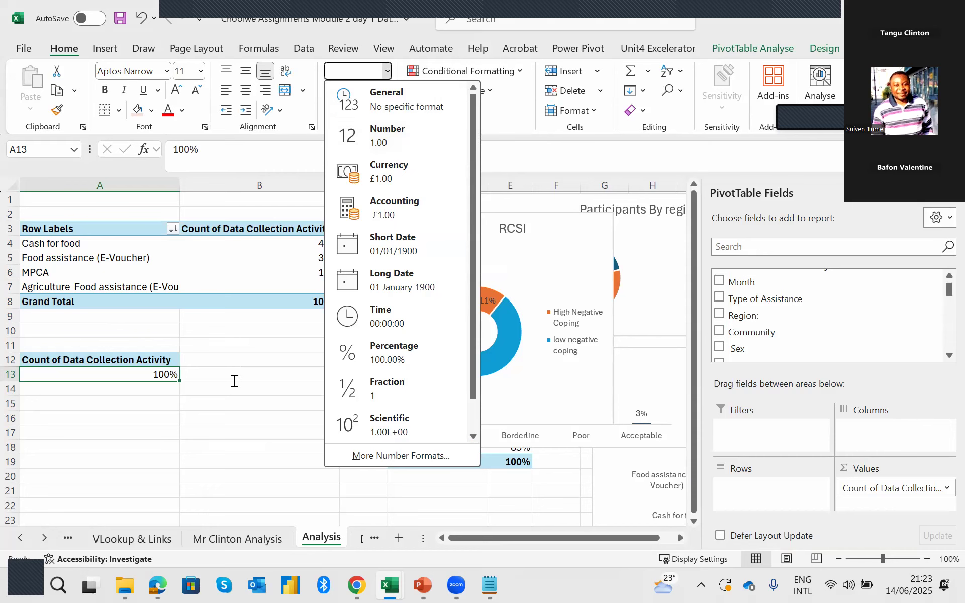
click(168, 375)
right_click(154, 378)
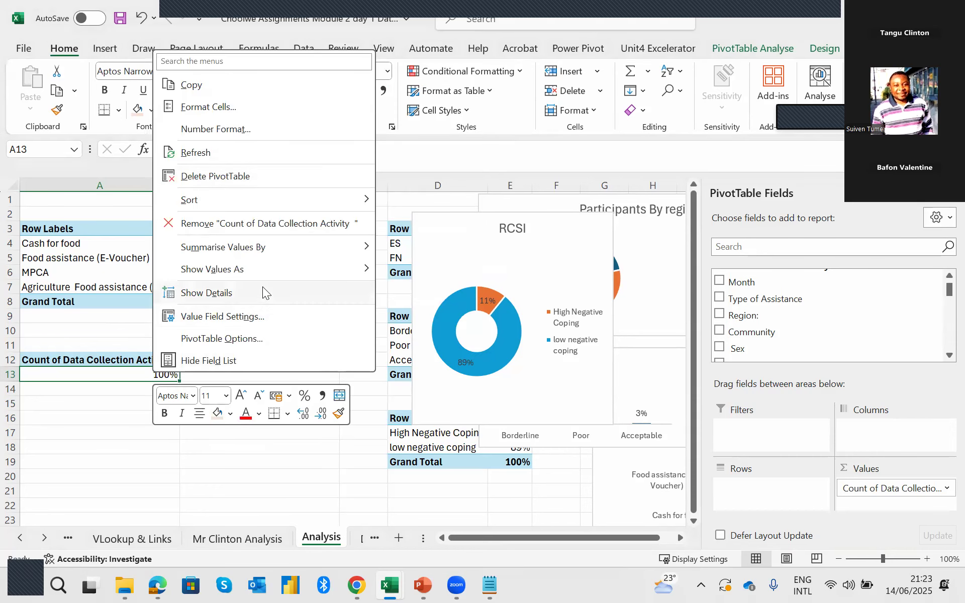
click(298, 290)
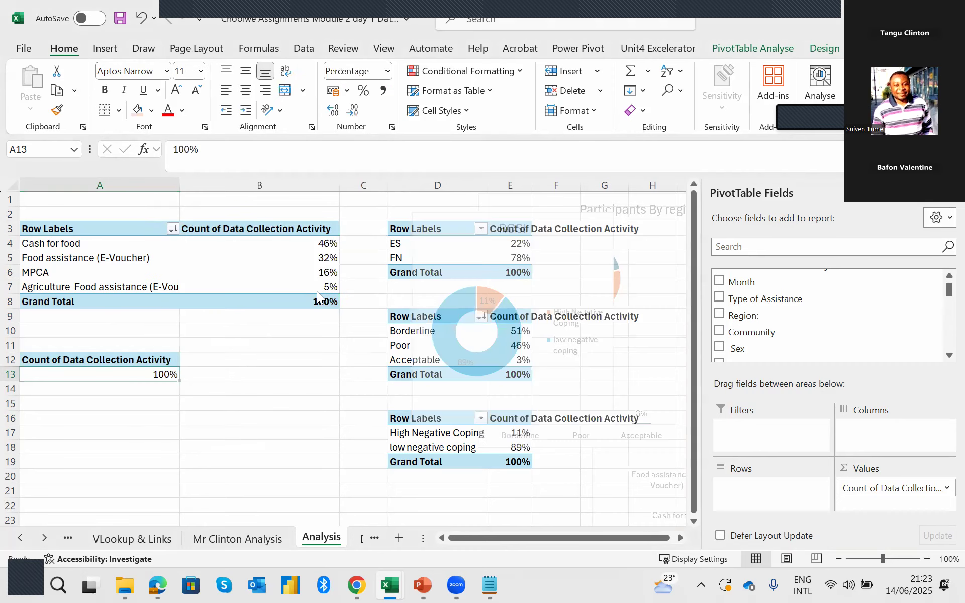
key(ctrl+z)
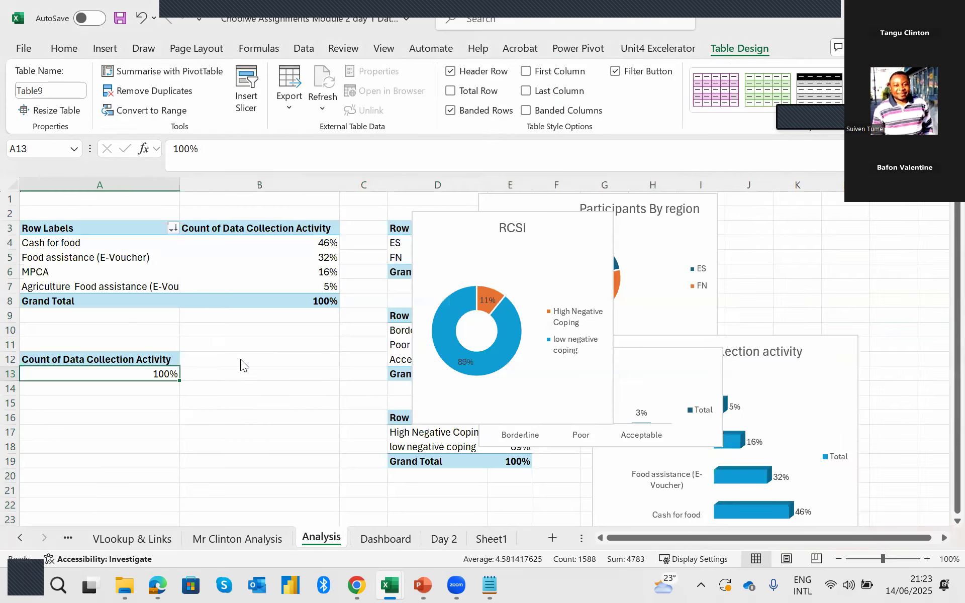
click(243, 438)
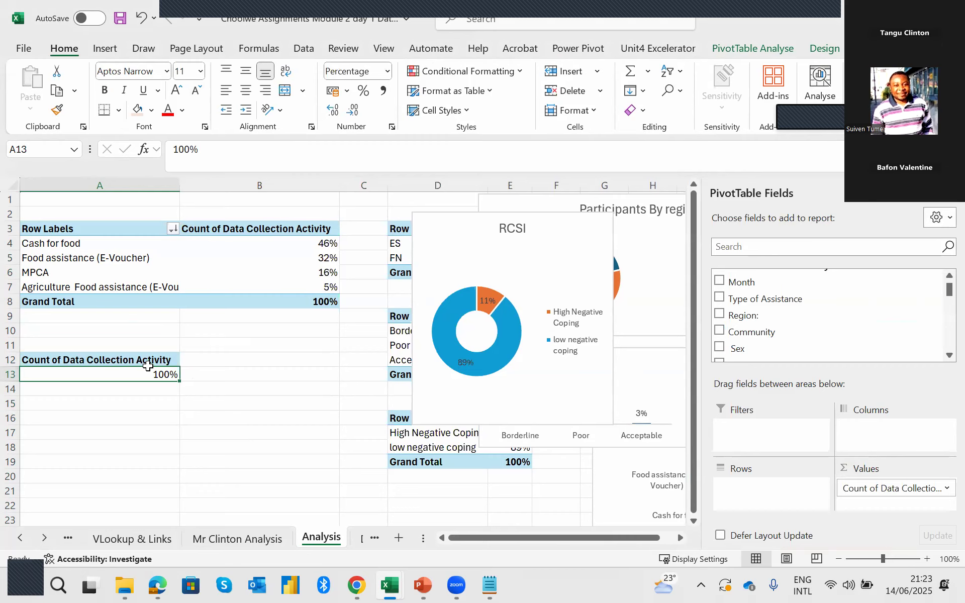
Apply the Number format to the pivot value in A13 and set its values to show with No Calculation.
click(153, 374)
click(377, 75)
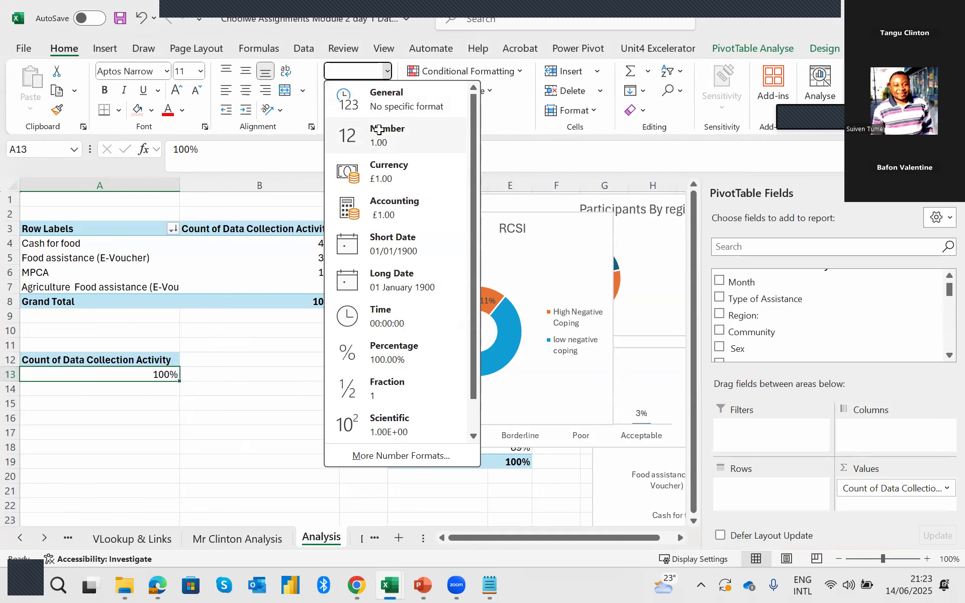
click(379, 132)
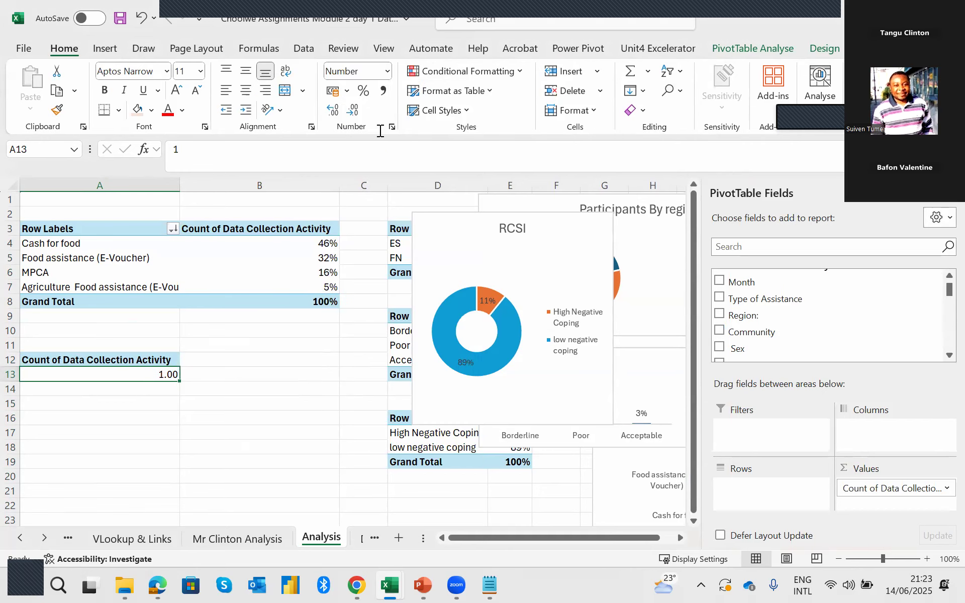
right_click(164, 380)
mouse_move(342, 273)
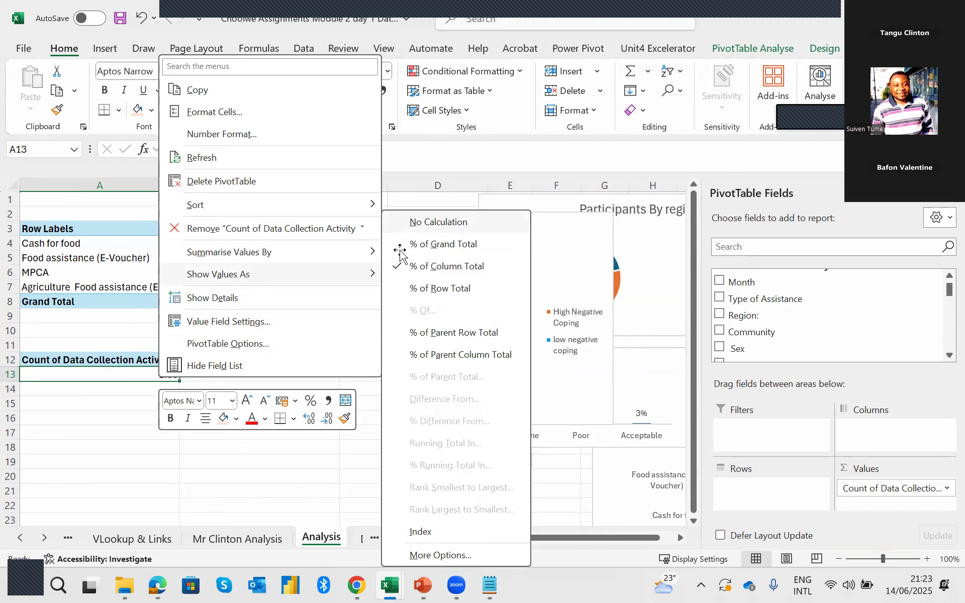
key(Return)
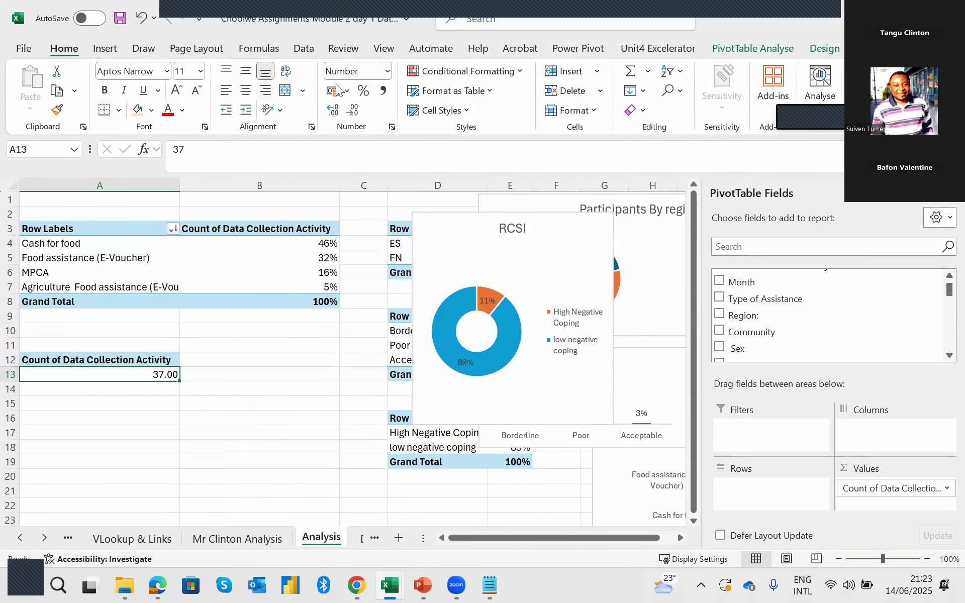
Display the count in A13 as a whole number without decimal places, keeping the Number format.
click(364, 92)
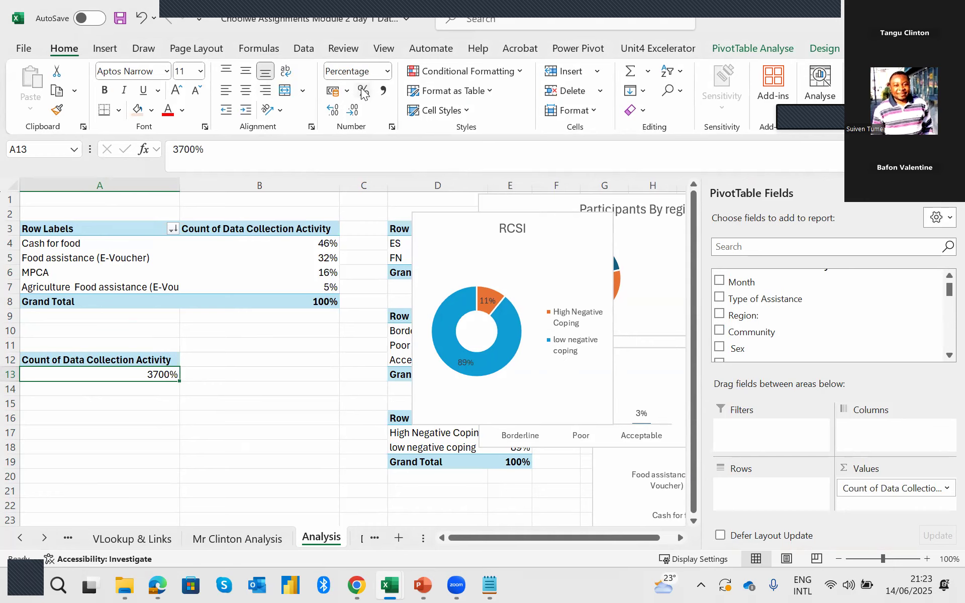
key(ctrl+z)
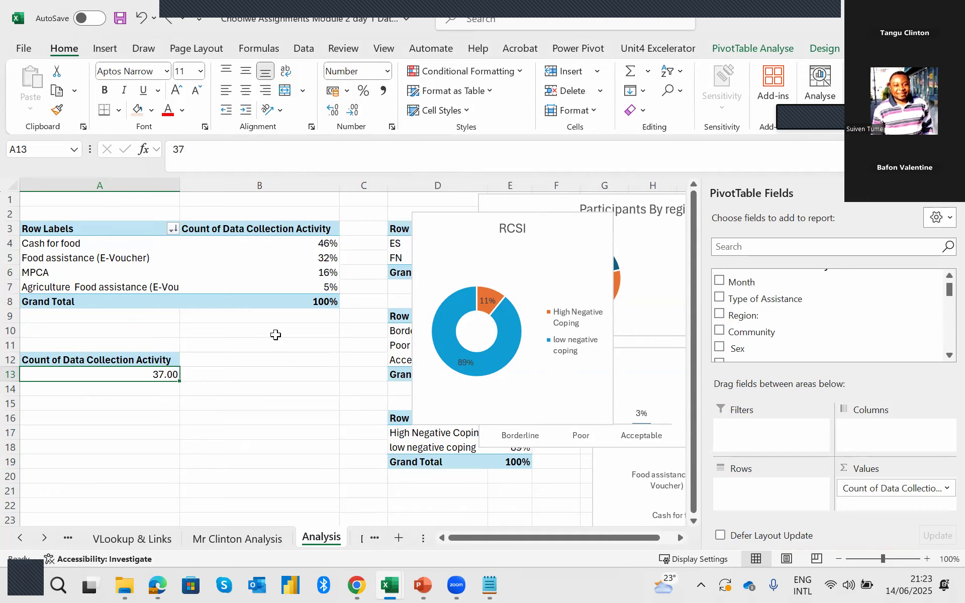
click(352, 111)
click(352, 112)
click(230, 364)
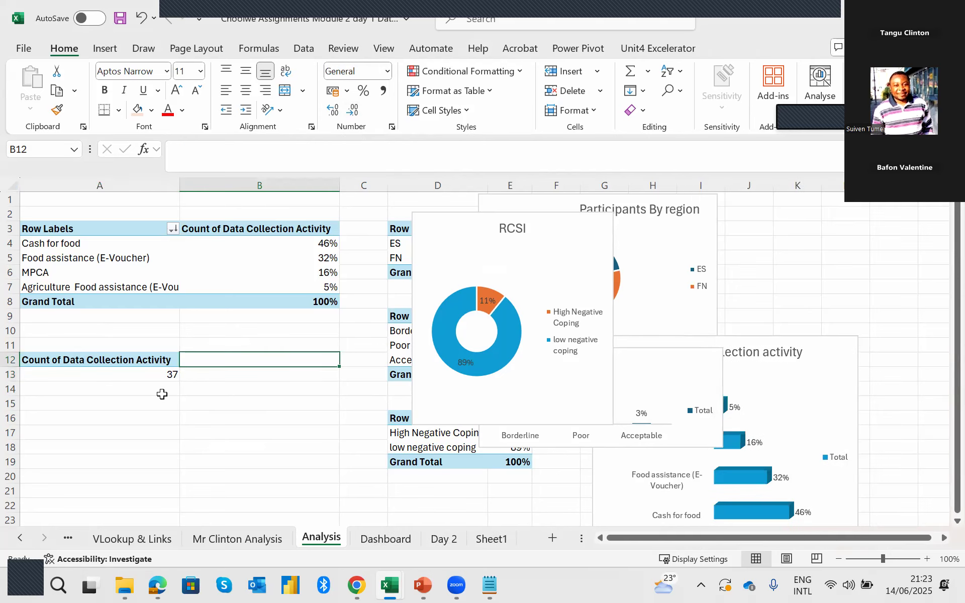
click(155, 376)
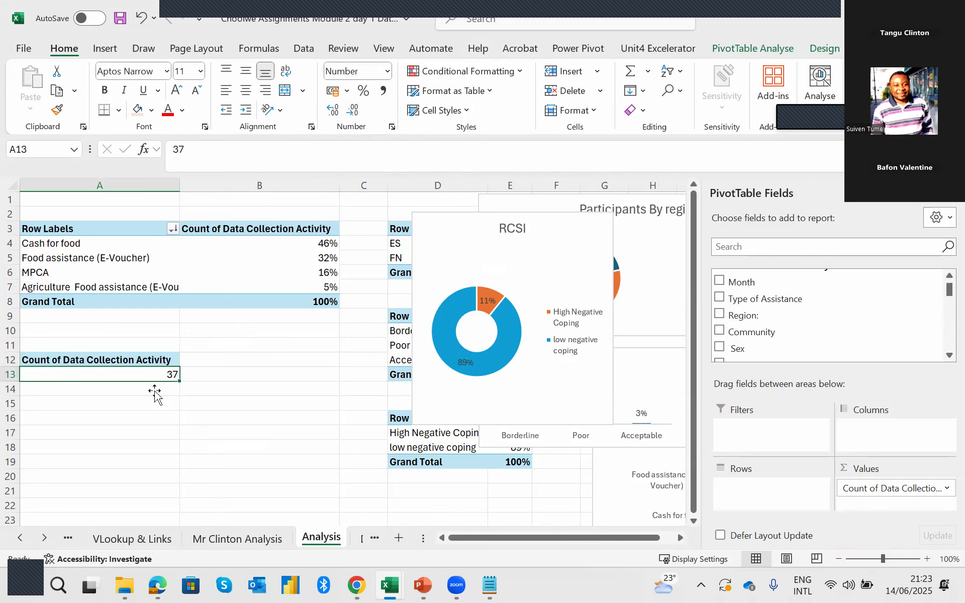
Link Dashboard cell G5 to the count in Analysis A13 with =GETPIVOTDATA("Data Collection Activity ",Analysis!$A$12).
click(364, 545)
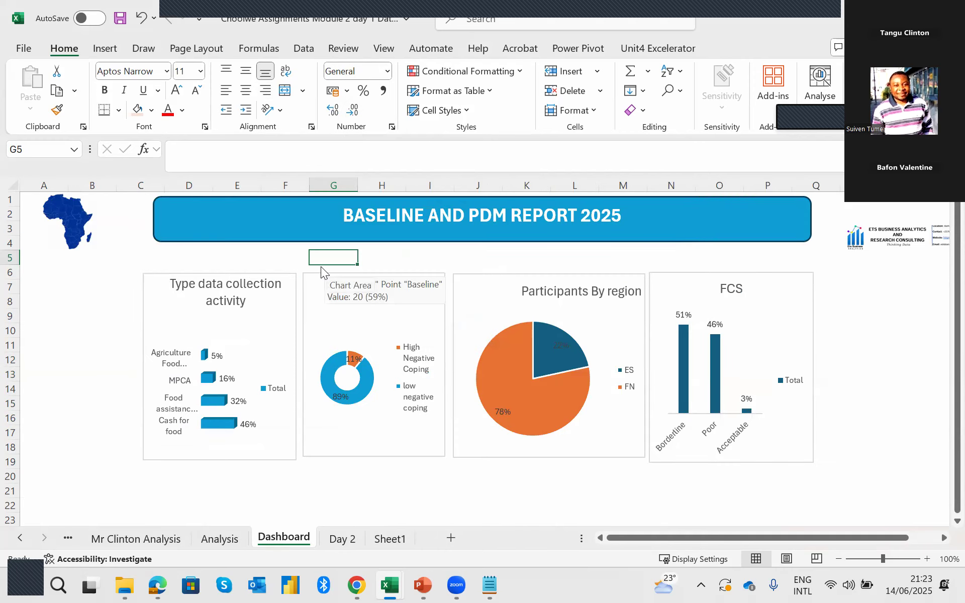
text(=)
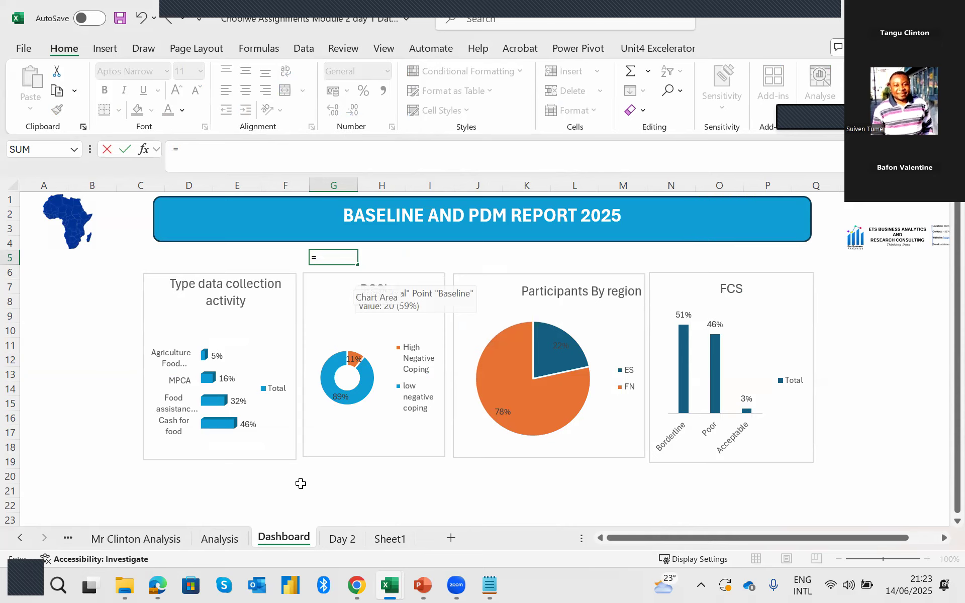
click(221, 538)
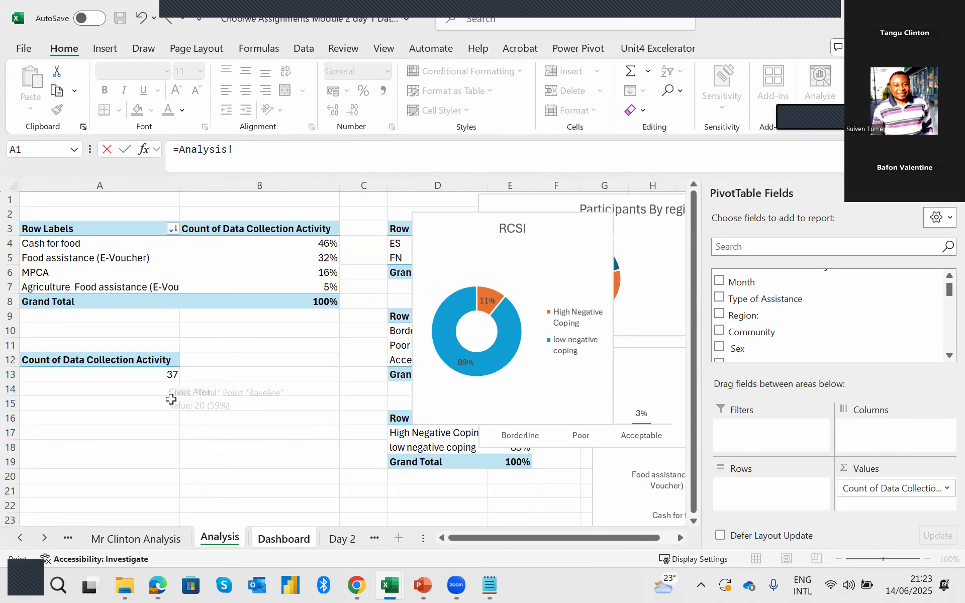
click(169, 373)
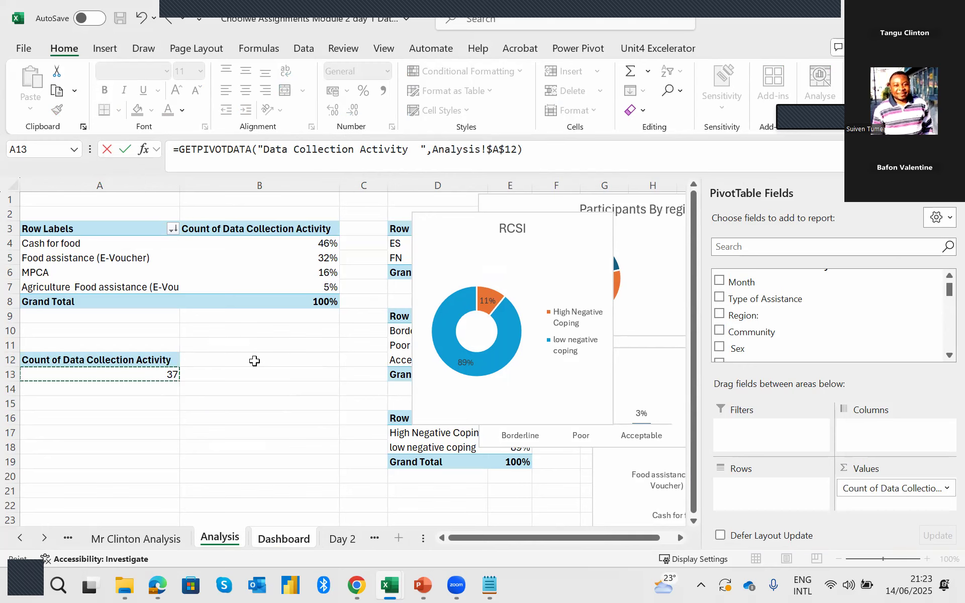
key(Return)
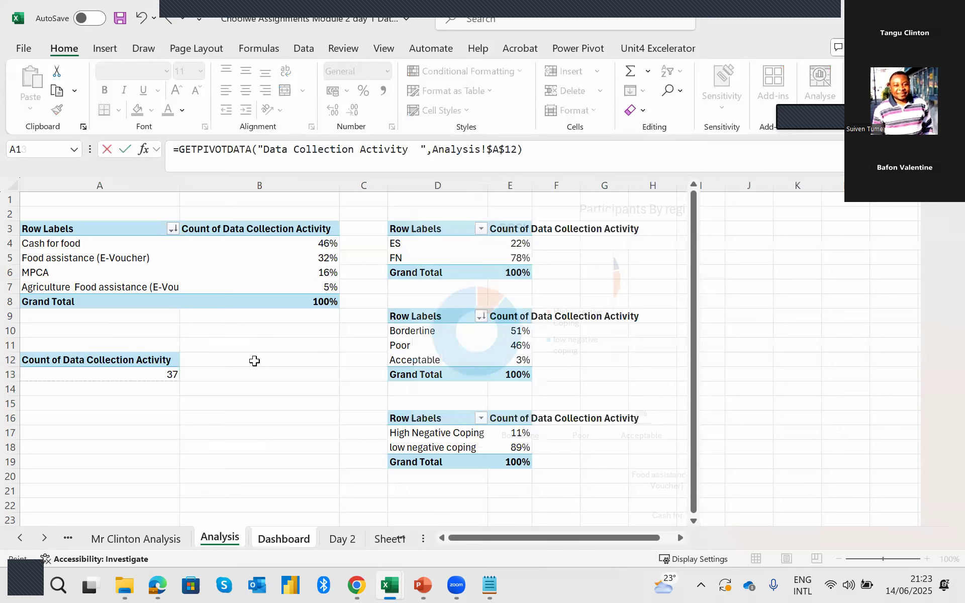
key(Return)
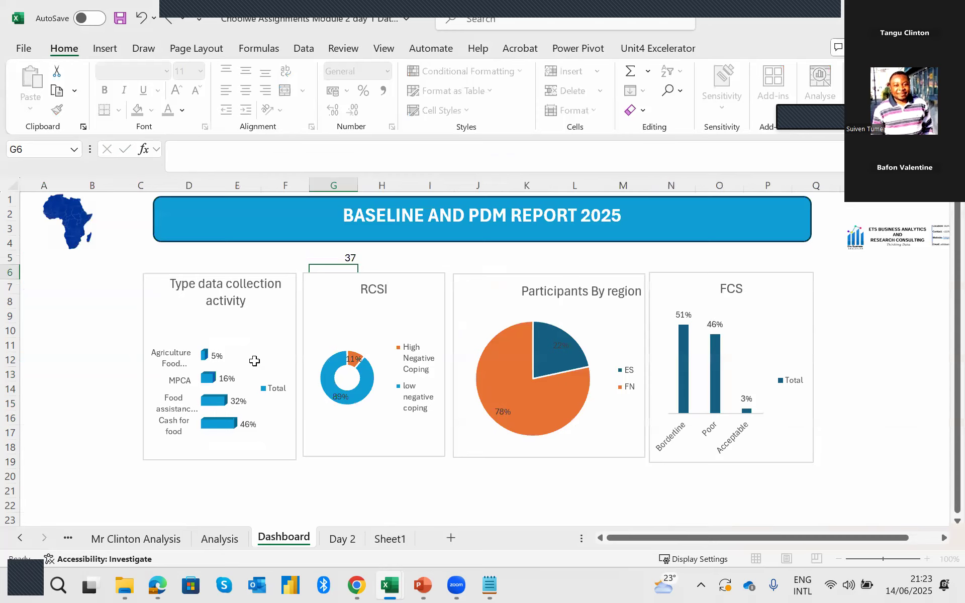
key(Up)
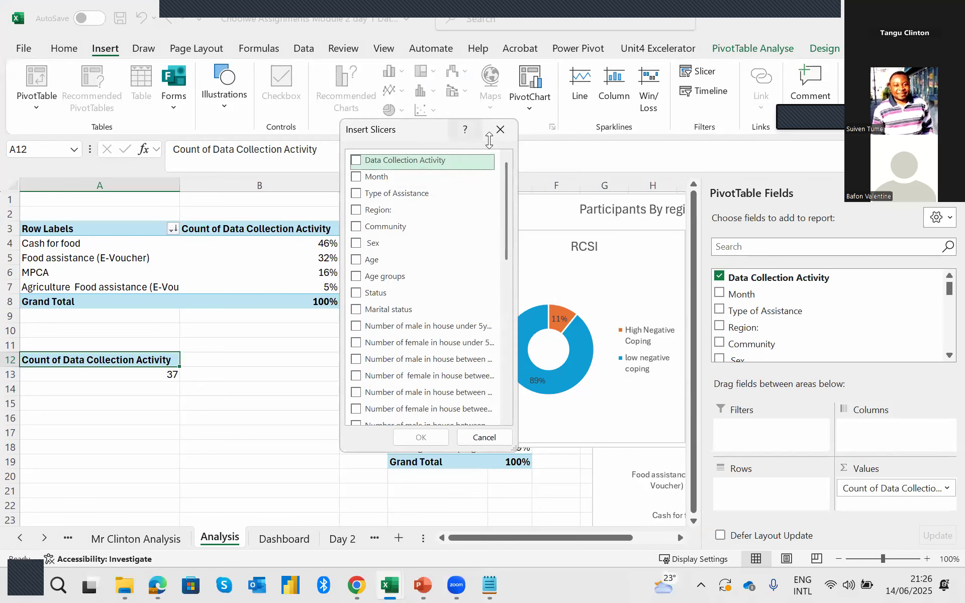
Dismiss the Insert Slicers dialog without choosing a field and select cell B12 on the Analysis sheet.
click(500, 129)
click(282, 358)
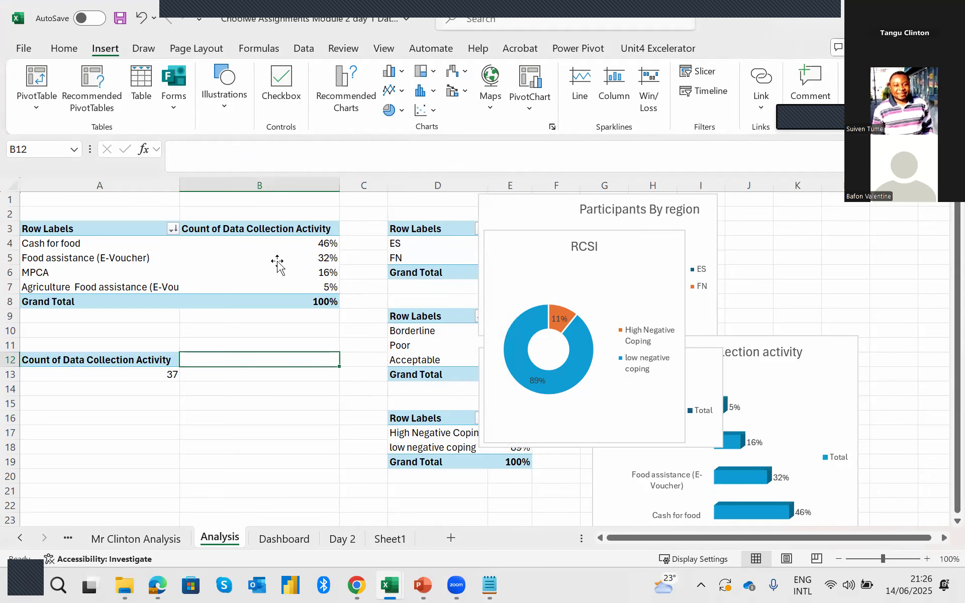
Insert slicers from the type-of-assistance pivot table at A3 for Data Collection Activity, Month, Region, Community, Sex, Age groups and Status.
click(277, 262)
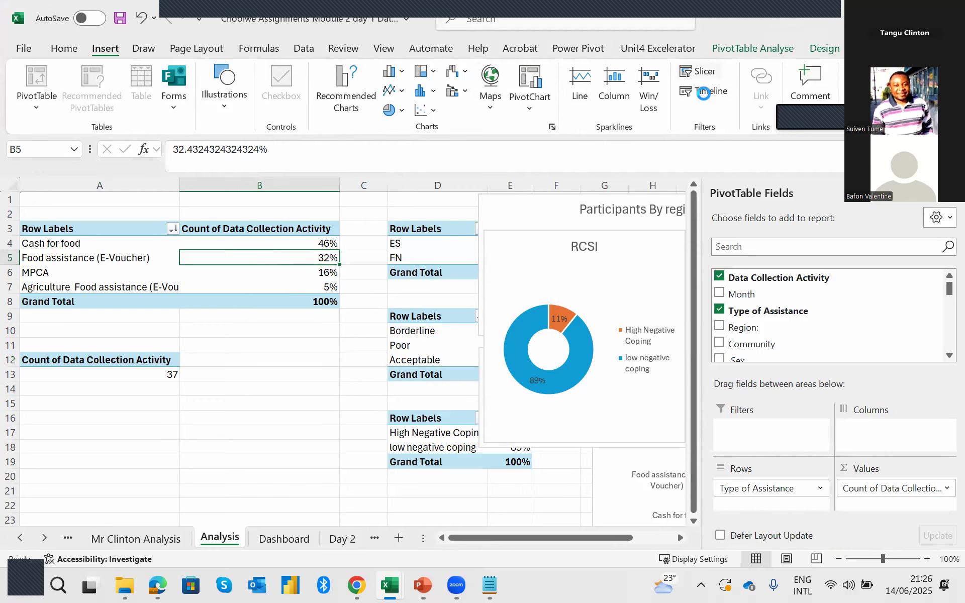
click(704, 71)
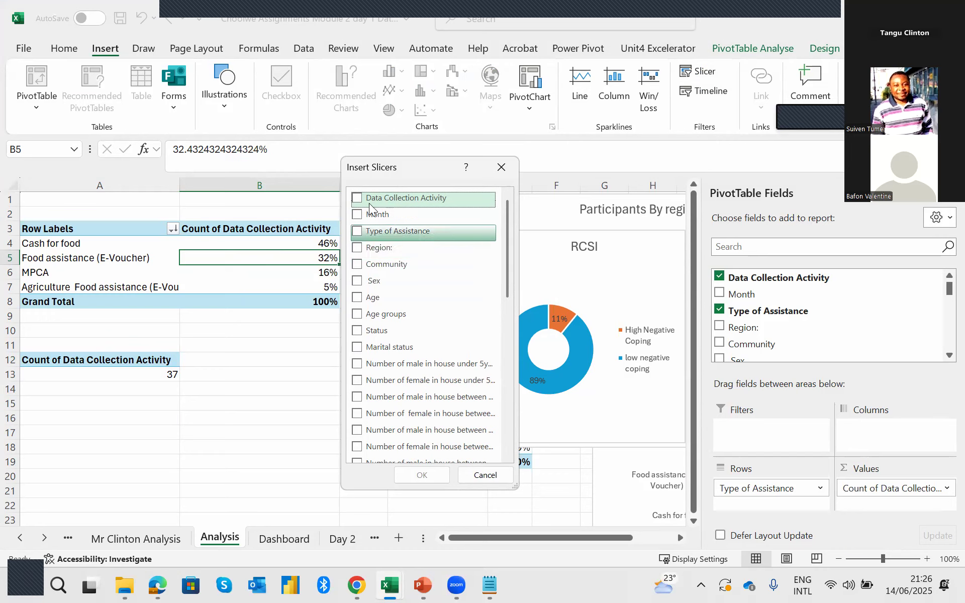
click(361, 215)
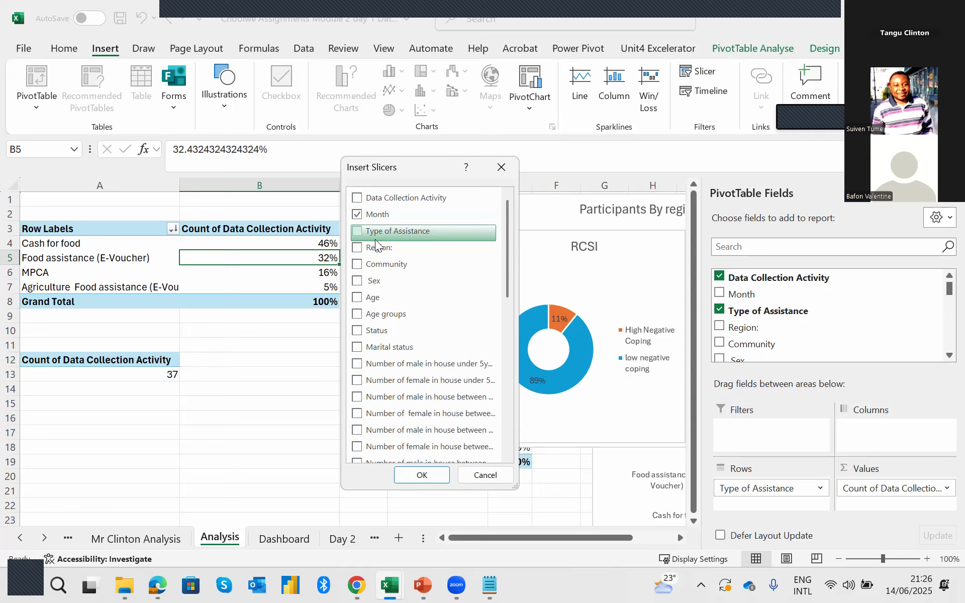
click(377, 247)
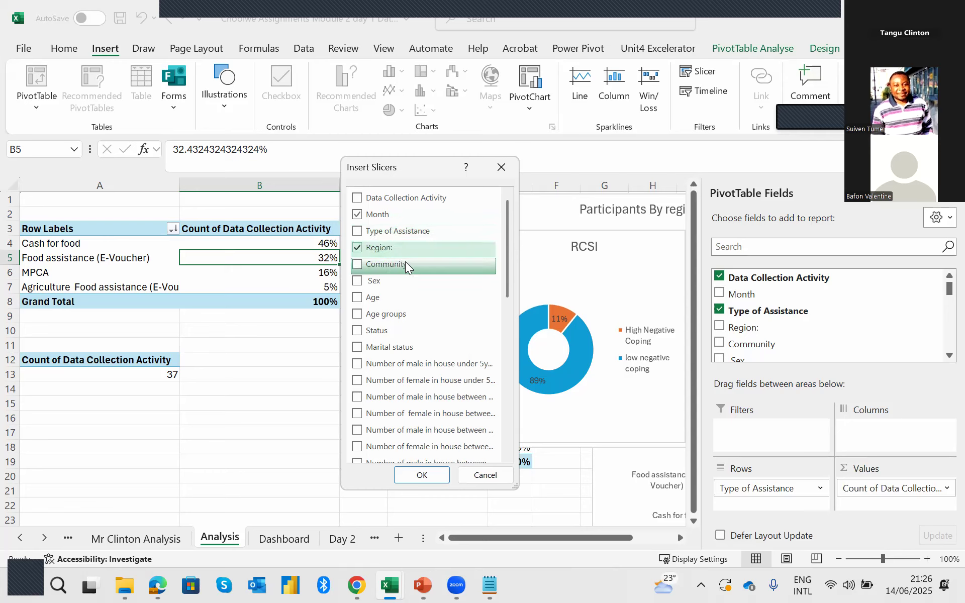
click(360, 265)
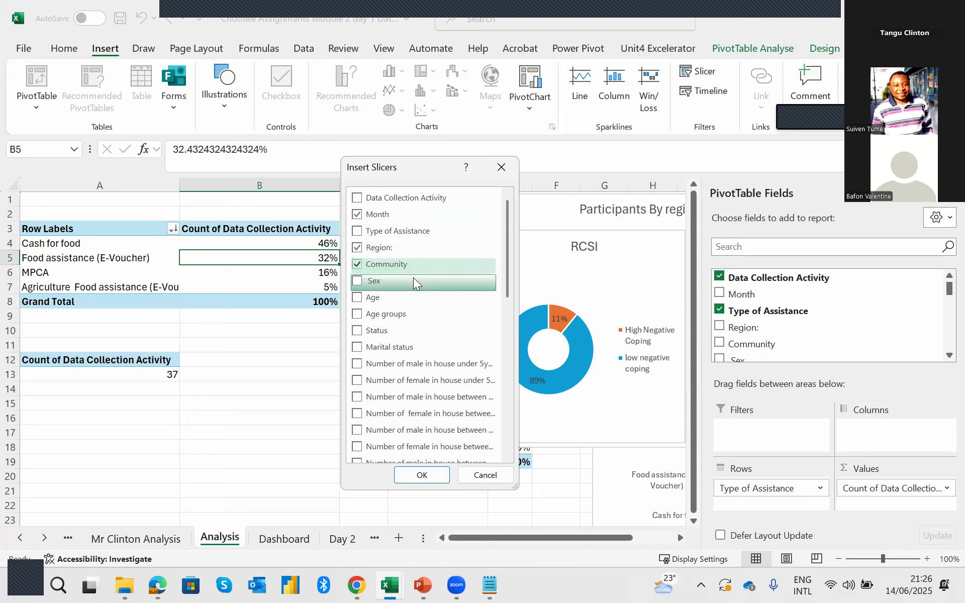
click(360, 282)
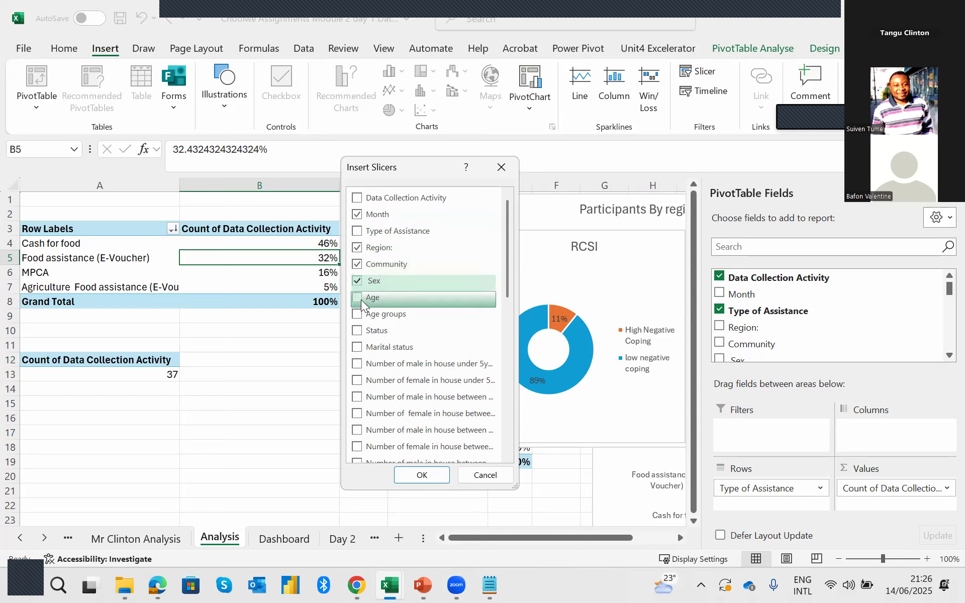
click(358, 313)
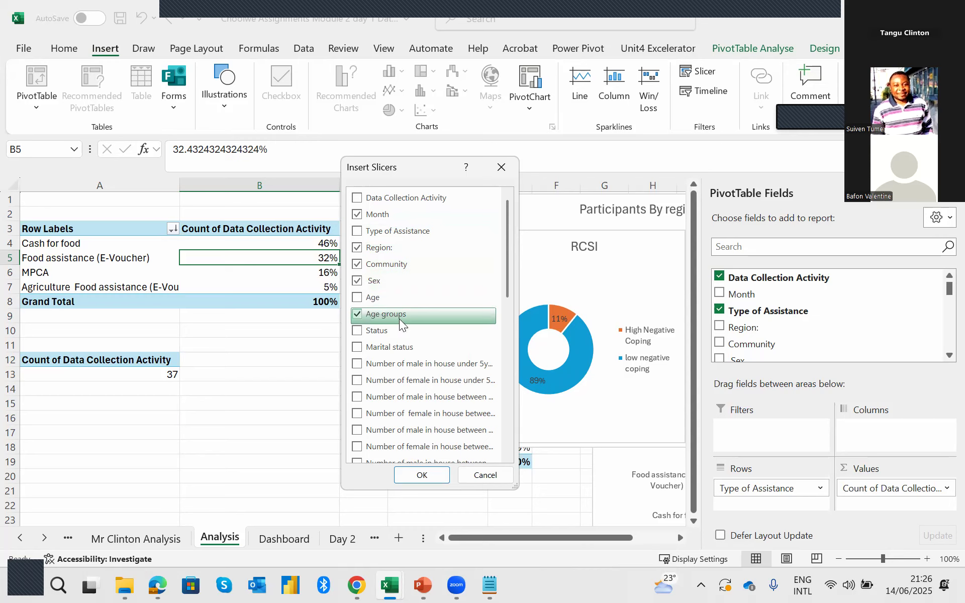
click(363, 334)
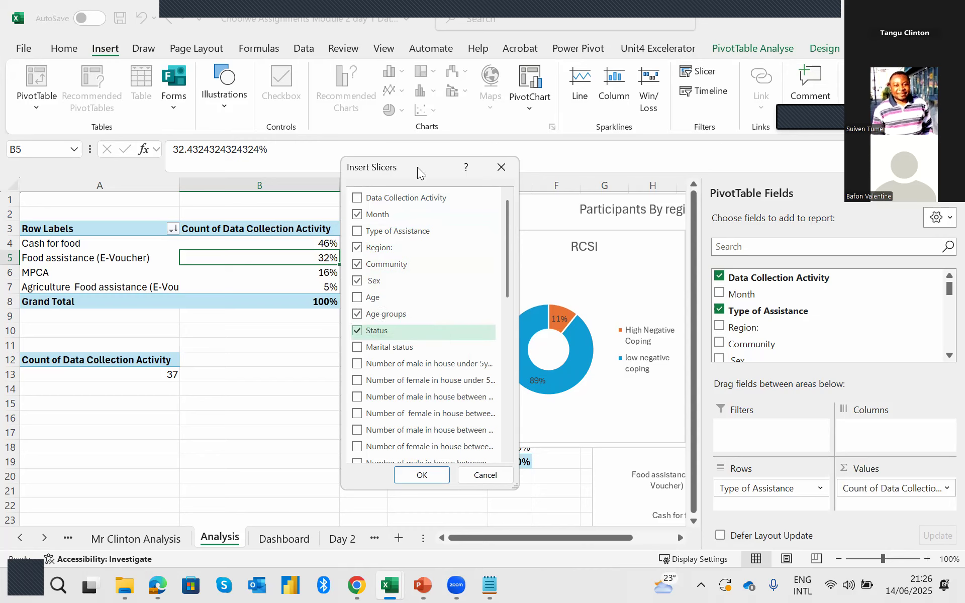
drag(417, 170, 311, 164)
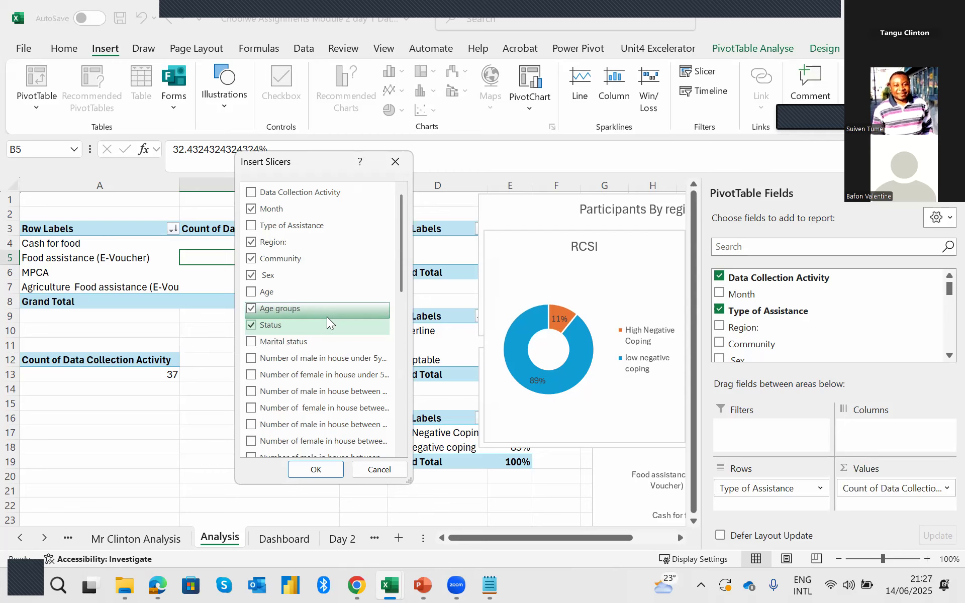
click(305, 327)
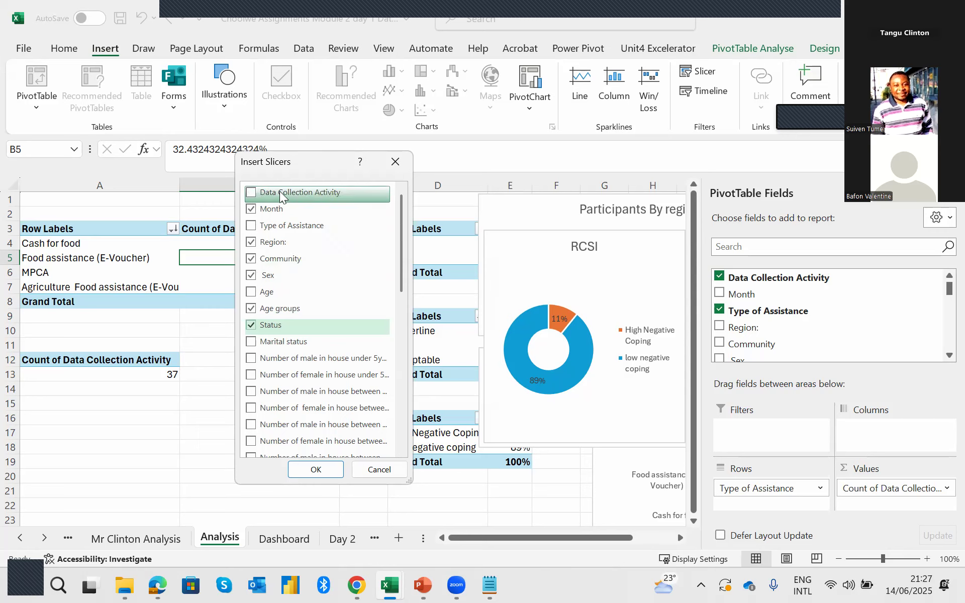
click(251, 193)
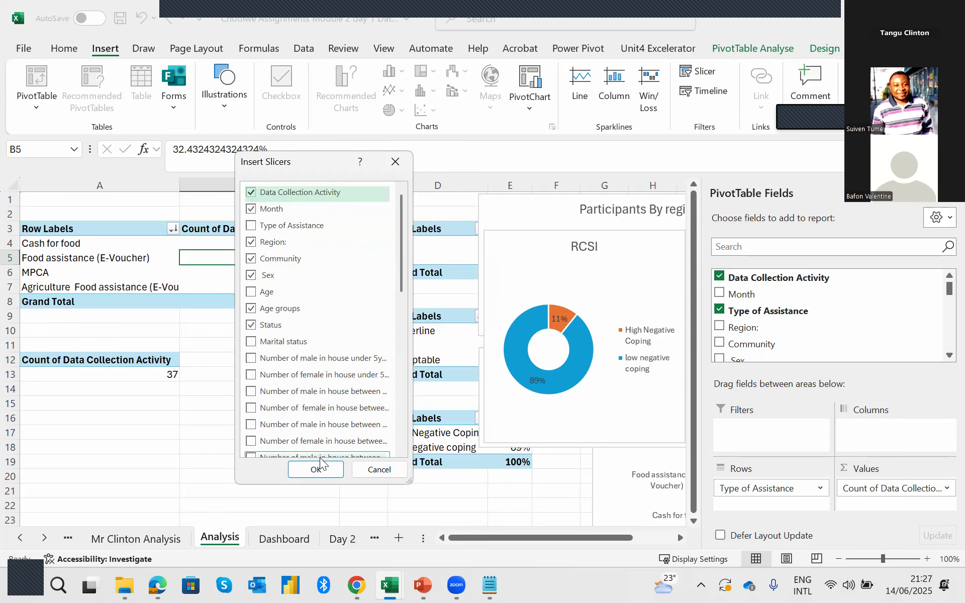
click(321, 473)
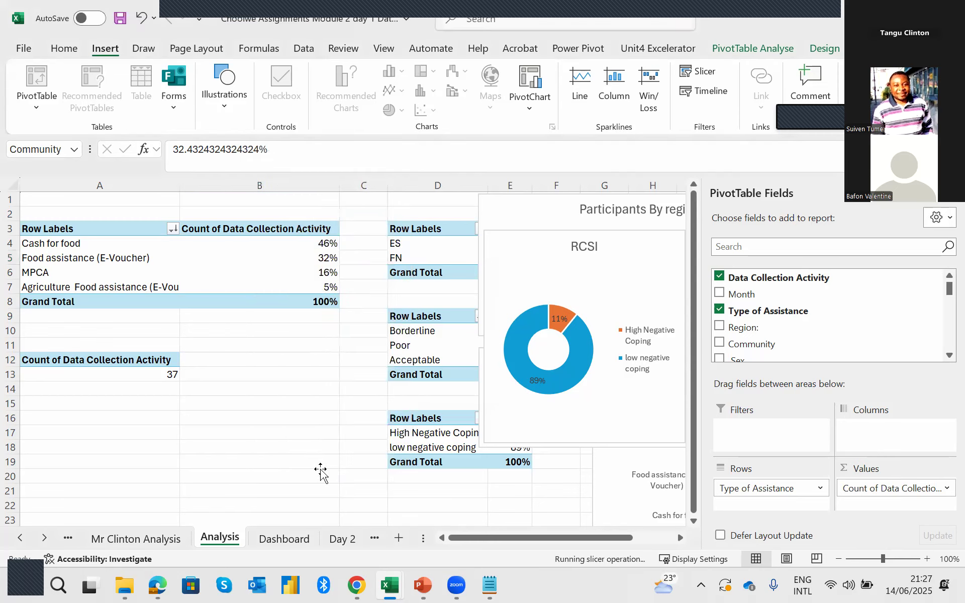
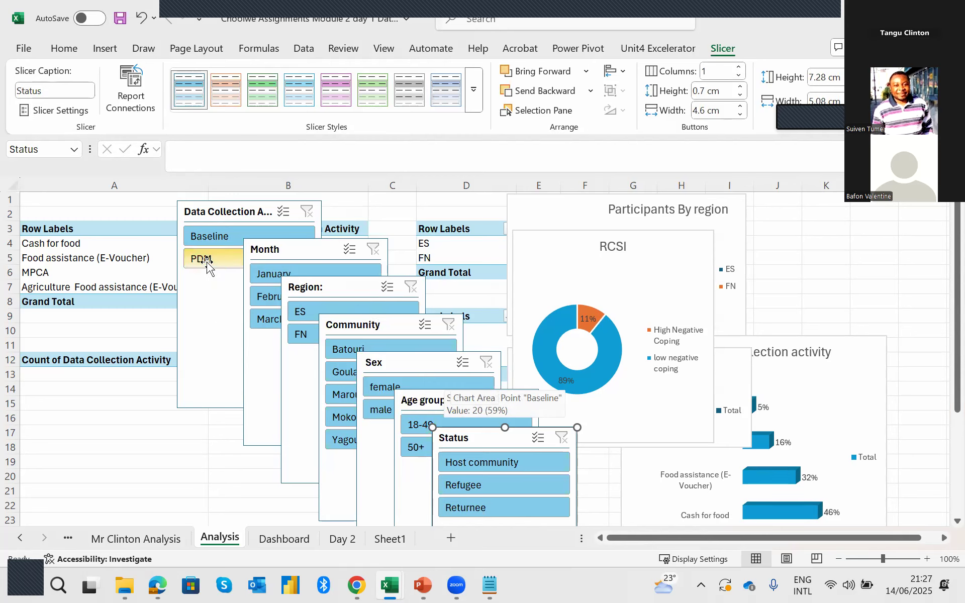
Filter the pivot table to Baseline with its slicer, and spread the Data Collection Activity, Month and Region slicers apart on the Analysis sheet.
click(211, 239)
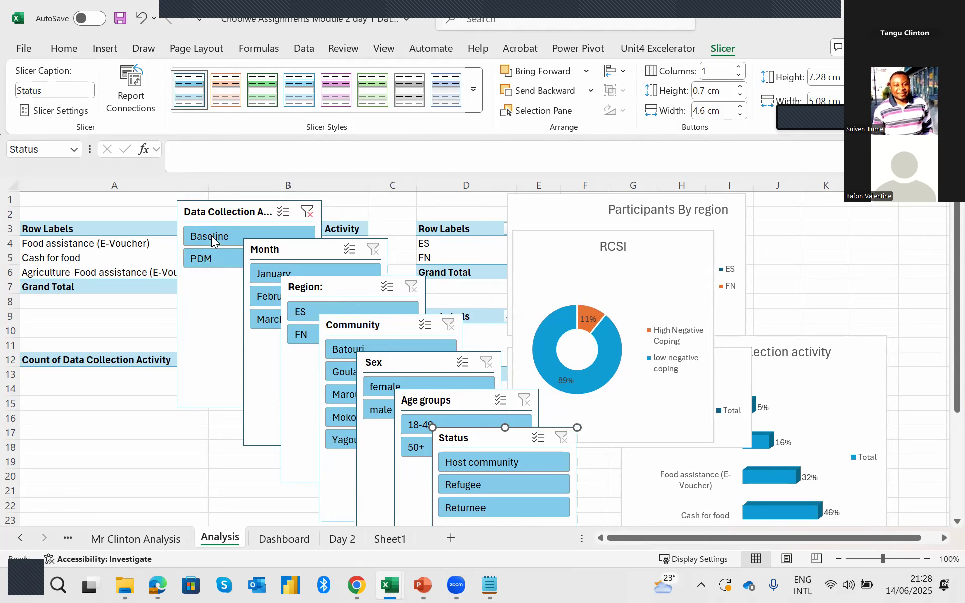
drag(287, 216, 428, 223)
drag(319, 252, 778, 265)
drag(338, 276, 582, 275)
drag(440, 216, 498, 219)
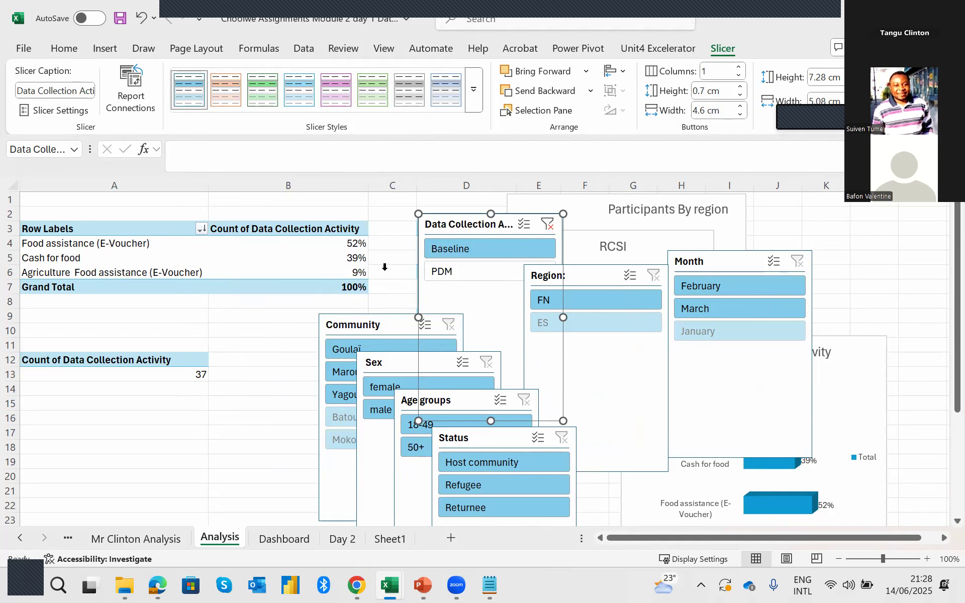
Test the PDM and Baseline filters, move the Data Collection Activity slicer over column A, and restore both activities.
click(455, 274)
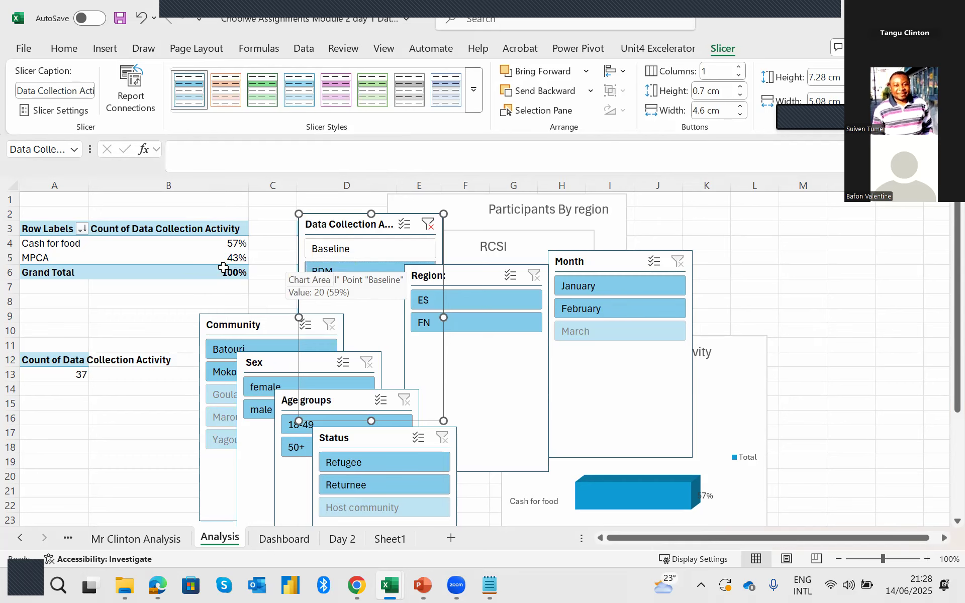
drag(169, 206, 118, 226)
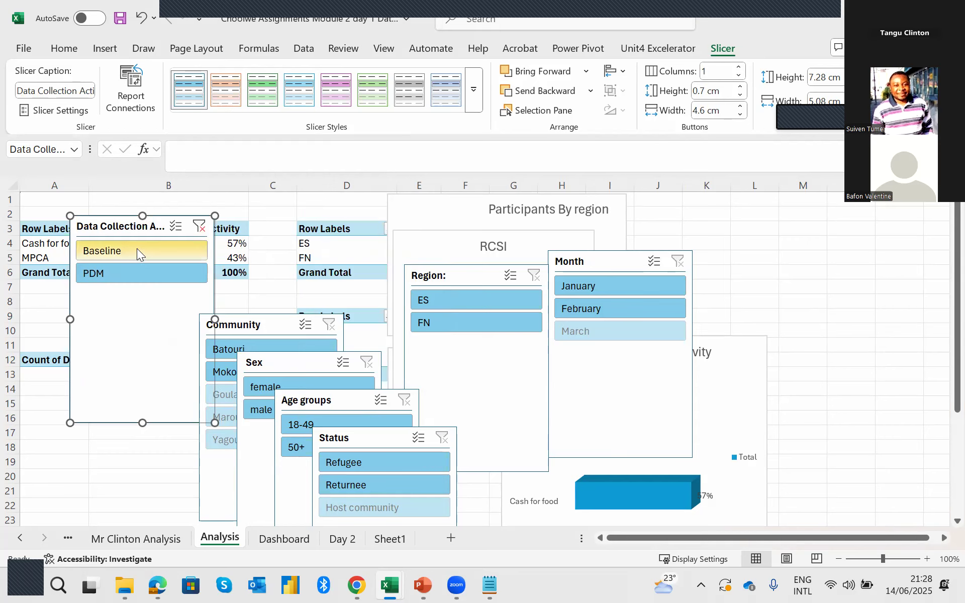
click(132, 267)
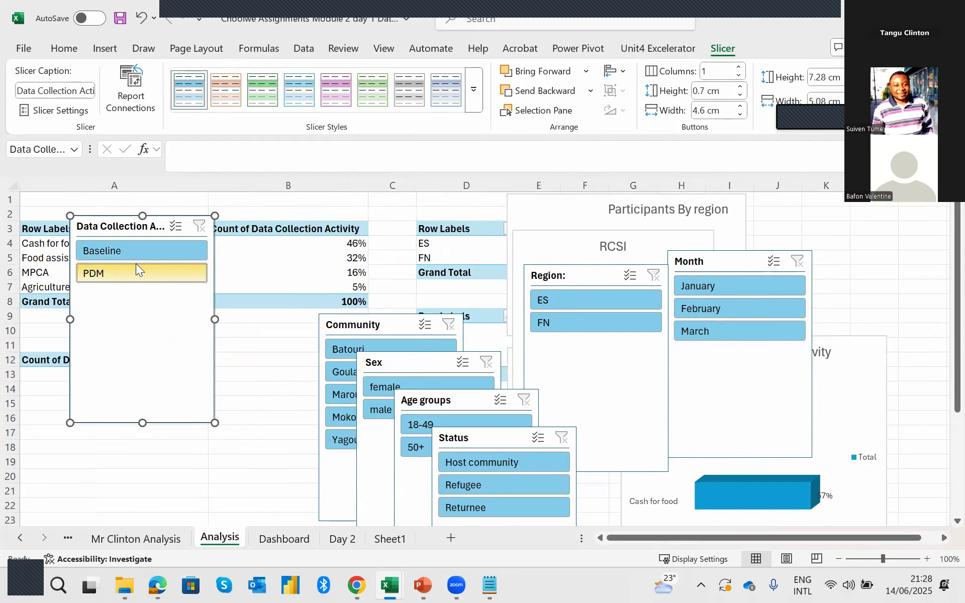
click(153, 257)
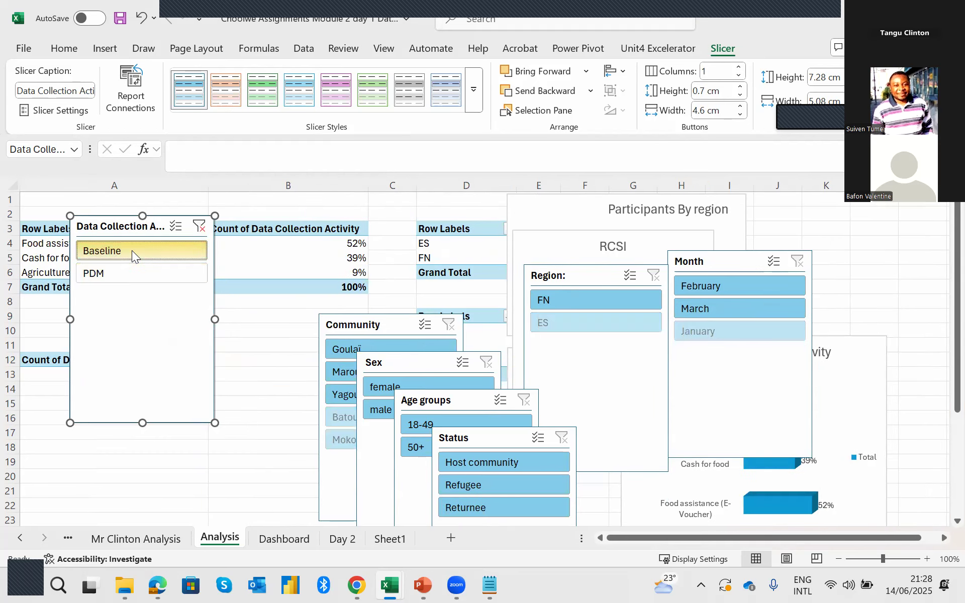
click(132, 276)
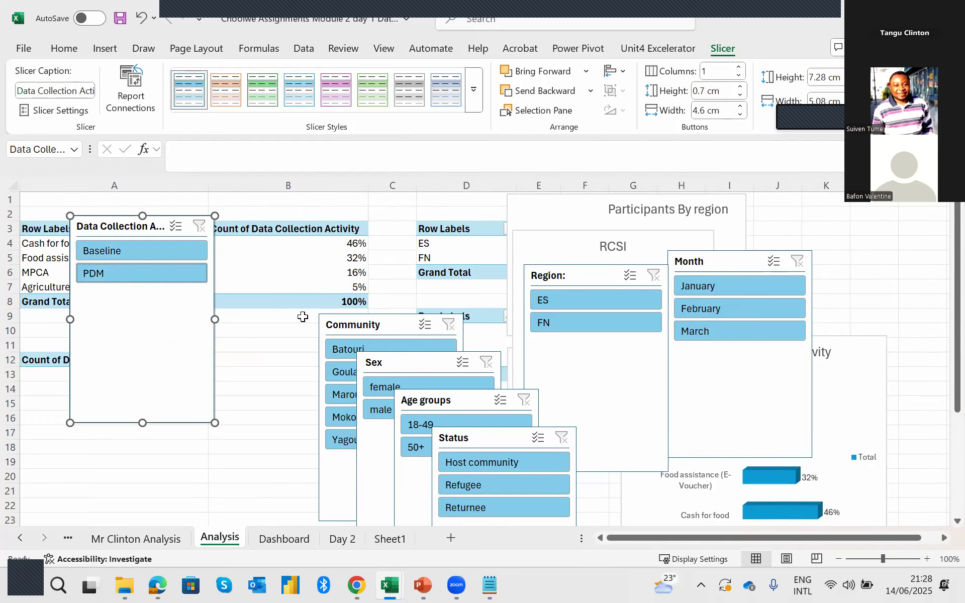
Place the Community and Sex slicers in a row beside the Data Collection Activity slicer.
drag(338, 311, 238, 216)
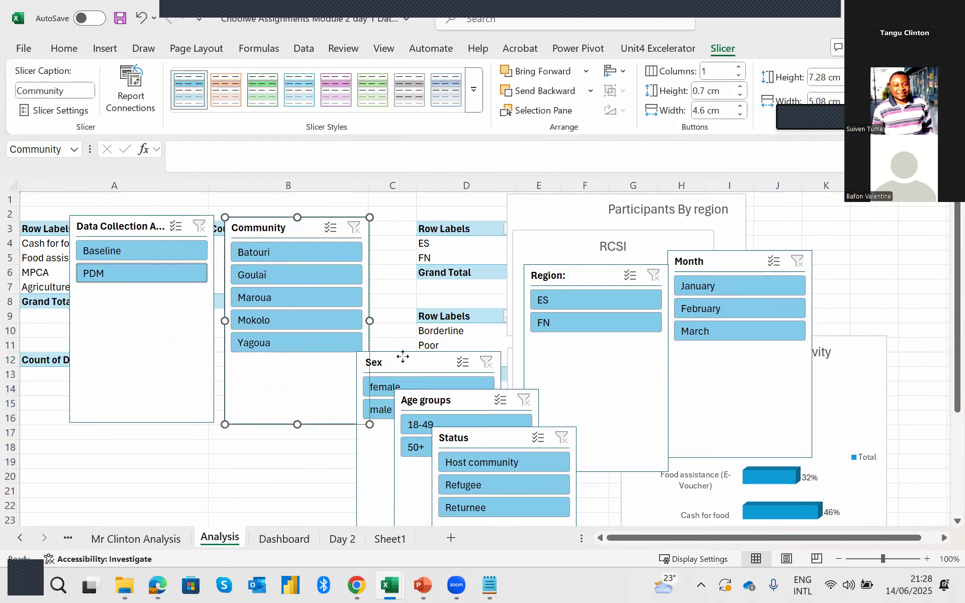
drag(403, 357, 422, 227)
Shorten the Data Collection Activity, Community and Sex slicers to fit their items, and move Age groups beneath Data Collection Activity.
click(164, 361)
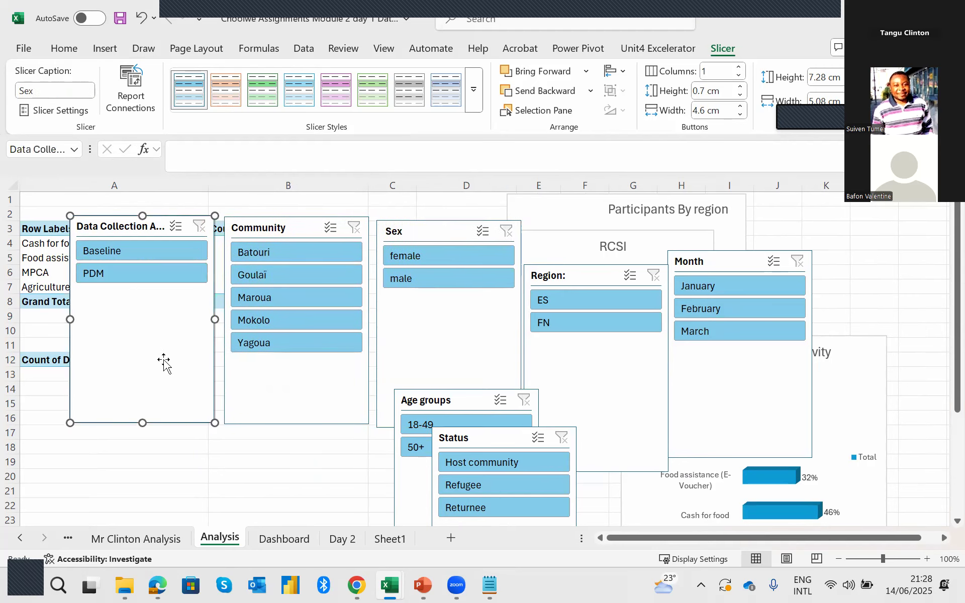
drag(143, 423, 159, 292)
click(288, 424)
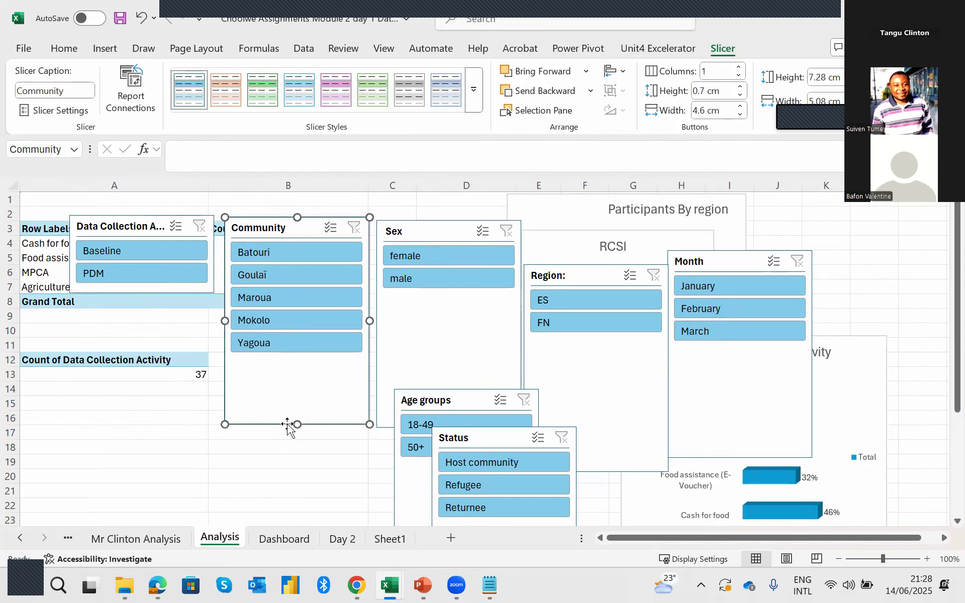
drag(297, 425, 328, 361)
click(392, 418)
drag(447, 424, 455, 294)
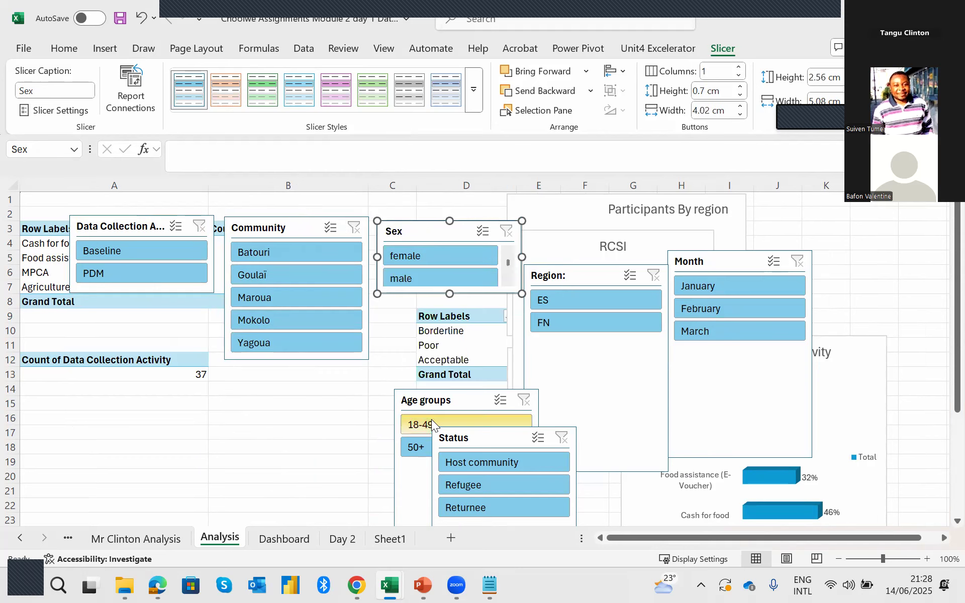
drag(419, 401, 111, 315)
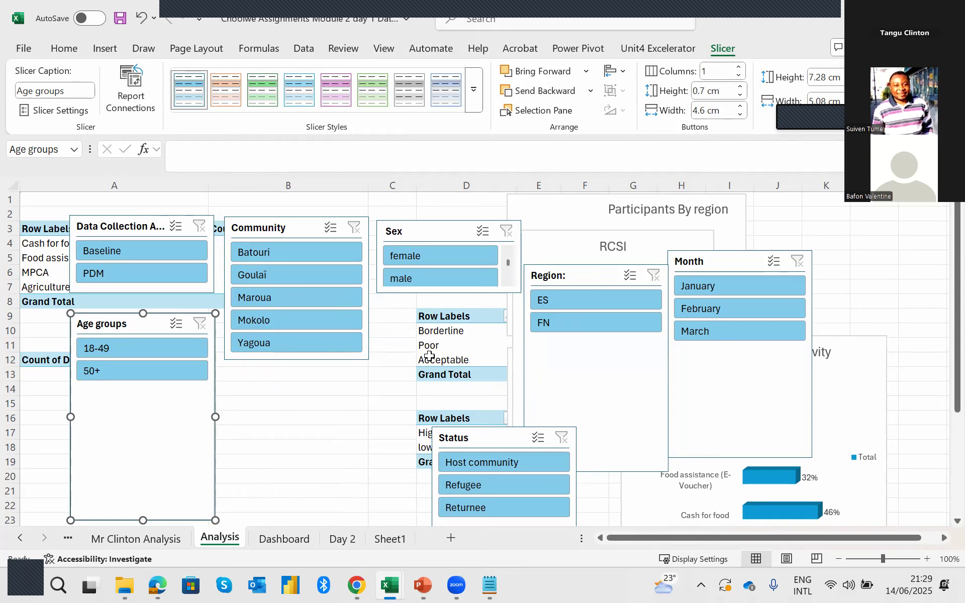
Select all seven slicers together and set their height to 3.4 cm.
ctrl+click(133, 223)
ctrl+click(297, 232)
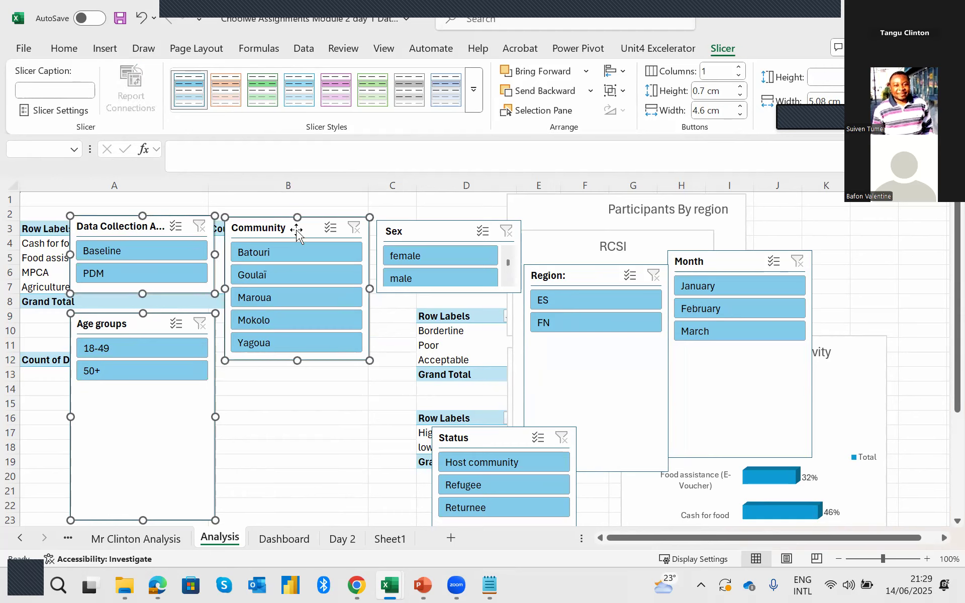
ctrl+click(404, 233)
ctrl+click(482, 437)
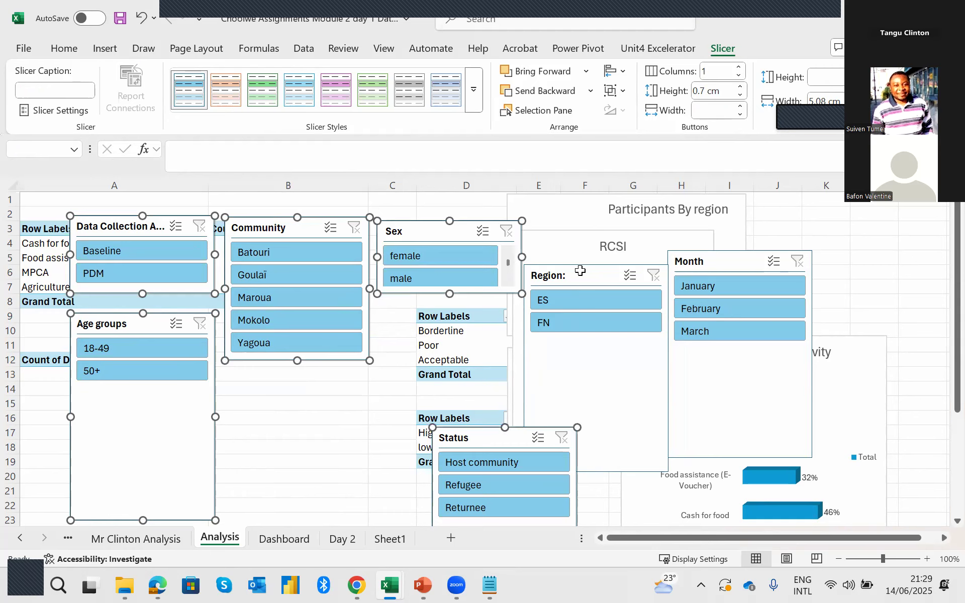
ctrl+click(581, 260)
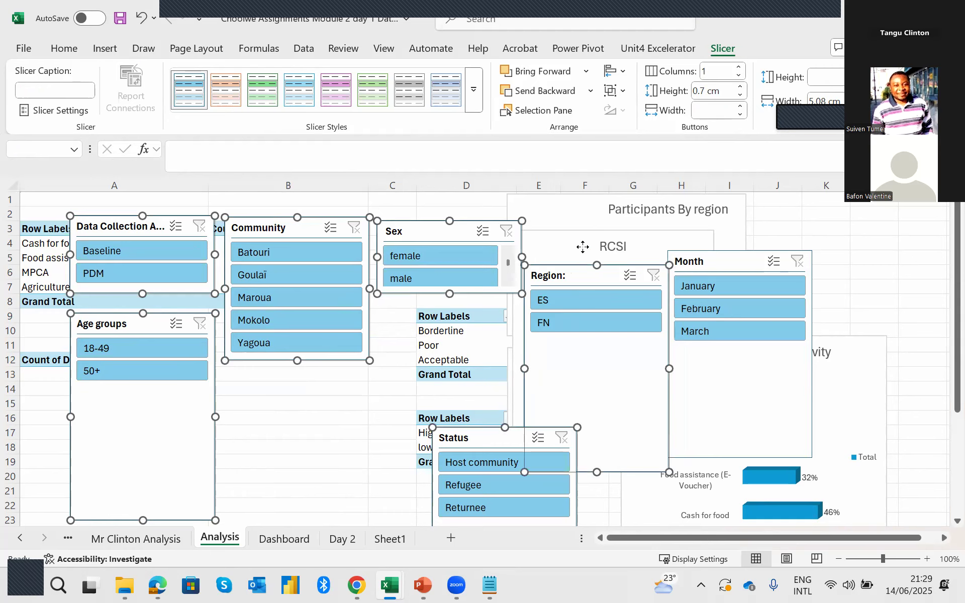
ctrl+click(693, 262)
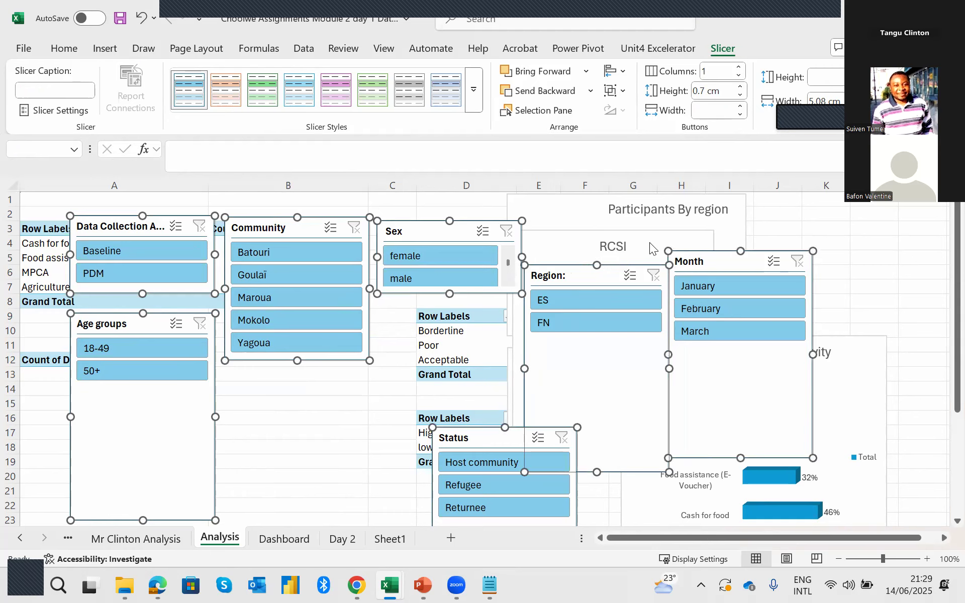
click(856, 74)
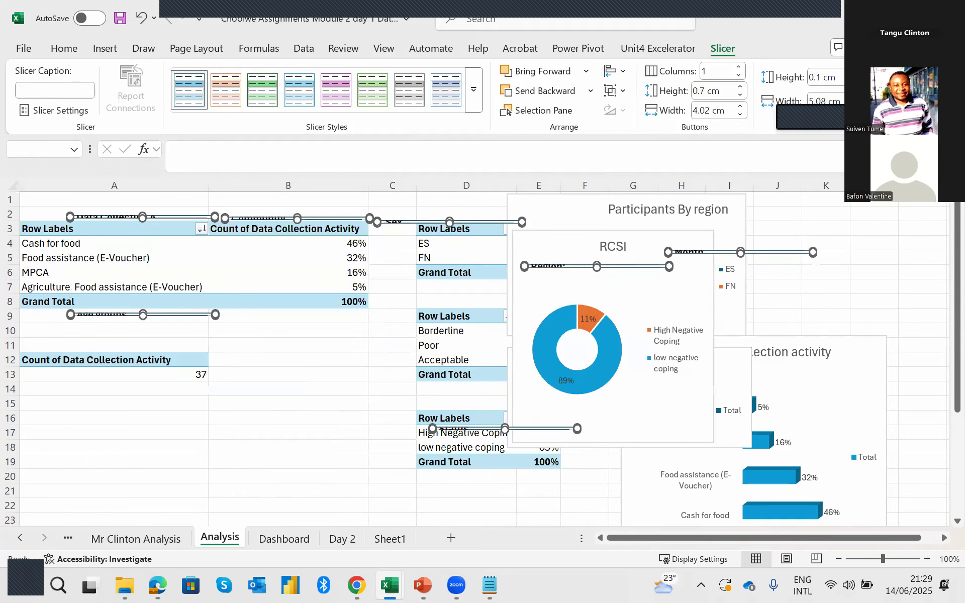
click(856, 74)
click(856, 74)
click(856, 74)
click(856, 74)
click(856, 74)
click(856, 74)
click(856, 74)
click(857, 74)
click(856, 74)
click(856, 73)
click(856, 74)
click(856, 73)
click(857, 74)
click(857, 74)
double_click(856, 74)
double_click(857, 74)
click(856, 73)
click(856, 74)
click(857, 73)
click(856, 74)
click(856, 74)
click(856, 74)
click(857, 74)
click(856, 74)
click(856, 74)
click(856, 74)
click(856, 74)
click(856, 74)
click(856, 73)
click(856, 74)
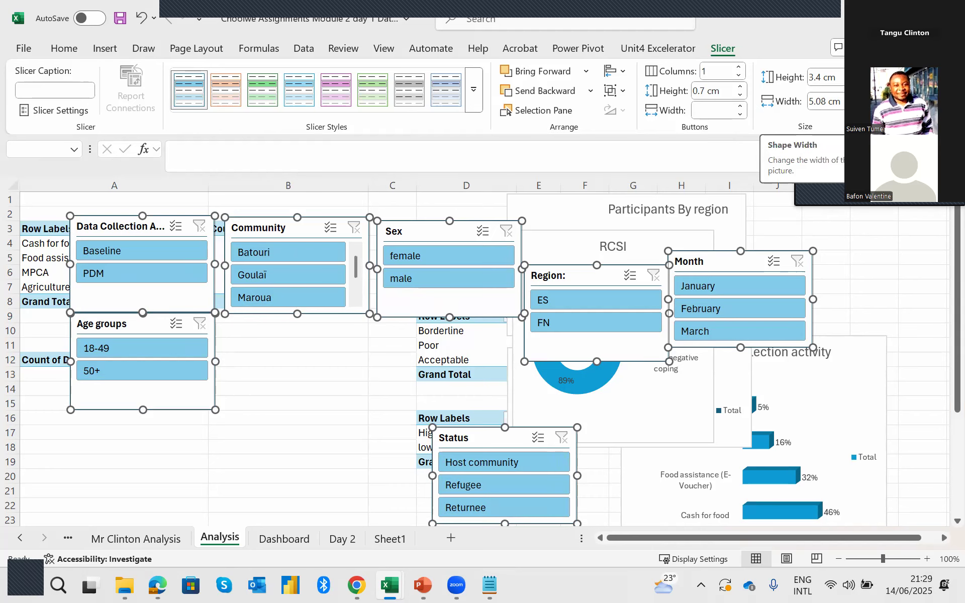
Set the width of all selected slicers to 3.8 cm.
click(853, 98)
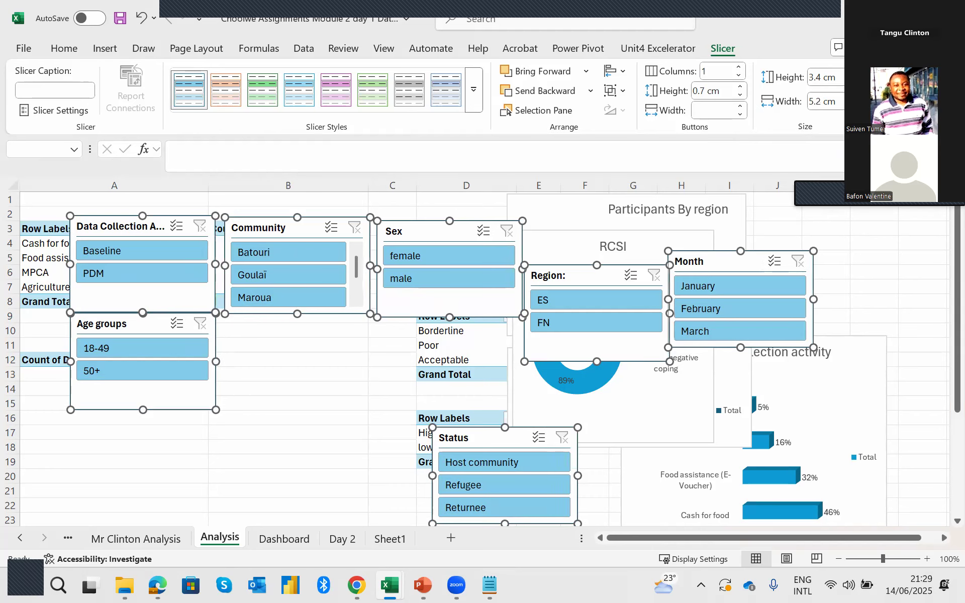
click(853, 98)
click(854, 105)
click(853, 106)
click(853, 105)
click(853, 105)
click(853, 106)
click(853, 106)
click(853, 106)
click(853, 105)
click(854, 106)
click(853, 106)
click(854, 105)
click(854, 106)
click(853, 106)
click(853, 106)
click(853, 105)
click(853, 106)
click(853, 105)
click(853, 106)
click(853, 106)
click(853, 106)
click(853, 106)
click(853, 105)
click(853, 106)
click(853, 98)
click(853, 98)
click(853, 97)
click(853, 98)
click(853, 97)
click(853, 97)
click(853, 97)
click(853, 97)
click(853, 97)
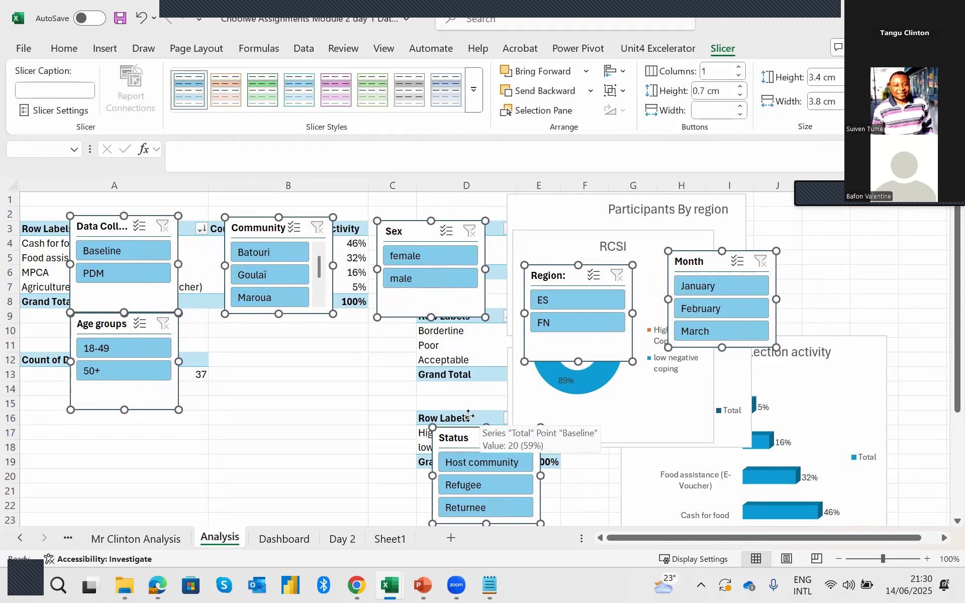
Cut the seven selected slicers from the Analysis sheet and paste them at cell D21 on the Dashboard sheet, below the charts.
drag(468, 420, 514, 434)
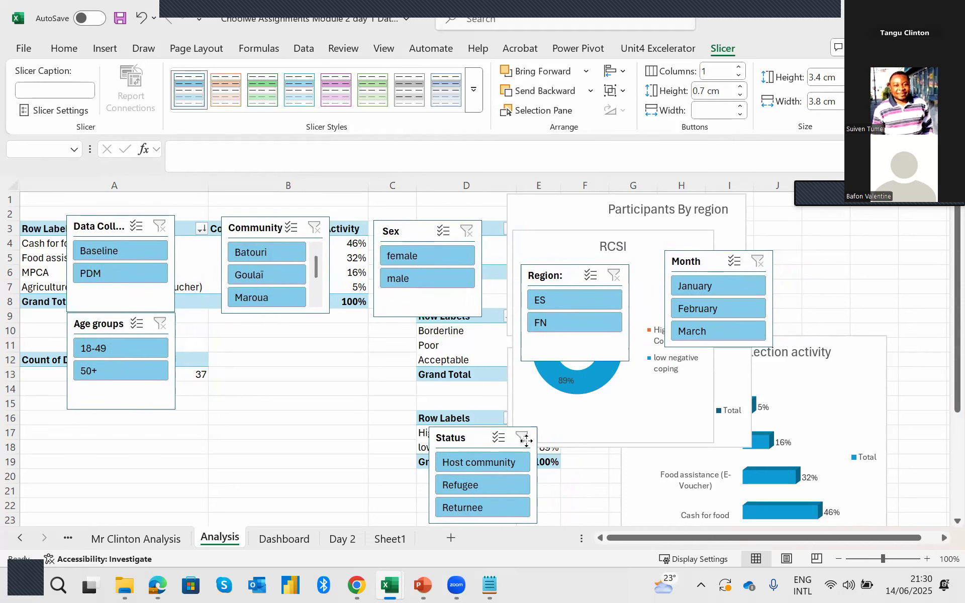
drag(427, 410, 496, 426)
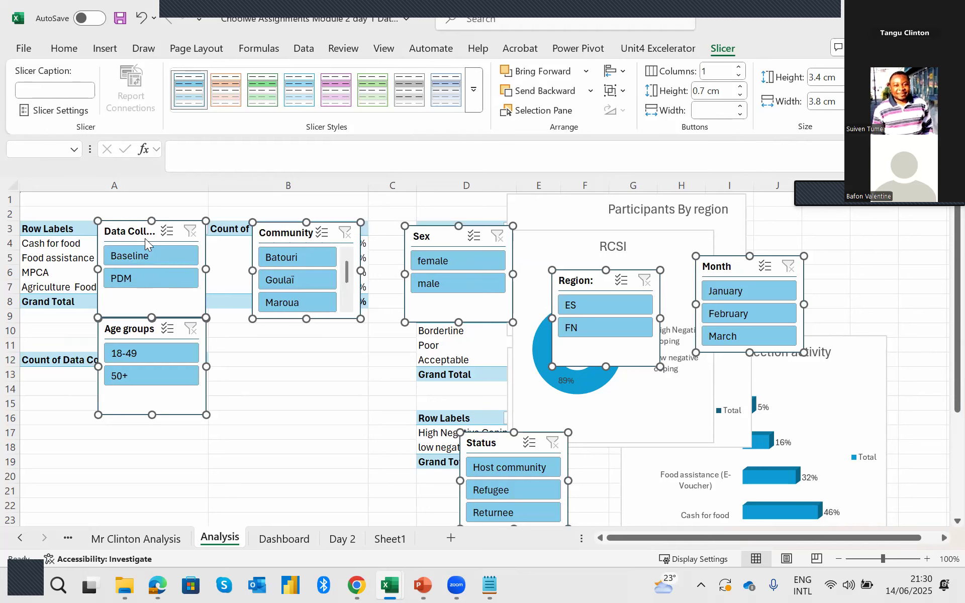
right_click(129, 235)
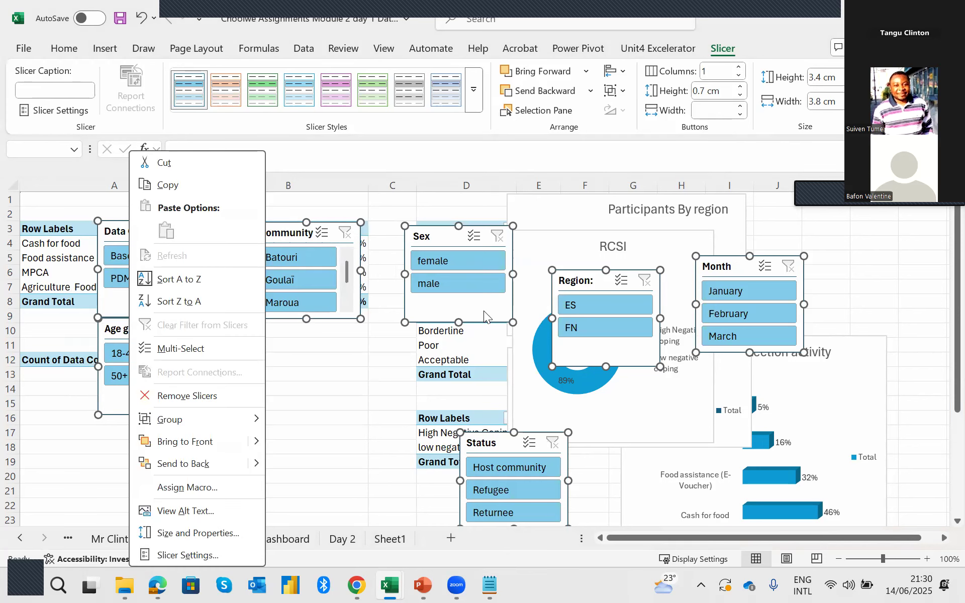
click(165, 168)
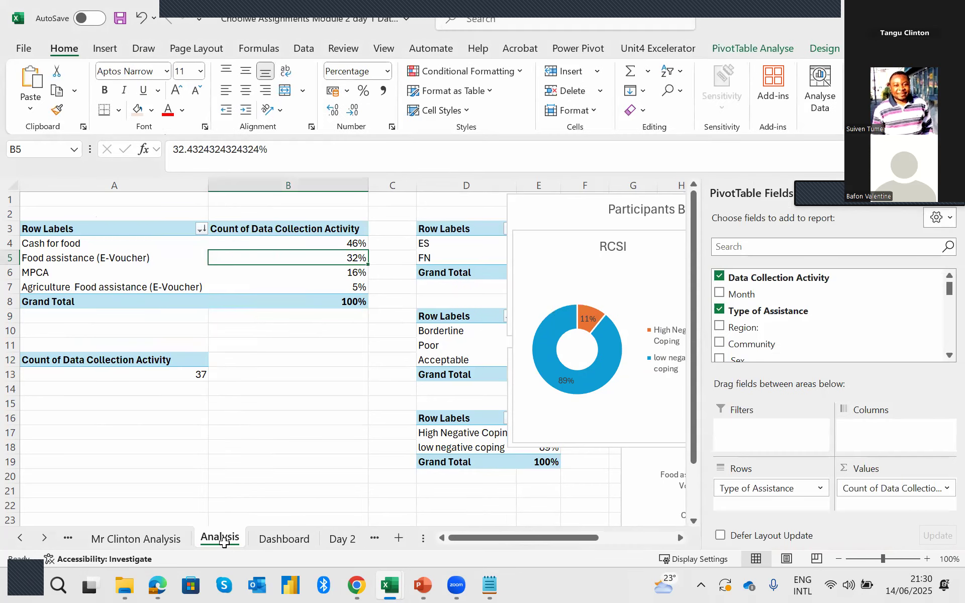
click(284, 540)
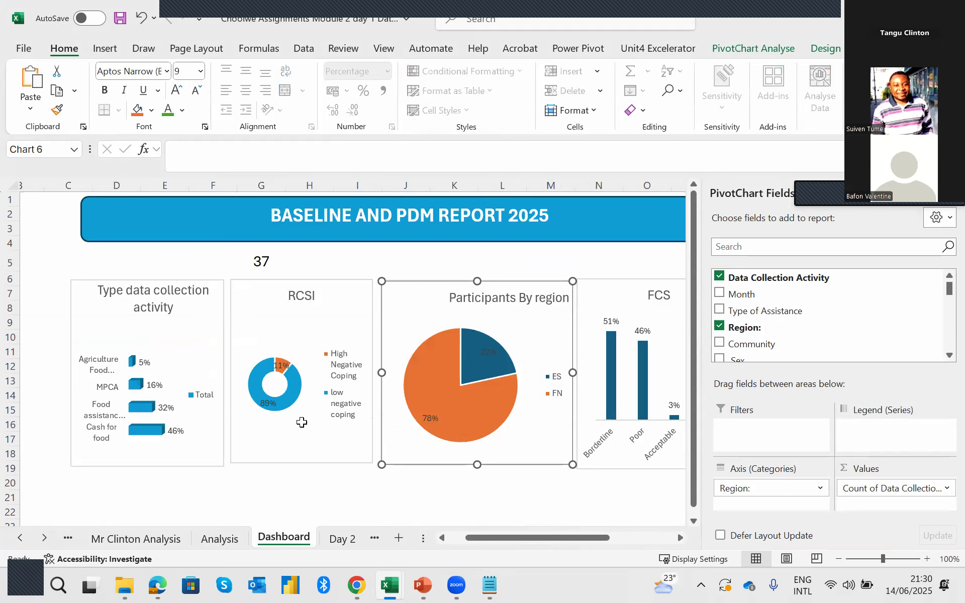
scroll(301, 422, down, 3)
click(165, 409)
click(110, 366)
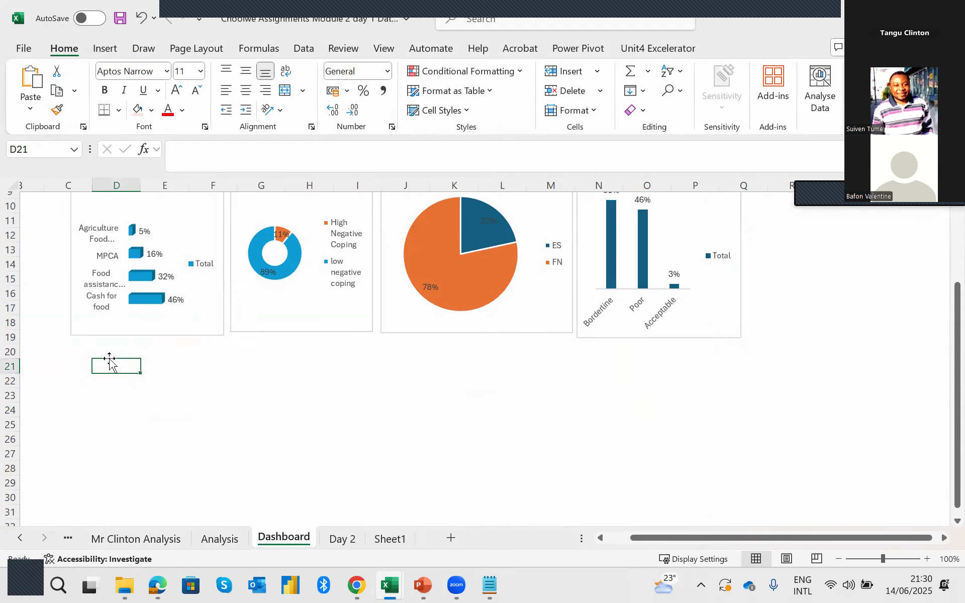
right_click(110, 366)
click(147, 196)
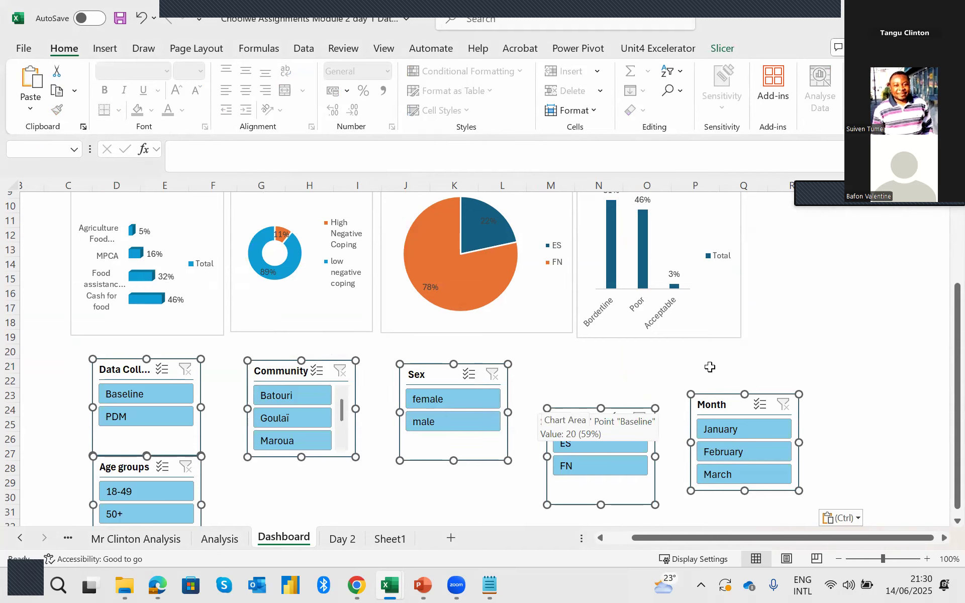
Arrange the Month, Region, Sex, Community and Data Collection Activity slicers in two columns beside the FCS chart.
scroll(709, 367, up, 2)
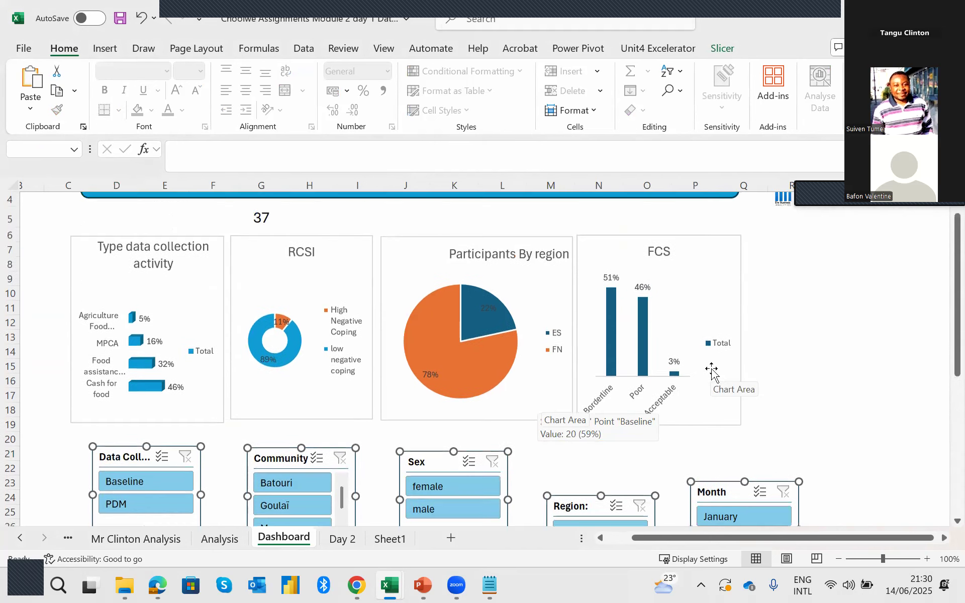
click(639, 455)
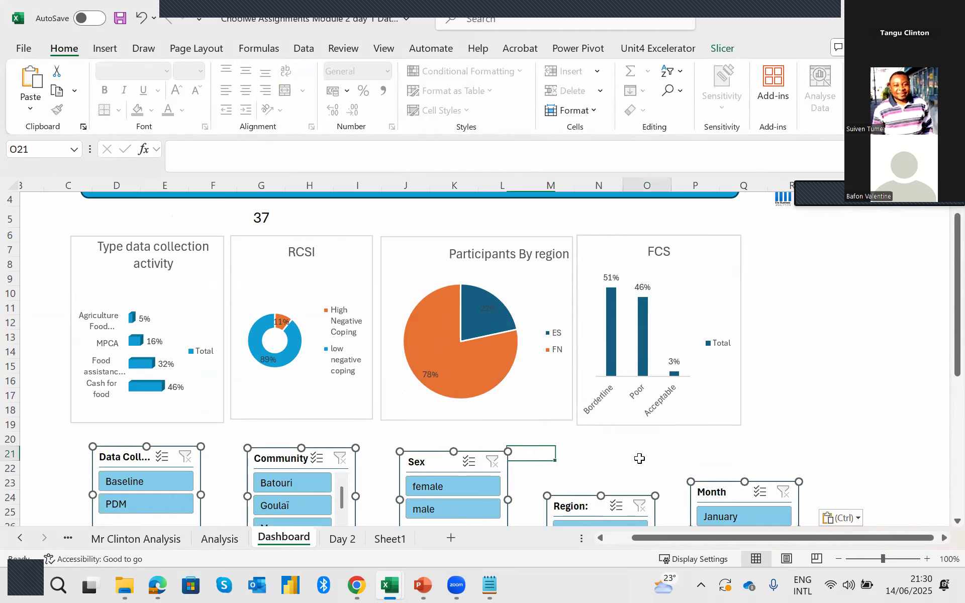
drag(709, 476, 767, 233)
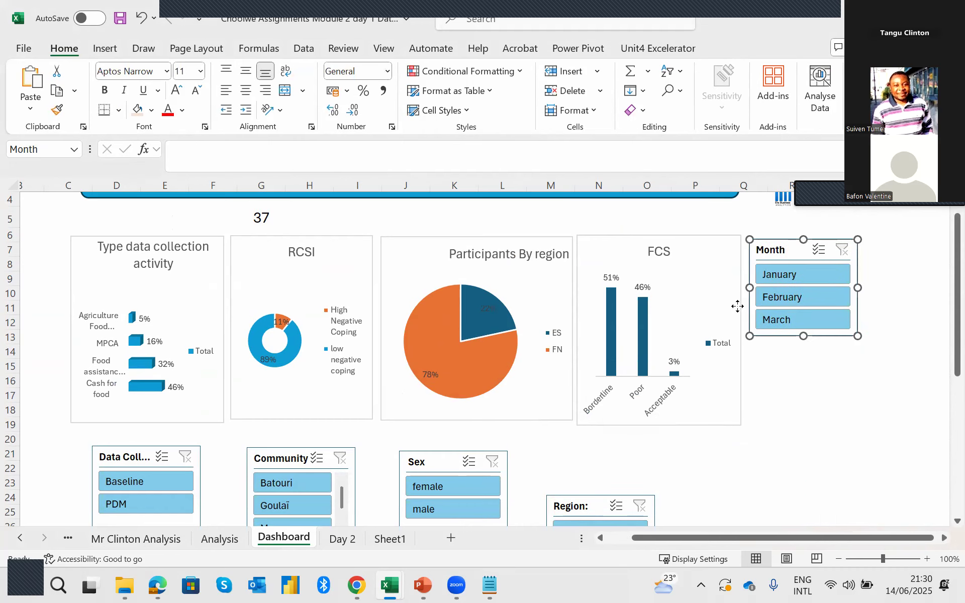
drag(573, 492, 769, 350)
drag(436, 461, 894, 253)
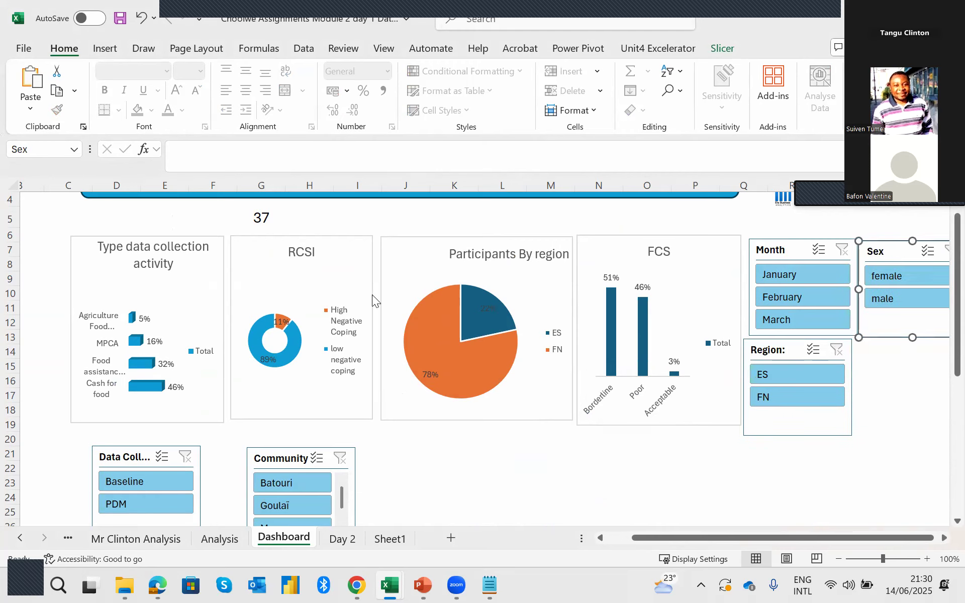
drag(264, 475, 889, 354)
drag(126, 457, 771, 454)
drag(747, 529, 673, 530)
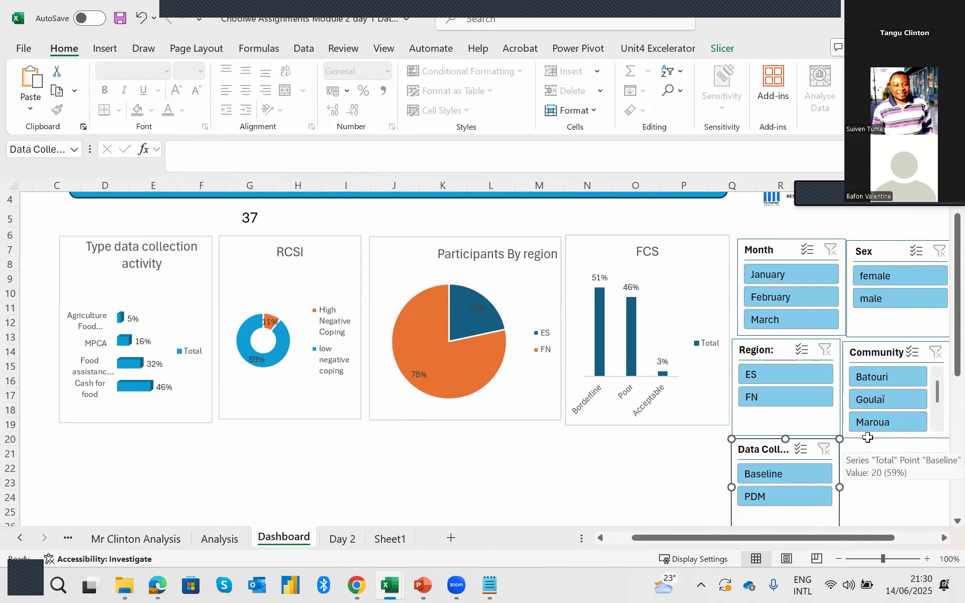
Shrink the Sex slicer's width and height so it fits beside Month with both its items visible, and select the Month slicer.
click(770, 254)
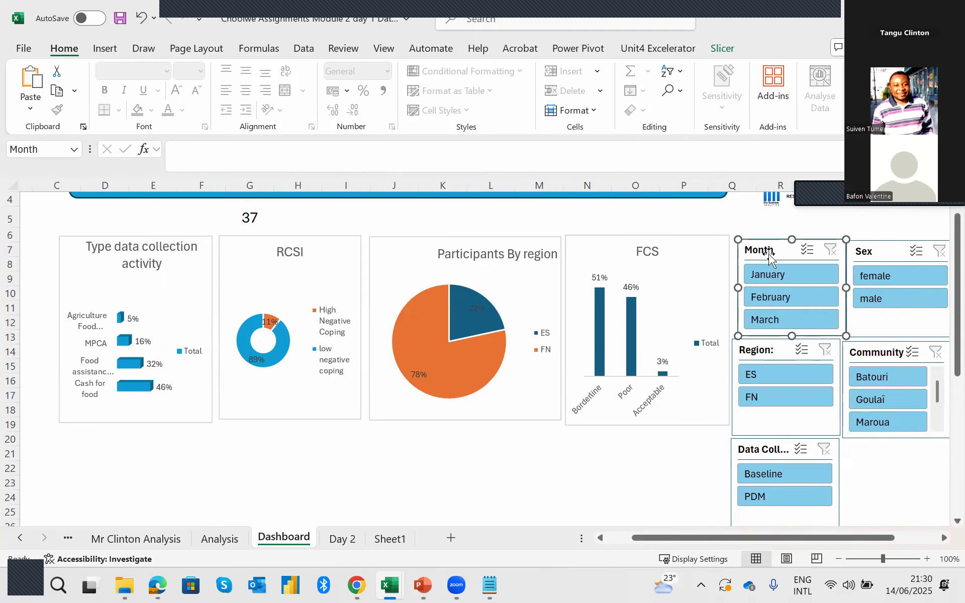
click(893, 330)
drag(900, 336, 899, 307)
drag(848, 273, 869, 254)
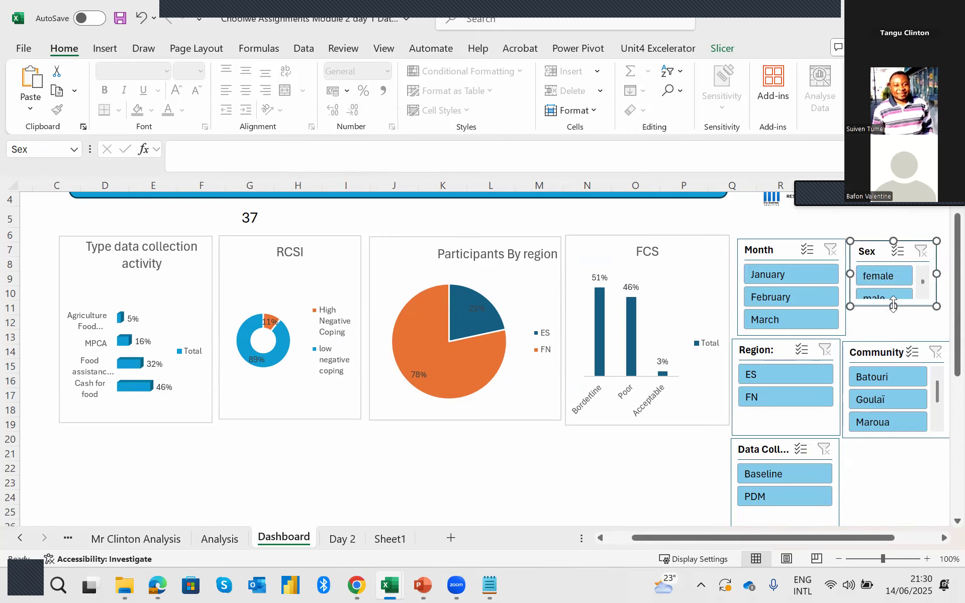
drag(893, 305, 893, 313)
click(788, 257)
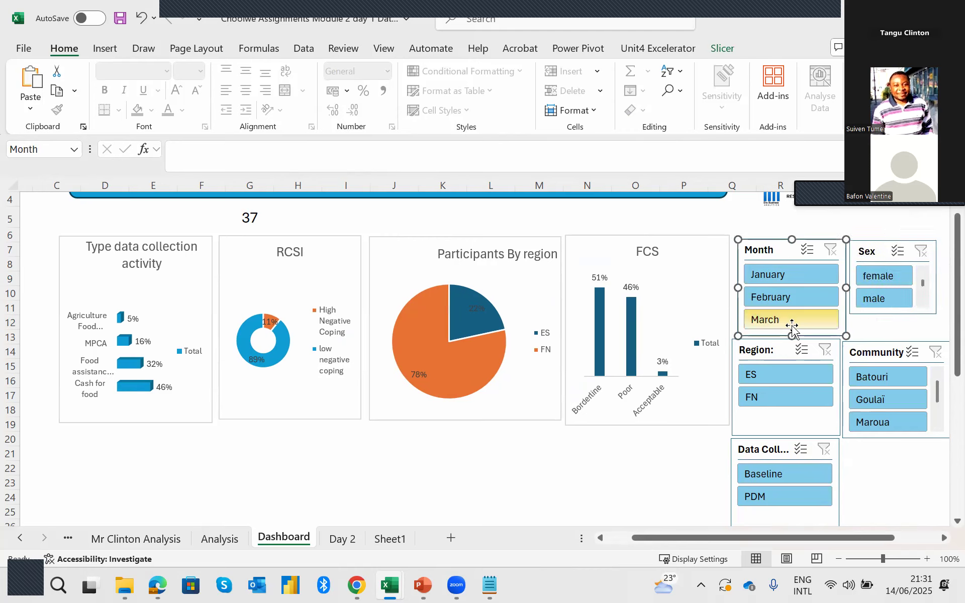
Try a narrower Month slicer with the Sex slicer moved closer beside it.
drag(846, 288, 797, 294)
click(850, 252)
drag(850, 252, 829, 254)
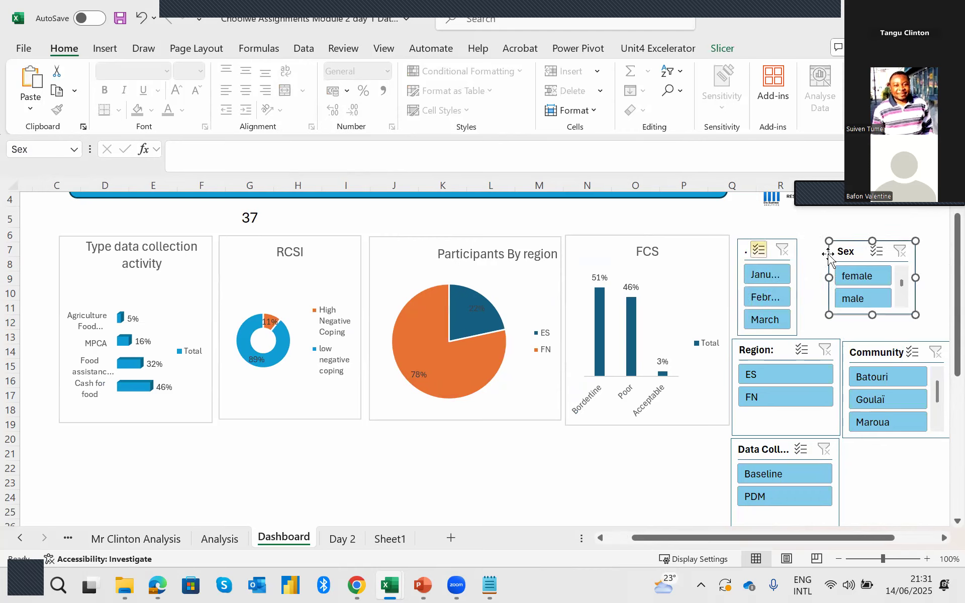
click(794, 294)
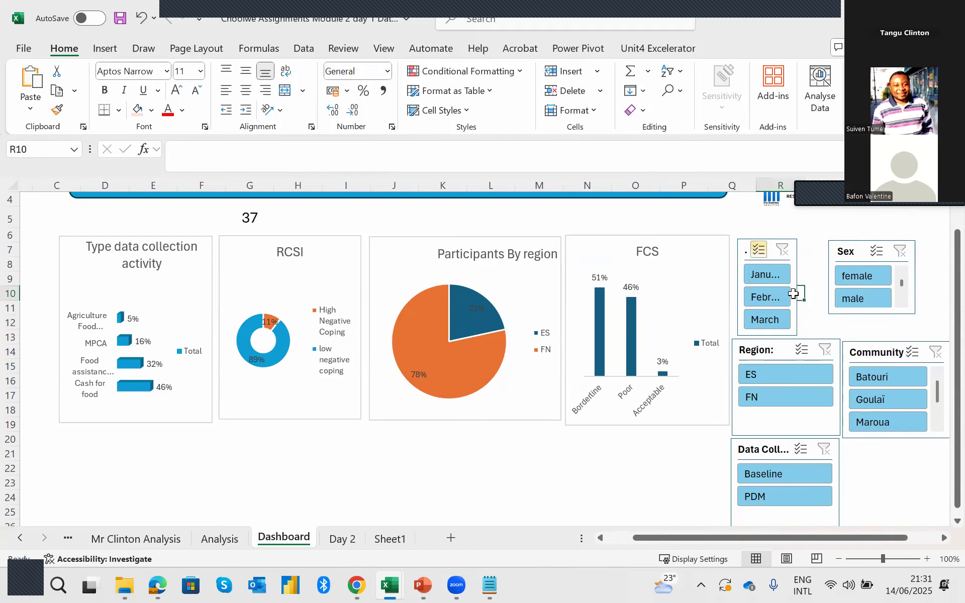
click(791, 252)
drag(795, 286, 815, 285)
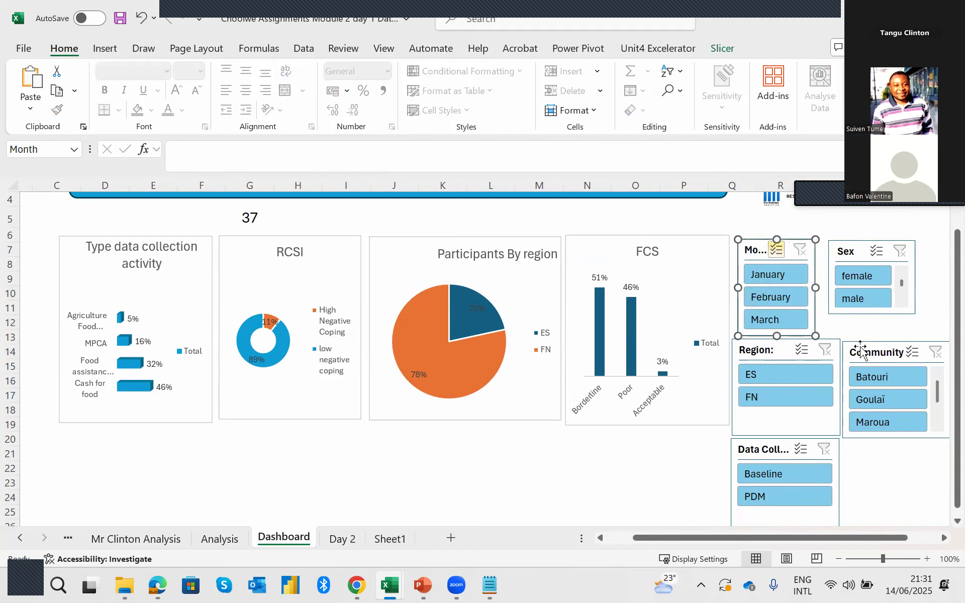
Move the Community slicer up, place the Sex slicer directly above it, and widen Sex to nearly match Community's width.
drag(860, 346, 861, 325)
click(872, 257)
drag(872, 255, 886, 253)
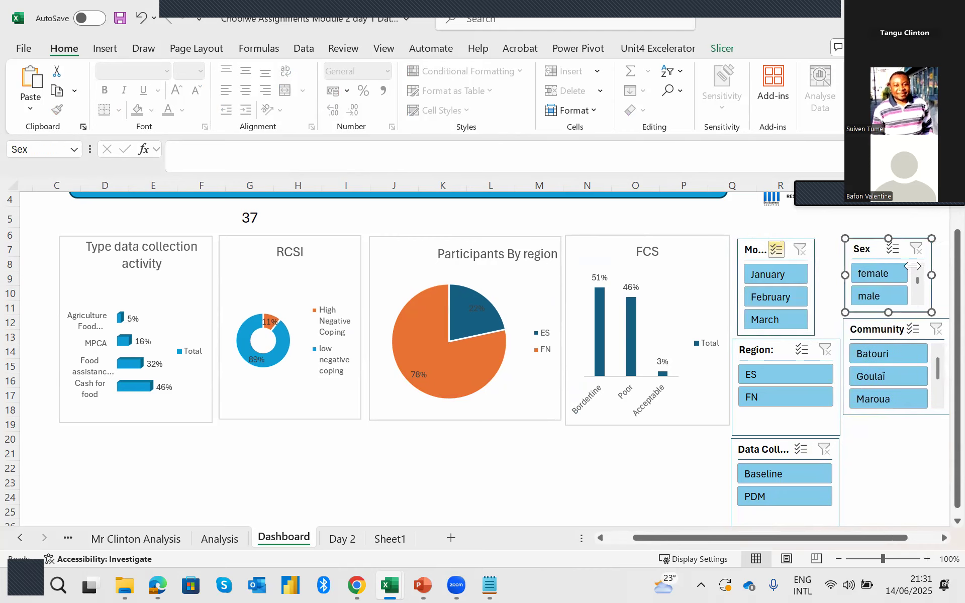
drag(942, 272, 943, 272)
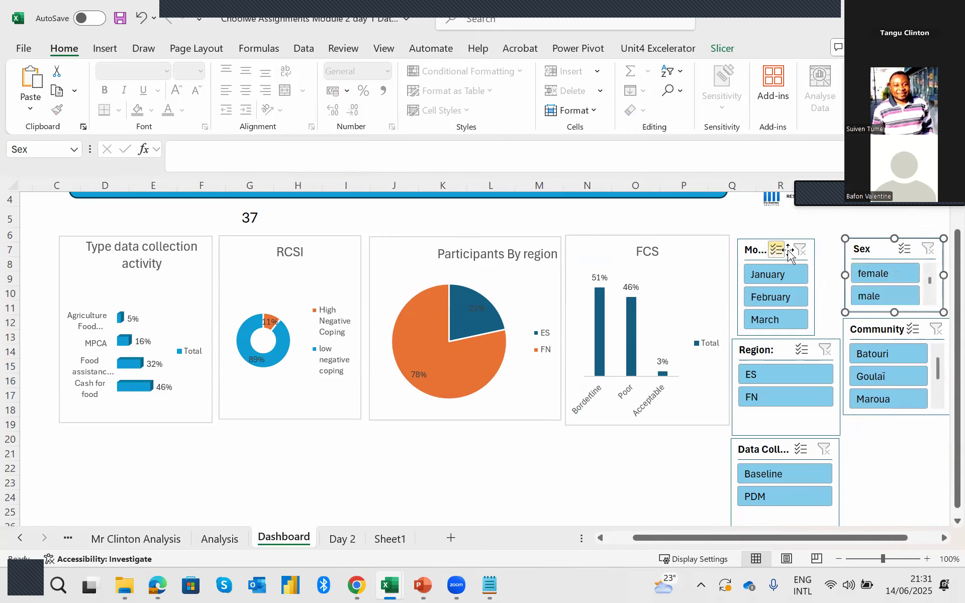
Widen the Month slicer to match Region, and place the Data Collection Activity slicer, with multi-select on, below Community.
click(802, 265)
drag(815, 288, 838, 288)
click(804, 449)
drag(771, 451, 878, 429)
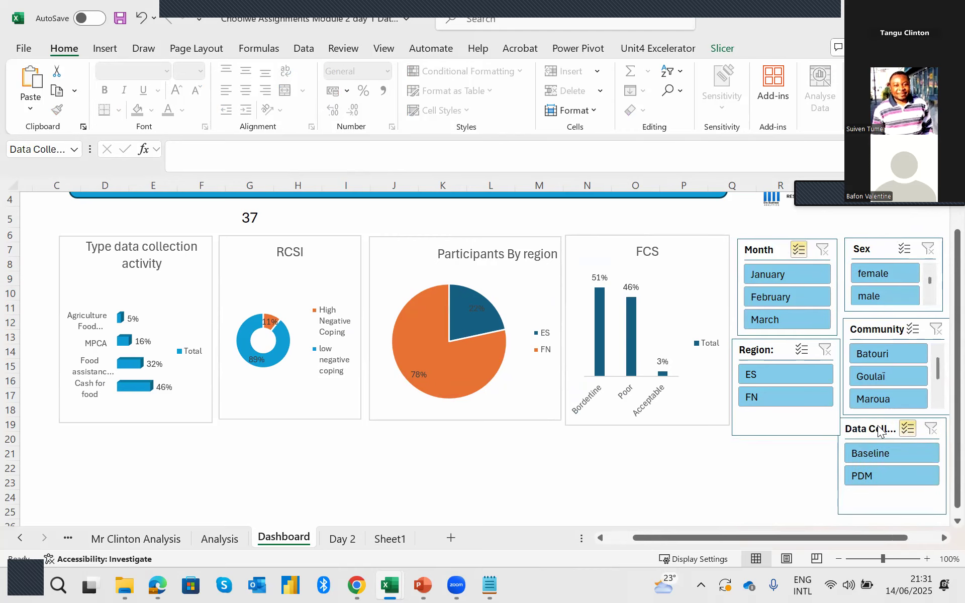
click(684, 464)
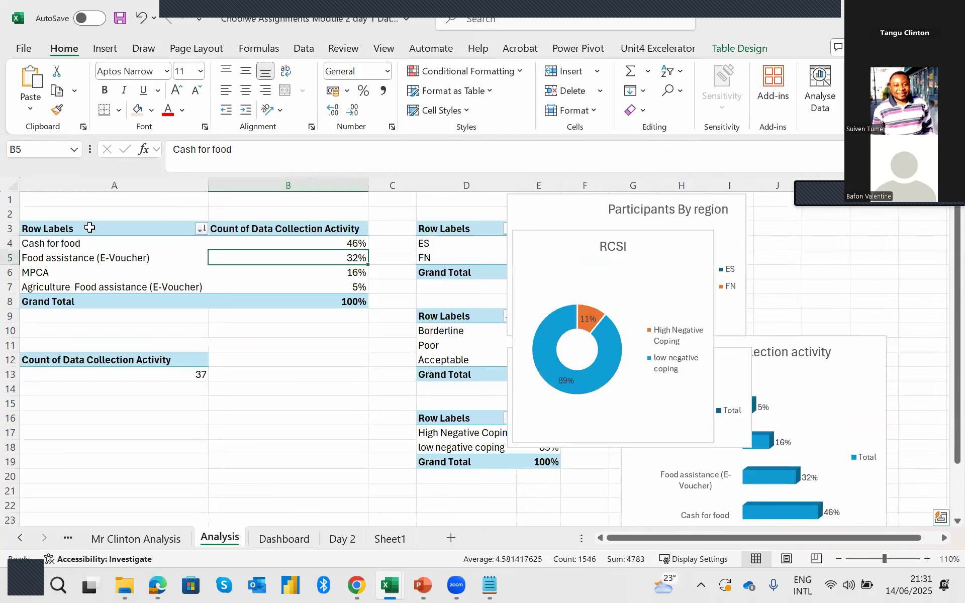
Examine the assistance-type pivot table on the Analysis sheet and the Mr Clinton Analysis sheet, and return to the Dashboard sheet.
mouse_move(95, 229)
mouse_down()
mouse_move(281, 272)
mouse_move(317, 301)
mouse_up()
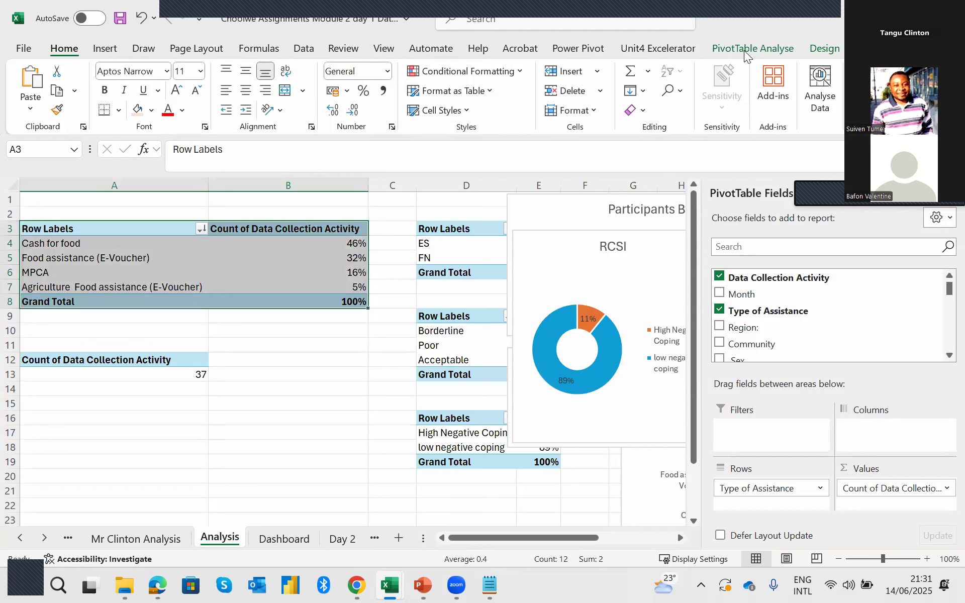
click(100, 52)
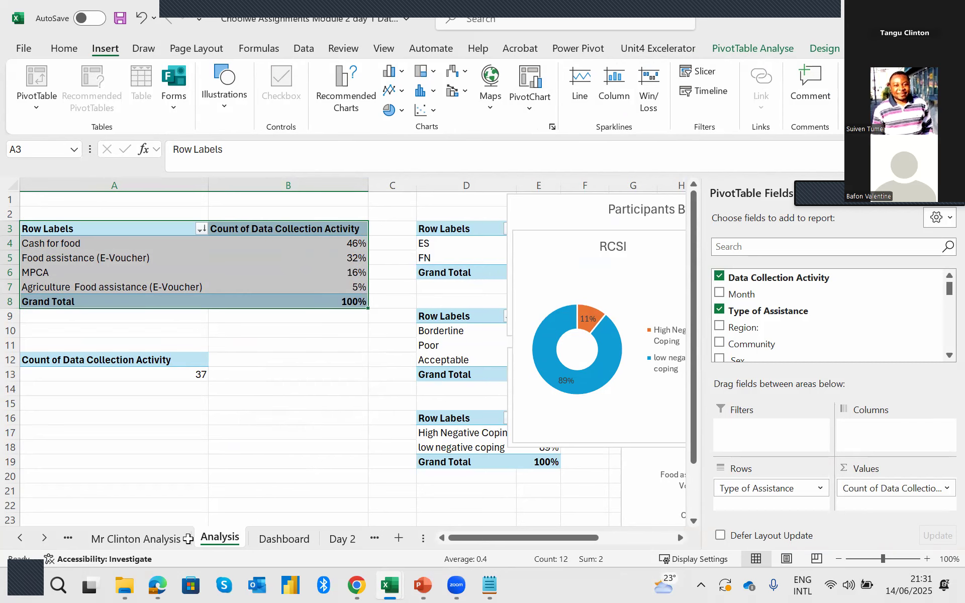
click(169, 536)
click(220, 538)
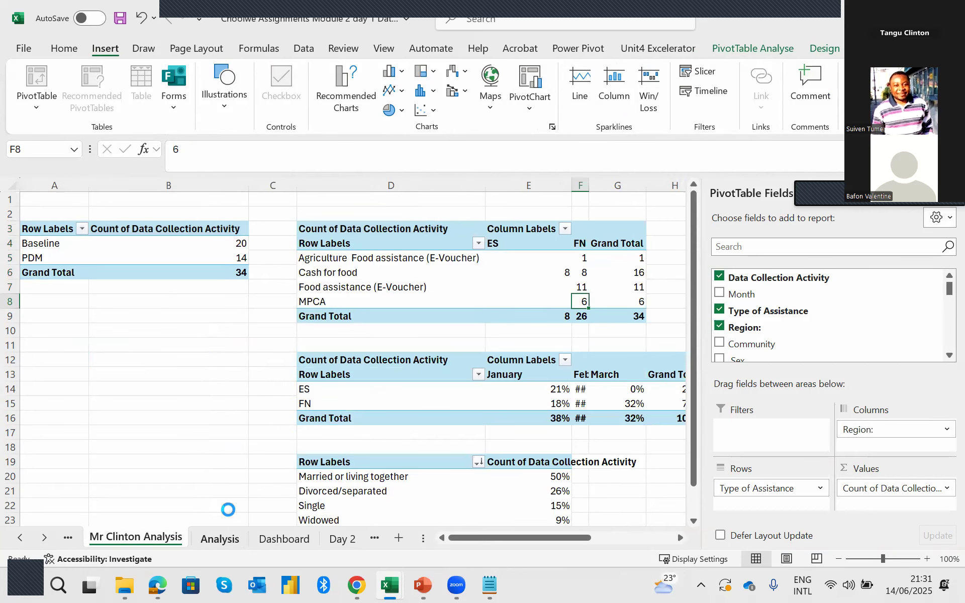
click(294, 541)
Test the Data Collection Activity slicer with PDM alone, and leave only Baseline selected.
click(894, 461)
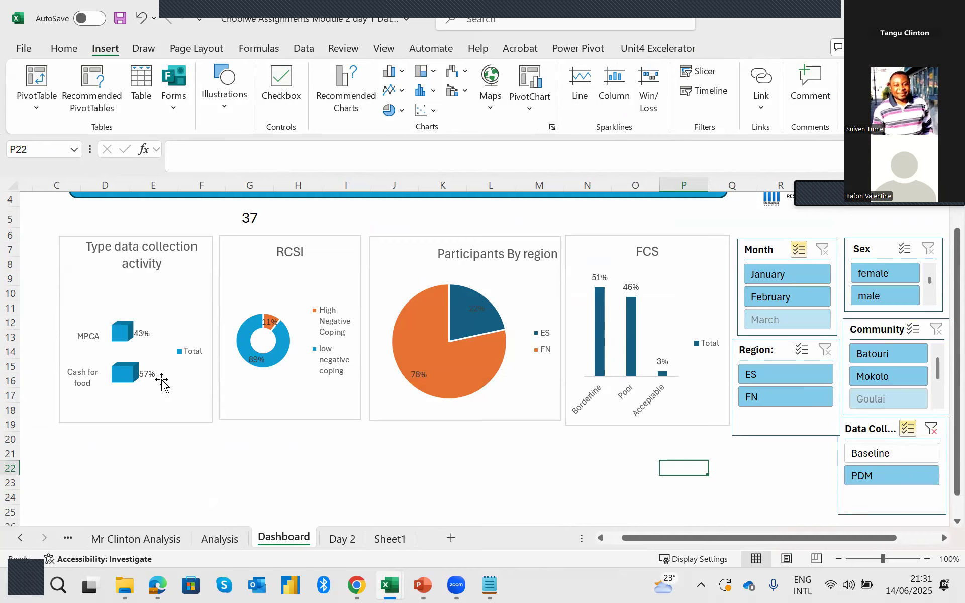
click(883, 455)
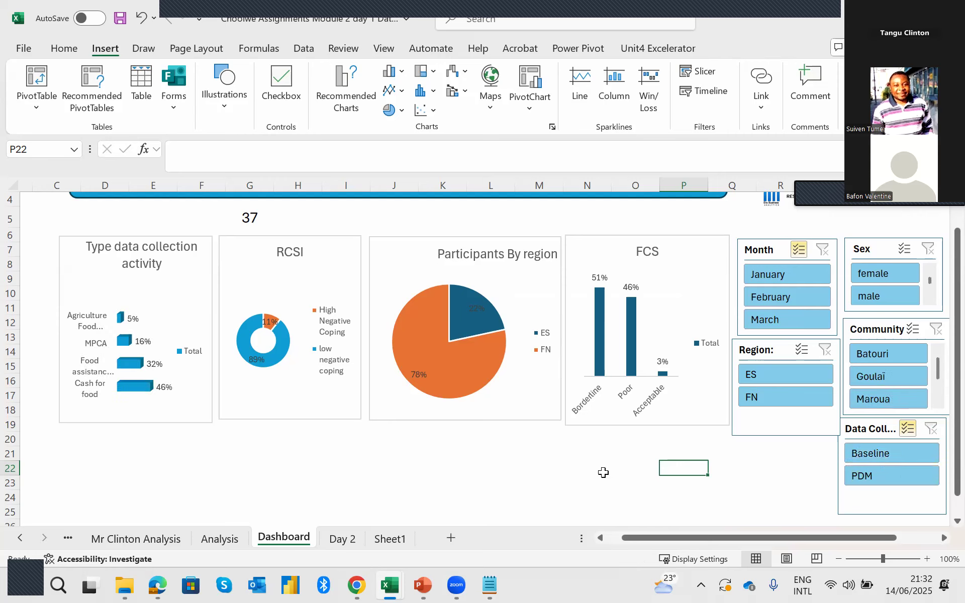
click(914, 476)
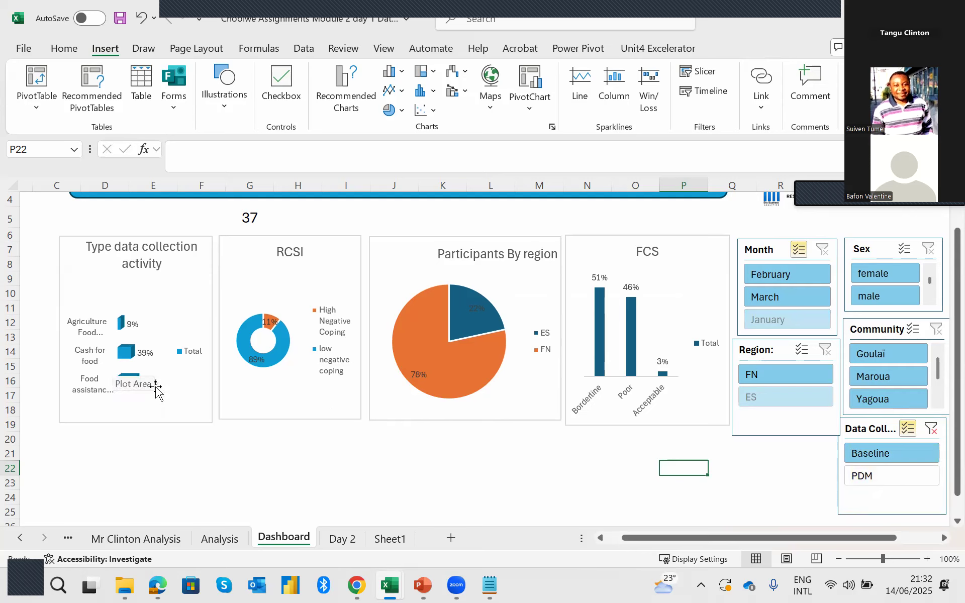
Check which charts respond to the Data Collection Activity slicer, switching it to PDM and back to Baseline.
click(257, 382)
click(476, 408)
click(594, 417)
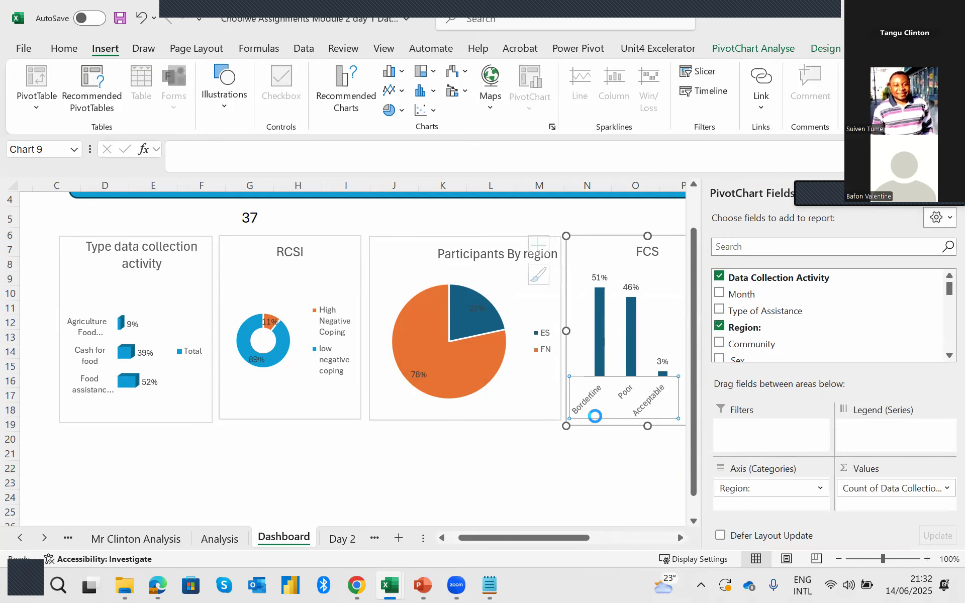
click(435, 413)
click(319, 399)
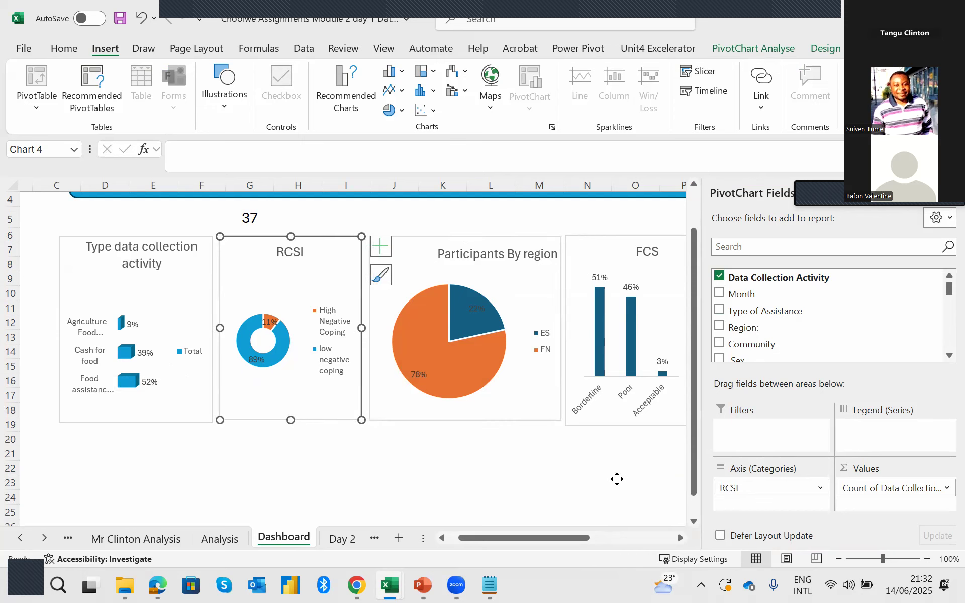
click(616, 479)
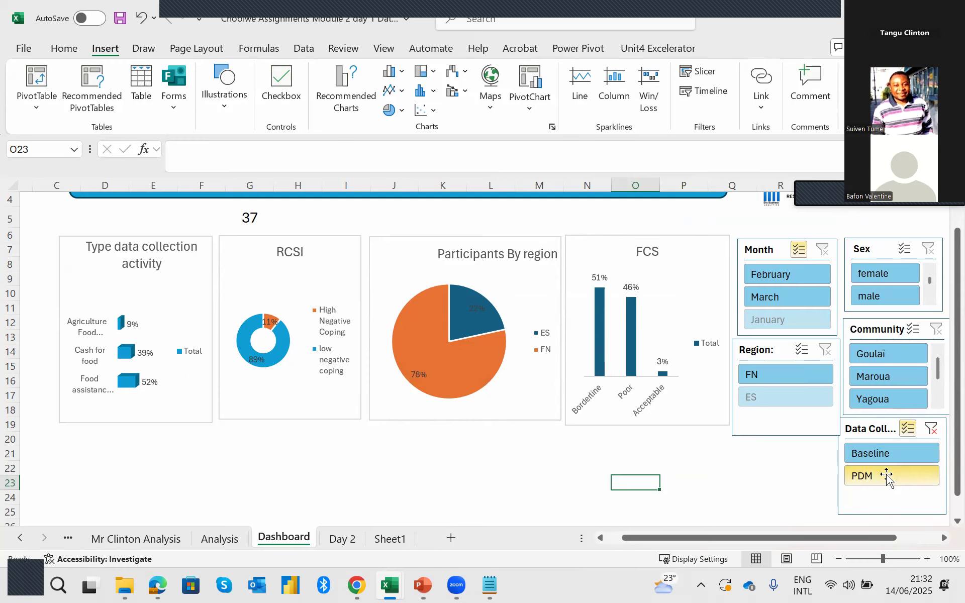
click(877, 453)
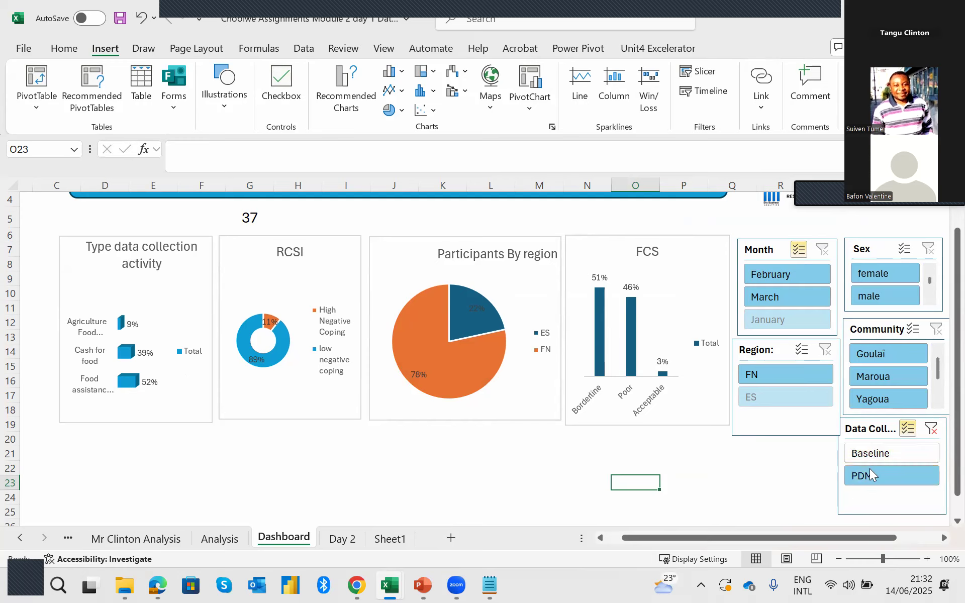
click(875, 475)
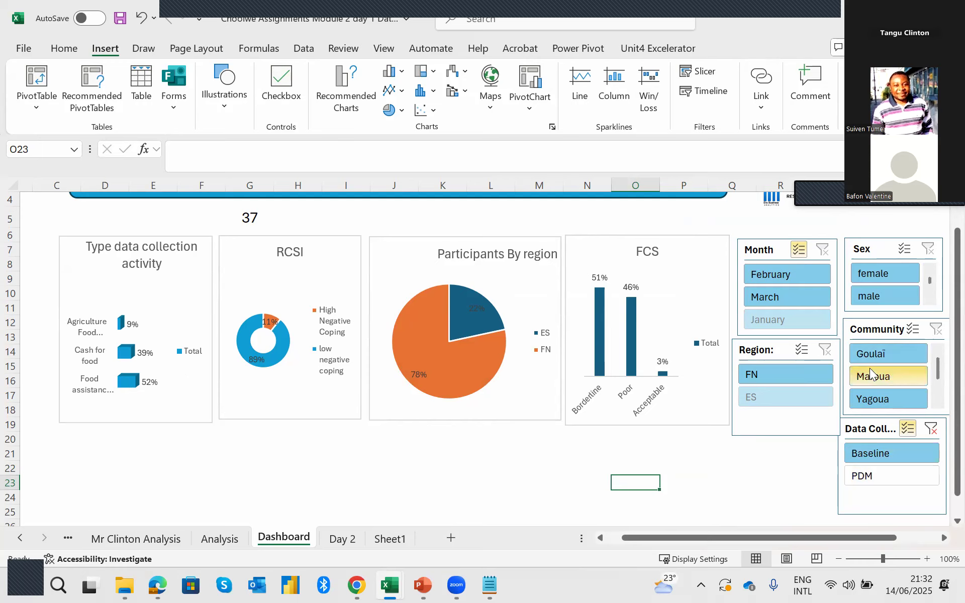
Extend the Month slicer's report connections to PivotTable27, PivotTable28, PivotTable29 and PivotTable33, in addition to PivotTable26.
click(774, 250)
right_click(775, 254)
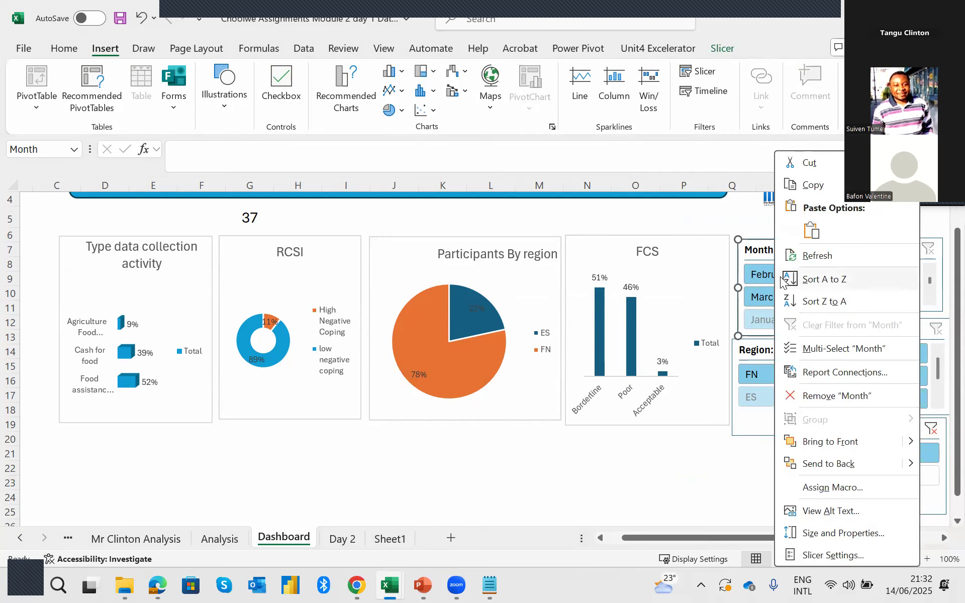
click(827, 376)
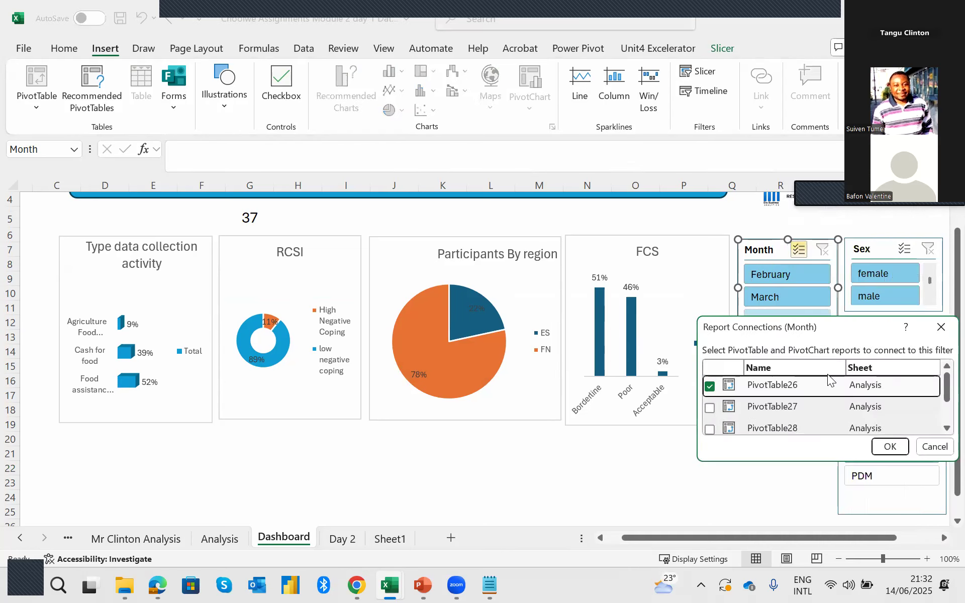
drag(790, 329, 489, 227)
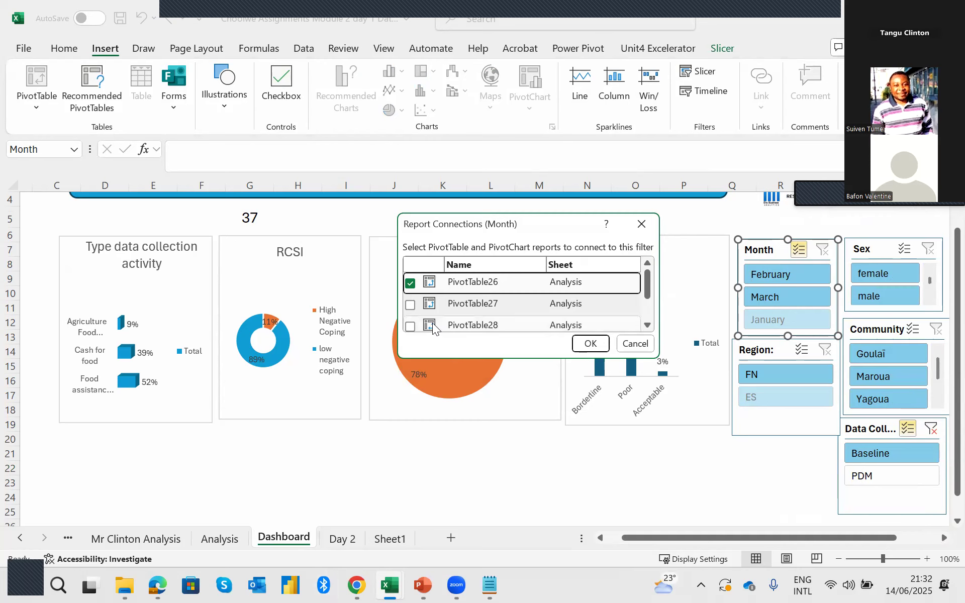
click(410, 305)
click(410, 326)
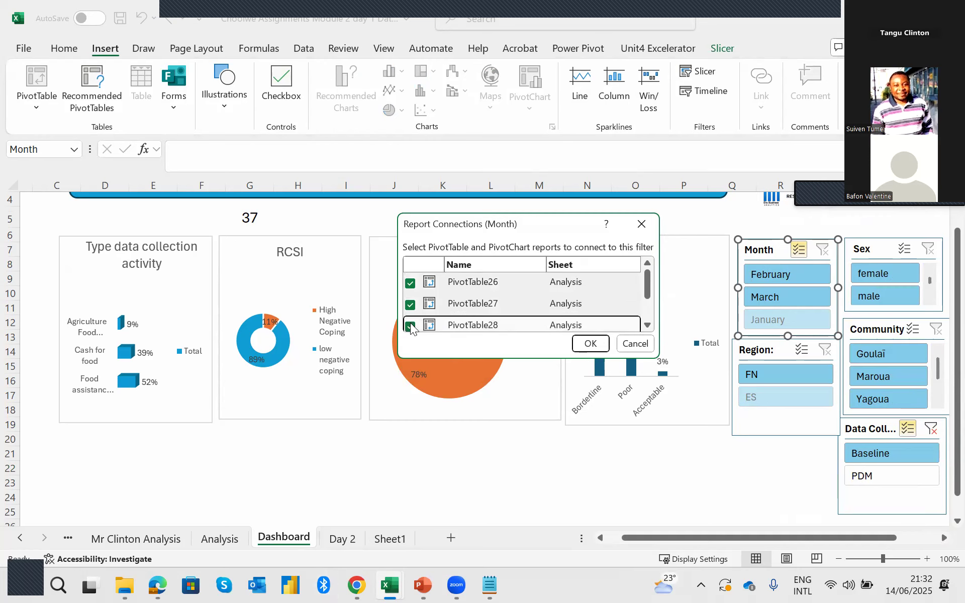
scroll(428, 302, down, 1)
click(411, 300)
click(410, 320)
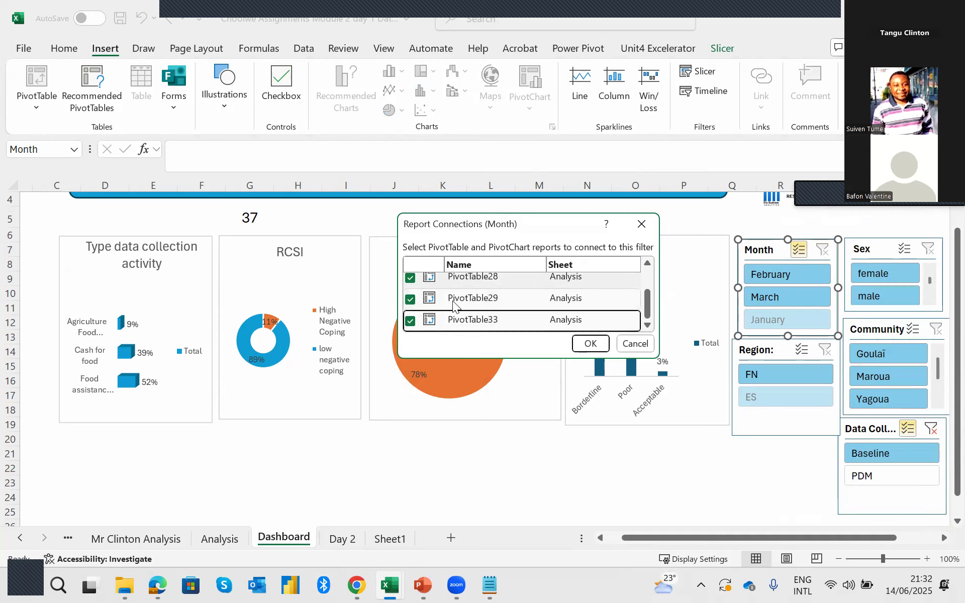
scroll(454, 305, up, 1)
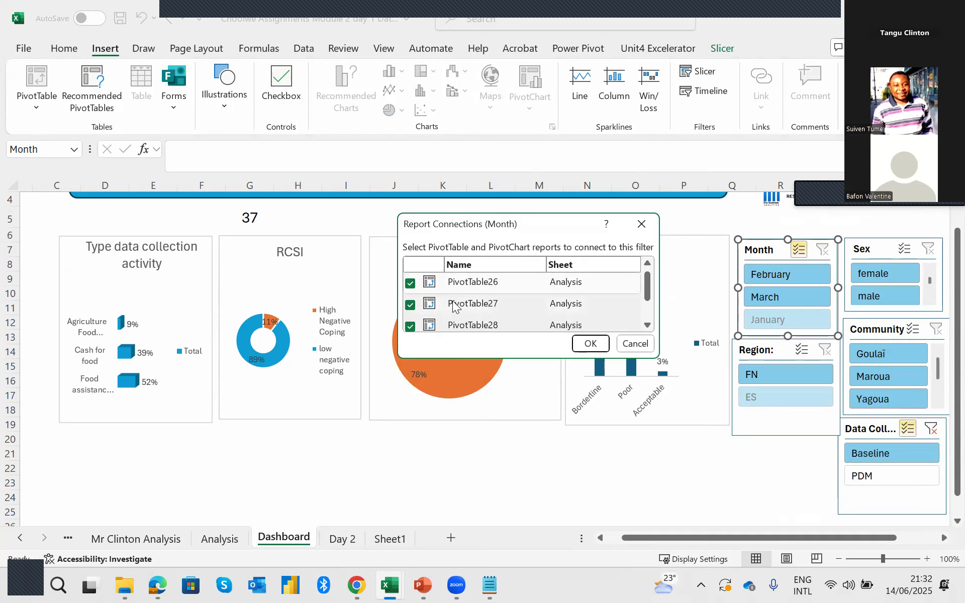
click(591, 345)
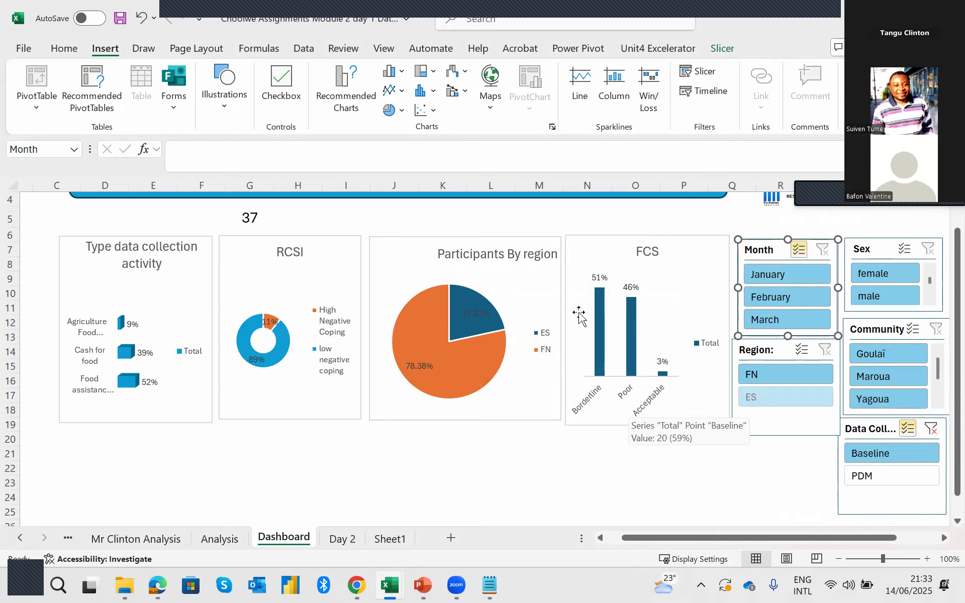
Test the Month slicer's effect on the charts and total by excluding February and January, and restore all three months.
click(781, 294)
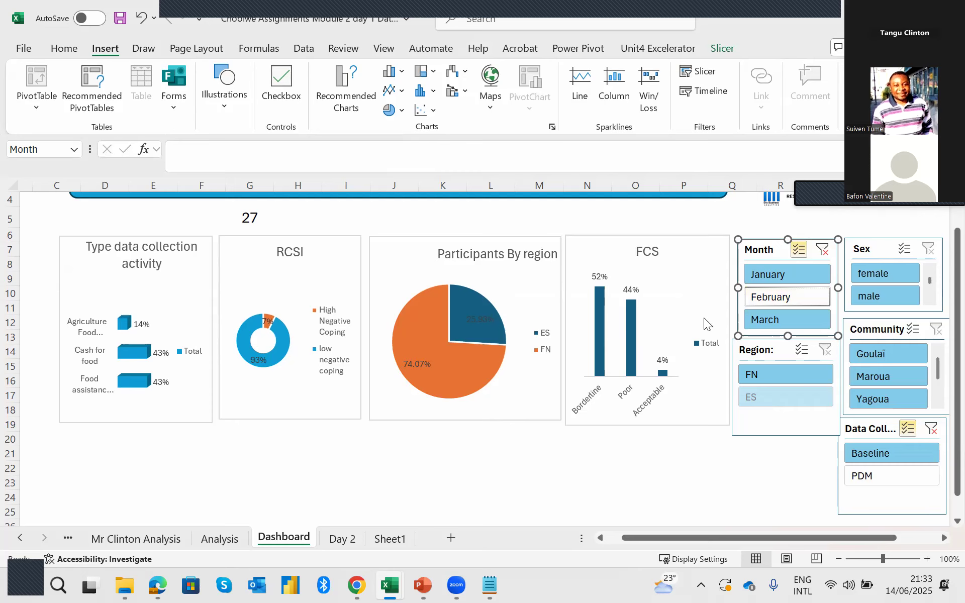
click(781, 277)
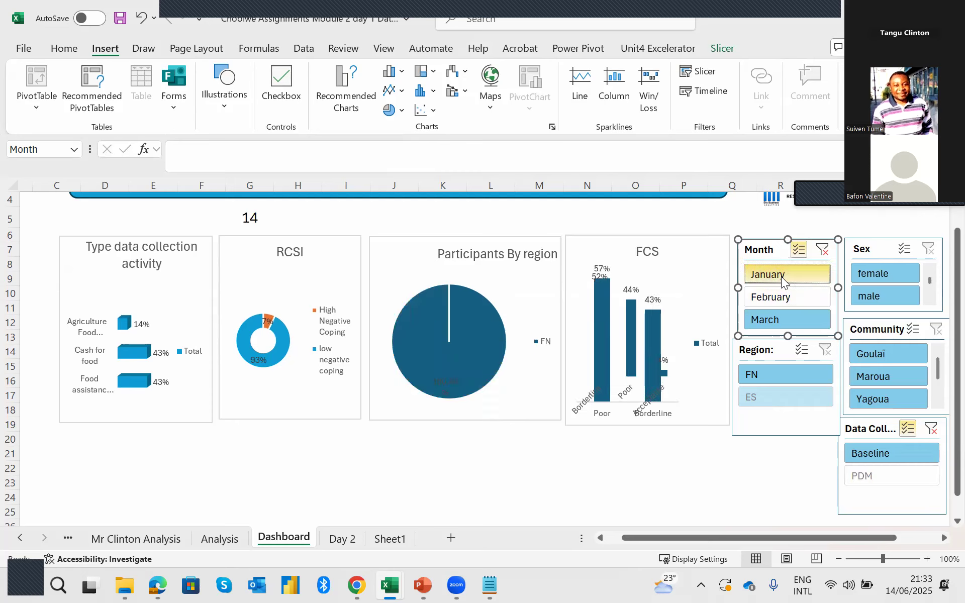
click(777, 314)
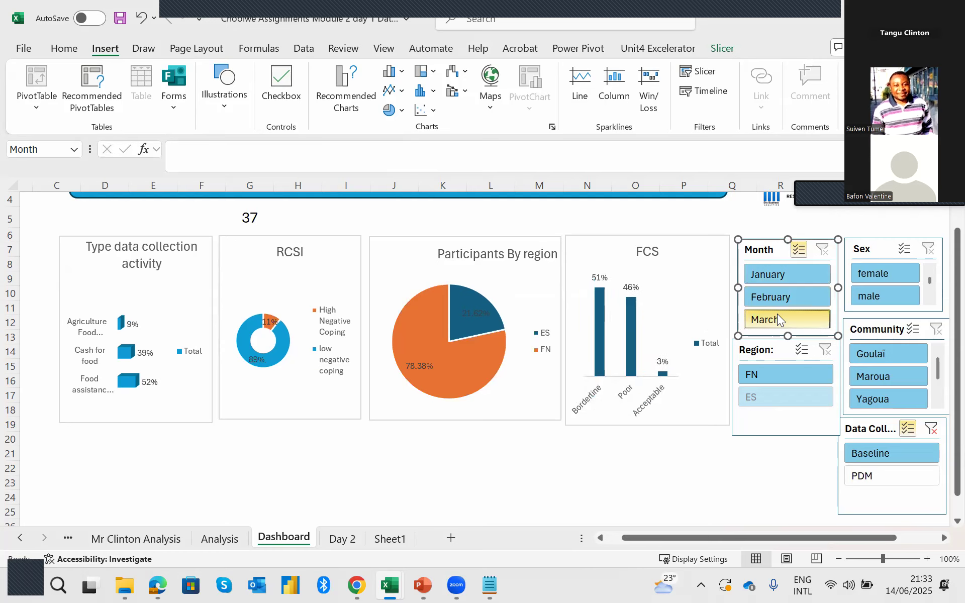
click(780, 279)
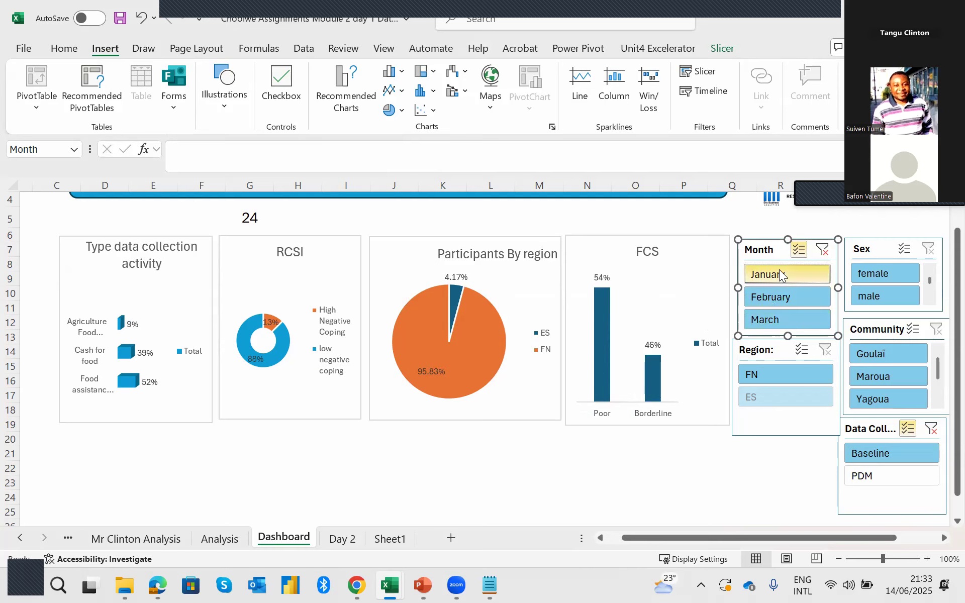
click(779, 269)
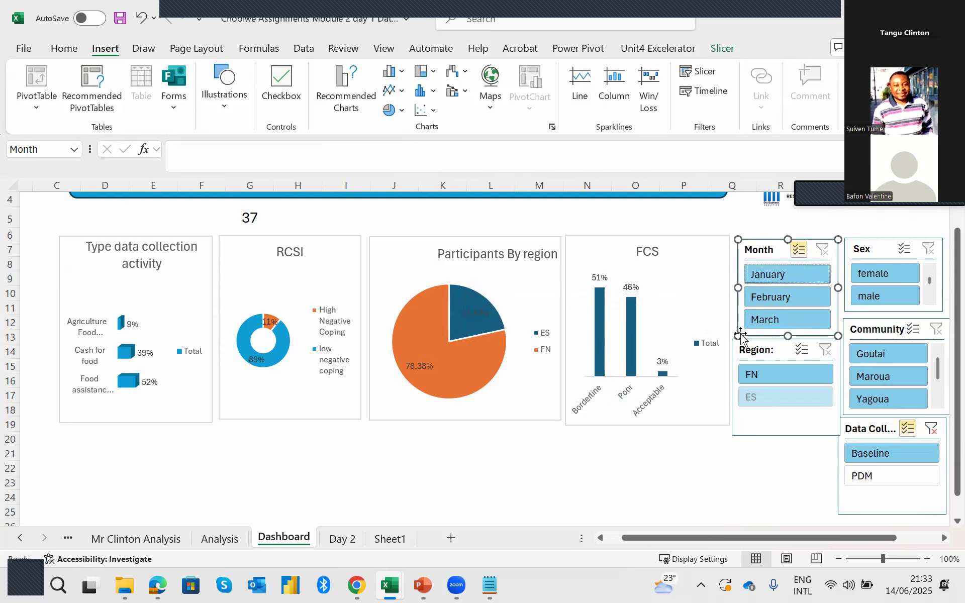
Check the charts' response to the Sex slicer with female only and male only, and restore both values.
click(887, 279)
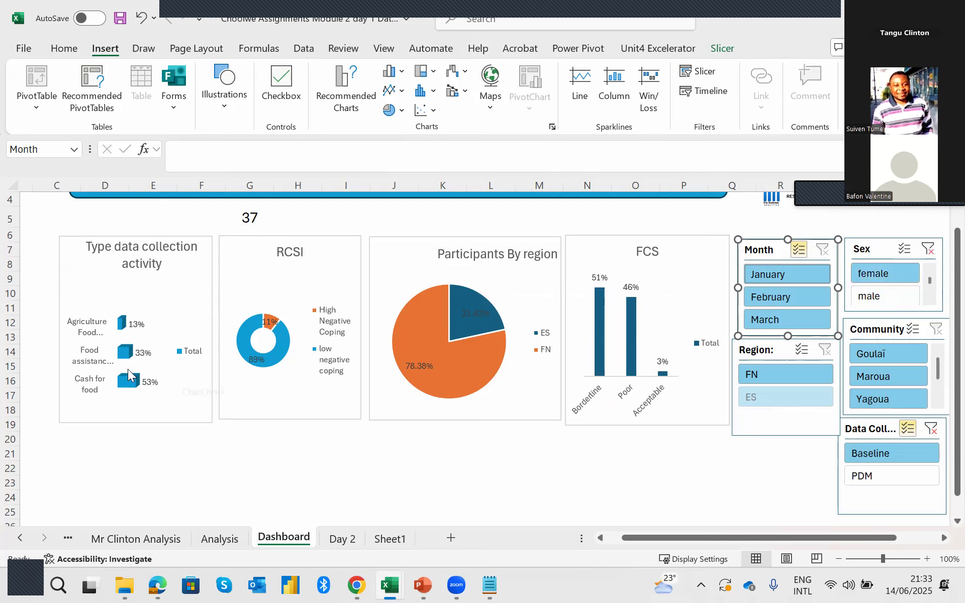
click(162, 382)
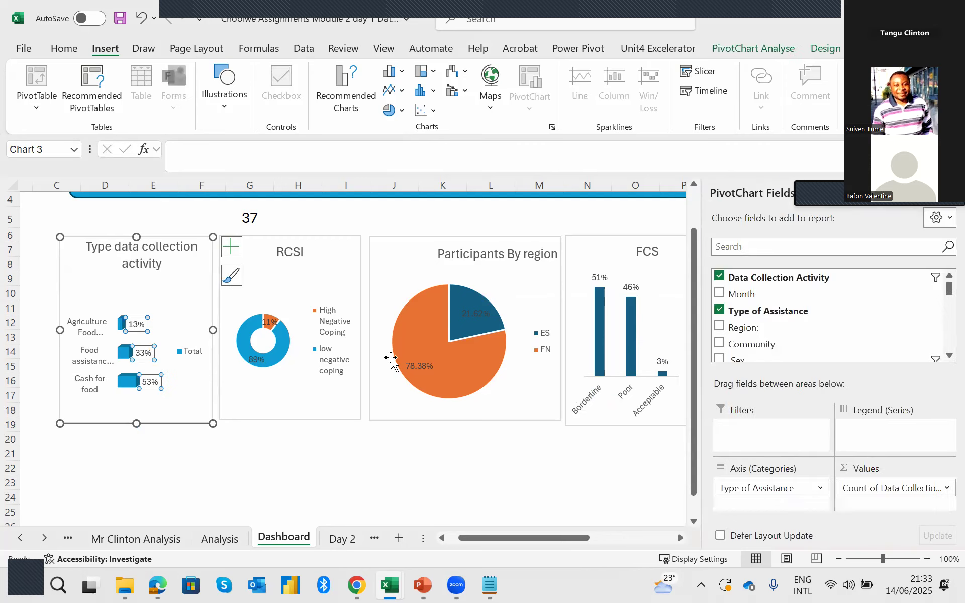
click(342, 451)
click(868, 295)
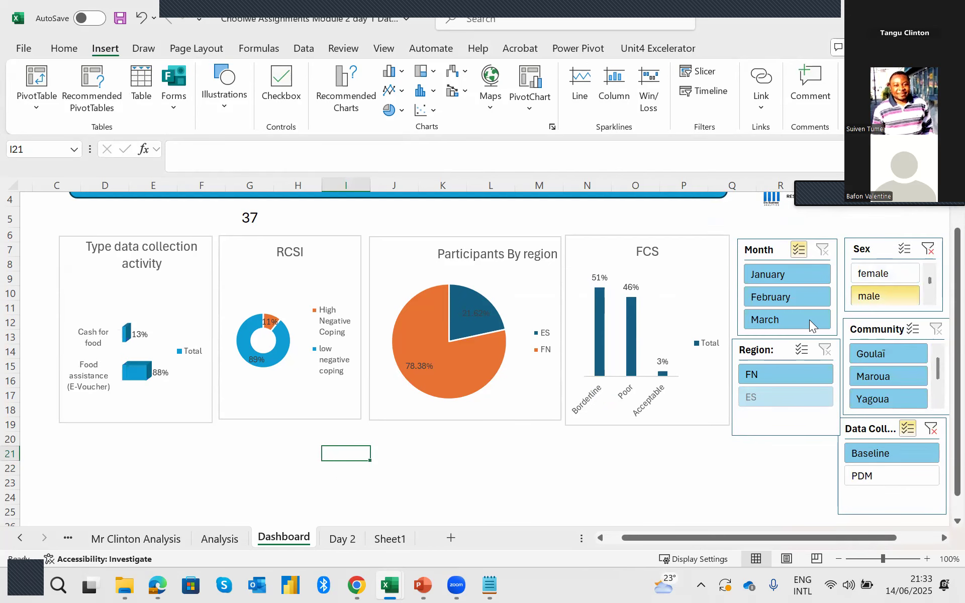
click(878, 275)
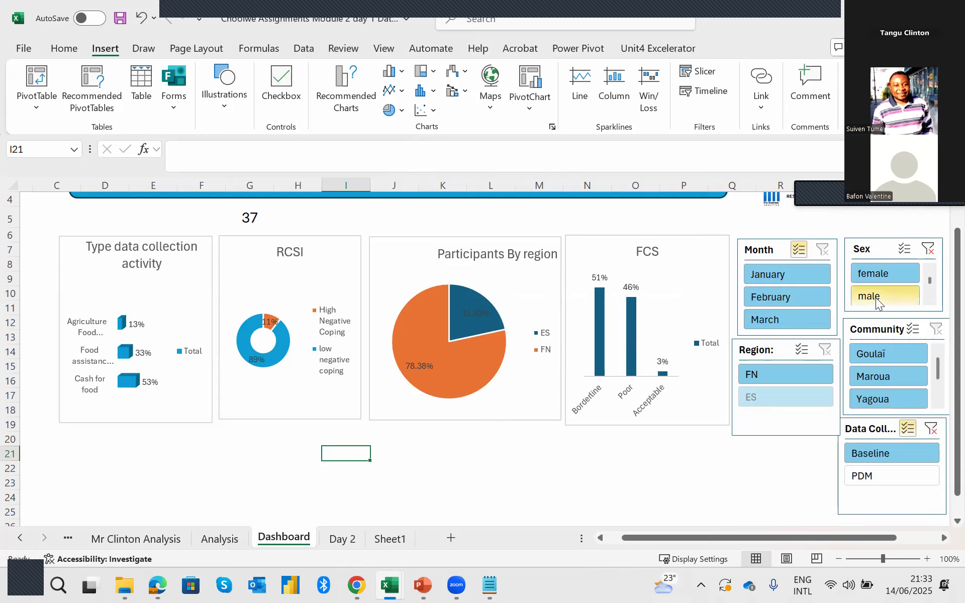
click(880, 274)
ctrl+click(875, 292)
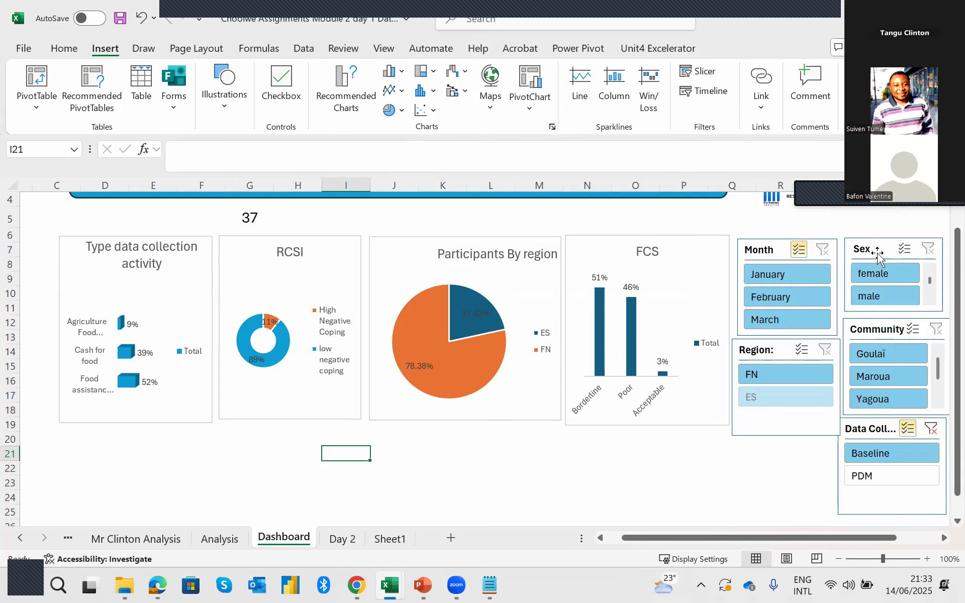
Extend the Sex slicer's report connections to PivotTable27, PivotTable28, PivotTable29 and PivotTable33, in addition to PivotTable26.
click(878, 257)
right_click(873, 273)
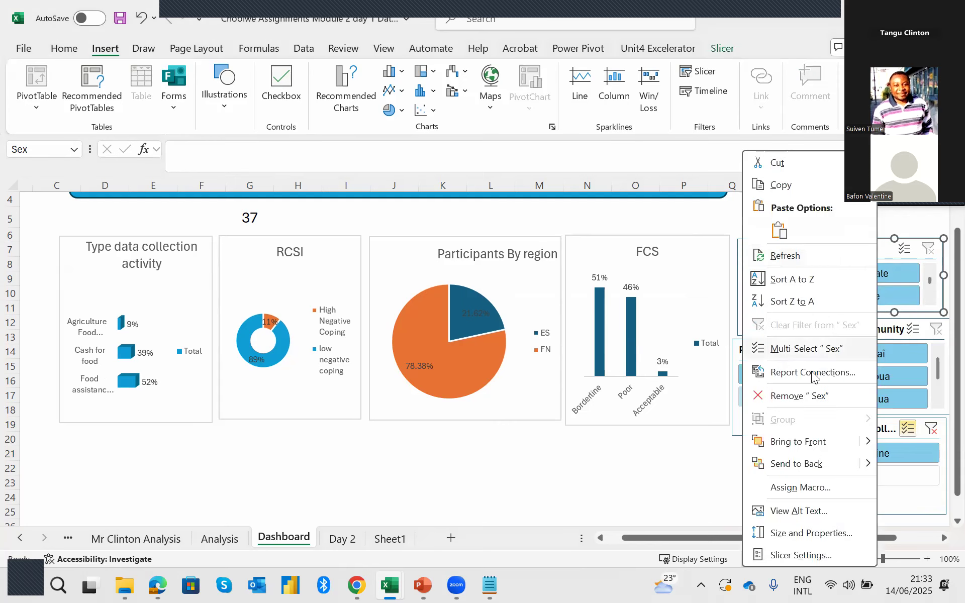
click(810, 374)
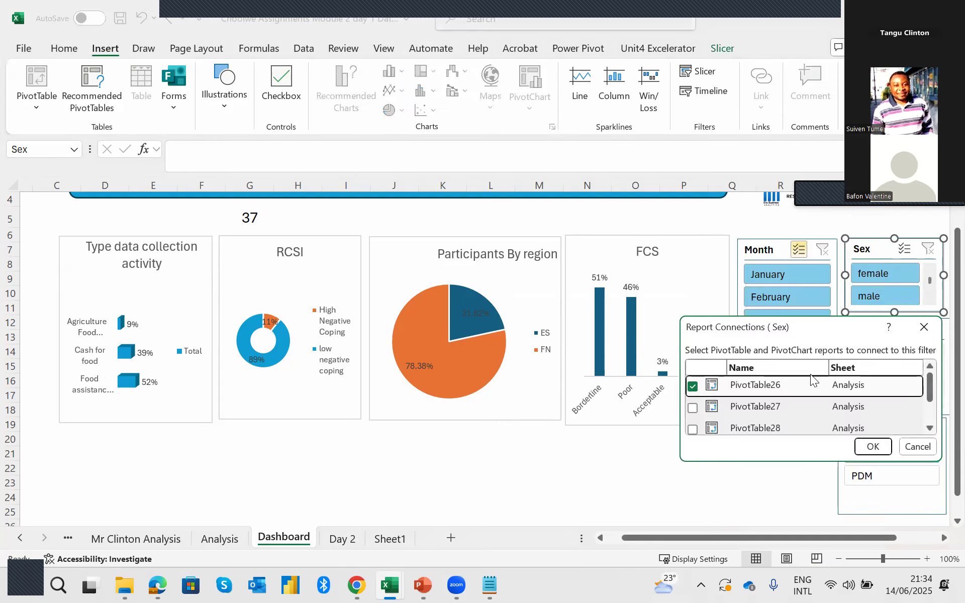
click(693, 408)
click(693, 429)
scroll(712, 407, down, 1)
click(692, 402)
click(693, 424)
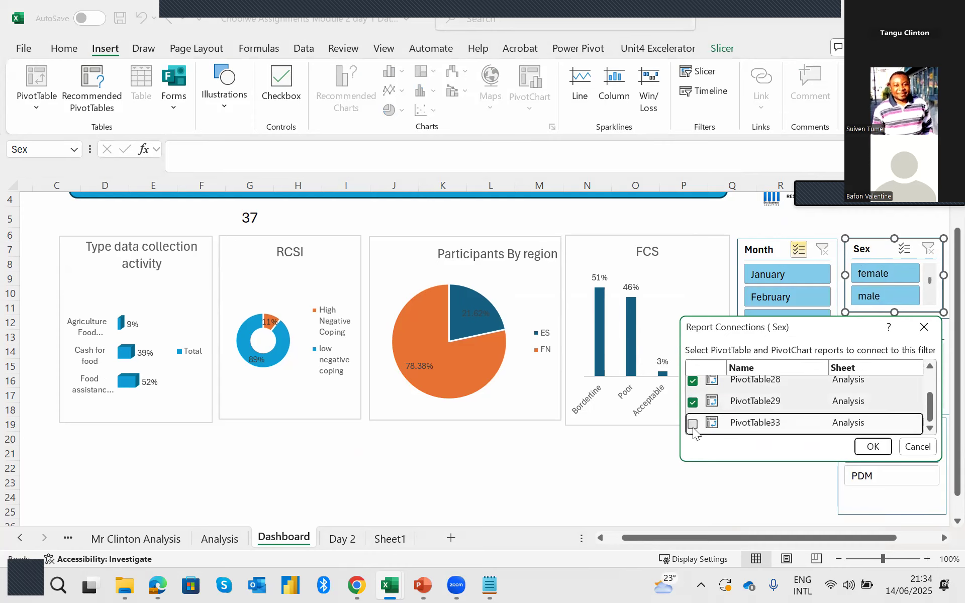
click(873, 447)
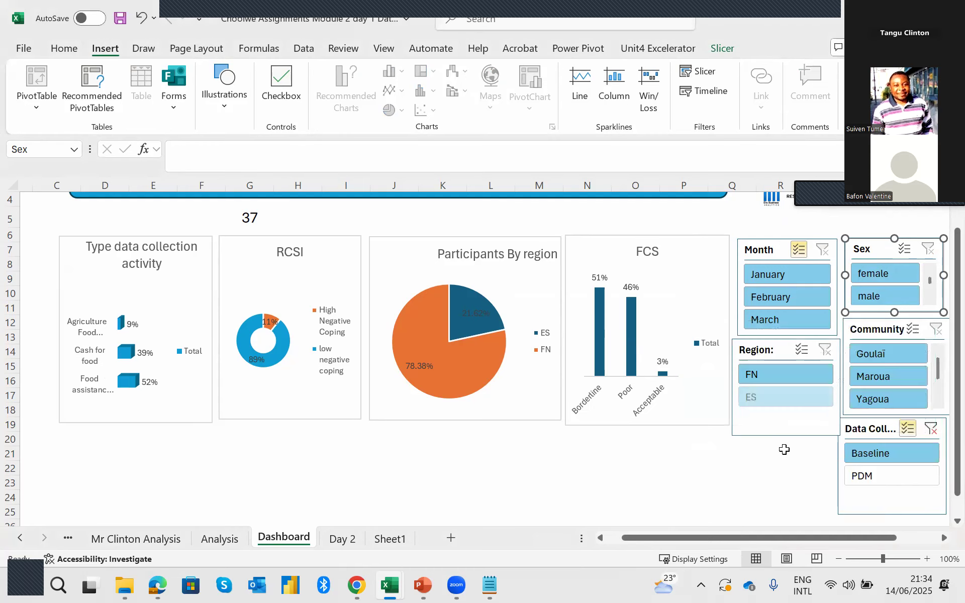
Test the connected Sex slicer on the charts and total with female only and male only, and reselect both values.
click(879, 278)
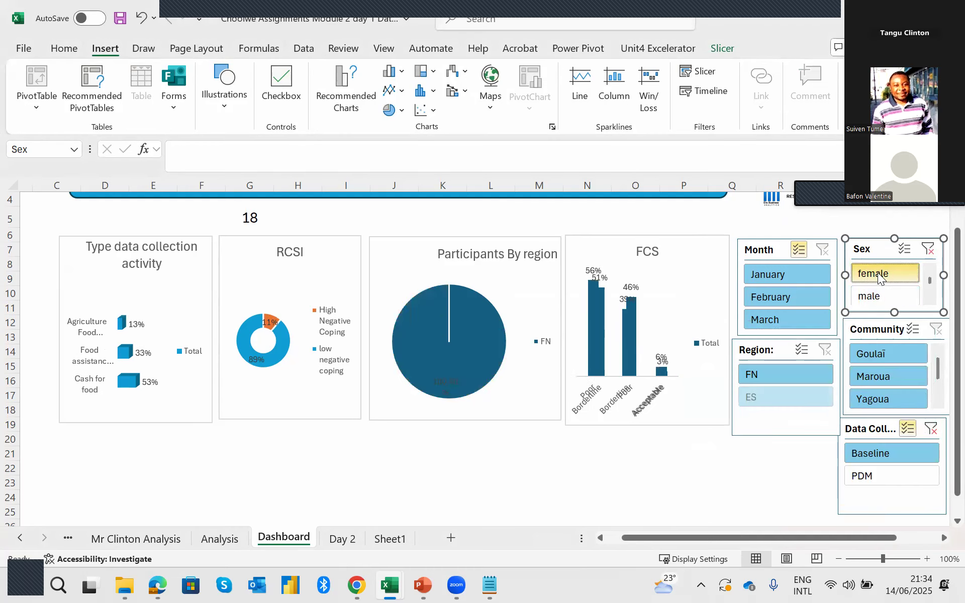
click(876, 297)
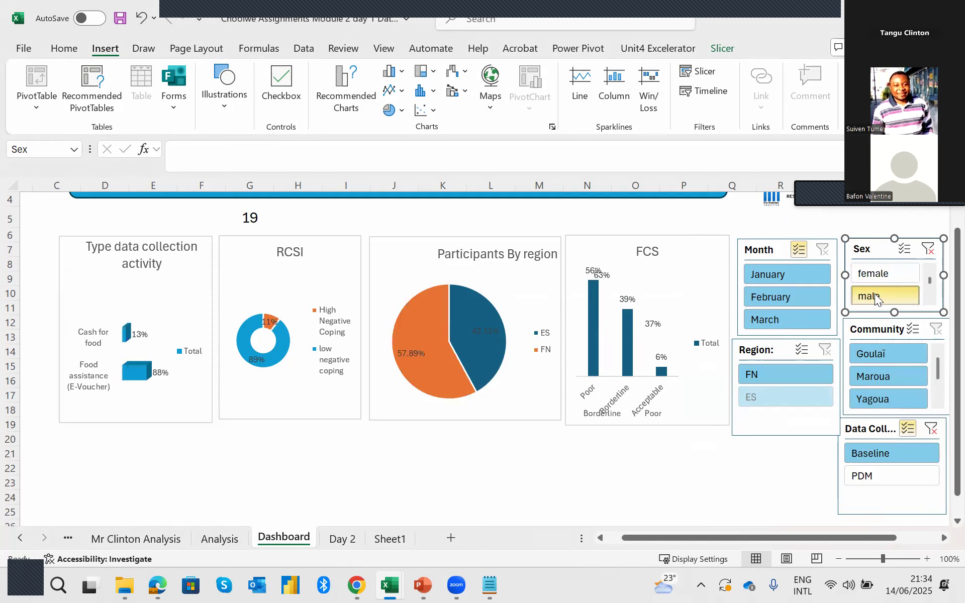
ctrl+click(876, 270)
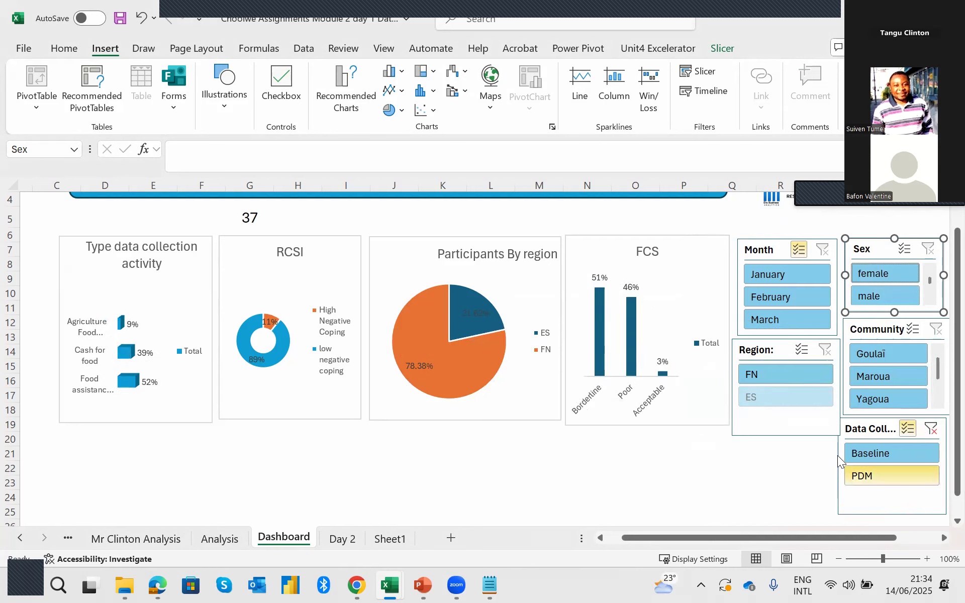
Connect the Region slicer to PivotTable27, PivotTable28, PivotTable29 and PivotTable33 as well as PivotTable26.
click(773, 398)
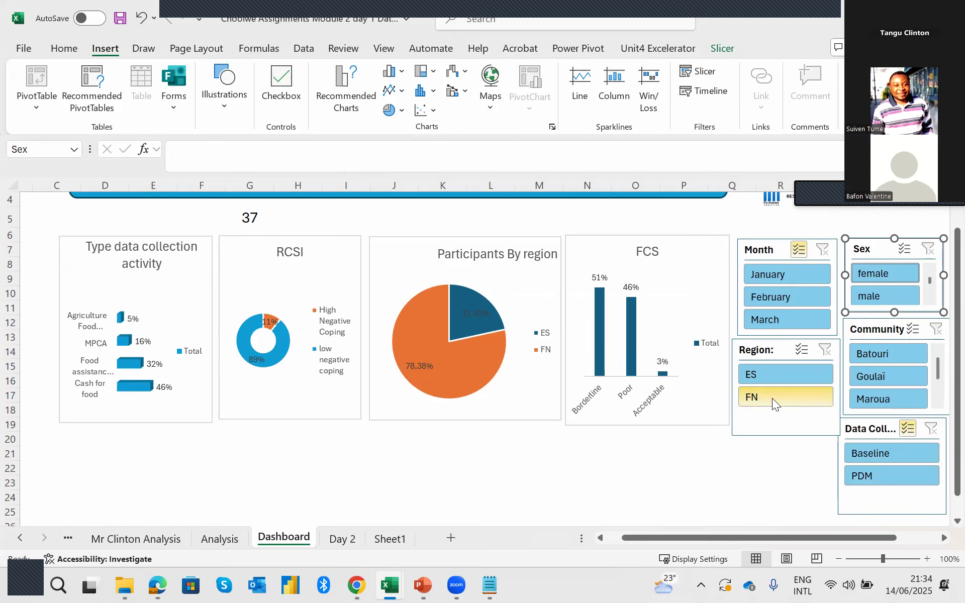
click(764, 352)
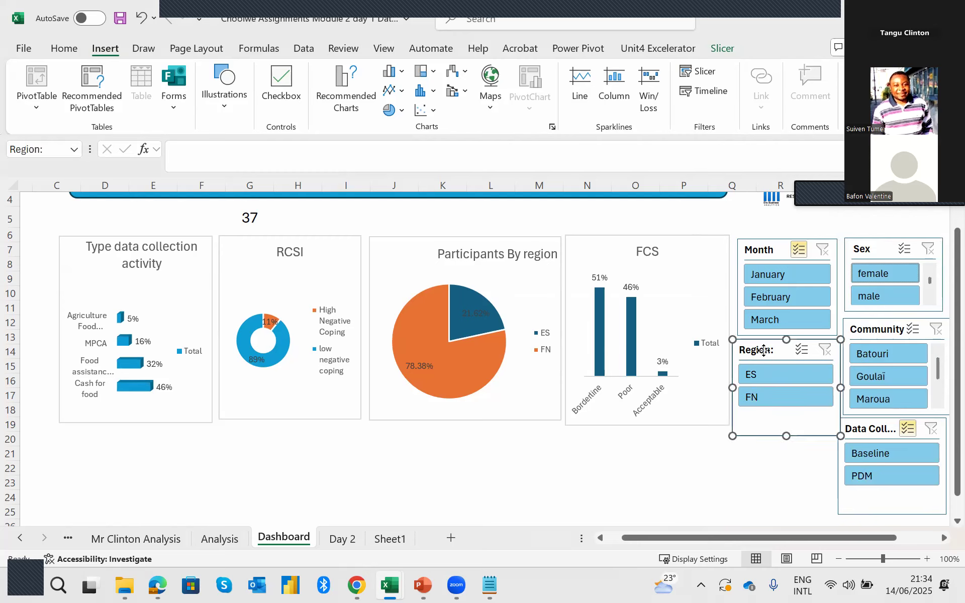
right_click(764, 352)
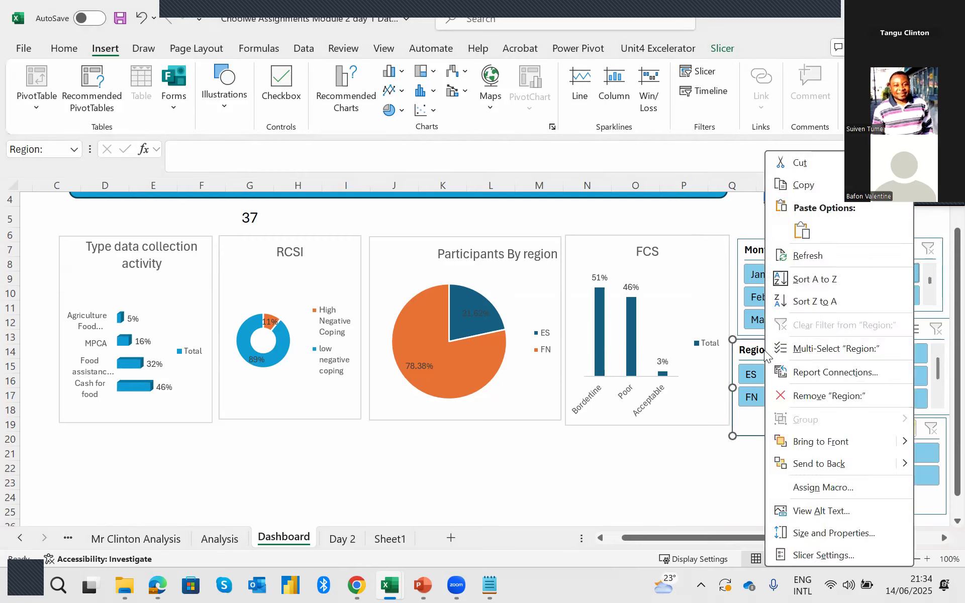
click(823, 373)
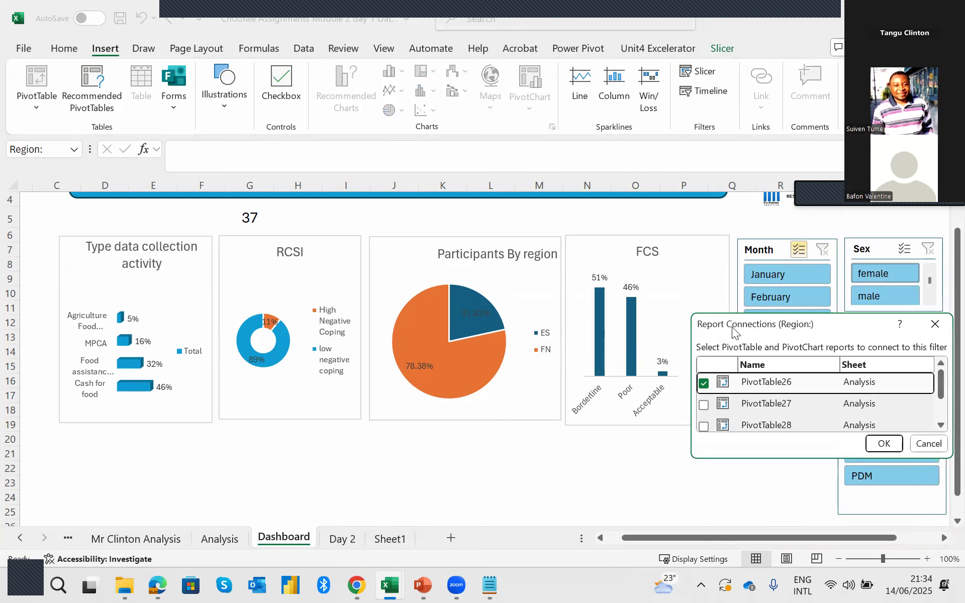
drag(734, 330, 395, 247)
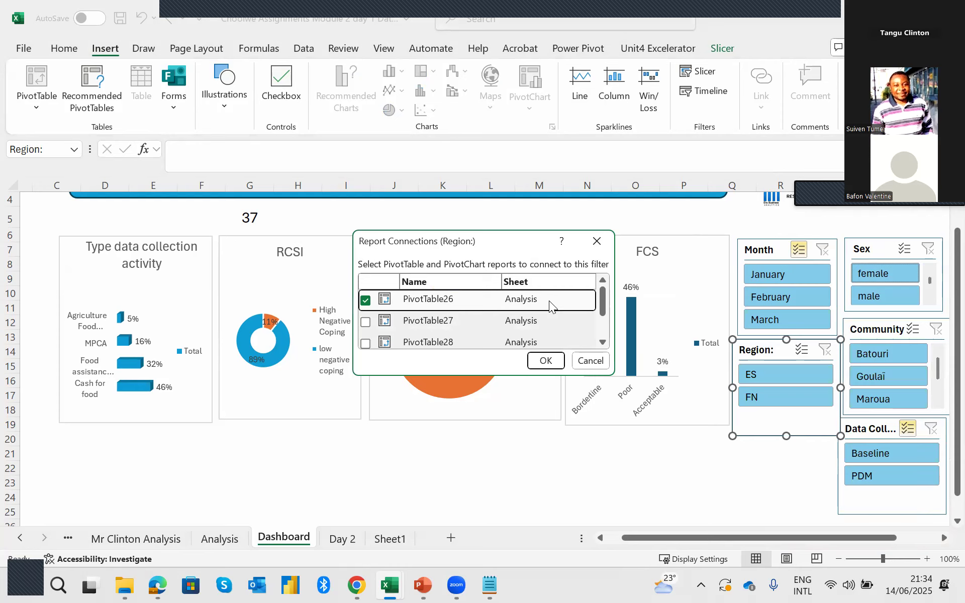
click(366, 322)
click(366, 344)
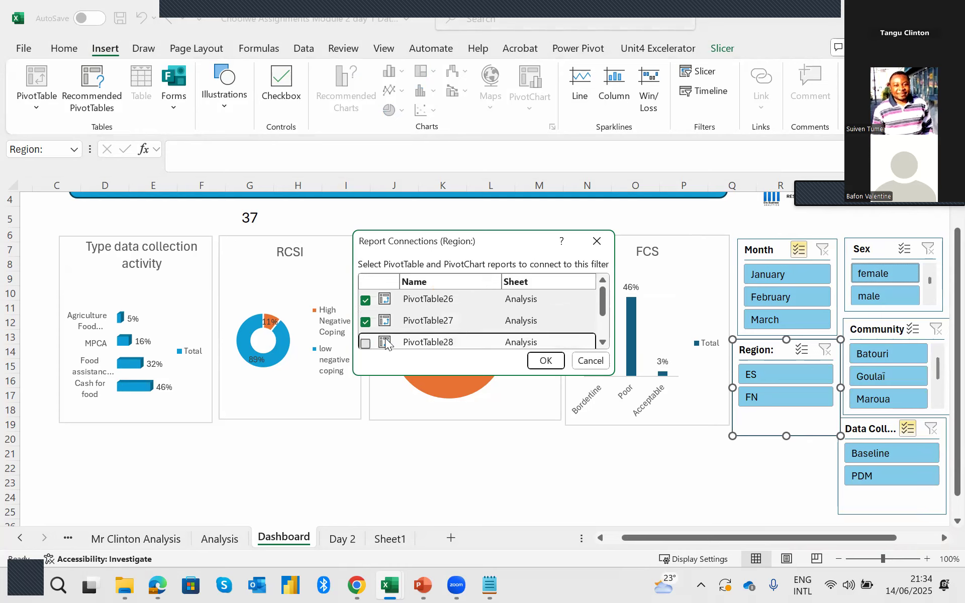
scroll(473, 315, down, 1)
click(366, 316)
click(366, 338)
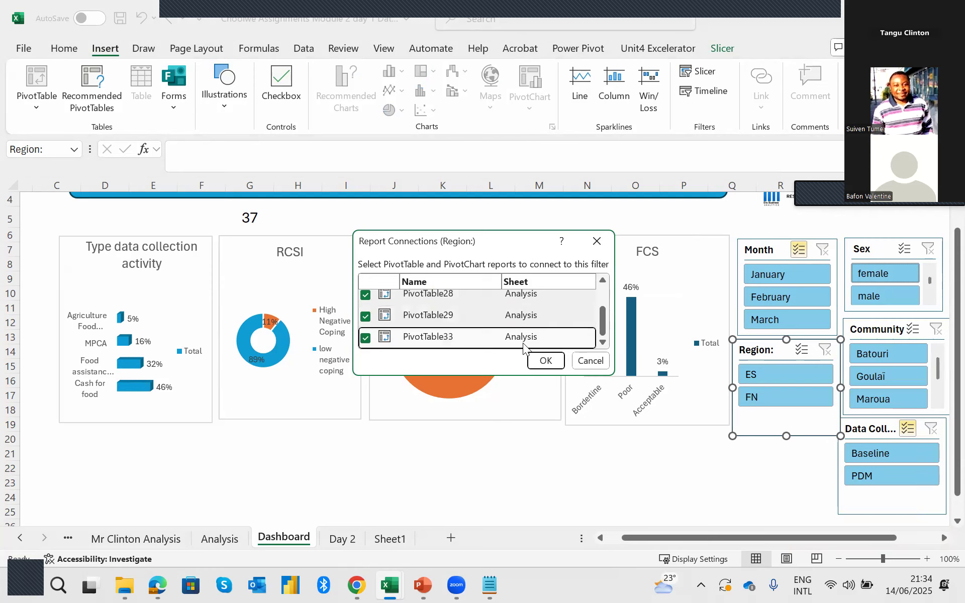
click(546, 360)
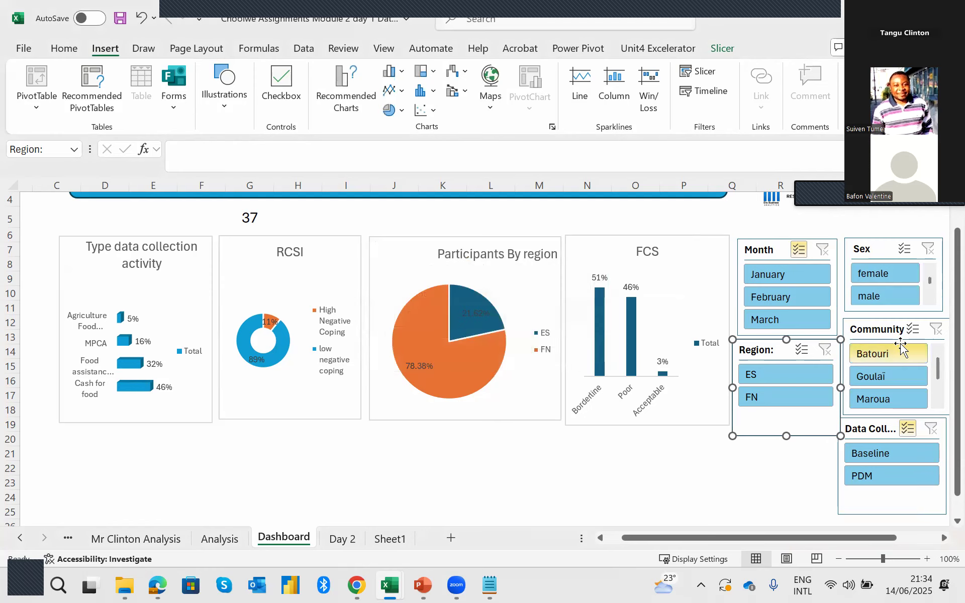
Connect the Community slicer to PivotTable27, PivotTable28, PivotTable29 and PivotTable33 as well as PivotTable26.
click(889, 332)
right_click(845, 375)
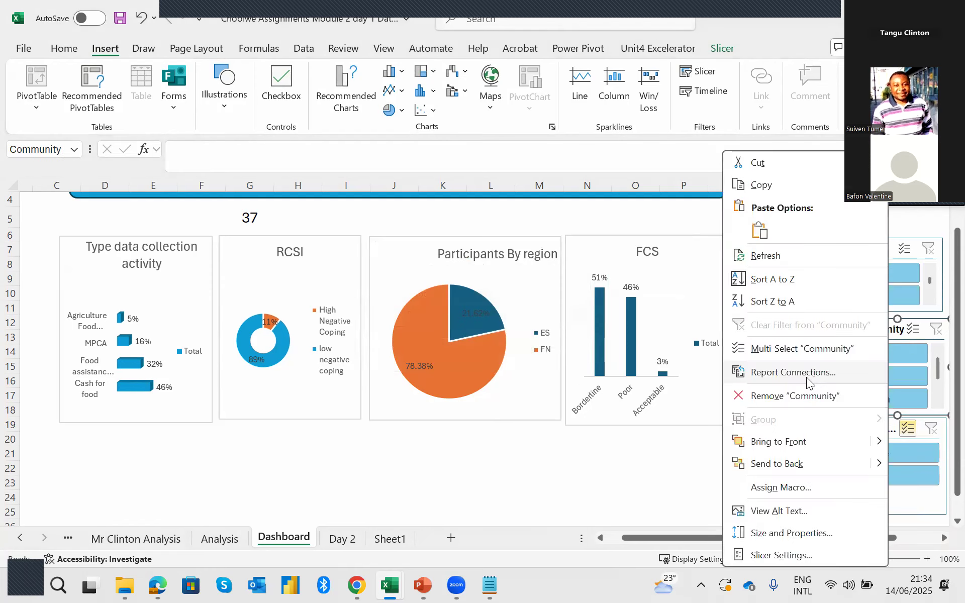
click(805, 372)
click(674, 412)
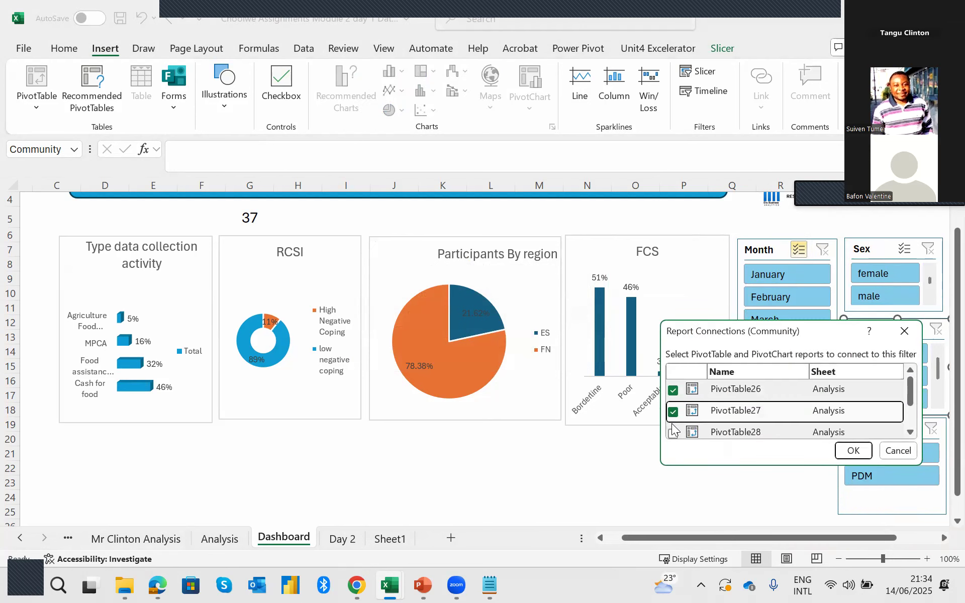
click(674, 433)
scroll(678, 412, down, 1)
click(674, 407)
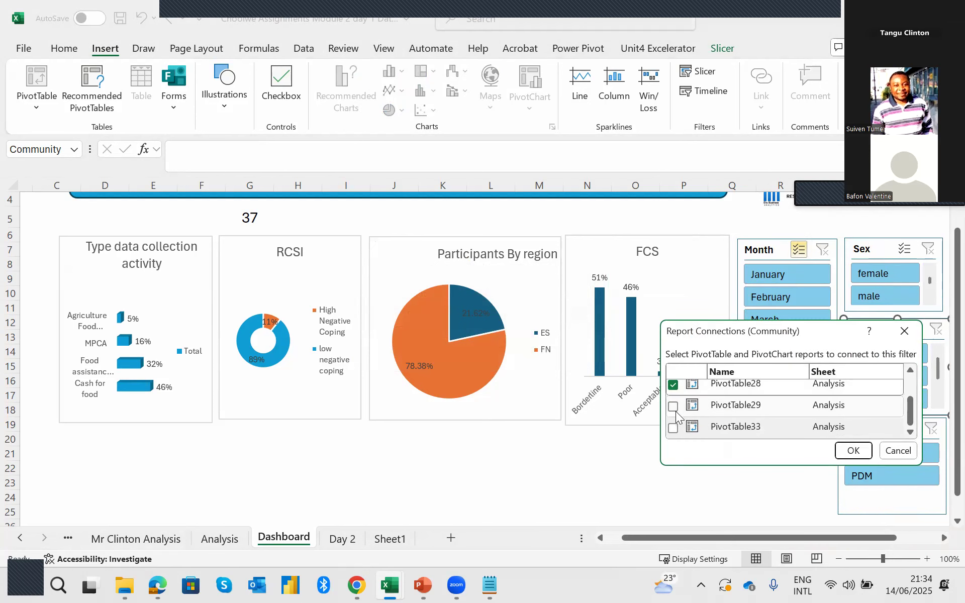
click(674, 428)
click(859, 451)
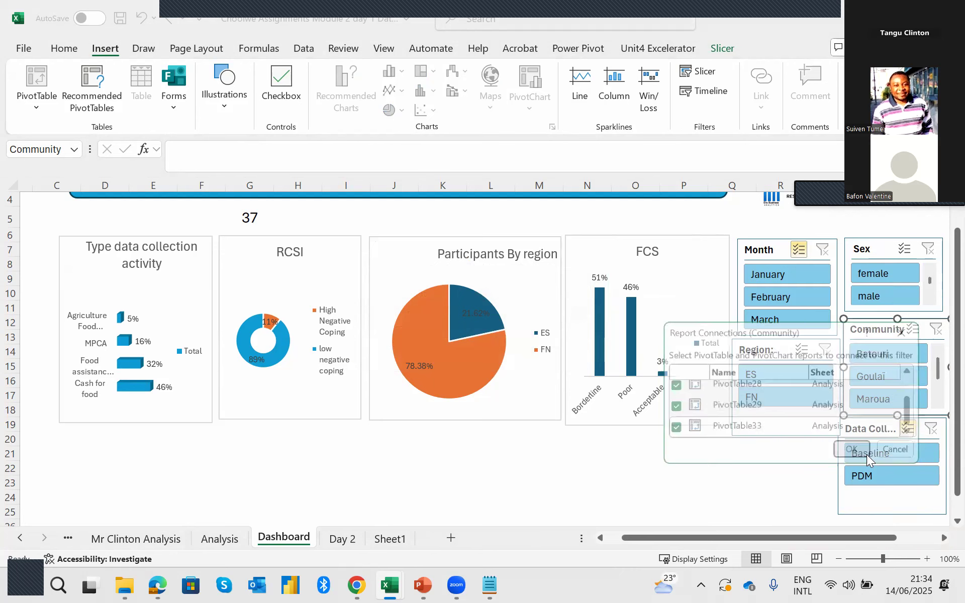
Connect the Data Collection Activity slicer to PivotTable27, PivotTable28, PivotTable29 and PivotTable33 as well as PivotTable26.
click(877, 430)
right_click(877, 427)
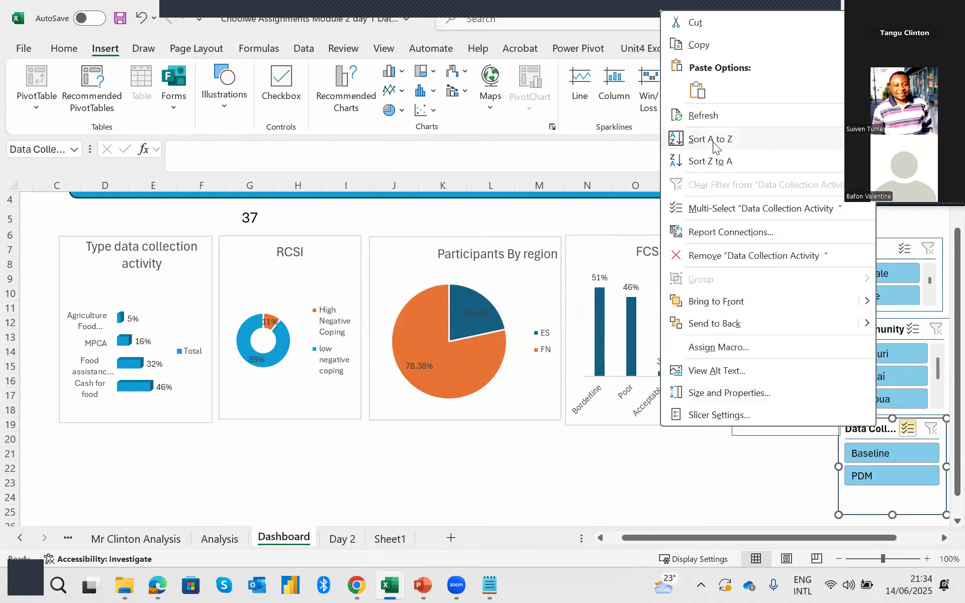
click(731, 233)
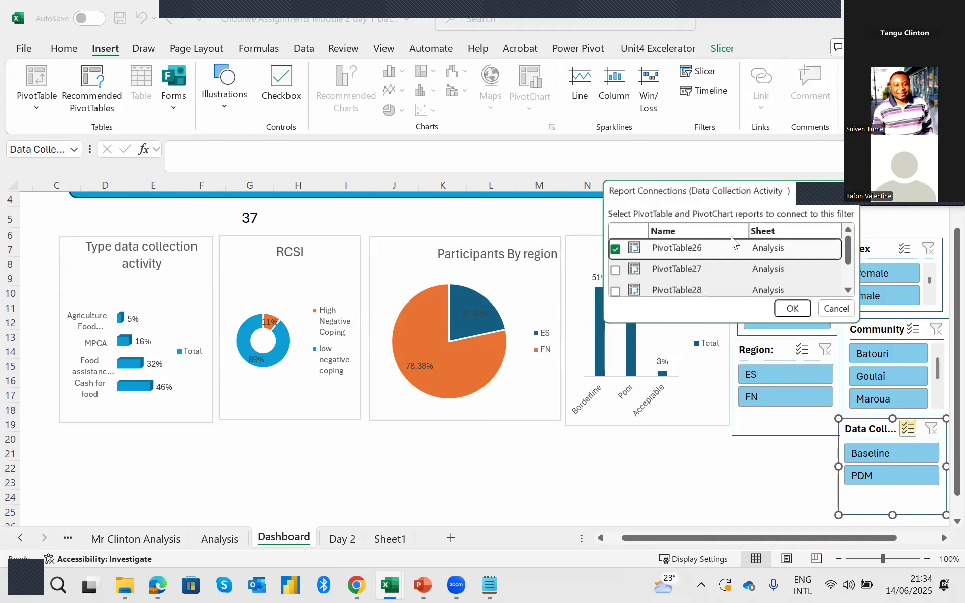
click(614, 271)
click(613, 292)
click(614, 268)
click(615, 286)
click(793, 309)
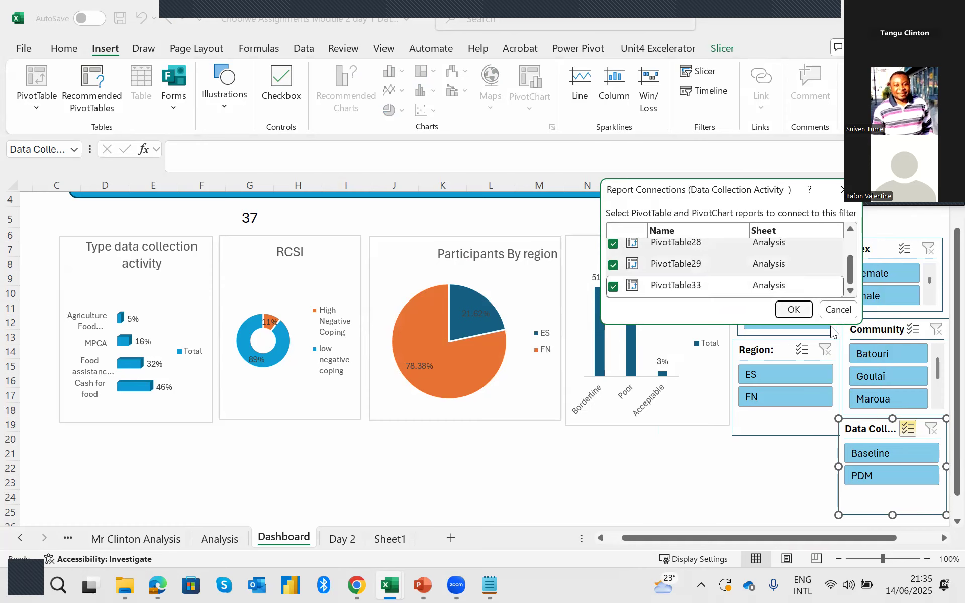
Test the dashboard with PDM only in the Data Collection Activity slicer, and with the Goulaï community under Baseline.
click(883, 454)
click(885, 473)
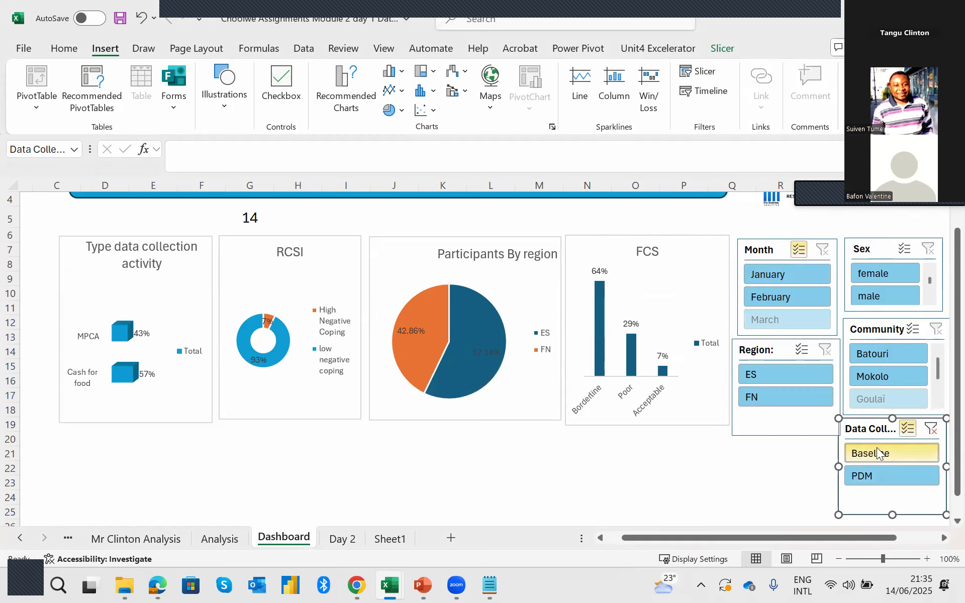
click(876, 401)
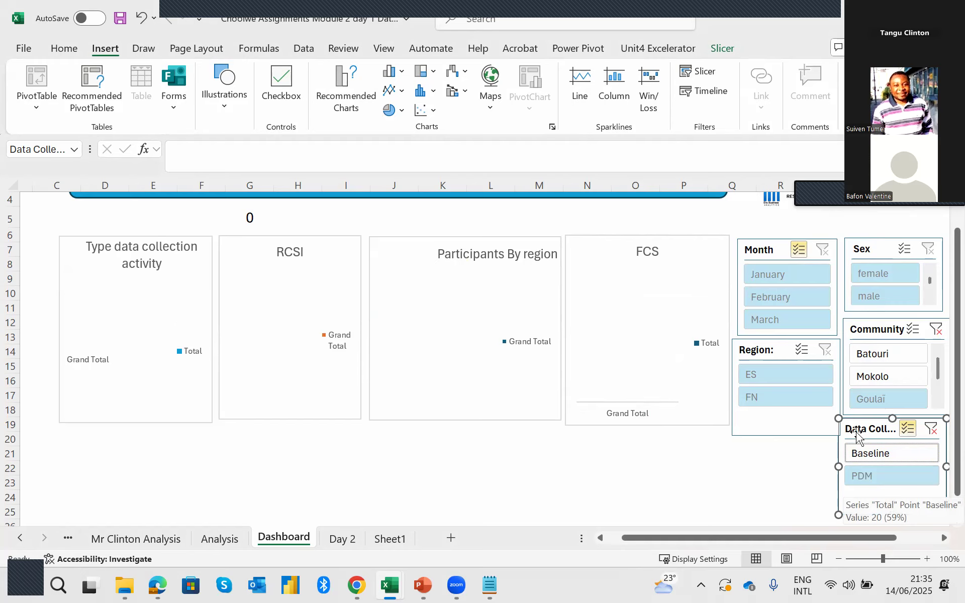
click(882, 461)
click(884, 454)
click(880, 452)
click(880, 459)
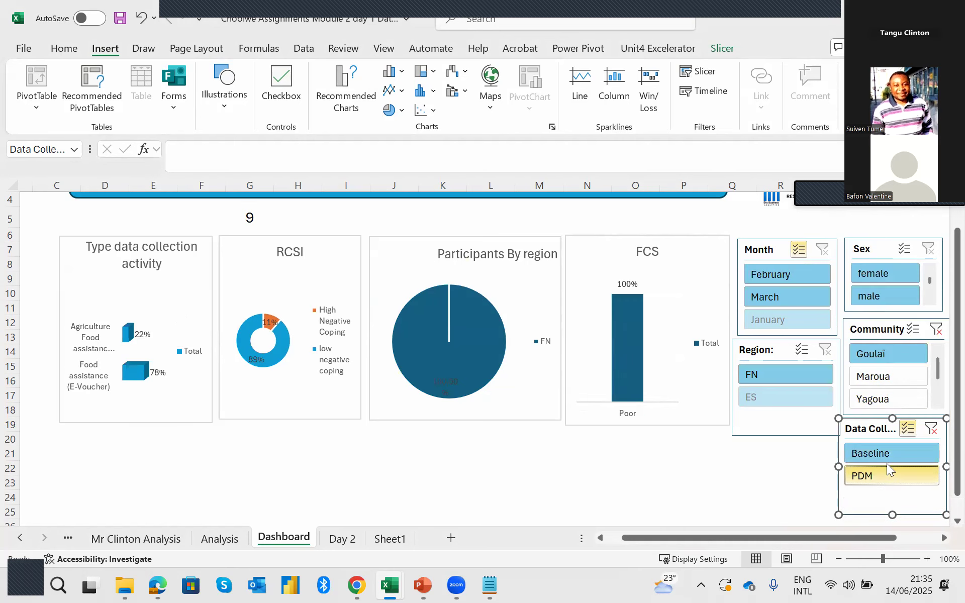
click(887, 459)
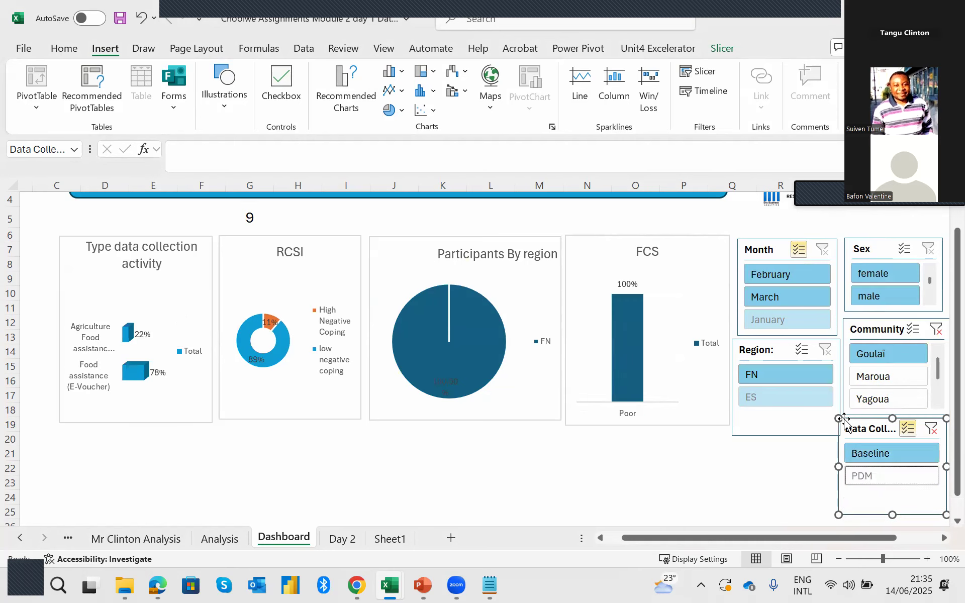
Reselect PDM alongside Baseline in the Data Collection Activity slicer and select Batouri, Goulaï and Maroua in the Community slicer.
click(907, 363)
click(873, 476)
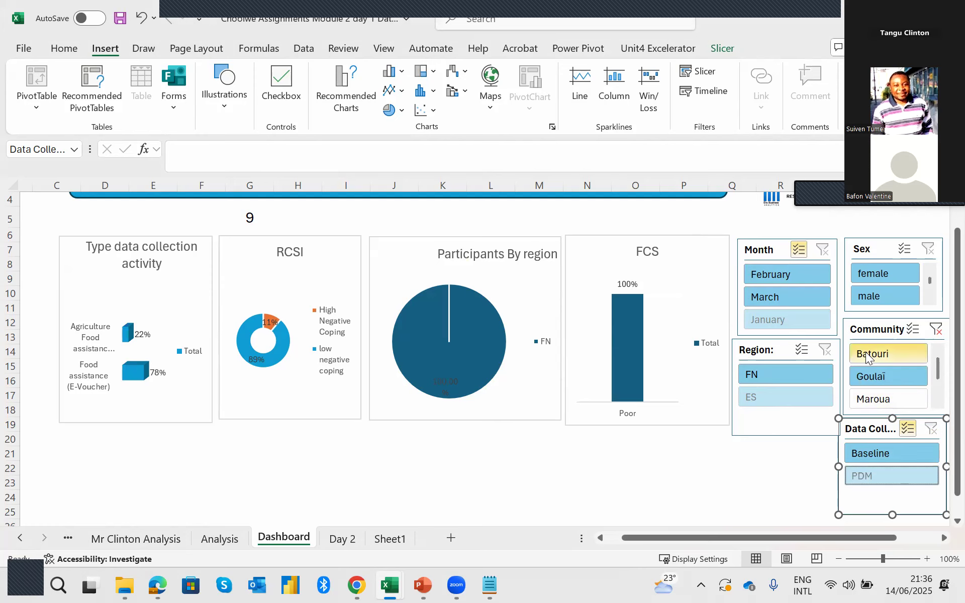
drag(868, 358, 875, 400)
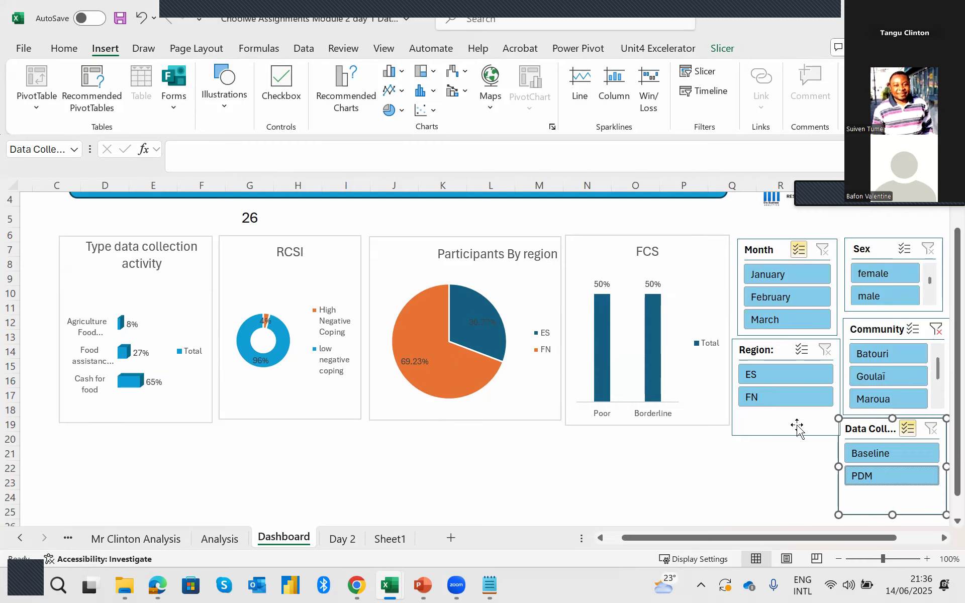
Compare the total and charts for female only and male only, exclude January from the months, and reselect both sexes.
click(892, 271)
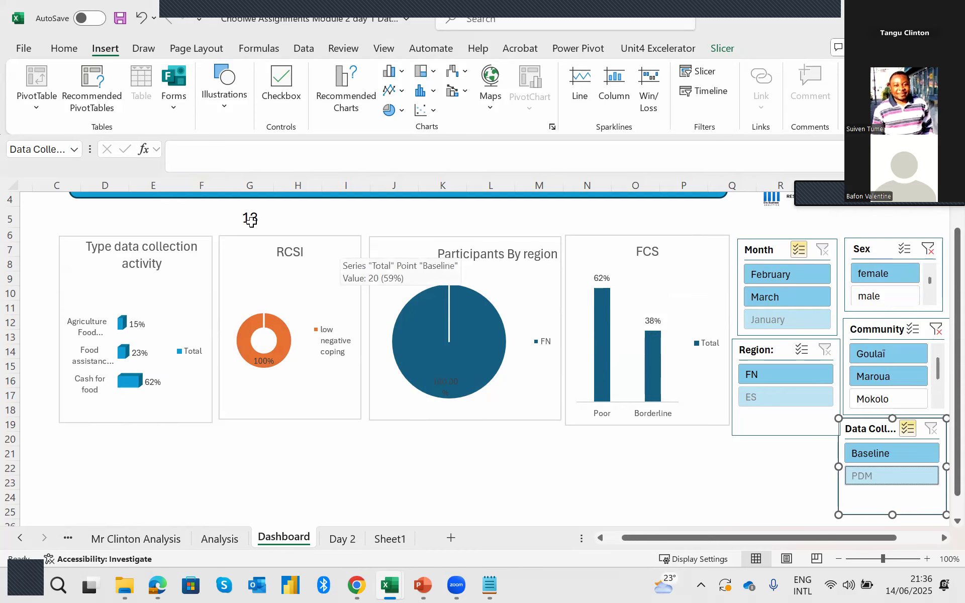
click(891, 296)
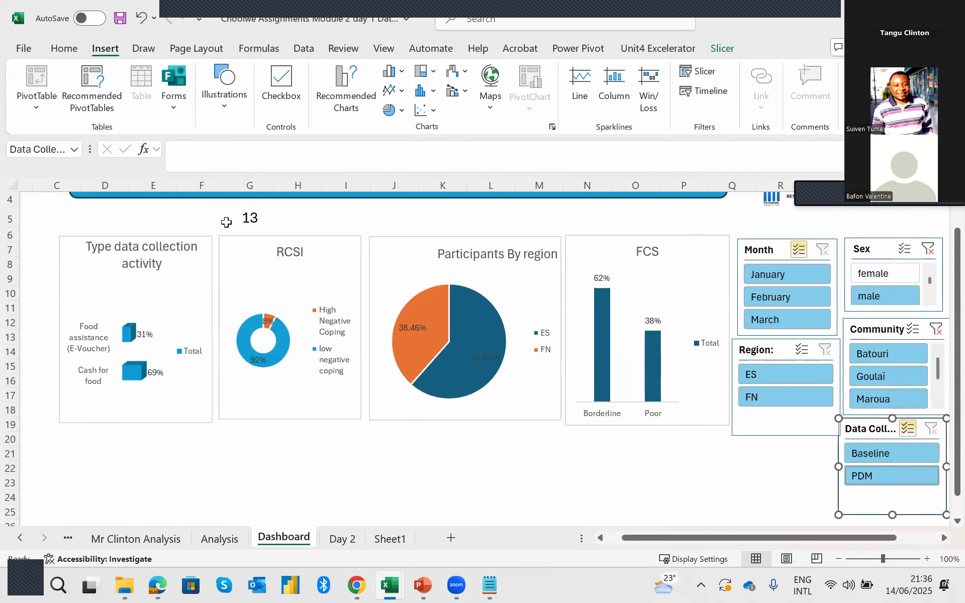
click(869, 281)
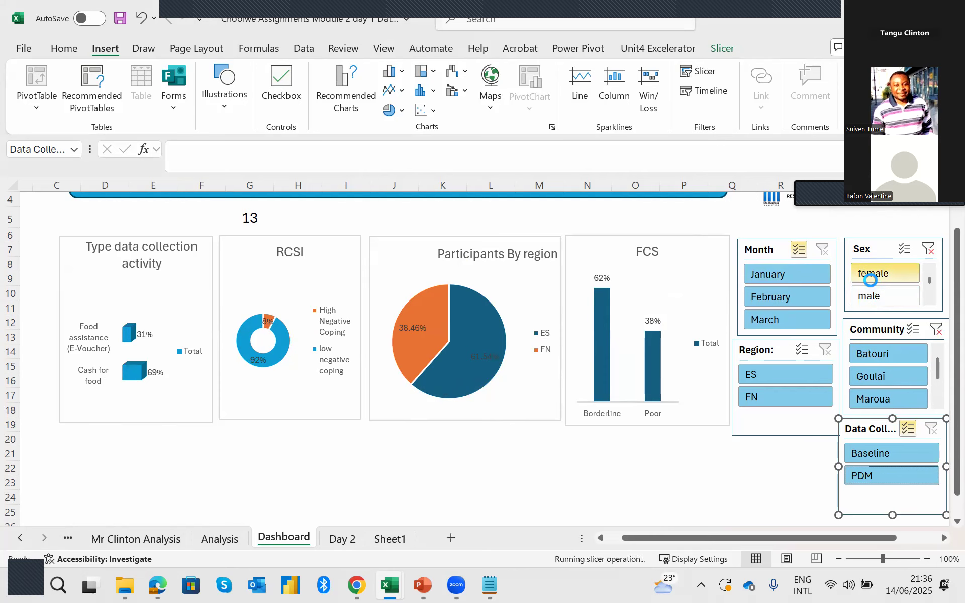
click(876, 297)
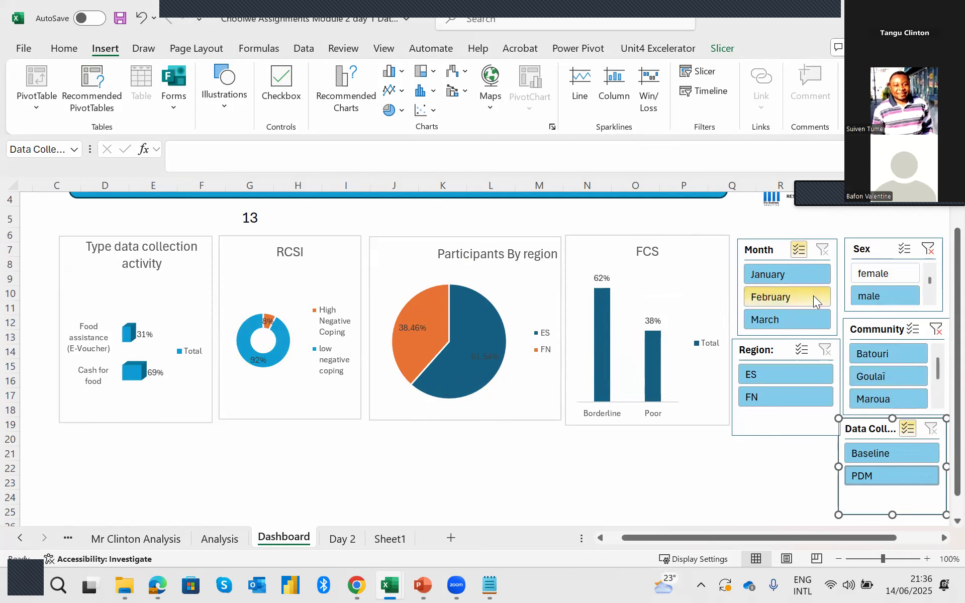
click(790, 275)
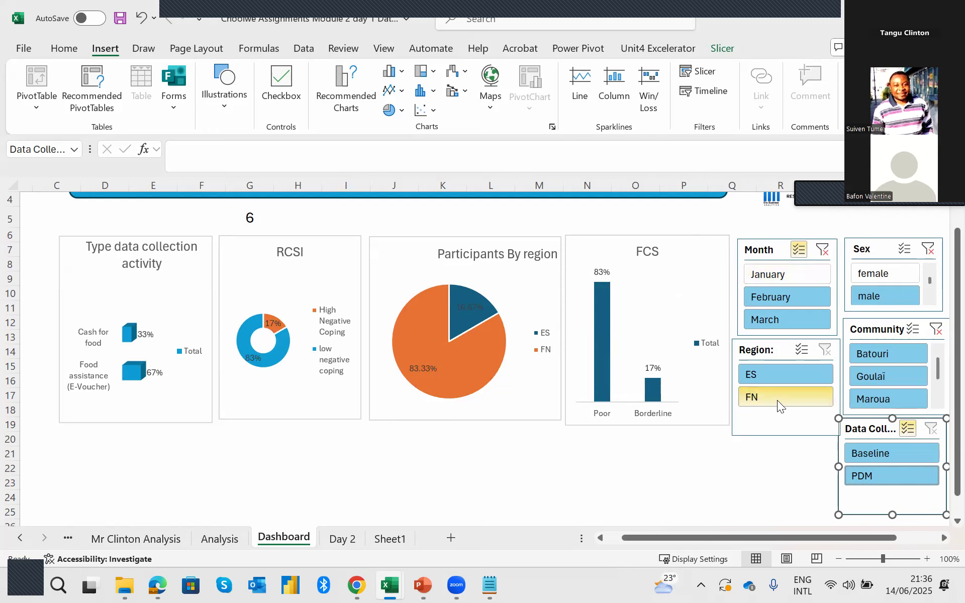
click(873, 275)
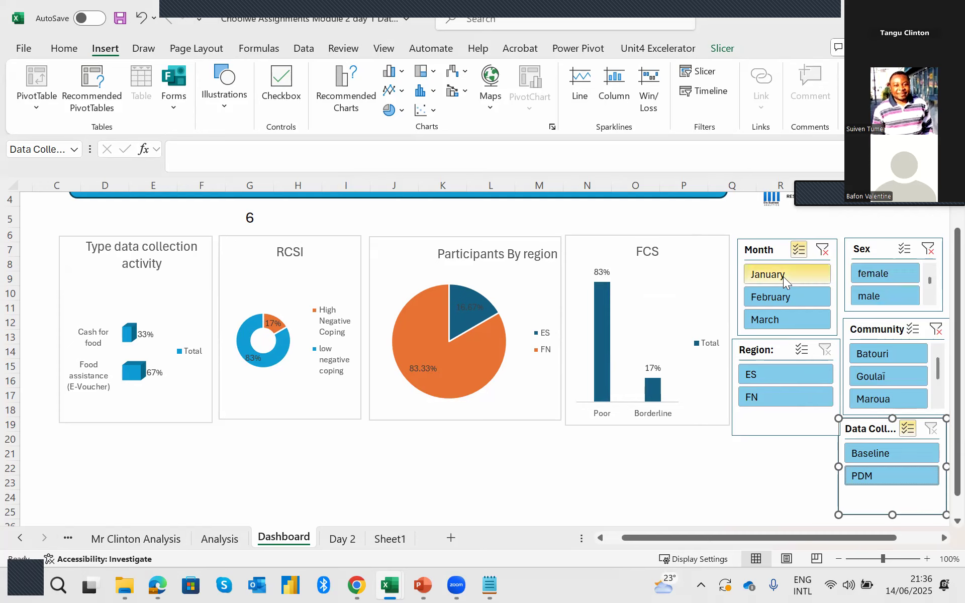
Test the Month slicer with January only and review the total and all four charts.
click(783, 276)
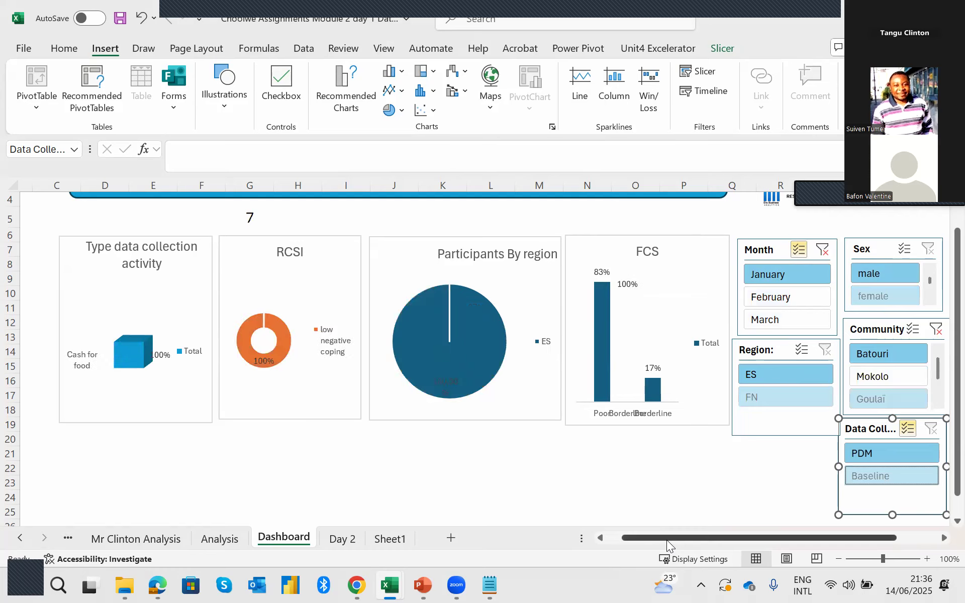
drag(666, 540, 600, 539)
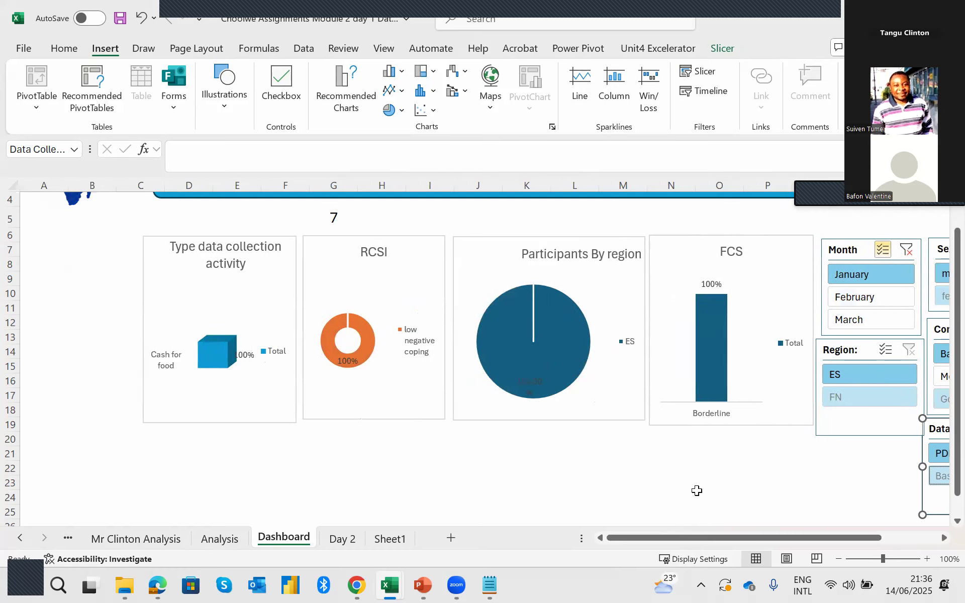
drag(708, 534, 764, 534)
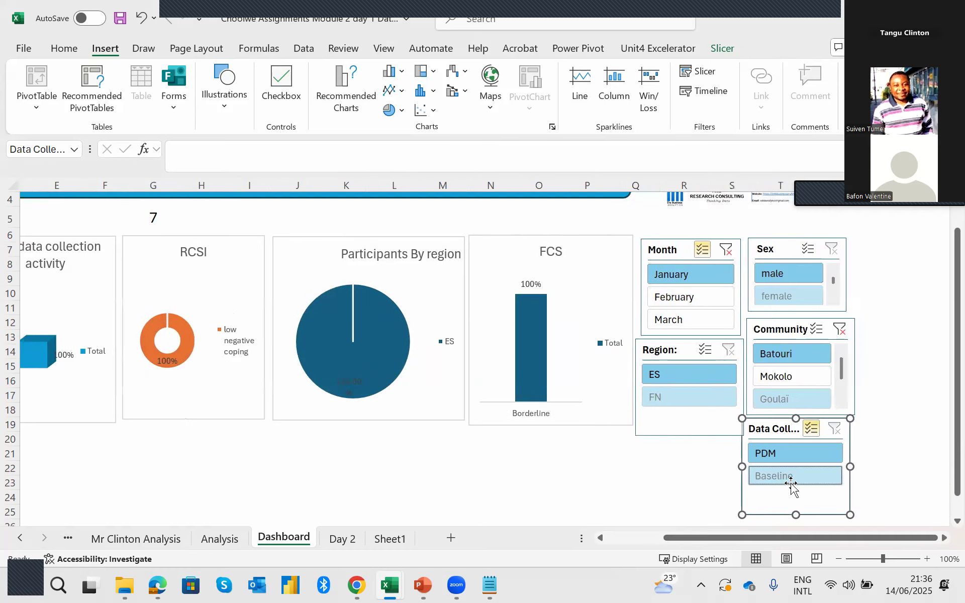
Include Mokolo in the Community slicer and reselect March and February alongside January in the Month slicer.
click(792, 377)
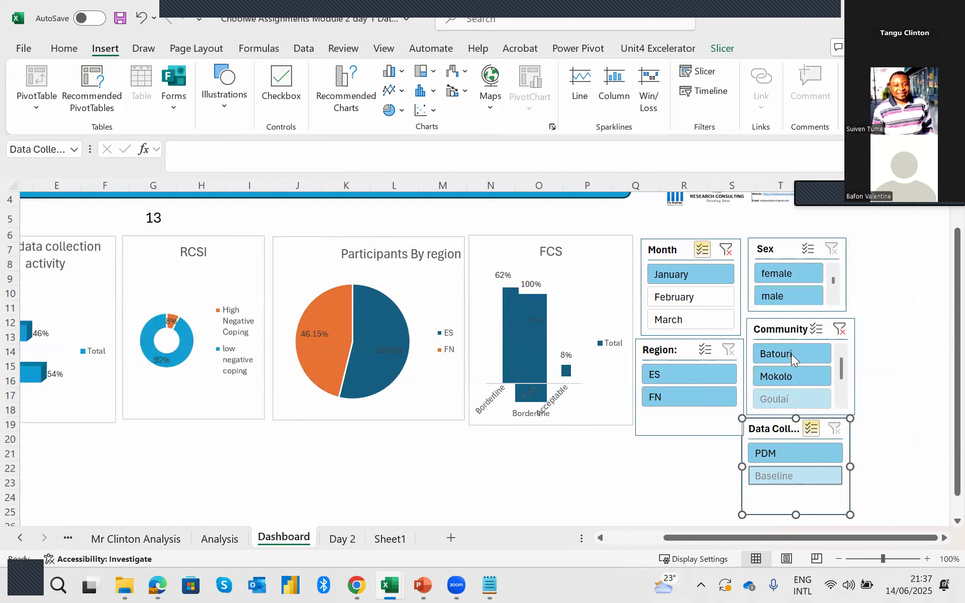
click(697, 315)
click(688, 297)
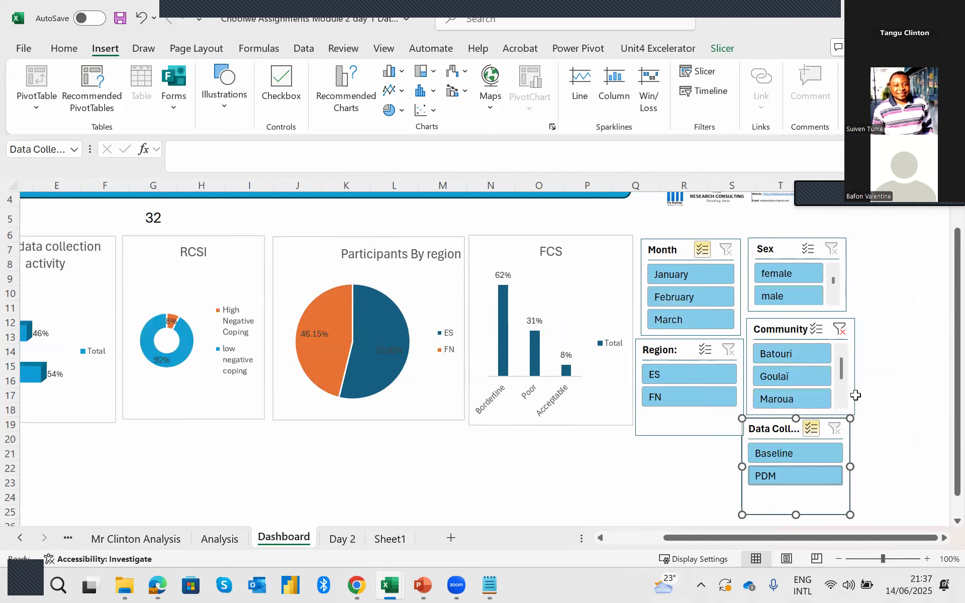
drag(756, 538, 663, 539)
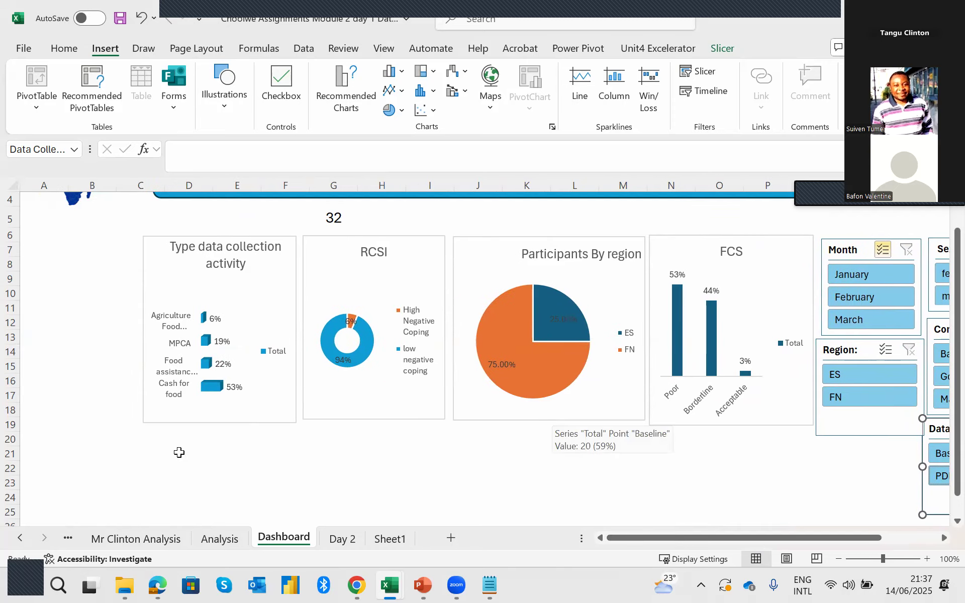
Highlight the empty cell areas beneath the four dashboard charts one after another, starting with C20:F25.
drag(159, 436, 304, 511)
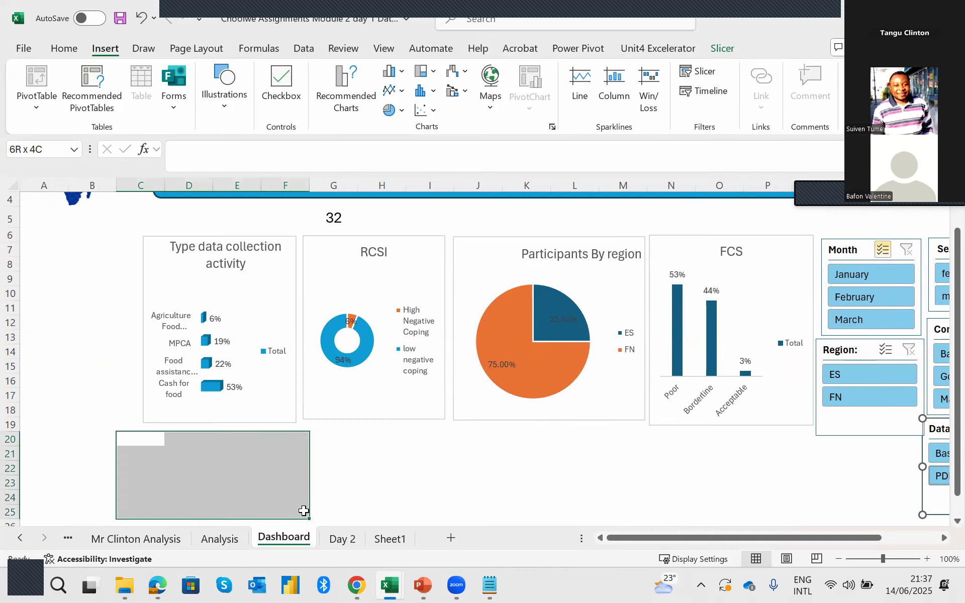
drag(340, 439, 455, 508)
drag(525, 439, 691, 522)
drag(735, 444, 825, 515)
scroll(806, 344, up, 1)
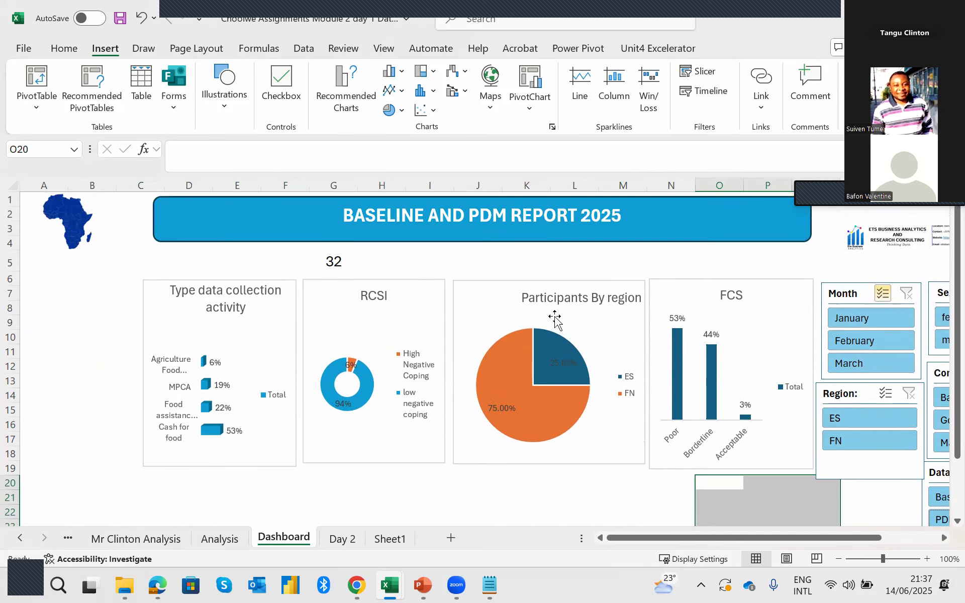
Start inserting an oval shape on the Dashboard sheet.
click(231, 103)
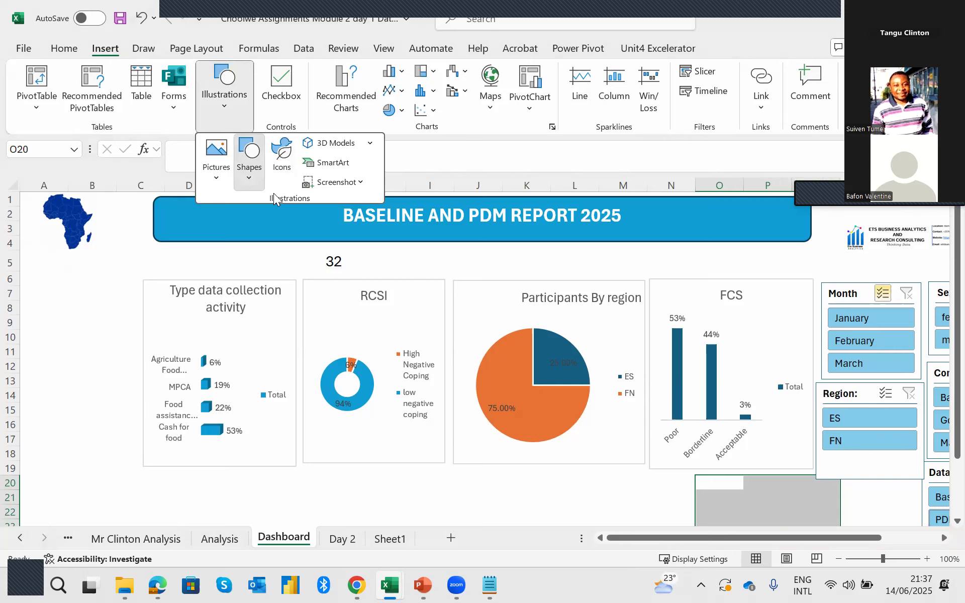
click(250, 164)
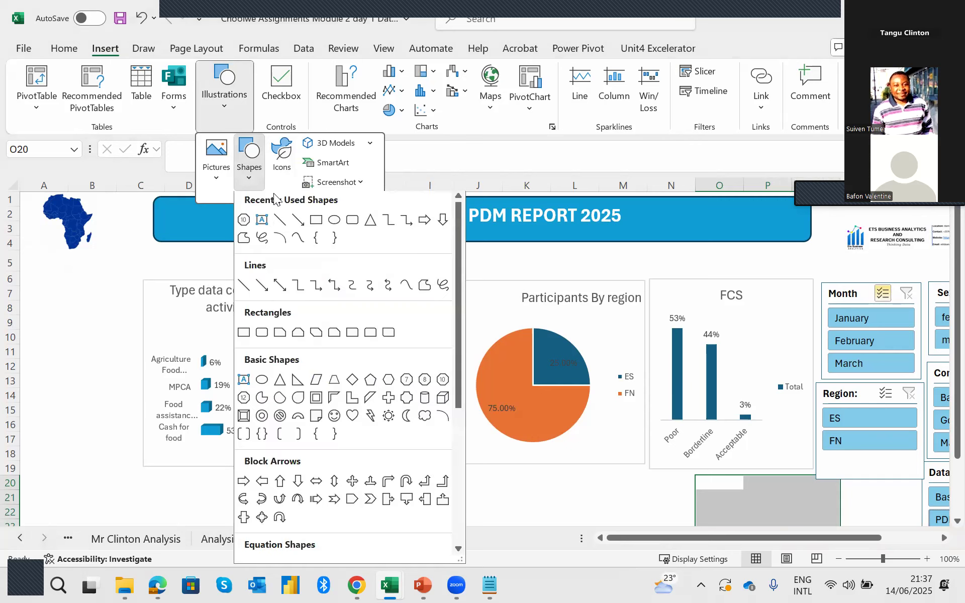
click(334, 223)
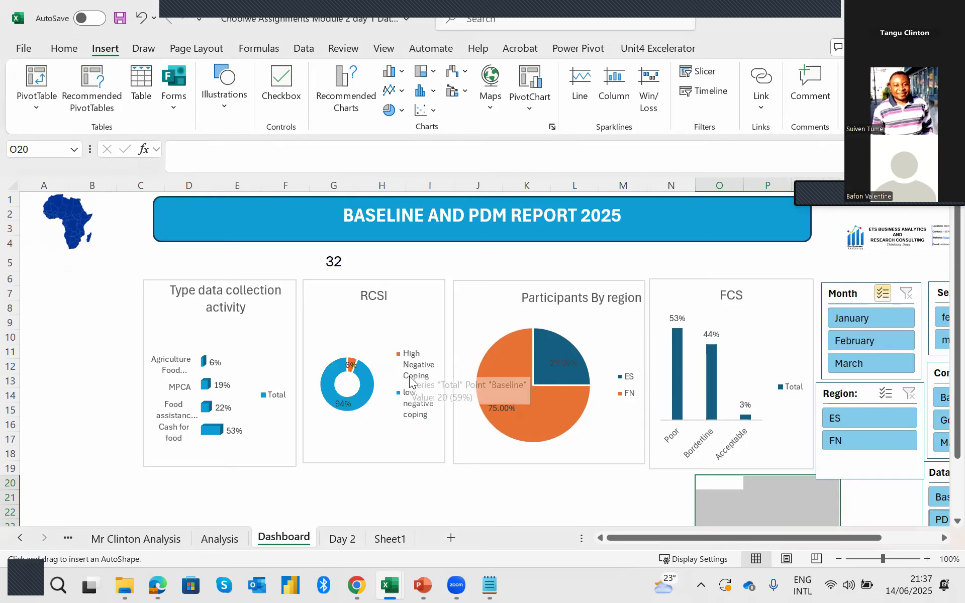
scroll(411, 383, down, 1)
scroll(409, 380, down, 1)
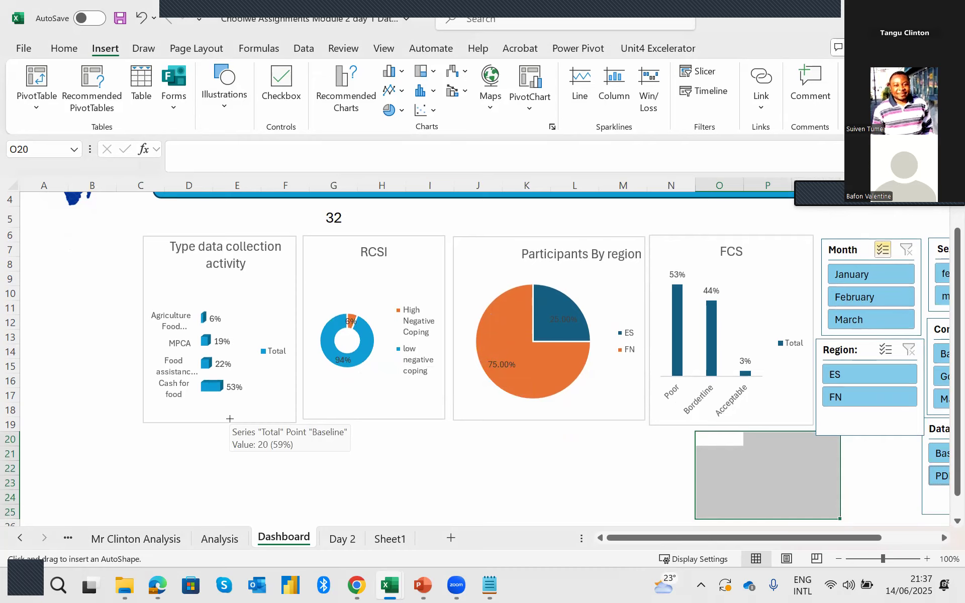
scroll(229, 419, up, 1)
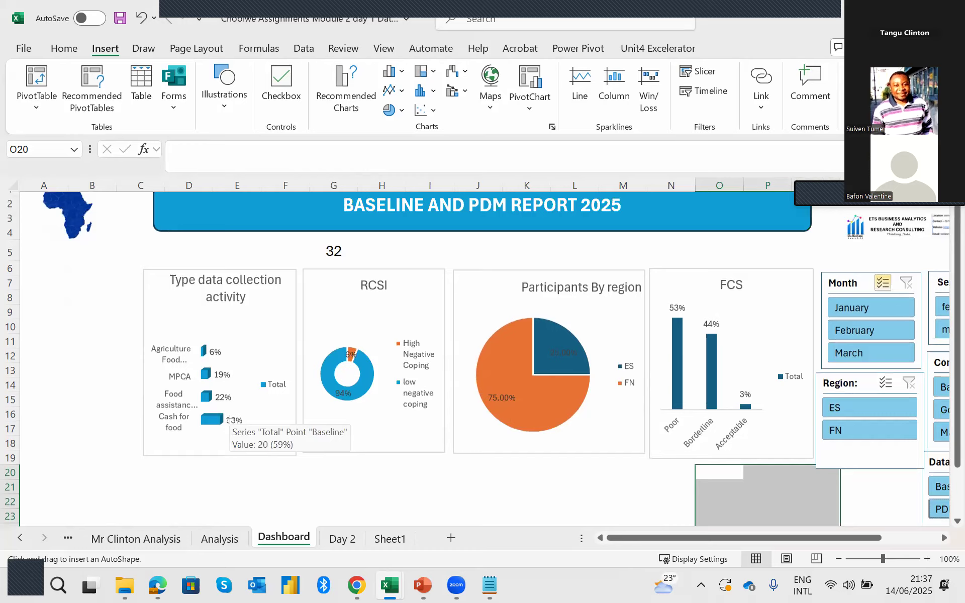
scroll(229, 419, up, 1)
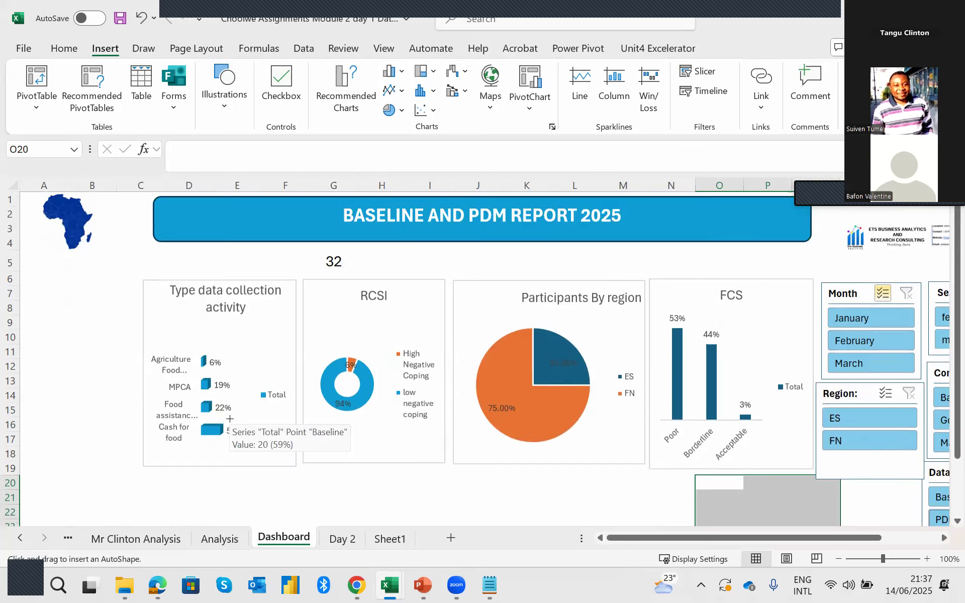